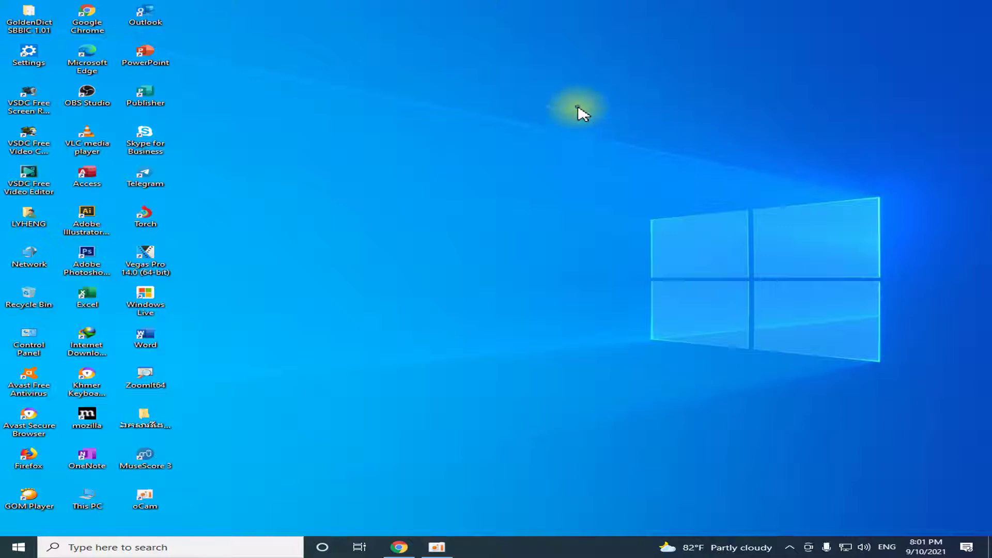
Launch Photoshop CS6 from the desktop and show the File menu.
click(615, 142)
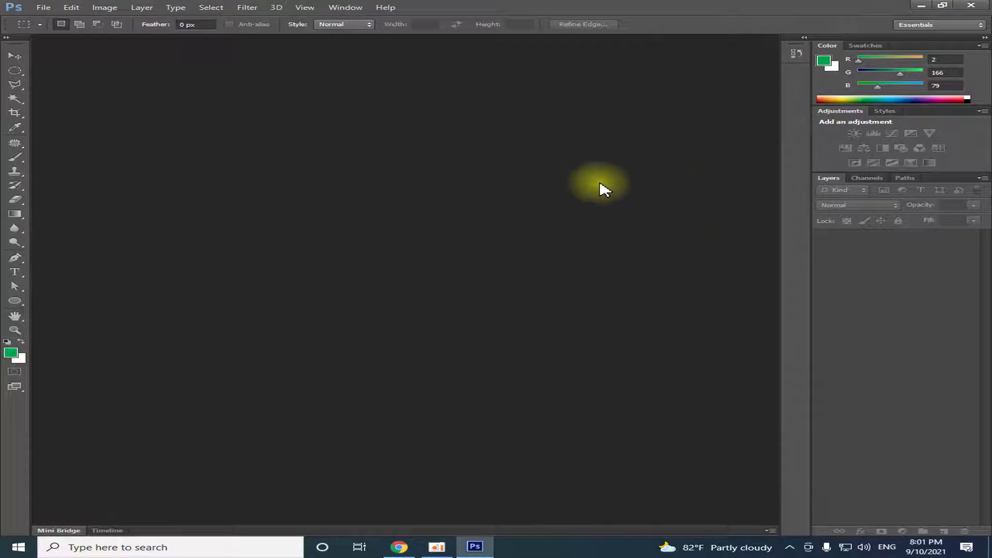
click(42, 8)
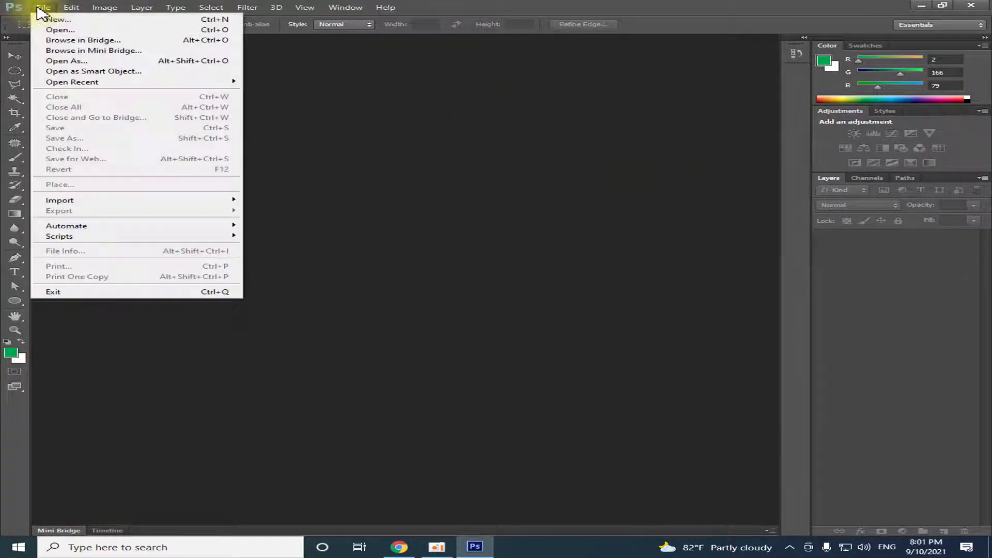
Create 'Banner Style': 10 × 5 inches, 300 pixels/inch, CMYK Color, white background.
click(54, 20)
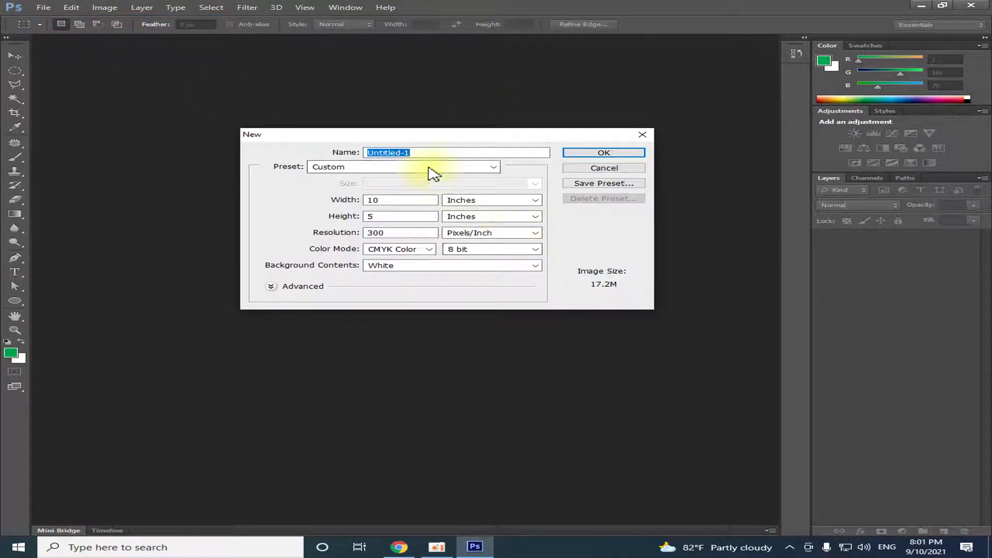
double_click(421, 151)
text(ann)
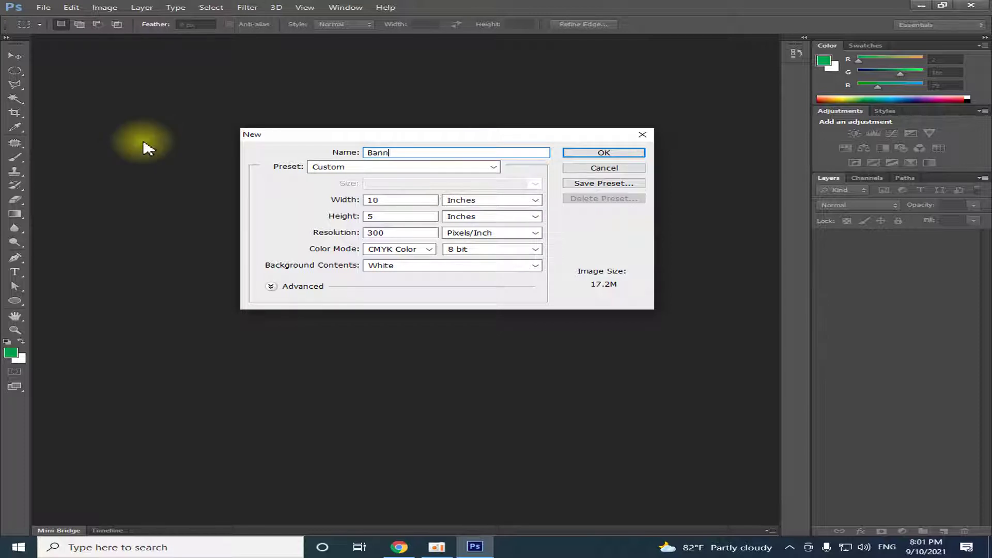
text(er Sty)
text(le)
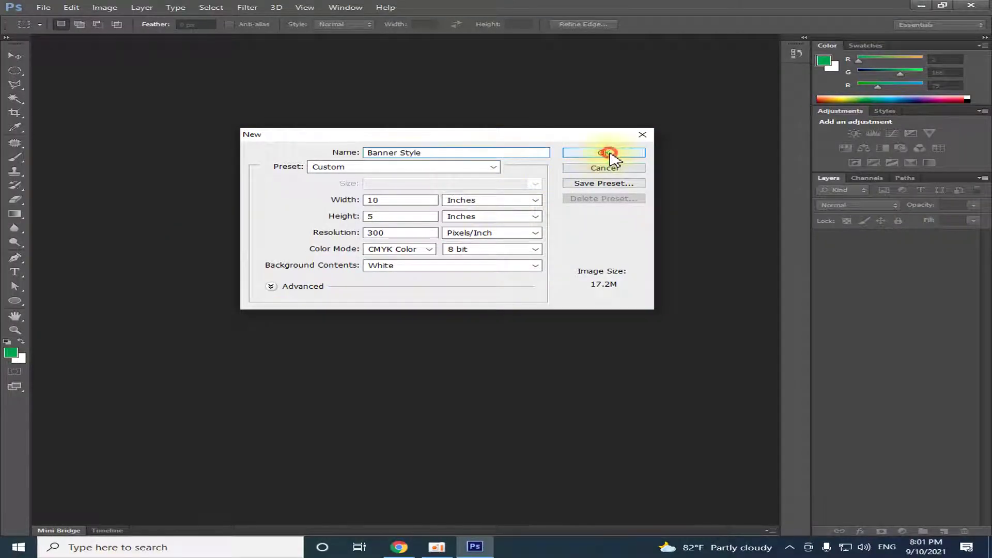
click(608, 152)
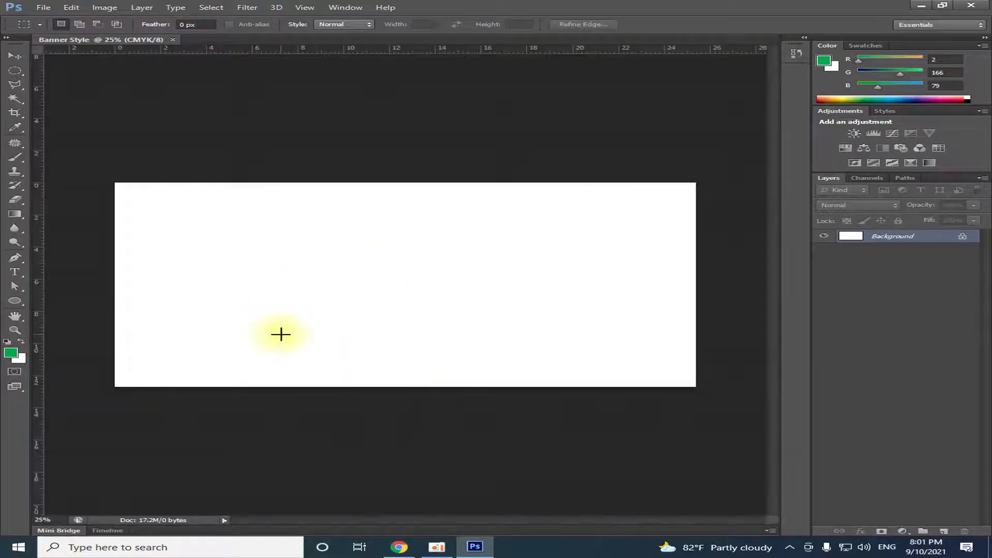
Zoom the blank canvas, select the Move tool, and bring up the shape tools flyout.
scroll(279, 331, up, 1)
scroll(260, 231, down, 1)
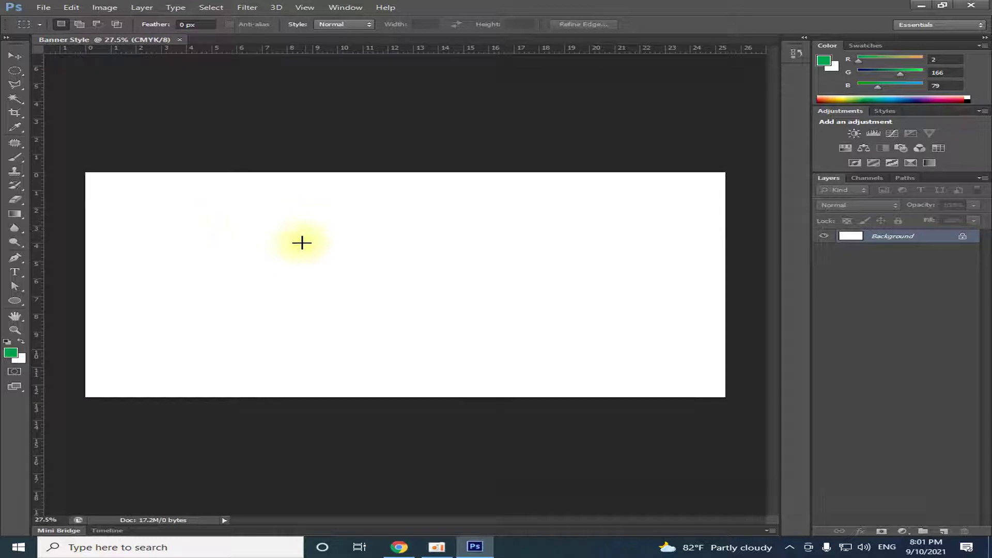
click(14, 55)
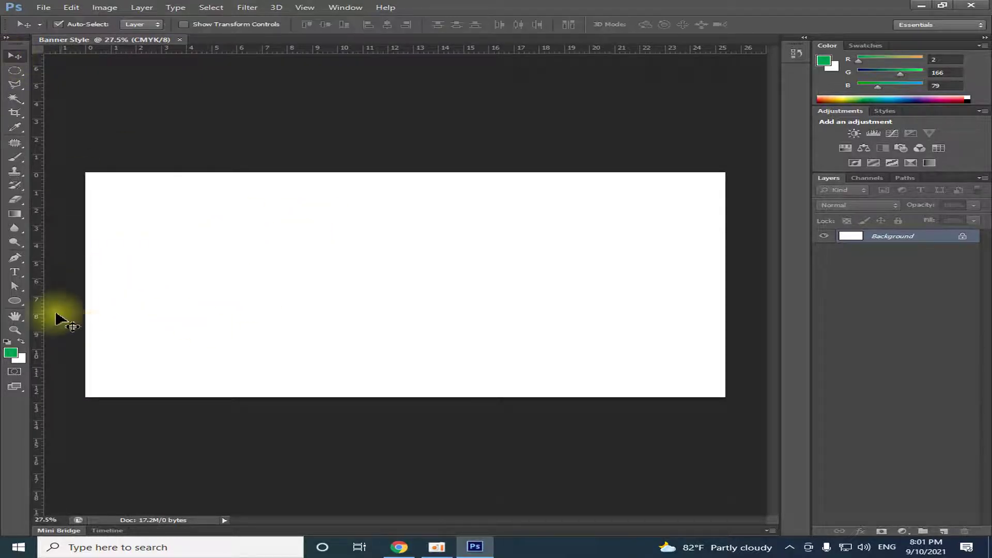
click(16, 300)
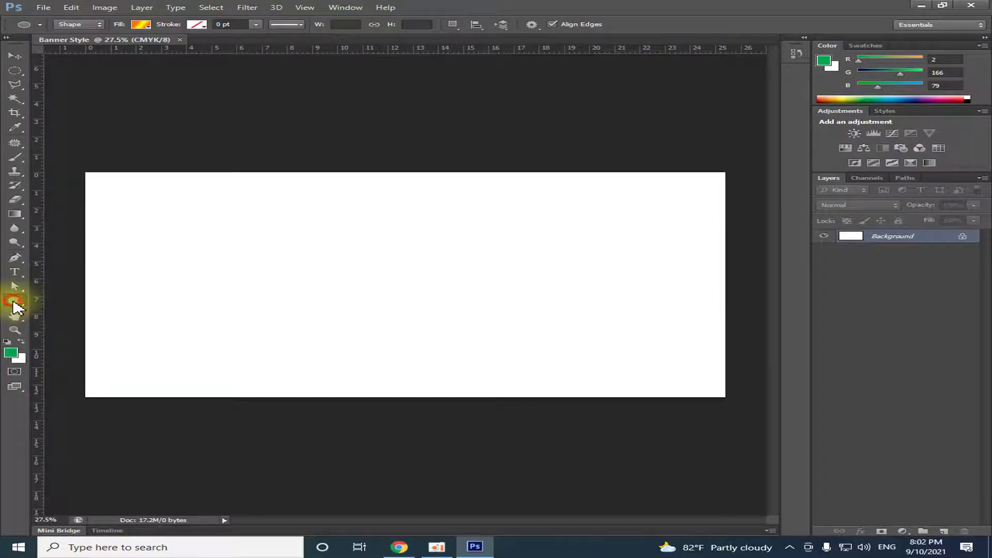
Draw Rectangle 1 over the entire canvas with the default orange-yellow gradient fill.
drag(14, 306, 58, 296)
mouse_move(85, 171)
mouse_down()
mouse_move(209, 303)
mouse_move(739, 405)
mouse_up()
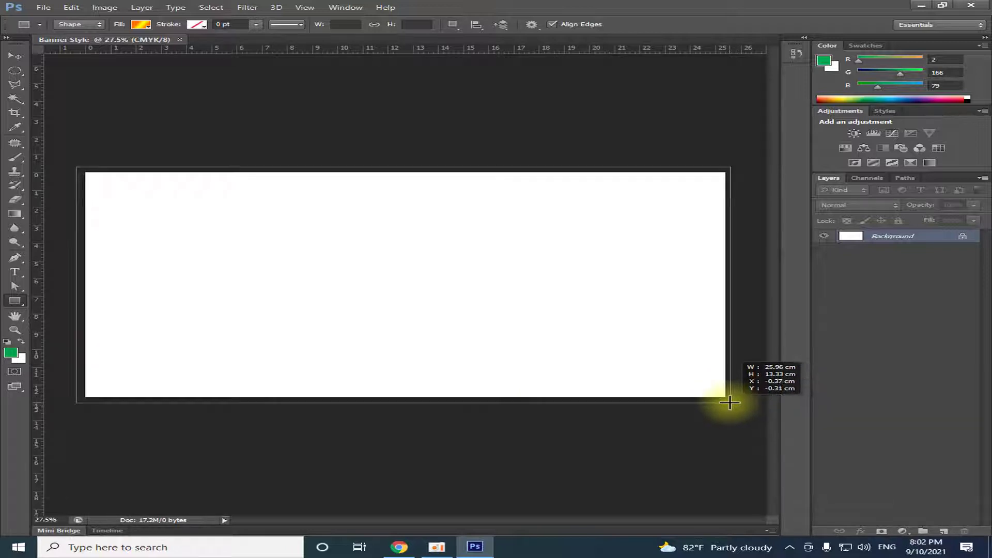
drag(739, 405, 736, 403)
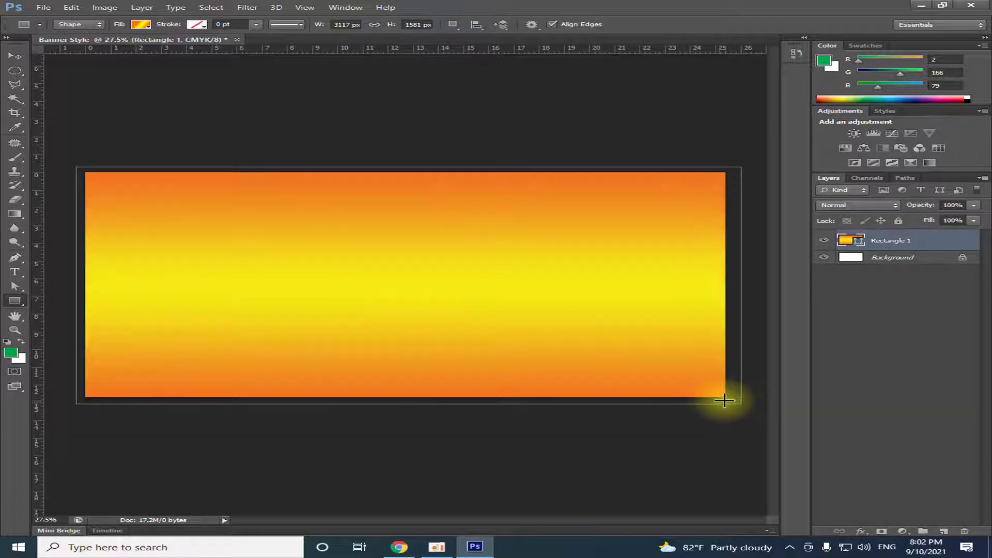
click(141, 24)
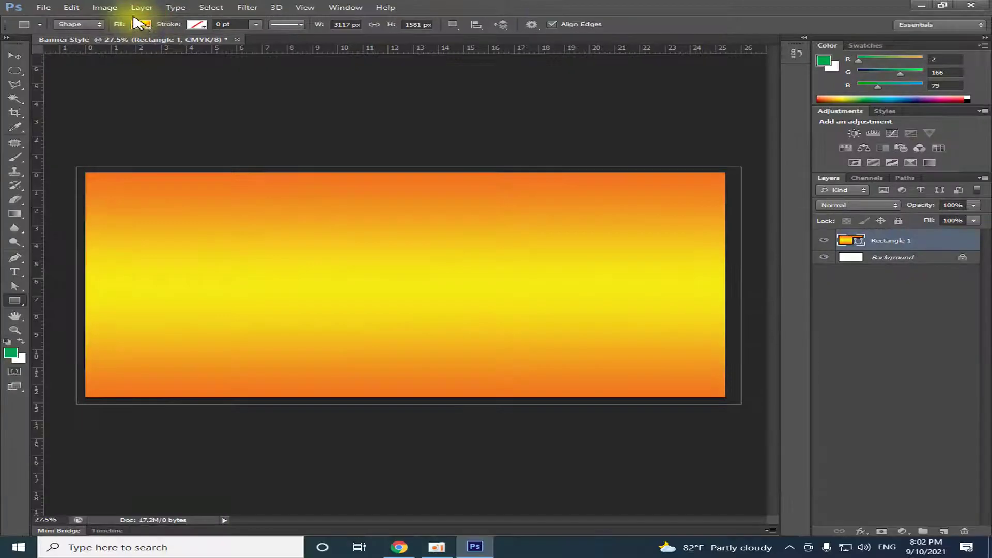
Switch Rectangle 1 to a solid fill and, after trying green and white, settle on cyan.
click(142, 25)
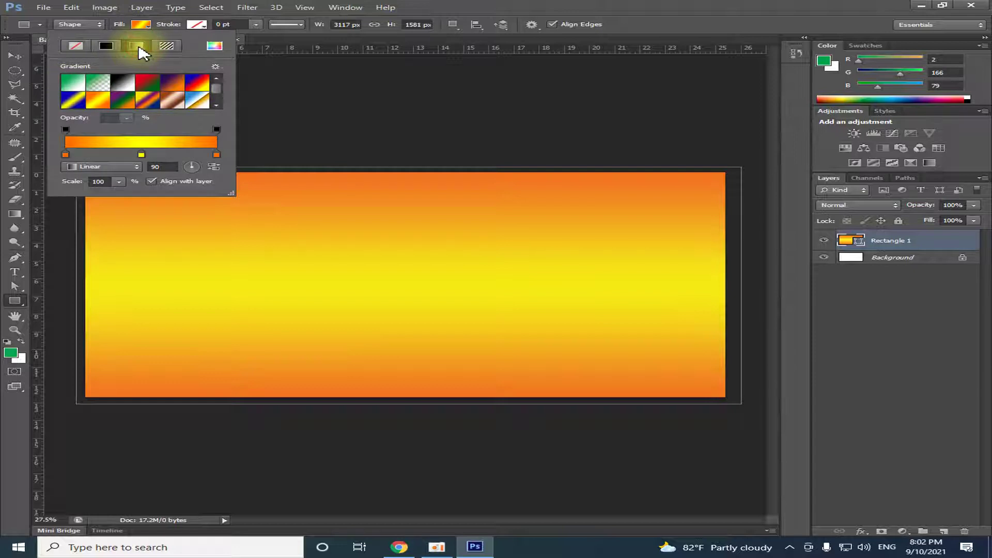
click(106, 46)
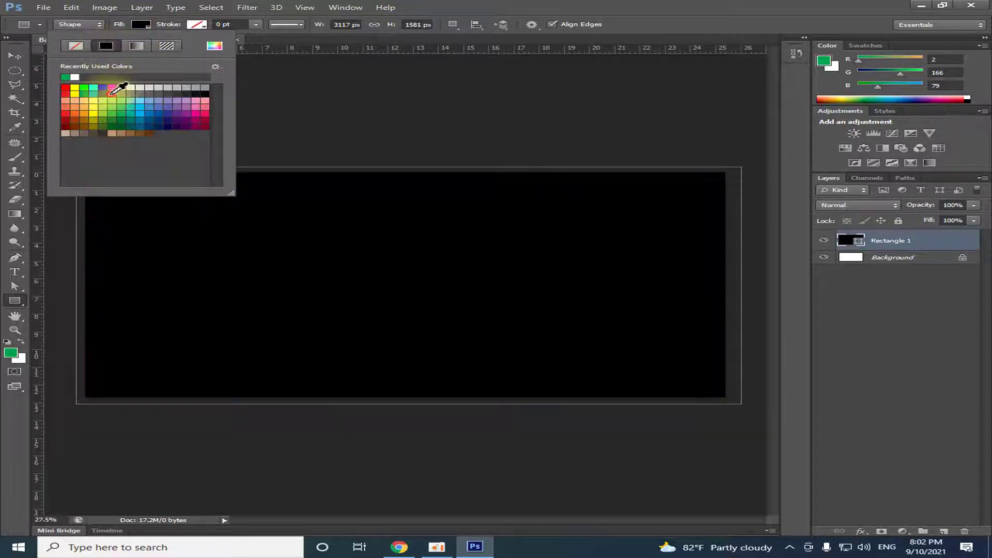
click(111, 92)
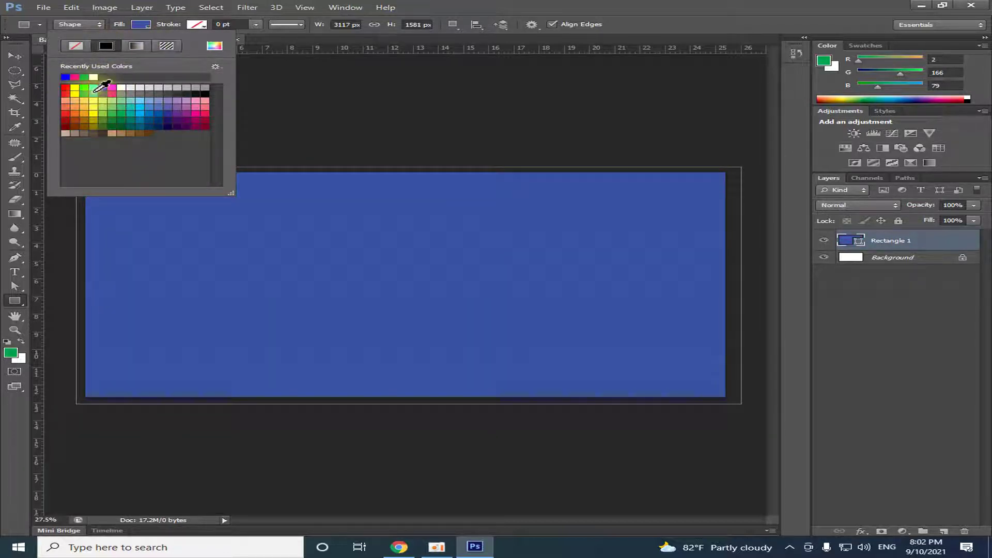
click(92, 88)
click(86, 92)
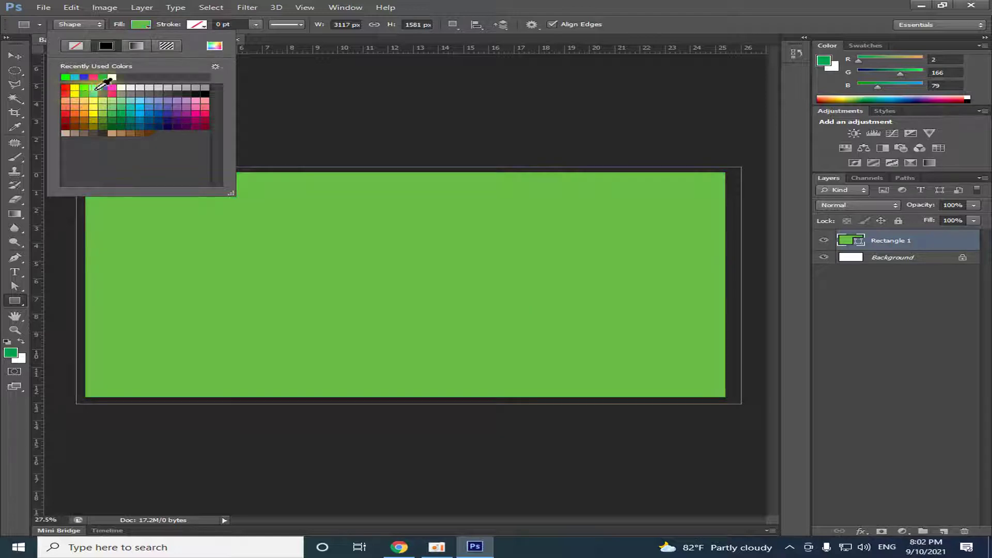
click(122, 87)
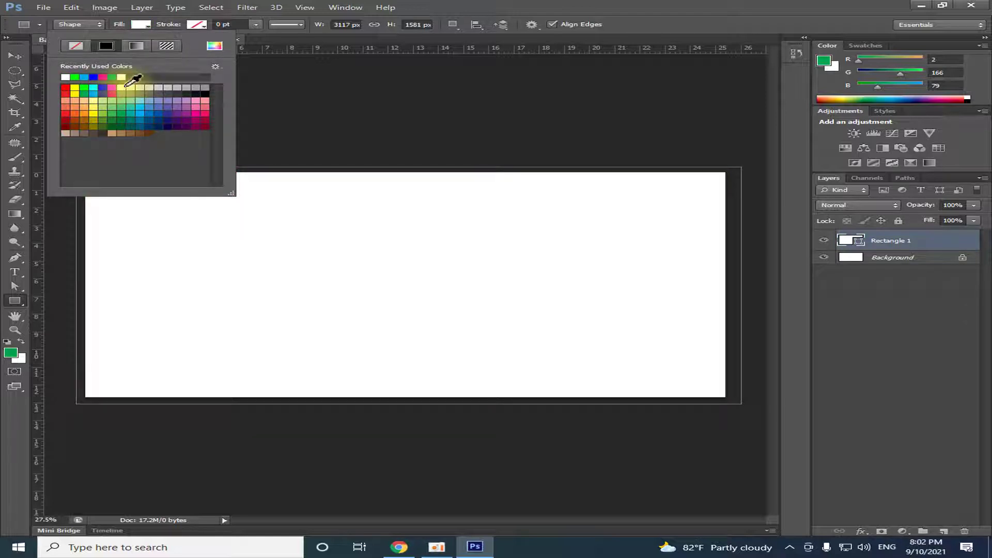
click(142, 47)
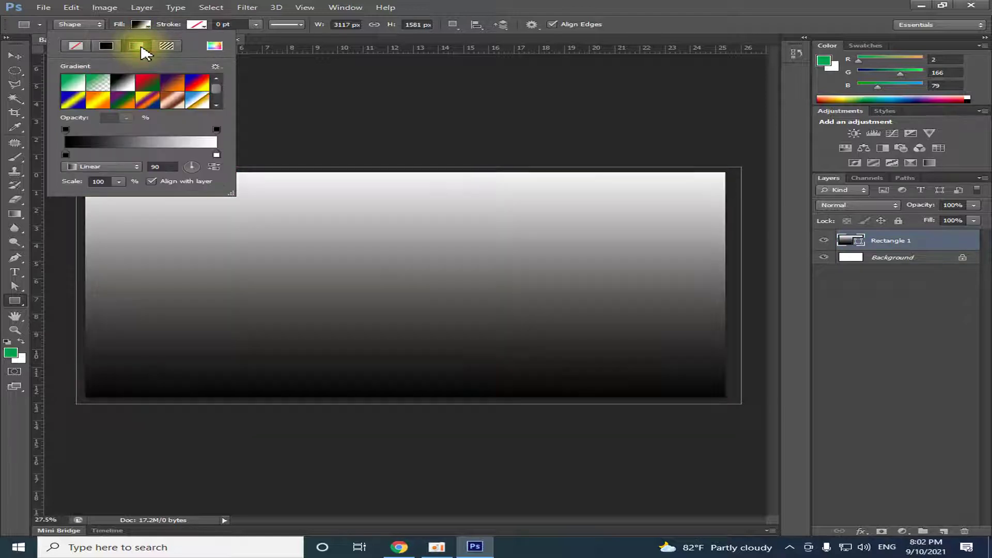
click(106, 45)
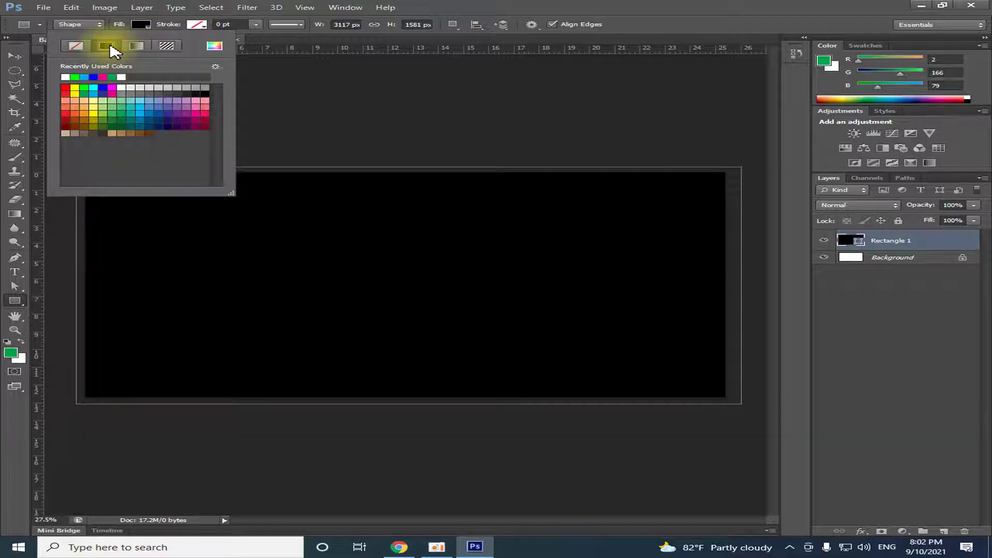
click(85, 77)
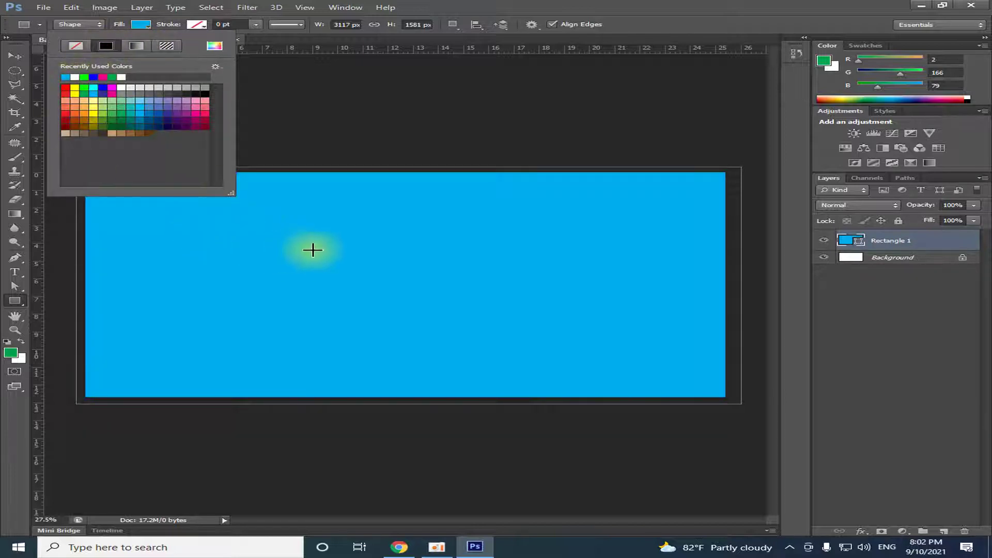
click(14, 55)
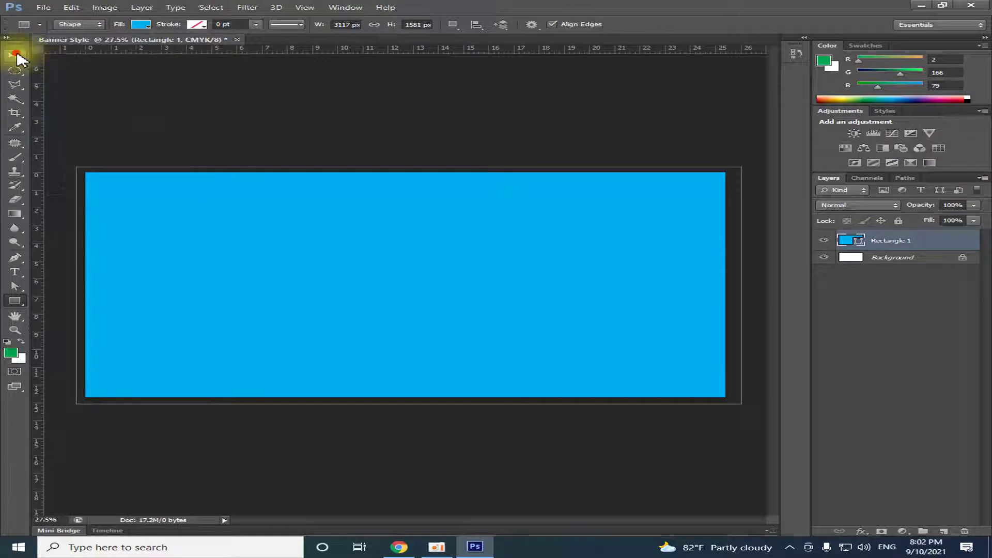
click(324, 150)
click(382, 275)
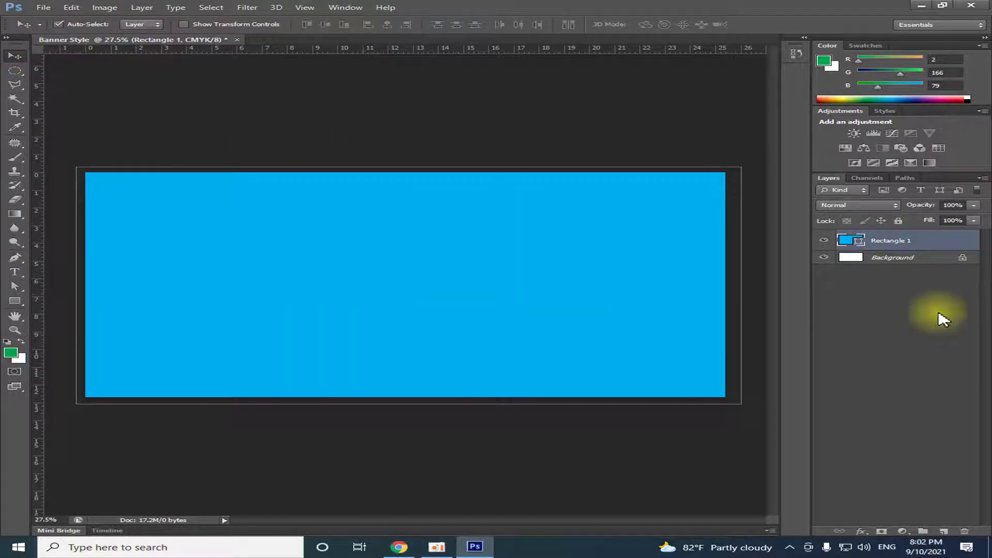
Duplicate Rectangle 1 as 'Rectangle 1 copy' and make the copy the active layer.
right_click(872, 244)
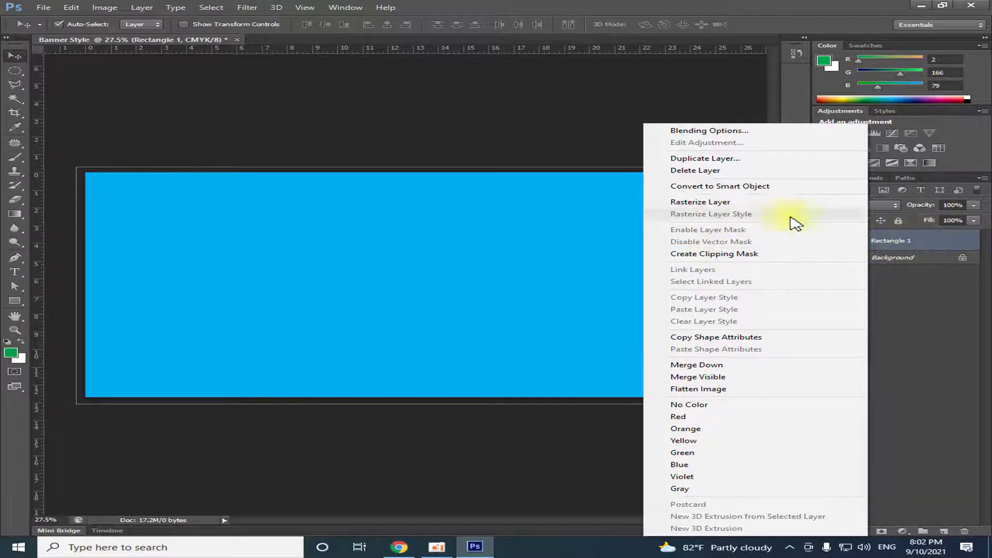
click(689, 158)
click(631, 170)
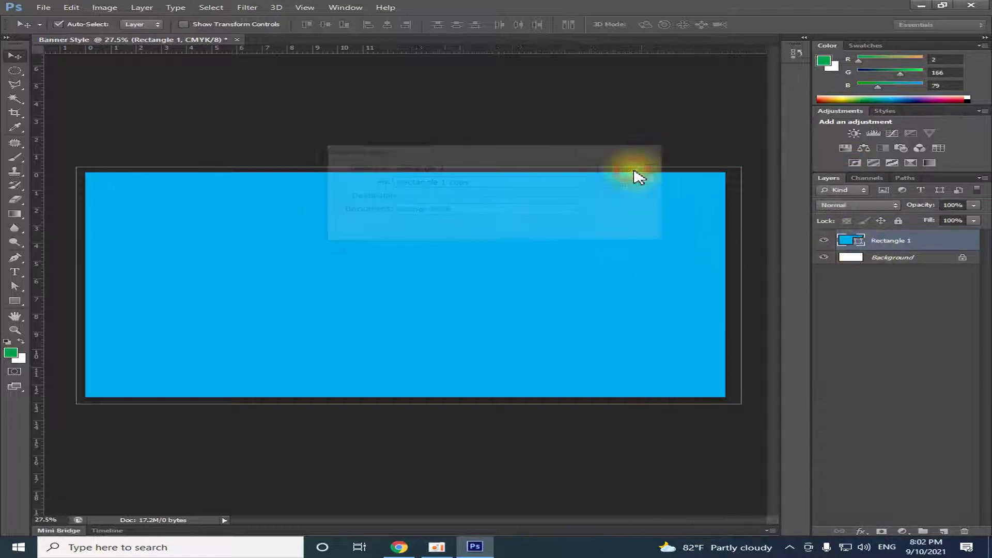
click(844, 242)
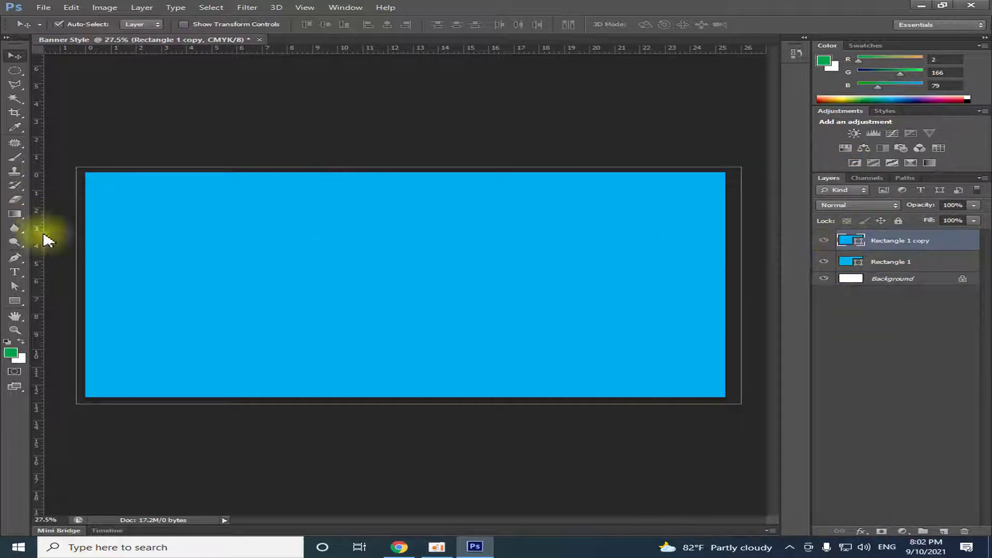
click(15, 301)
Give Rectangle 1 copy a gradient fill and turn its white stop bright cyan.
click(141, 25)
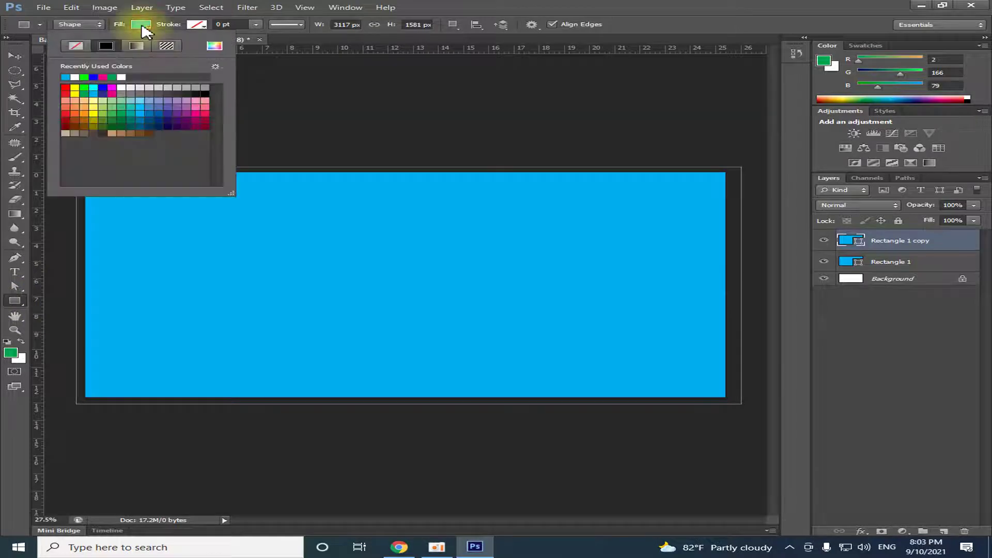
click(137, 45)
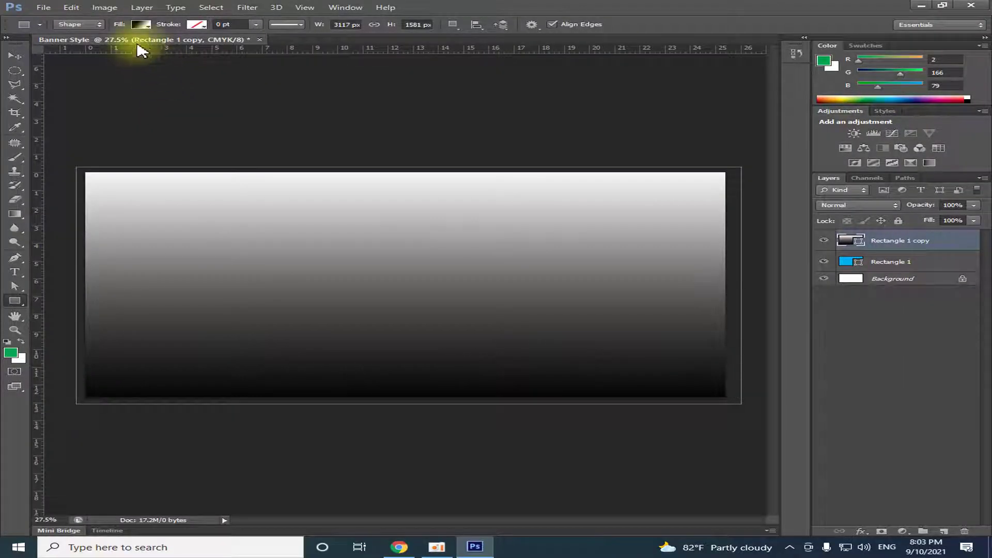
click(141, 24)
click(217, 154)
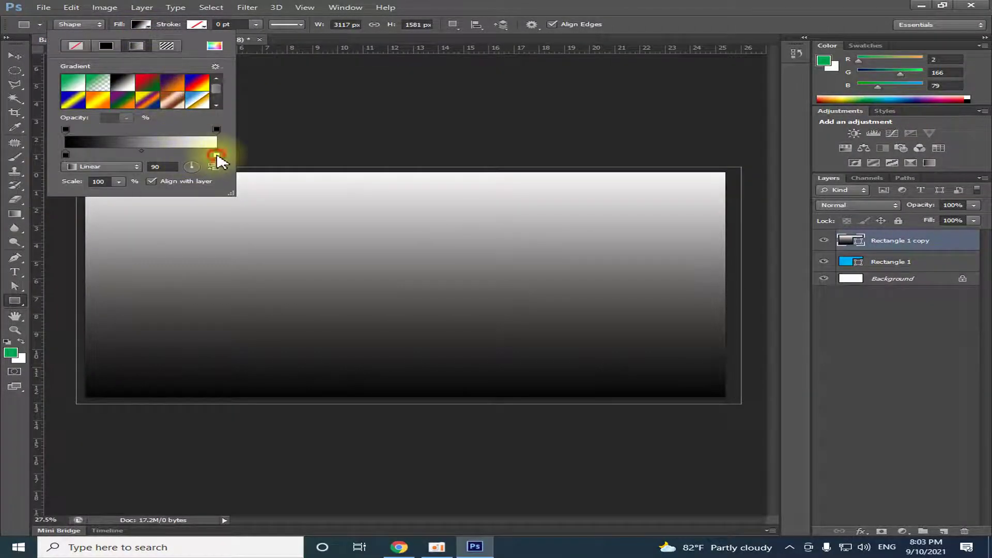
double_click(216, 155)
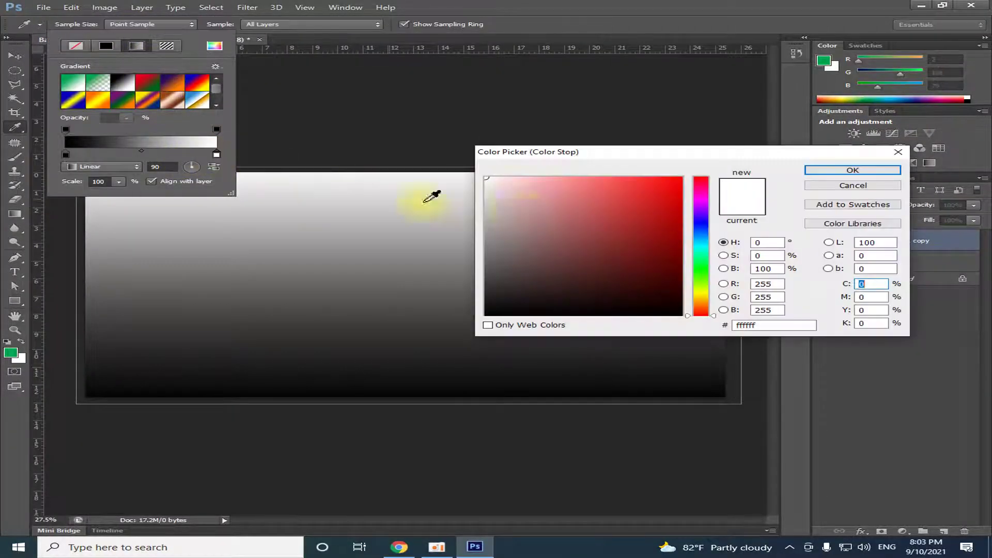
click(701, 248)
drag(660, 194, 680, 179)
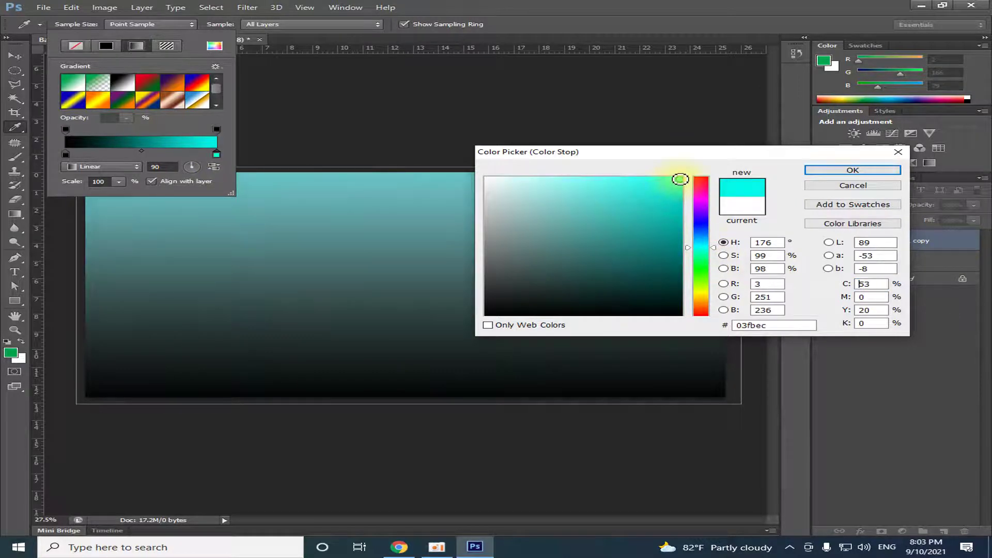
Make the dark gradient stop bright green and shift the midpoint toward the green end.
click(808, 172)
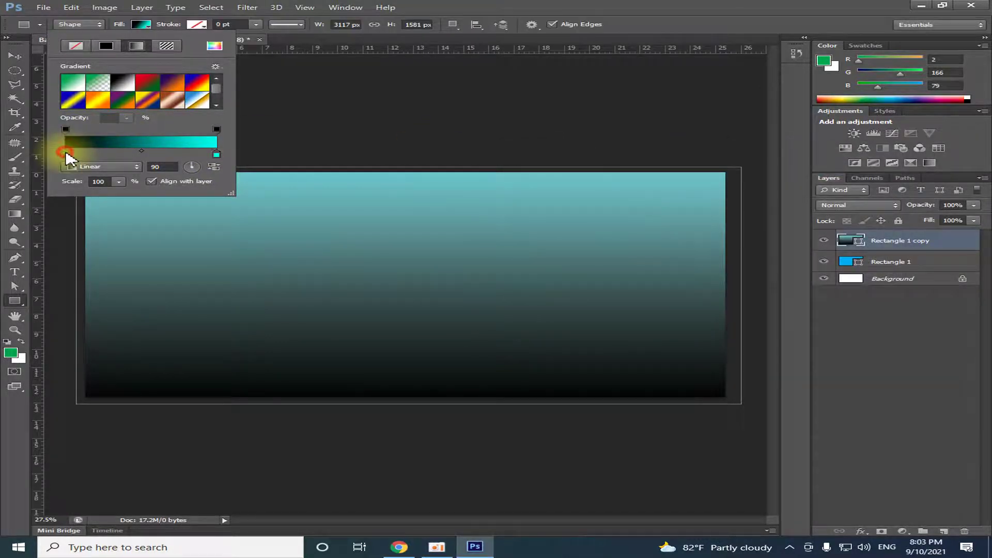
double_click(65, 154)
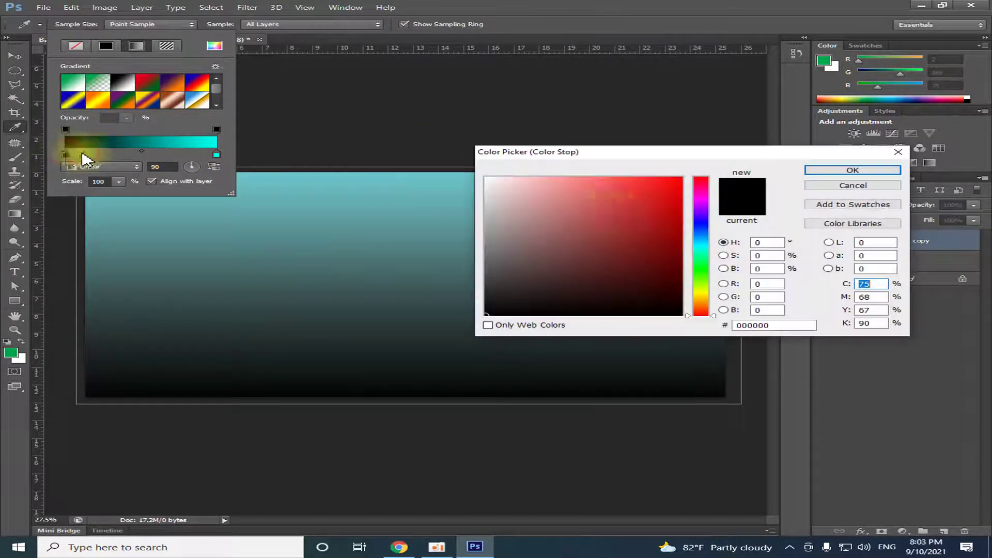
click(703, 243)
click(674, 269)
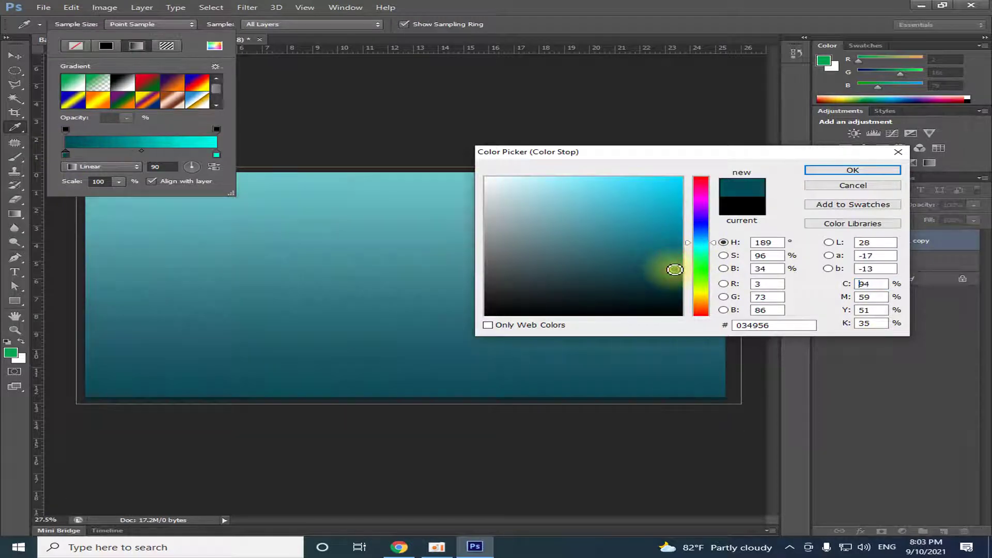
click(702, 270)
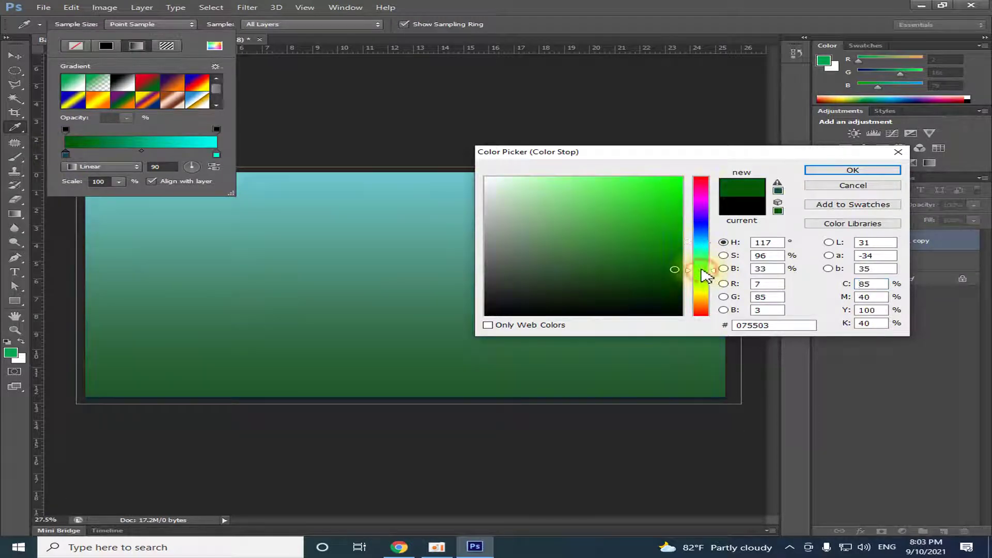
click(670, 199)
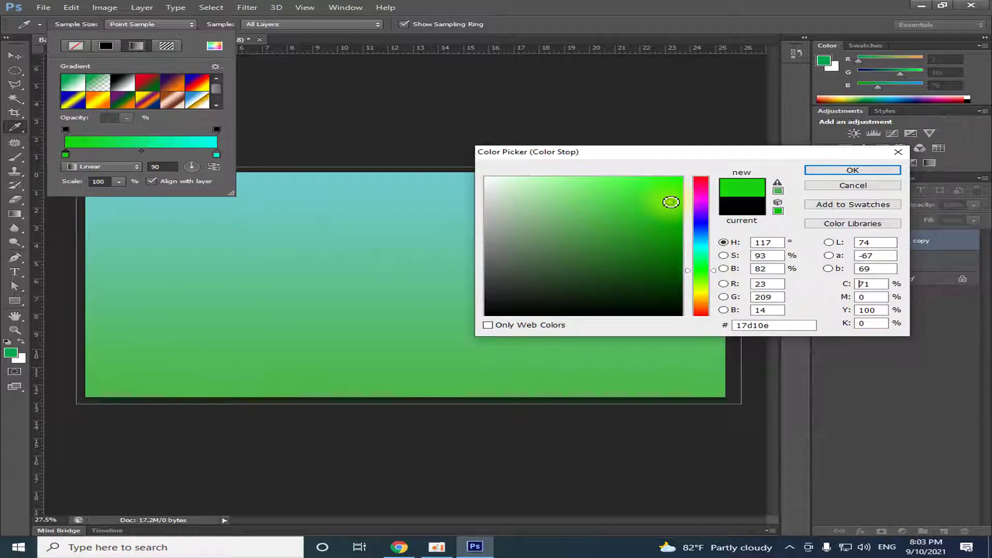
click(827, 170)
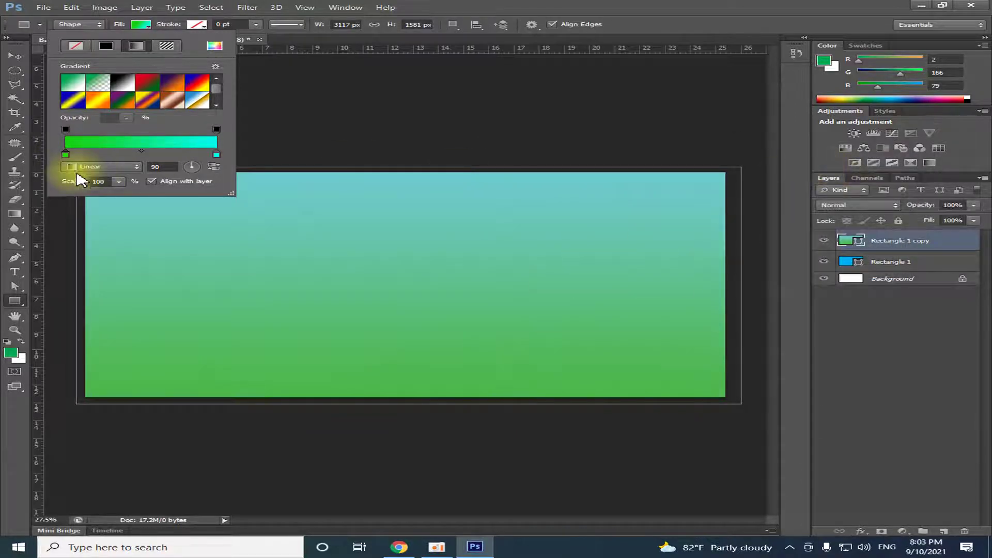
drag(141, 151, 118, 150)
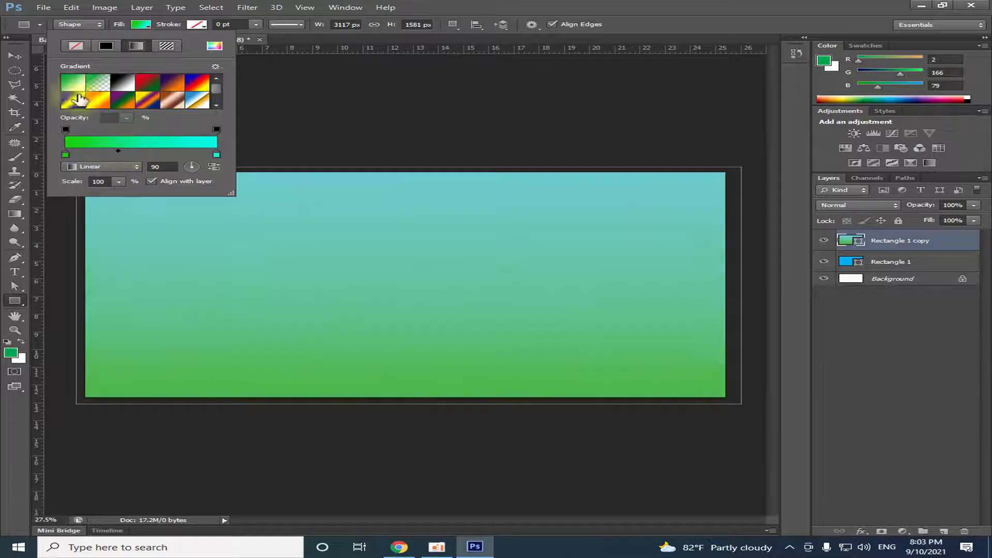
click(15, 55)
click(365, 151)
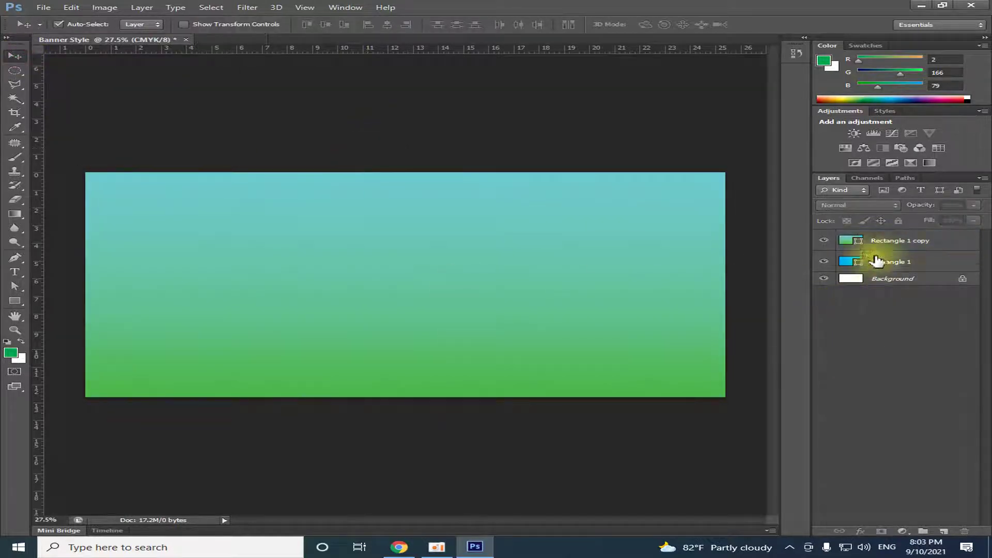
Lower Rectangle 1 copy's Fill to about 73% so the cyan layer shows through.
click(868, 239)
click(974, 220)
drag(976, 239, 957, 241)
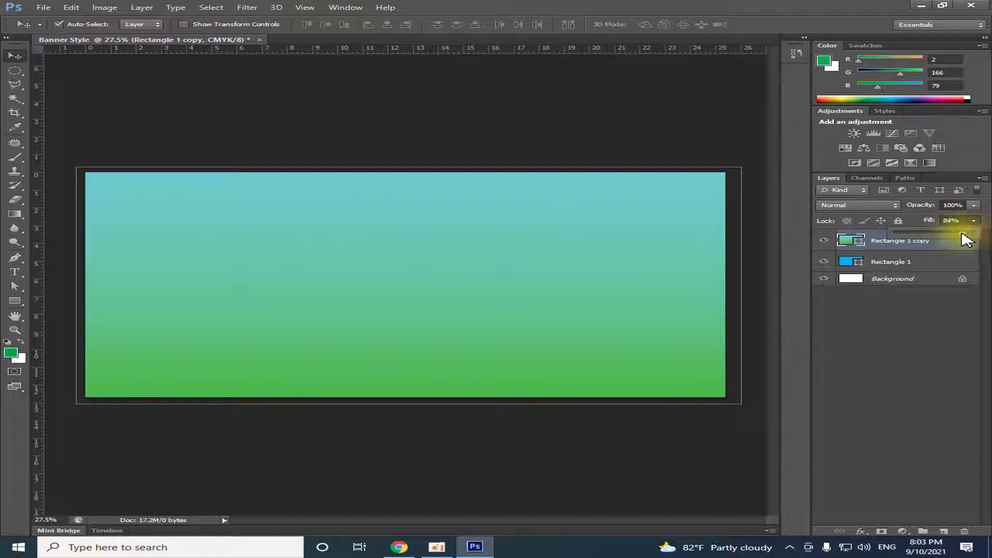
drag(957, 241, 974, 243)
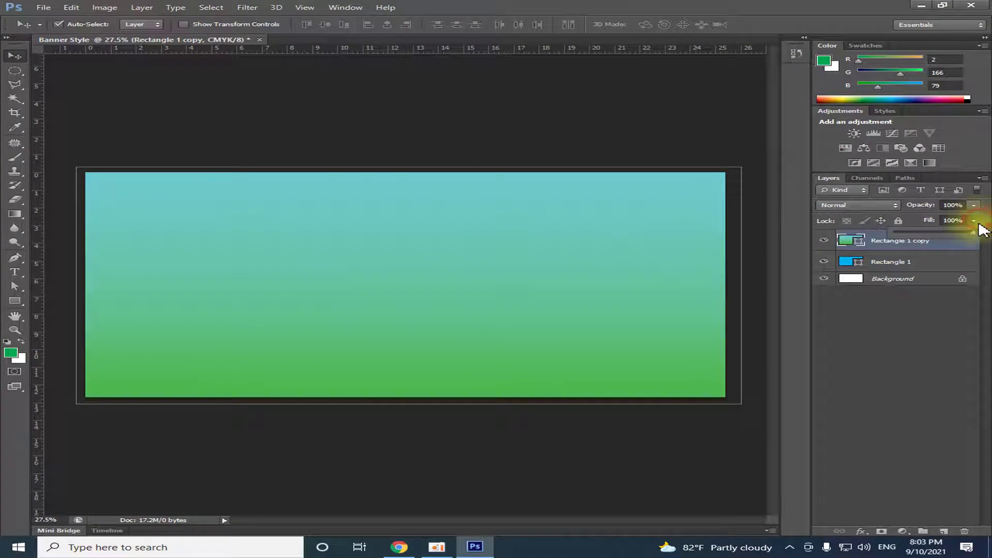
drag(958, 234, 960, 234)
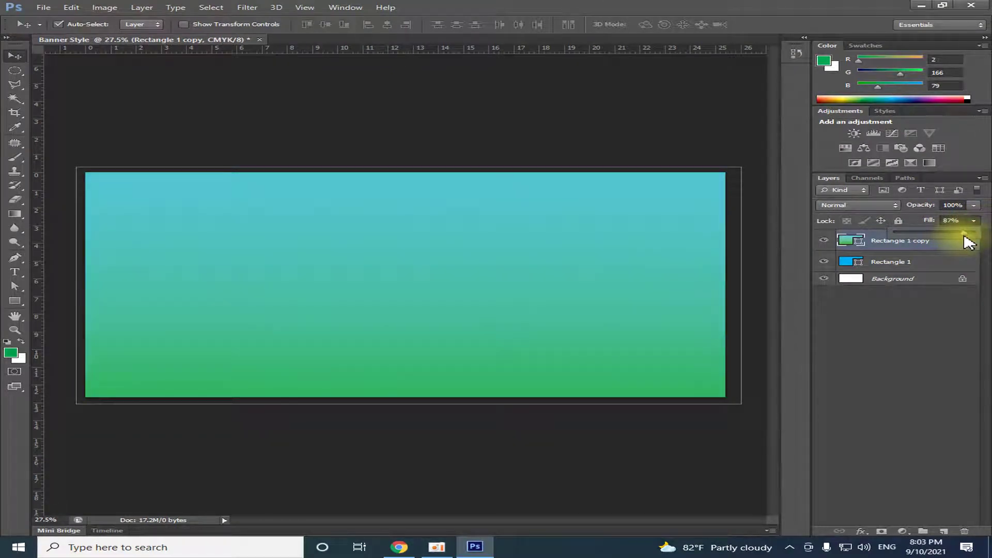
mouse_move(971, 242)
mouse_down()
mouse_move(933, 241)
mouse_move(955, 244)
mouse_up()
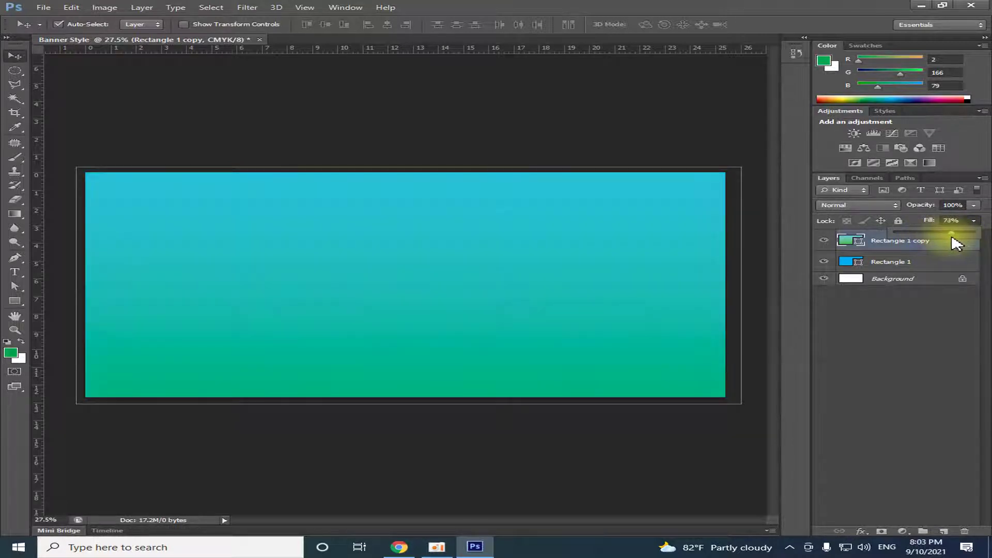
click(461, 153)
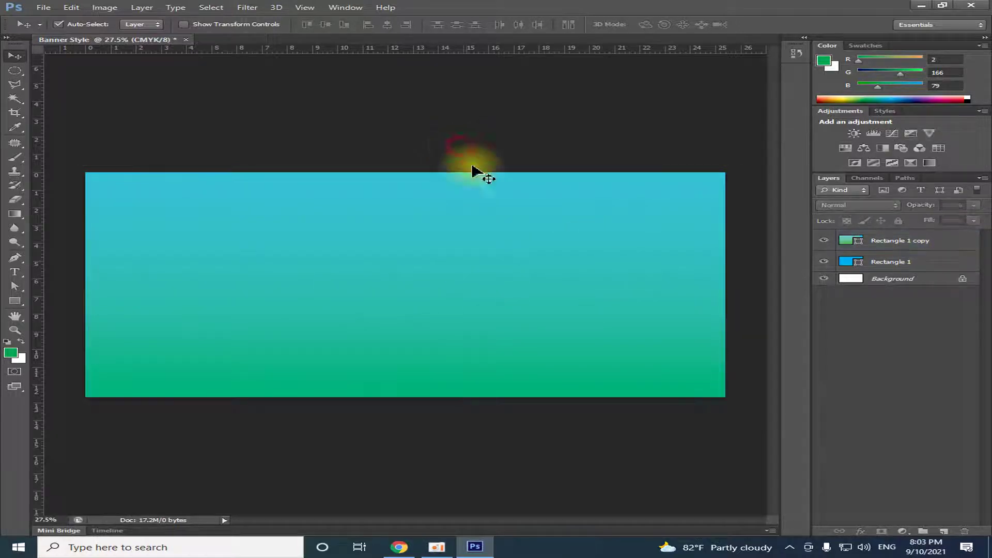
Draw Rectangle 2 over the banner's left side and nudge it into place.
click(555, 421)
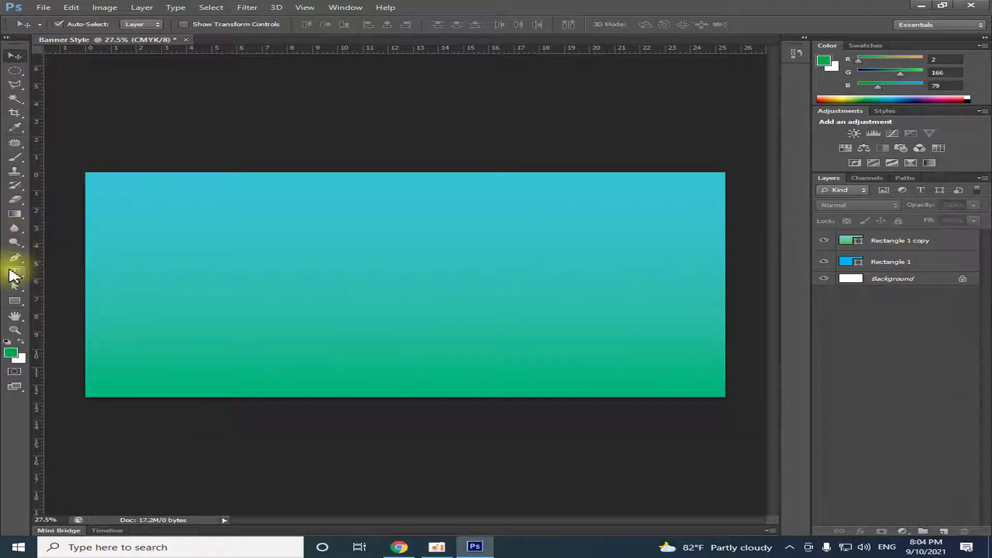
click(20, 303)
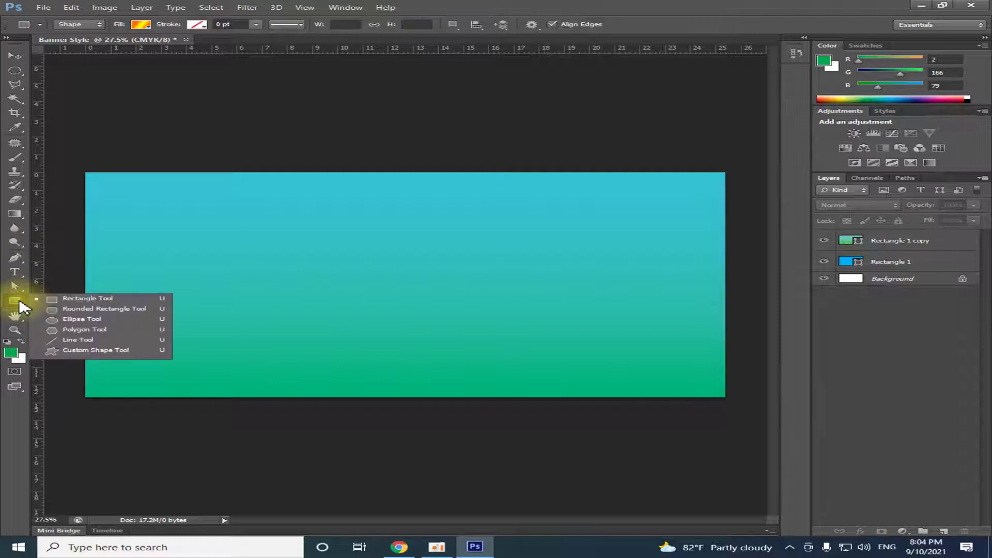
click(73, 299)
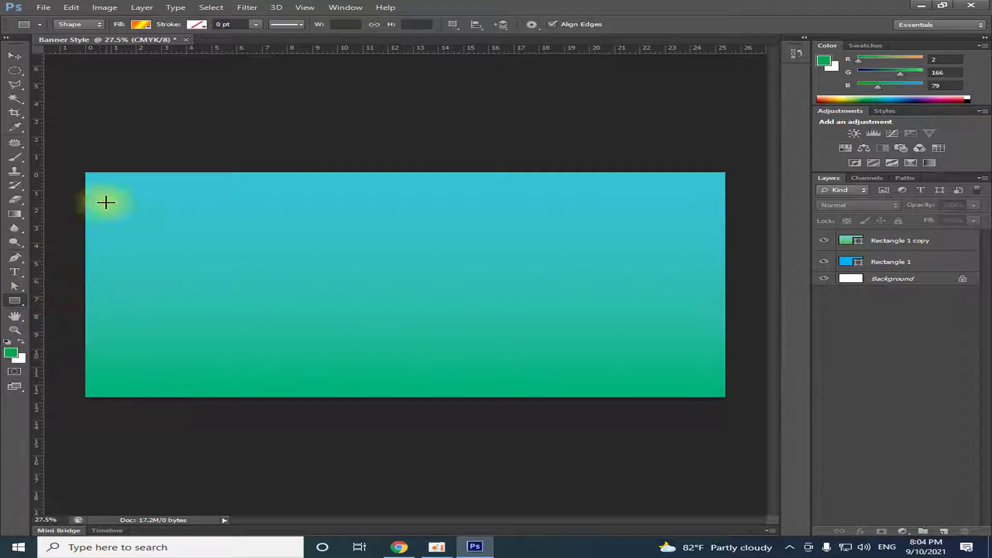
mouse_move(80, 168)
mouse_down()
mouse_move(122, 237)
mouse_move(440, 400)
mouse_move(513, 406)
mouse_move(438, 404)
mouse_move(734, 406)
mouse_move(377, 387)
mouse_move(390, 406)
mouse_up()
click(15, 55)
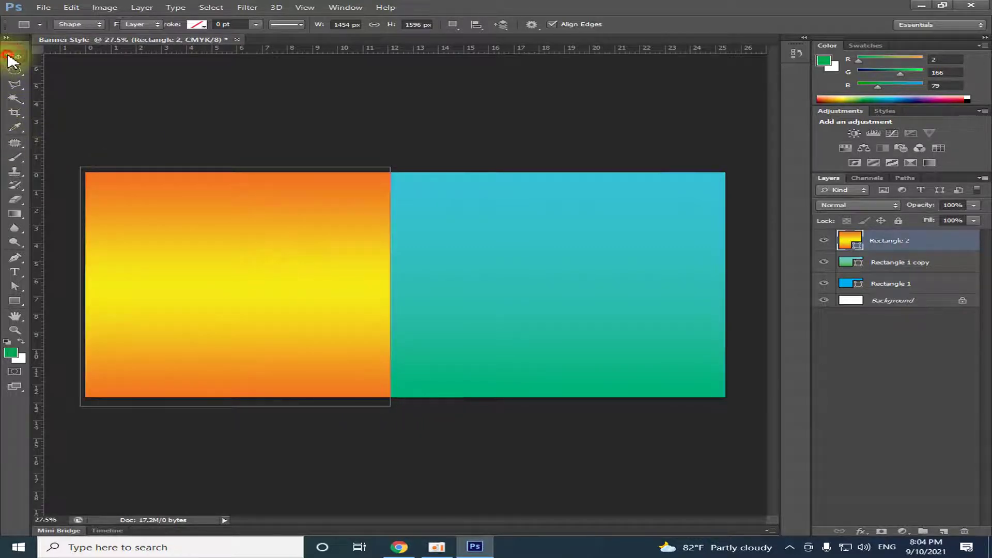
mouse_move(325, 241)
mouse_down()
mouse_move(437, 255)
mouse_move(317, 240)
mouse_up()
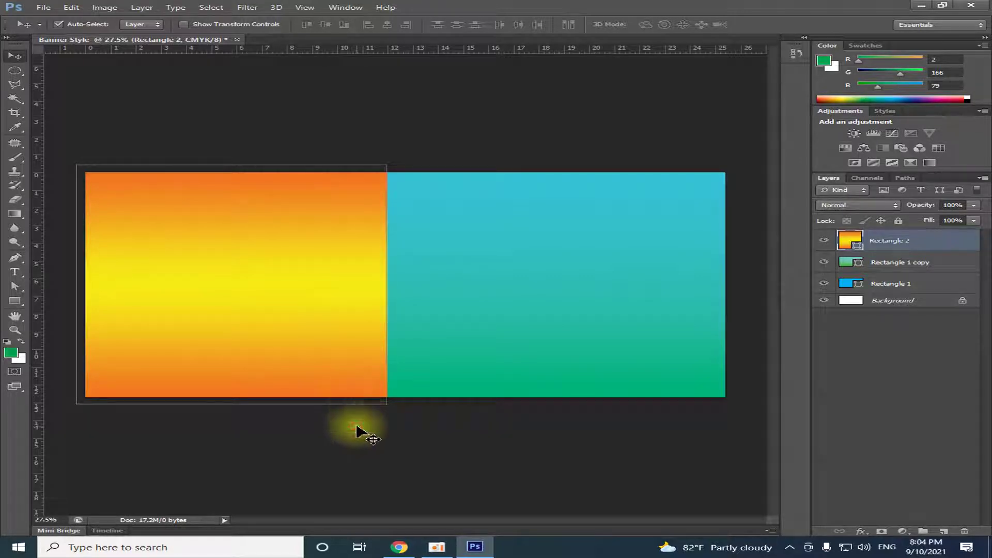
Change Rectangle 2 to solid white, test its fill amount, then delete the layer.
click(10, 302)
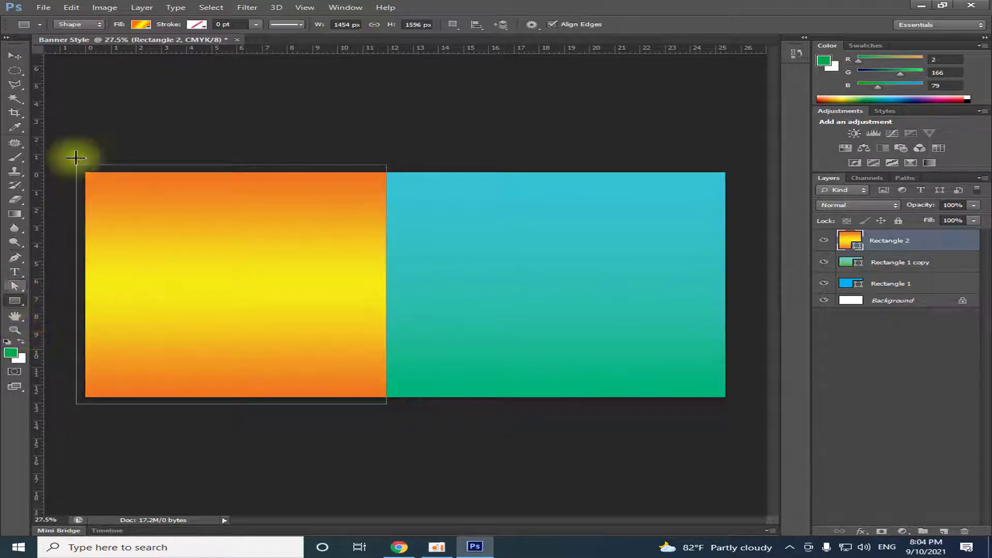
click(139, 25)
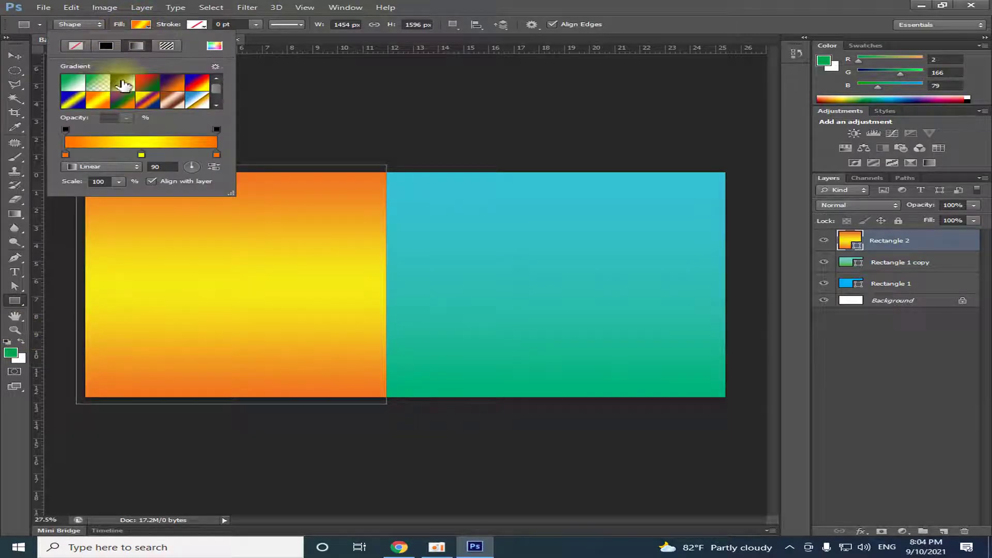
click(72, 82)
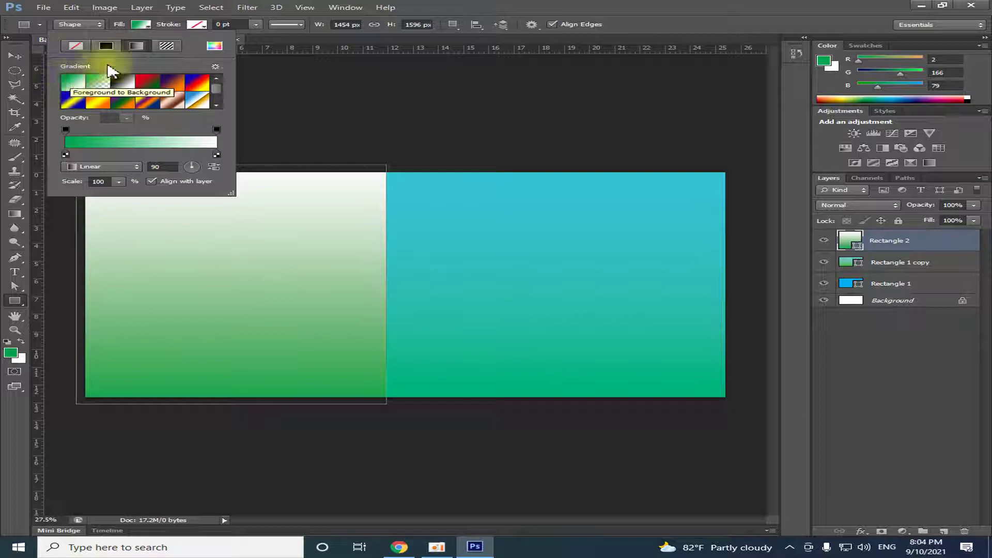
click(105, 45)
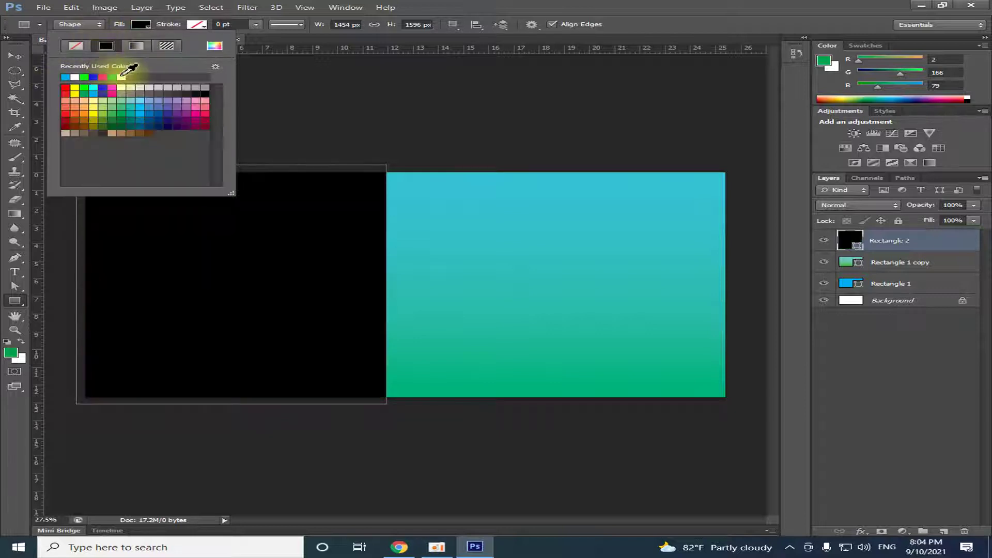
click(123, 75)
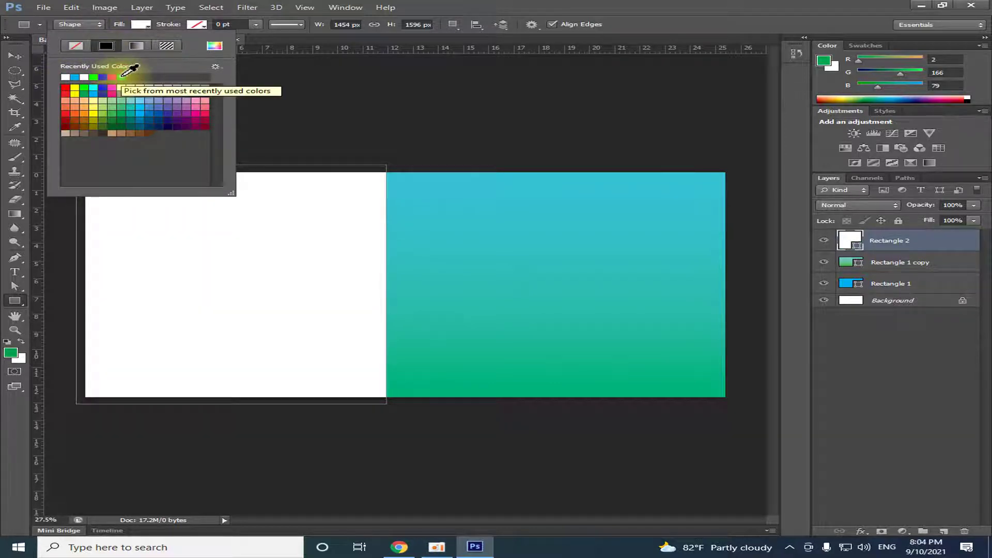
click(14, 55)
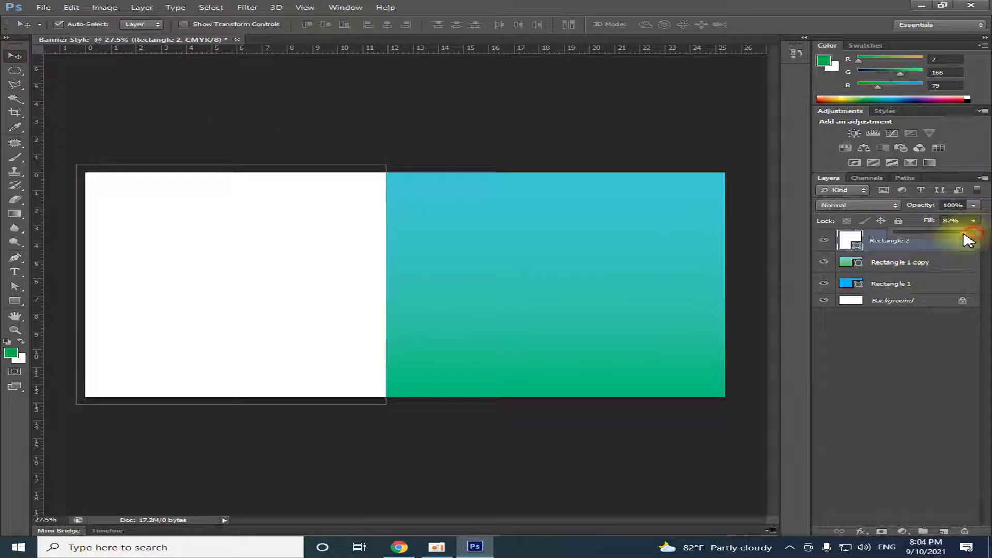
mouse_move(948, 240)
mouse_down()
mouse_move(921, 237)
mouse_move(987, 240)
mouse_up()
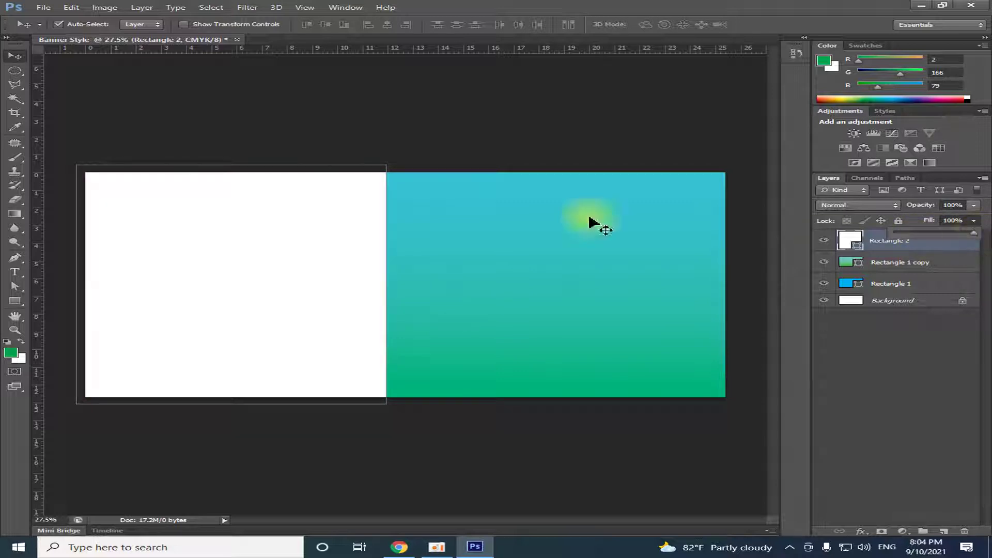
click(257, 219)
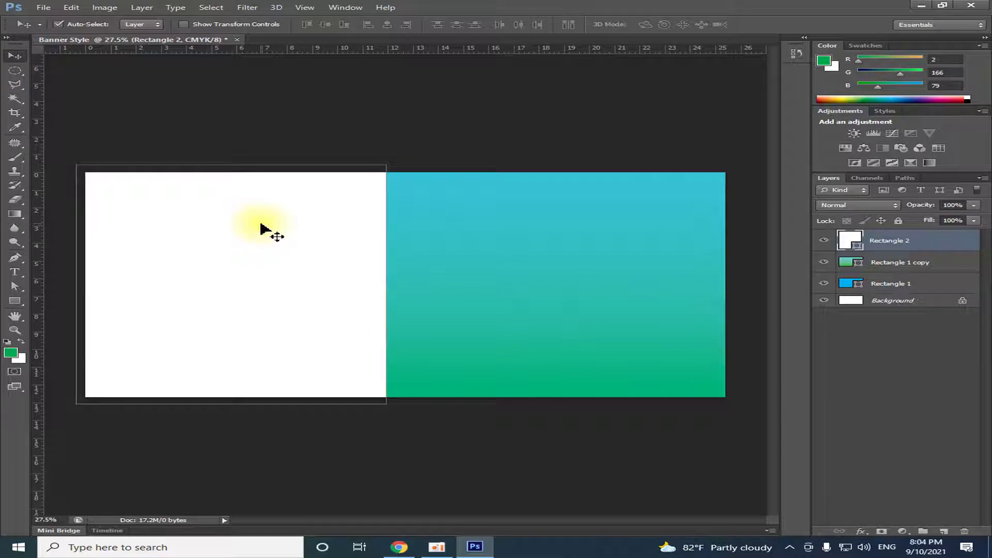
key(Delete)
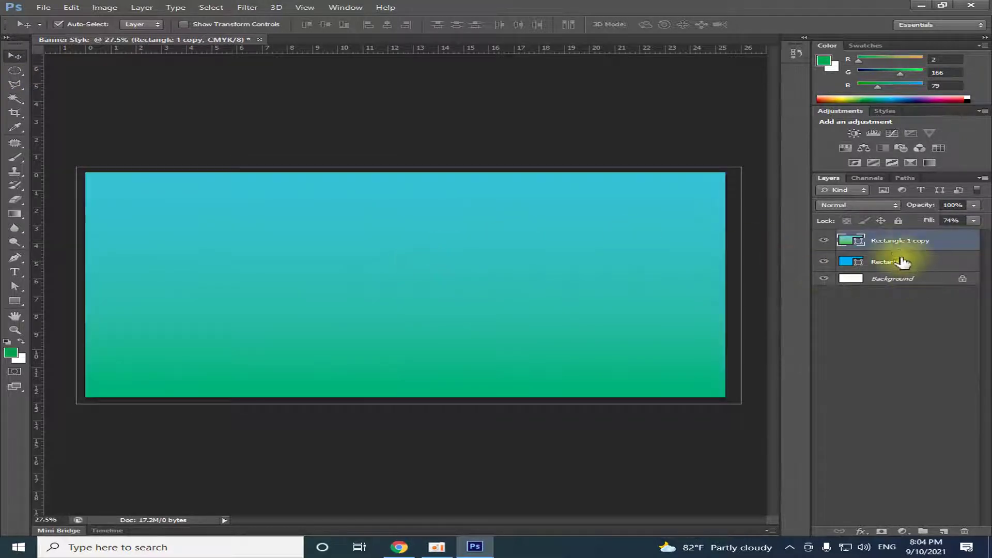
Rasterize both the Rectangle 1 copy and Rectangle 1 shape layers.
right_click(898, 245)
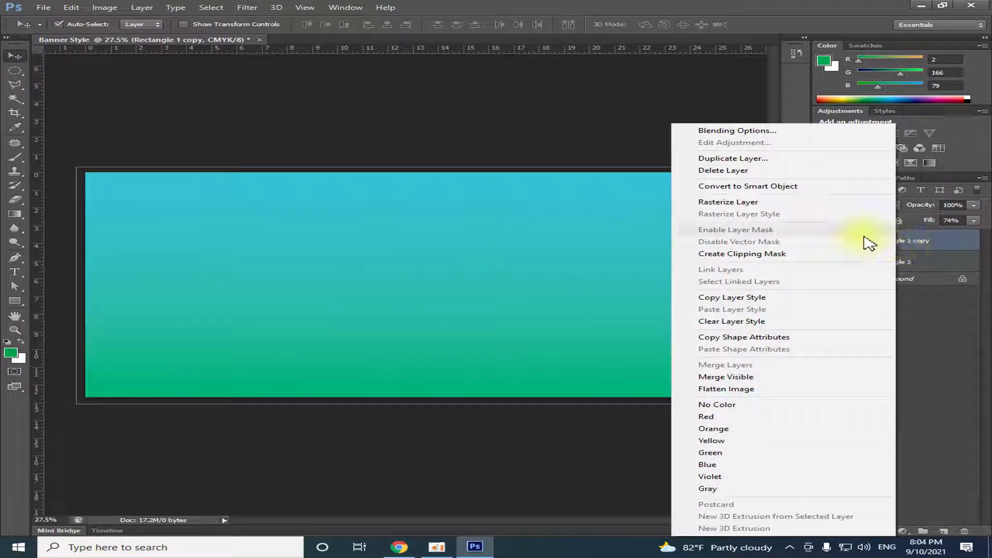
click(739, 203)
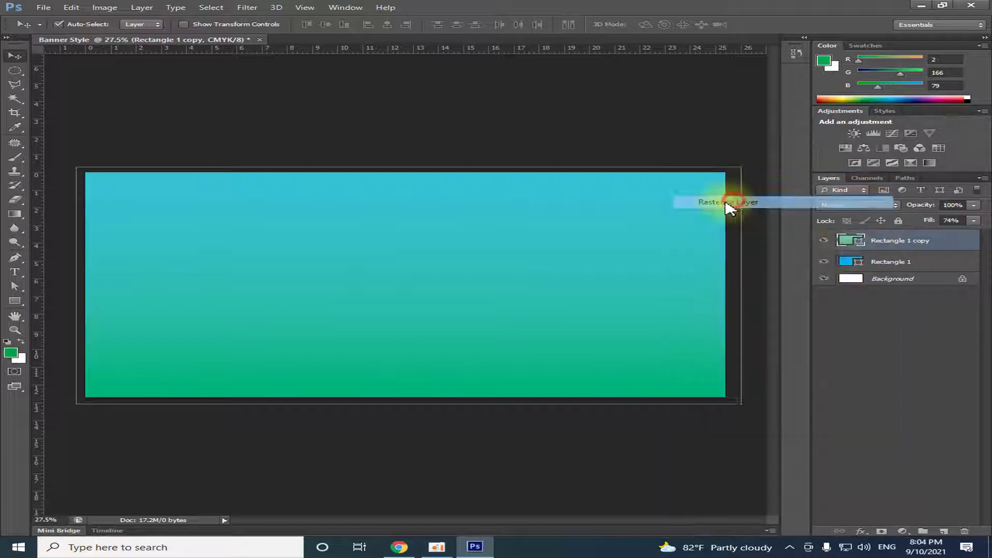
click(850, 256)
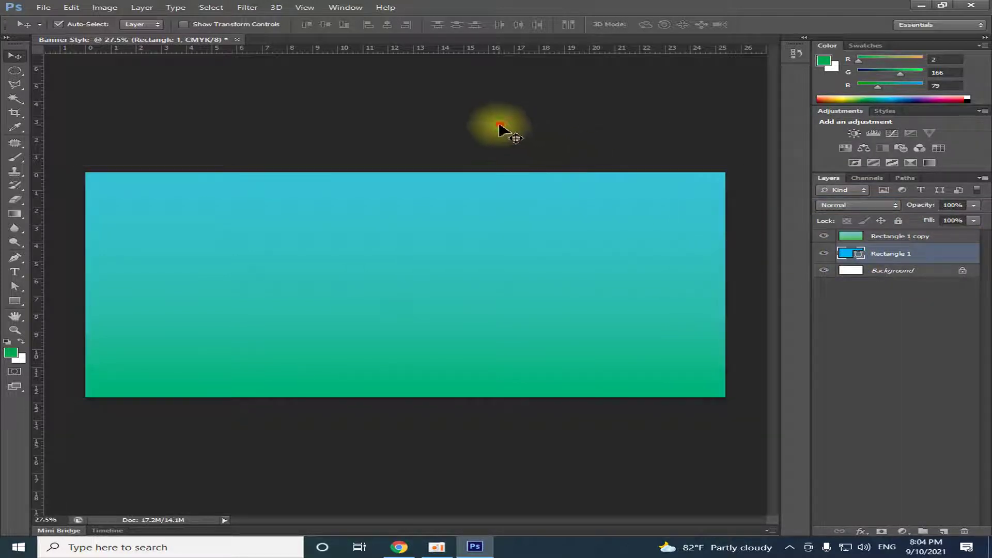
click(519, 222)
click(850, 255)
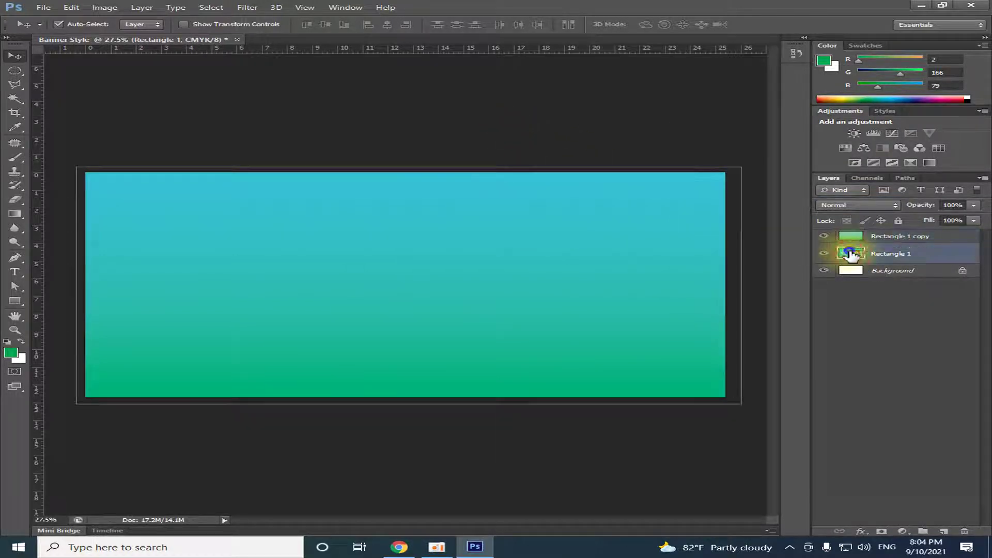
right_click(850, 255)
right_click(870, 254)
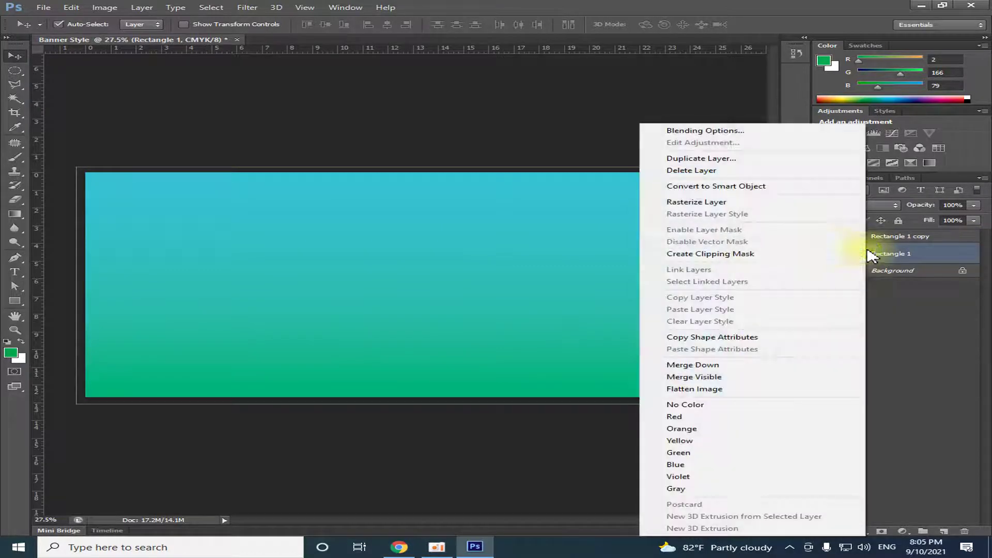
click(714, 204)
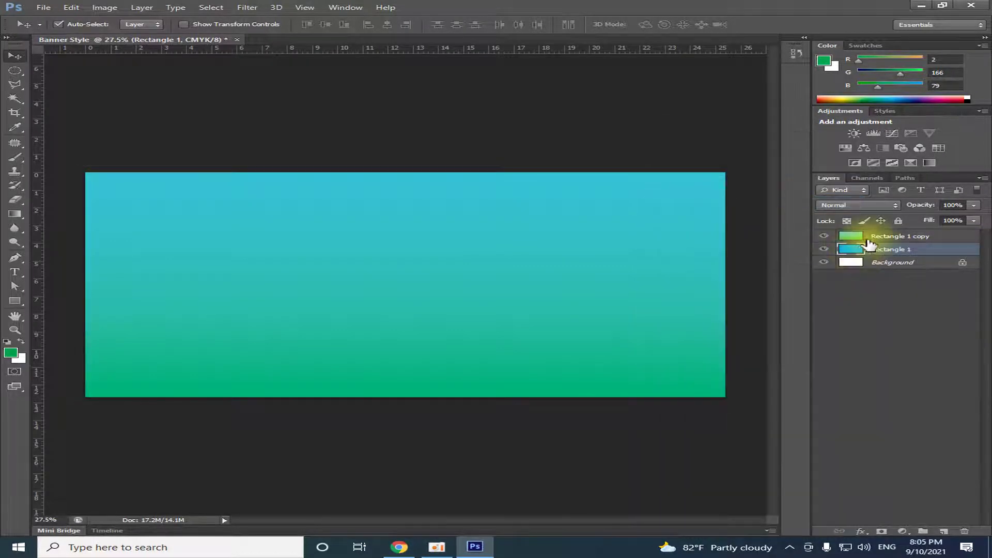
Merge Rectangle 1 and Rectangle 1 copy into a single layer.
drag(872, 250, 874, 242)
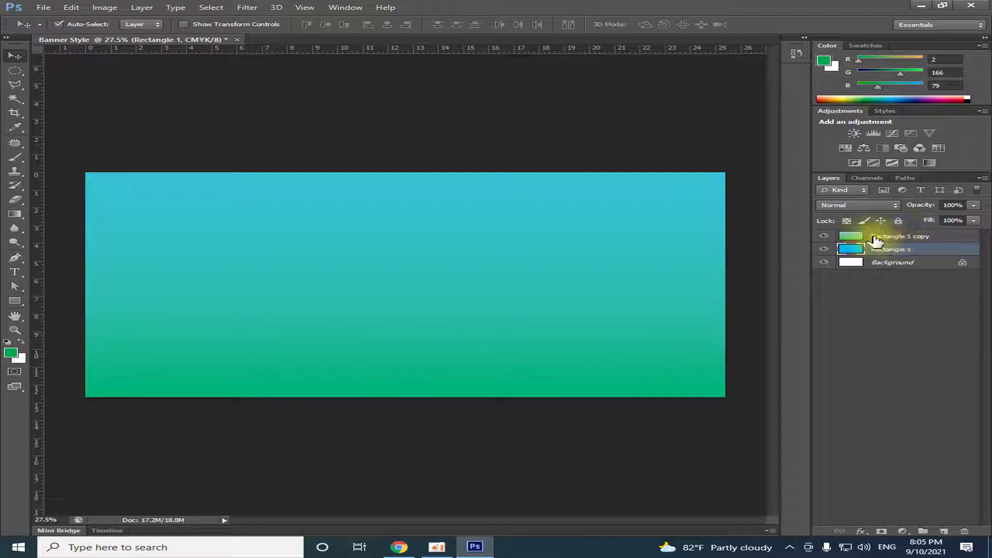
shift+click(878, 237)
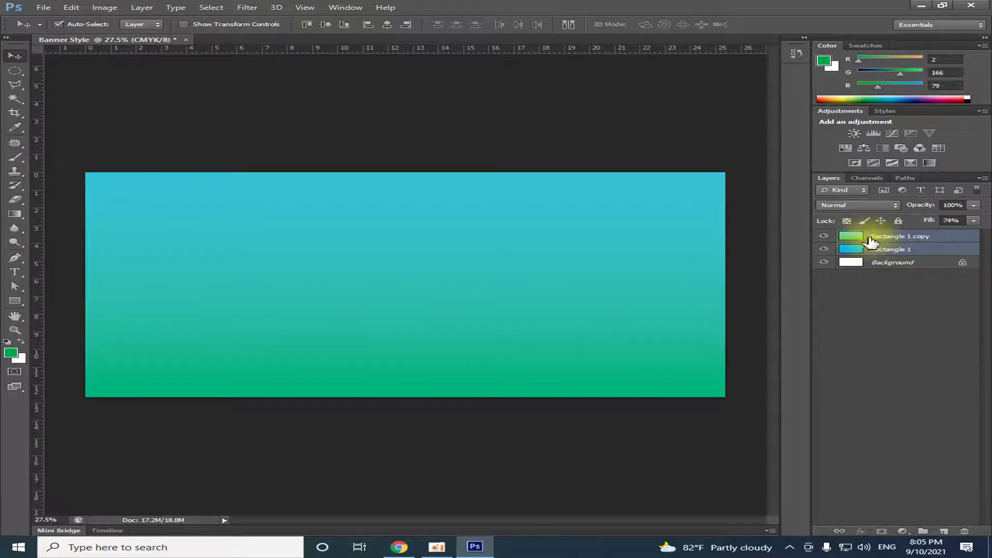
right_click(872, 242)
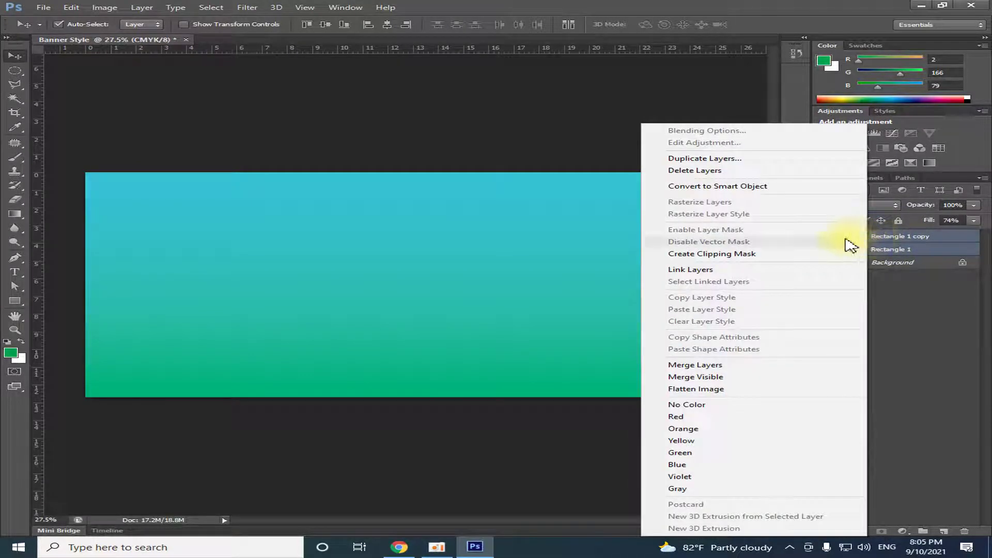
click(703, 366)
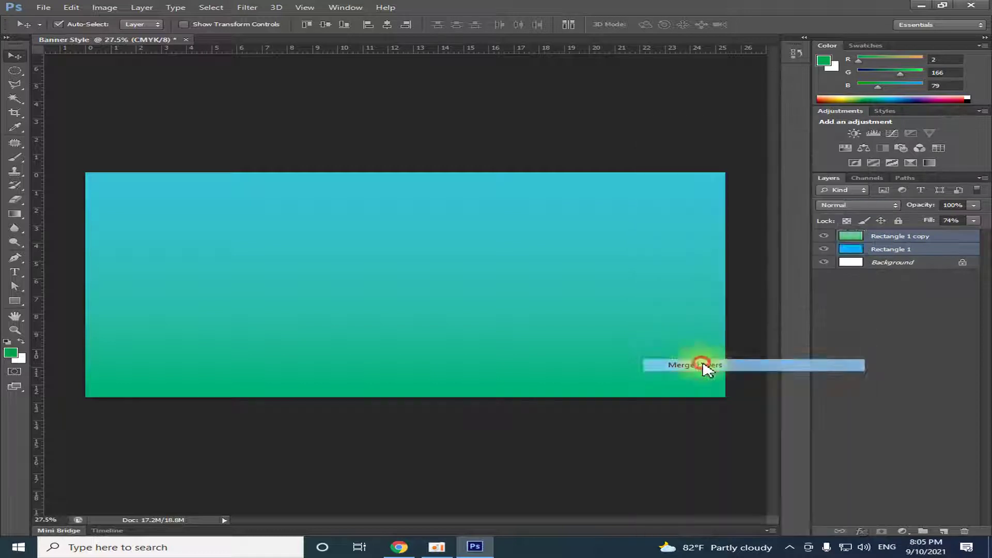
click(825, 237)
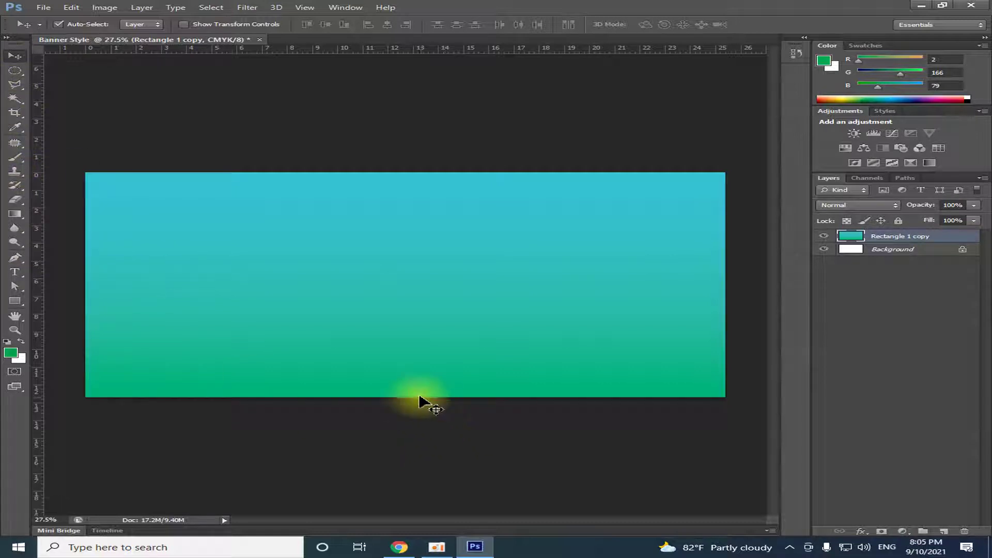
Draw a large diamond custom shape across the banner's left edge as the arrowhead.
key(ctrl+minus)
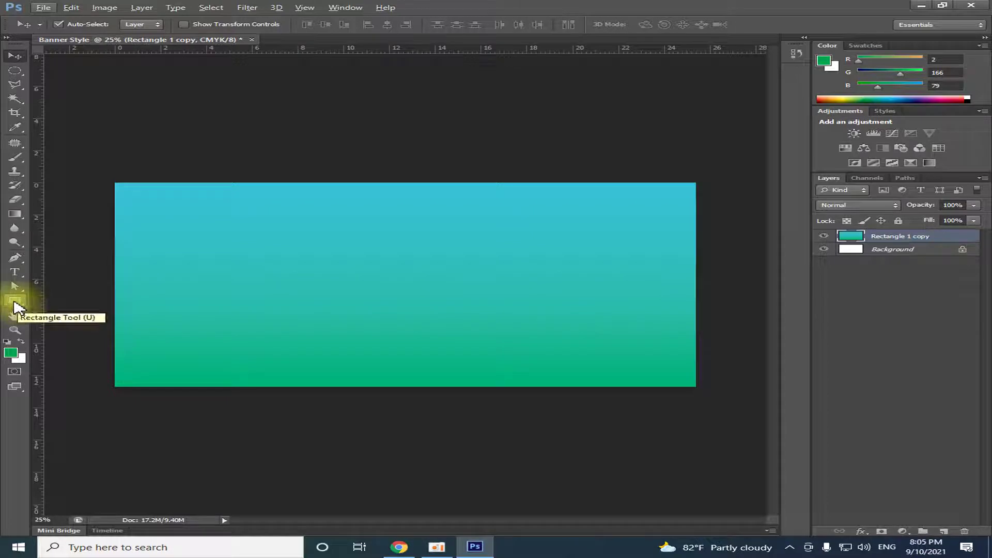
click(14, 302)
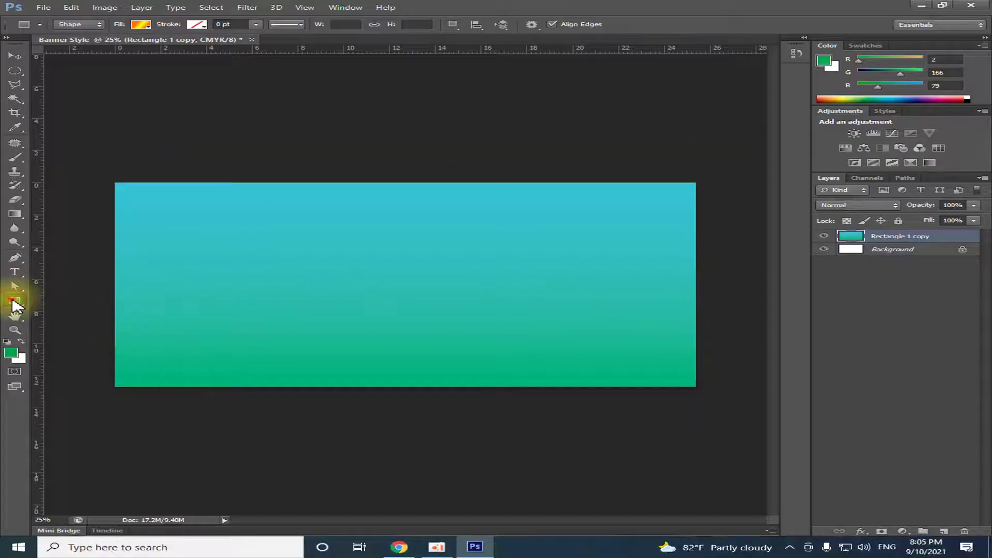
right_click(14, 301)
click(88, 355)
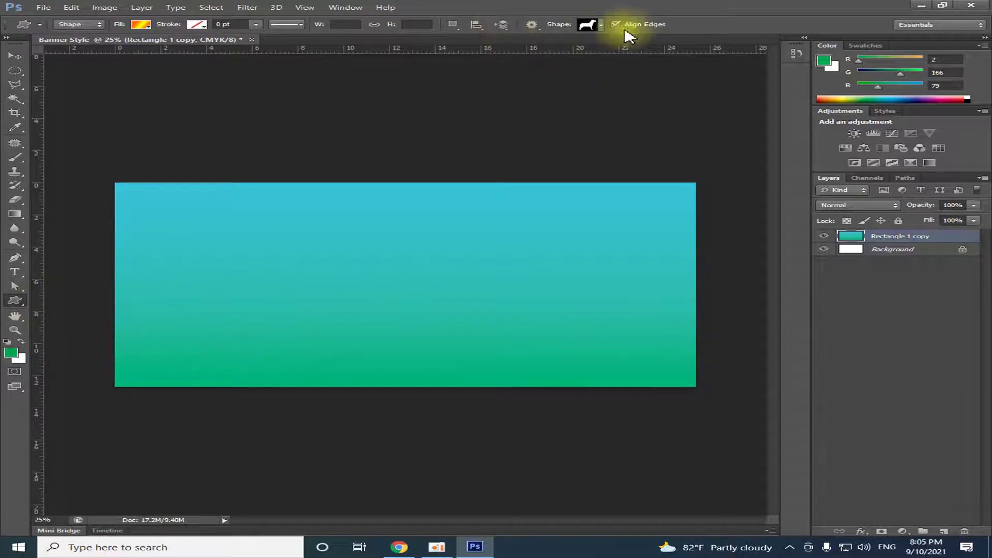
click(601, 25)
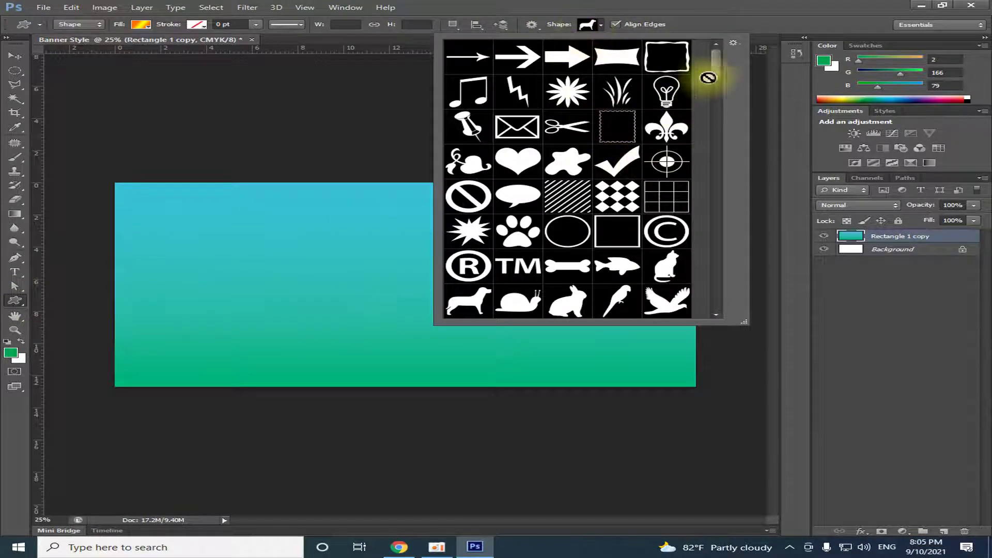
drag(716, 69, 726, 239)
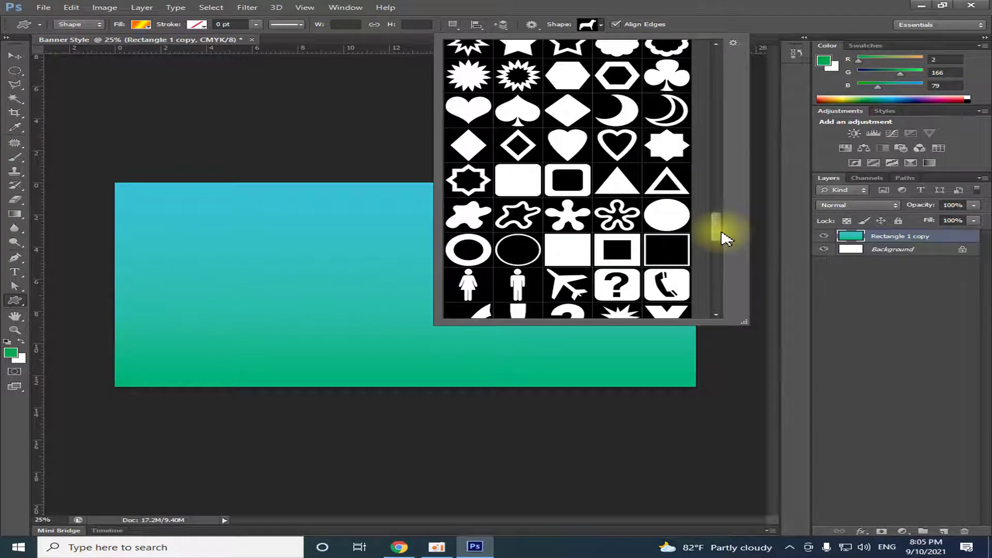
click(568, 106)
mouse_move(95, 179)
mouse_down()
mouse_move(200, 337)
mouse_move(377, 388)
mouse_move(443, 394)
mouse_move(287, 382)
mouse_move(307, 405)
mouse_move(372, 425)
mouse_move(338, 403)
mouse_up()
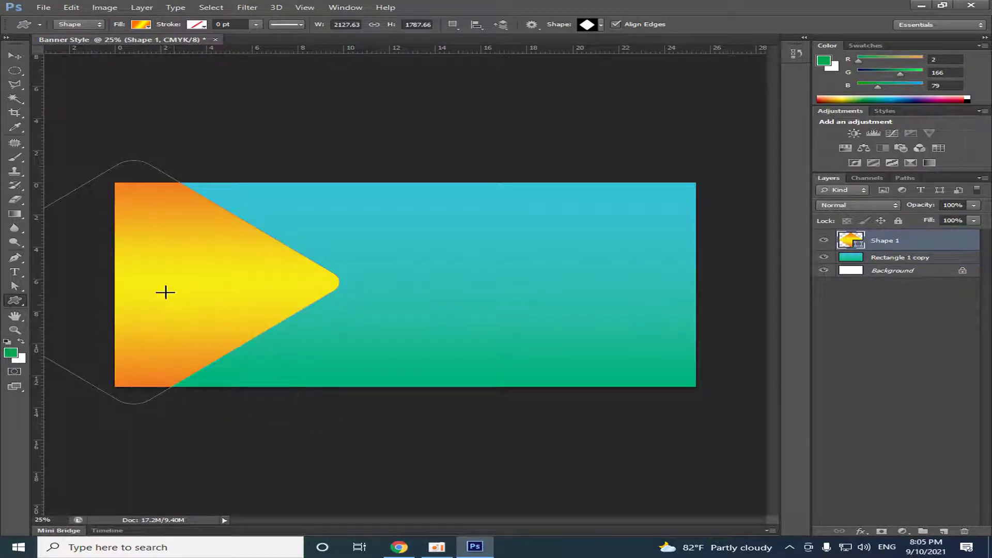
Select the Shape 1 diamond layer and bring up its orange-yellow gradient fill settings.
click(15, 56)
click(345, 179)
click(226, 283)
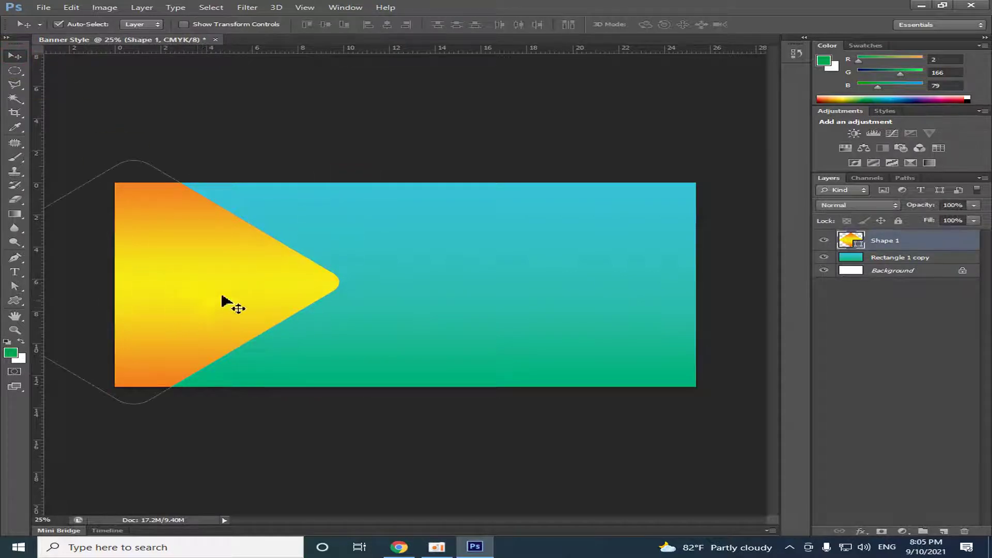
click(15, 300)
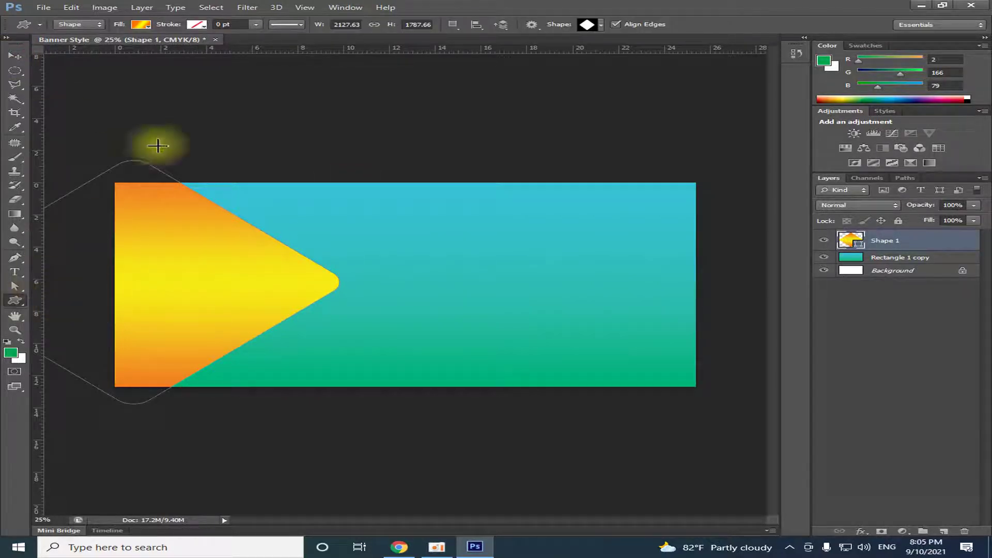
click(141, 25)
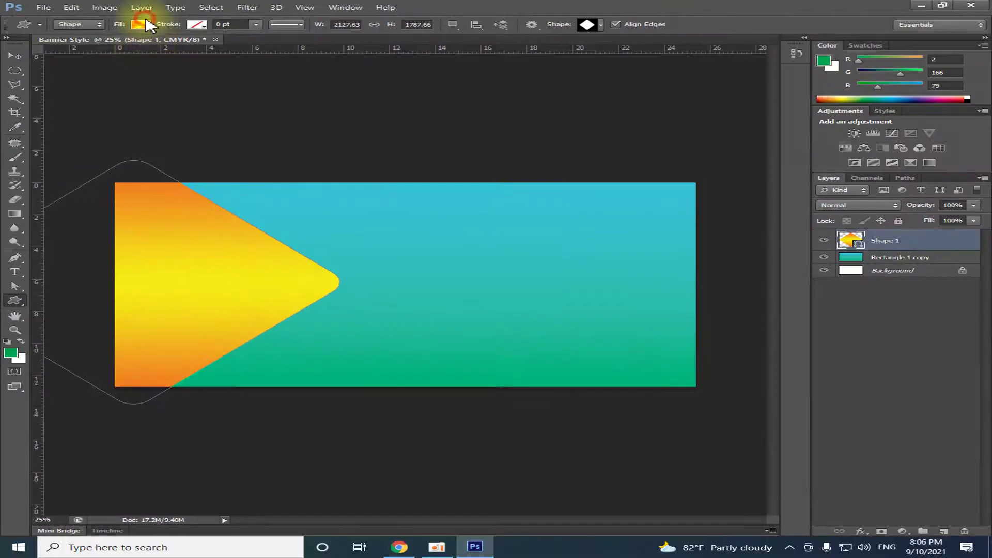
click(141, 25)
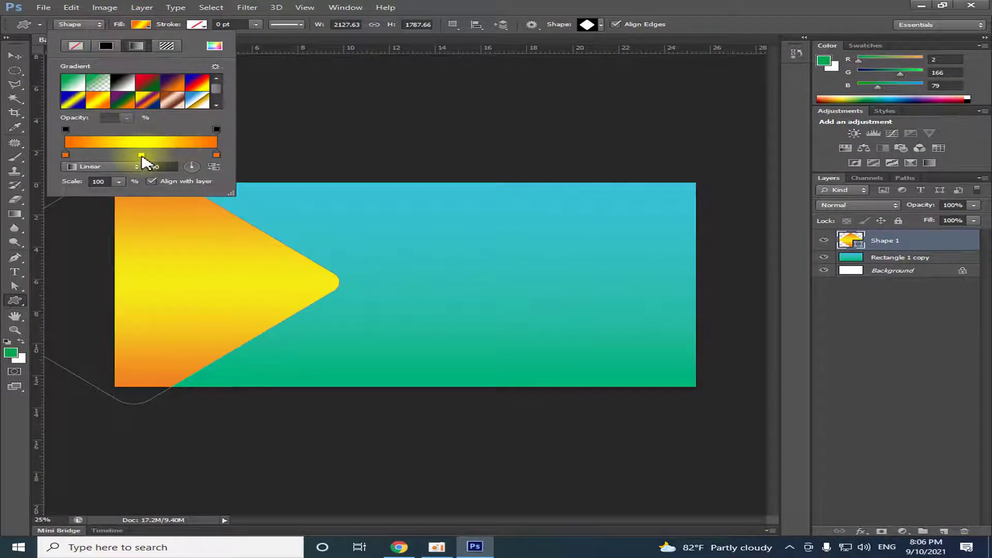
Recolour both gradient stops with teal shades sampled from the banner.
double_click(65, 155)
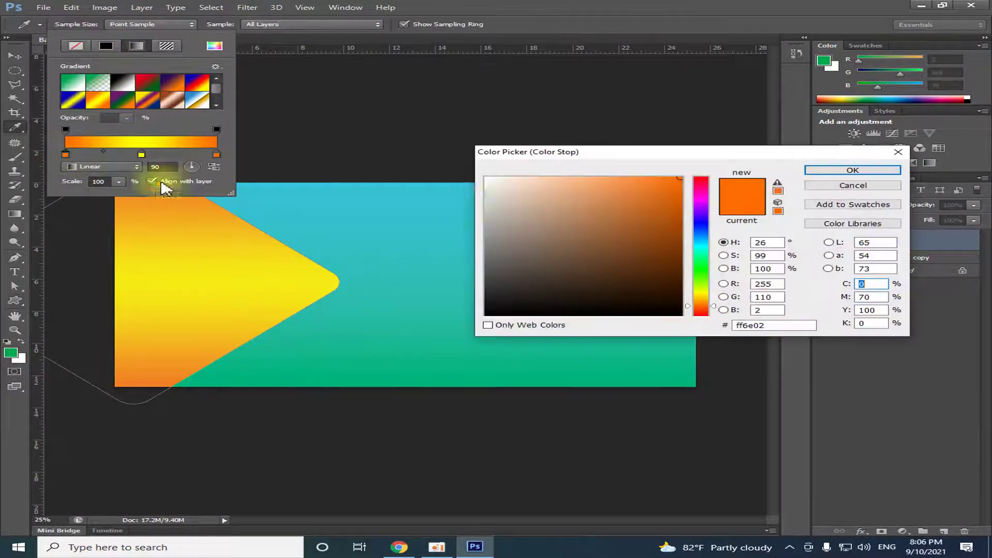
click(444, 253)
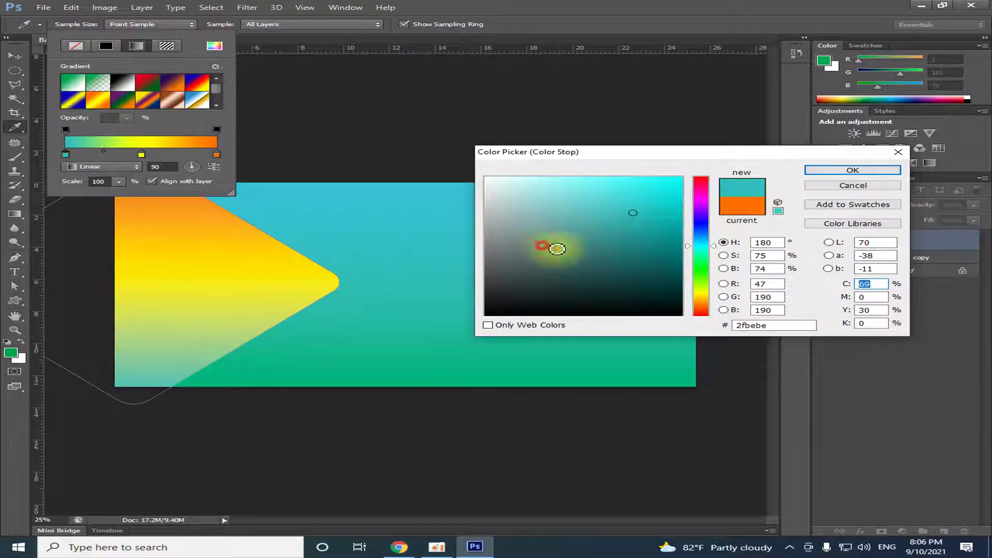
drag(519, 260, 417, 273)
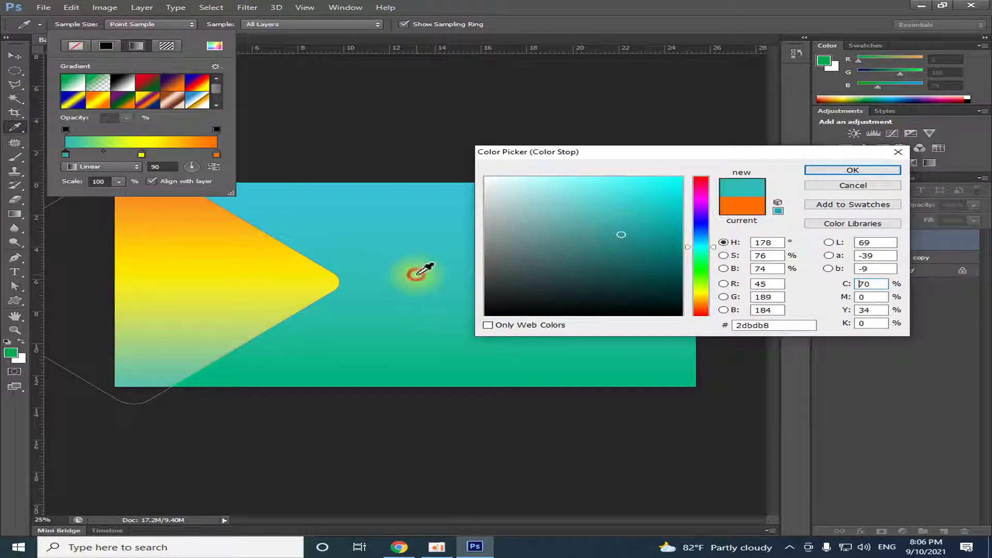
click(855, 170)
double_click(216, 155)
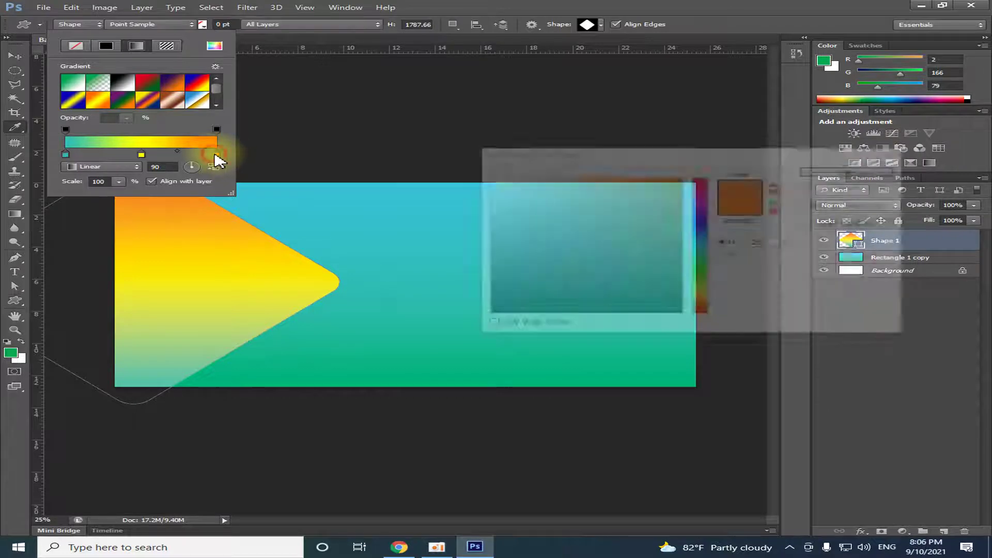
click(436, 233)
click(633, 206)
mouse_move(668, 195)
mouse_down()
mouse_move(571, 200)
mouse_move(522, 181)
mouse_up()
click(672, 187)
click(423, 290)
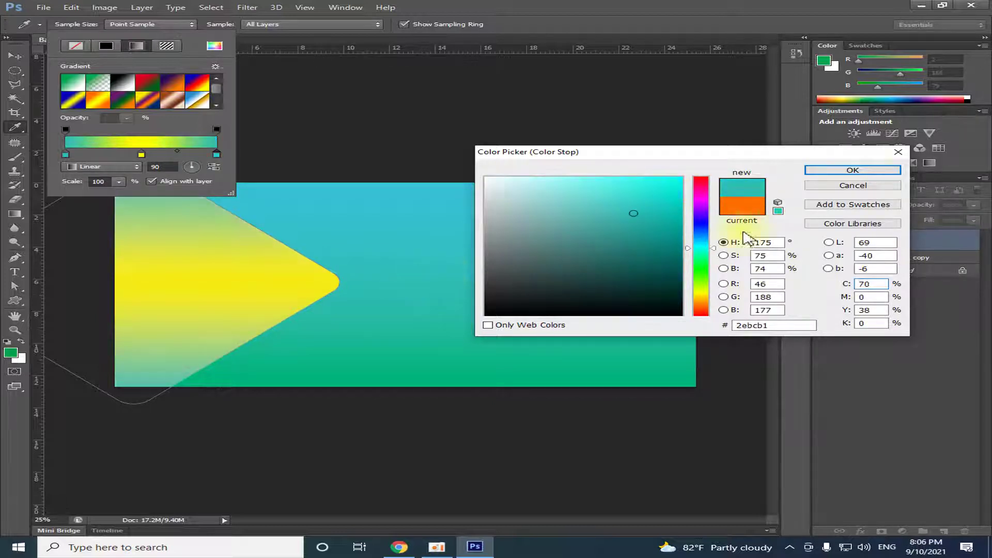
click(875, 170)
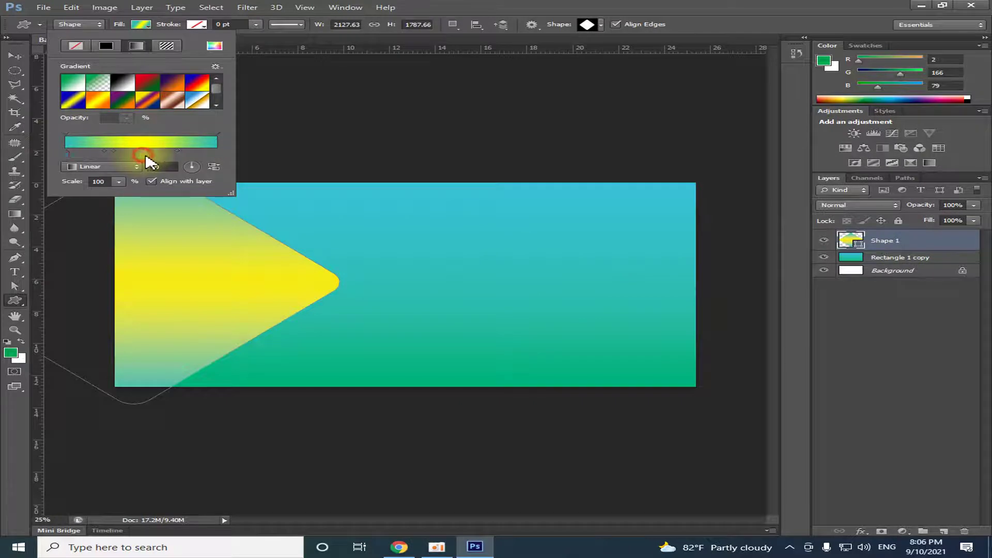
Rearrange the gradient stops so it ends yellow, then try a radial style.
drag(118, 162, 155, 161)
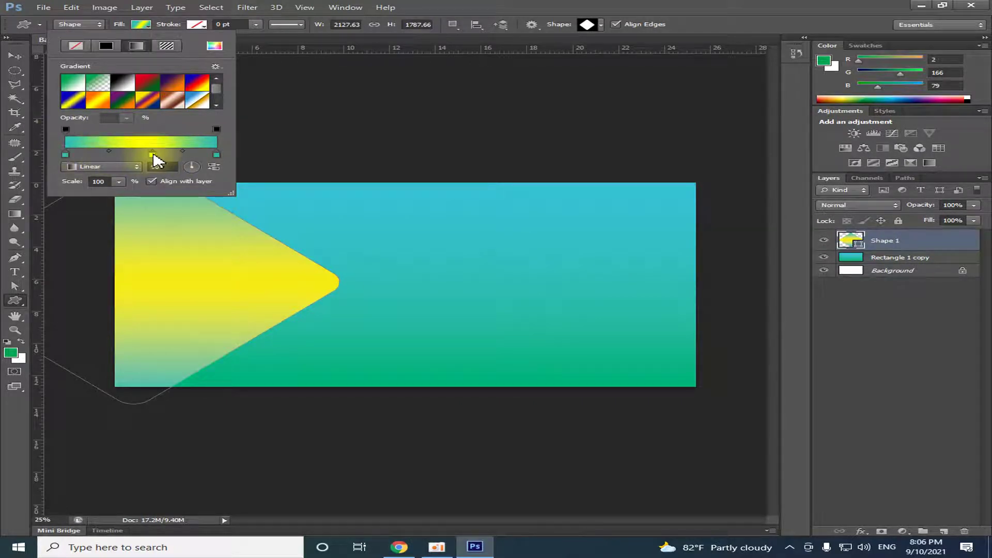
mouse_move(216, 155)
mouse_down()
mouse_move(184, 174)
mouse_move(222, 155)
mouse_up()
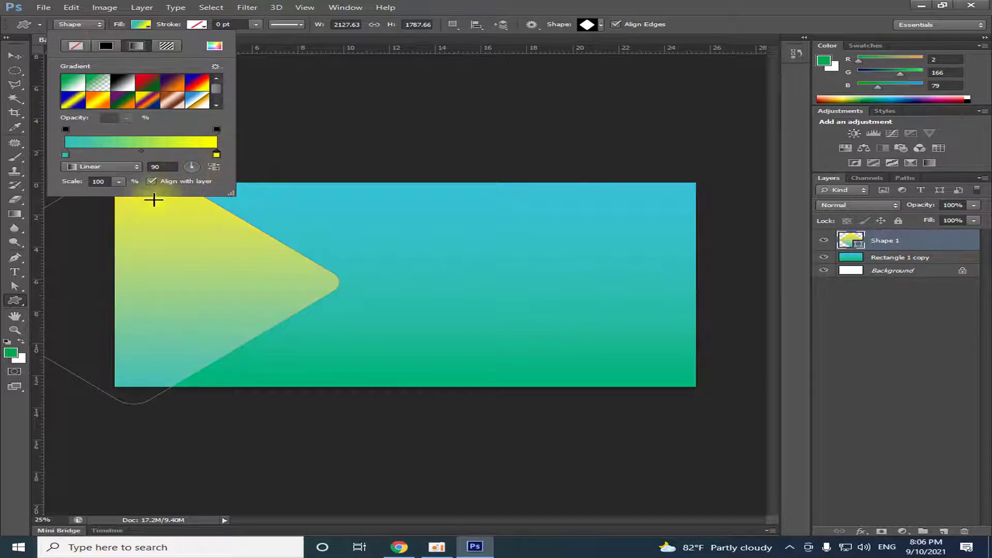
click(73, 156)
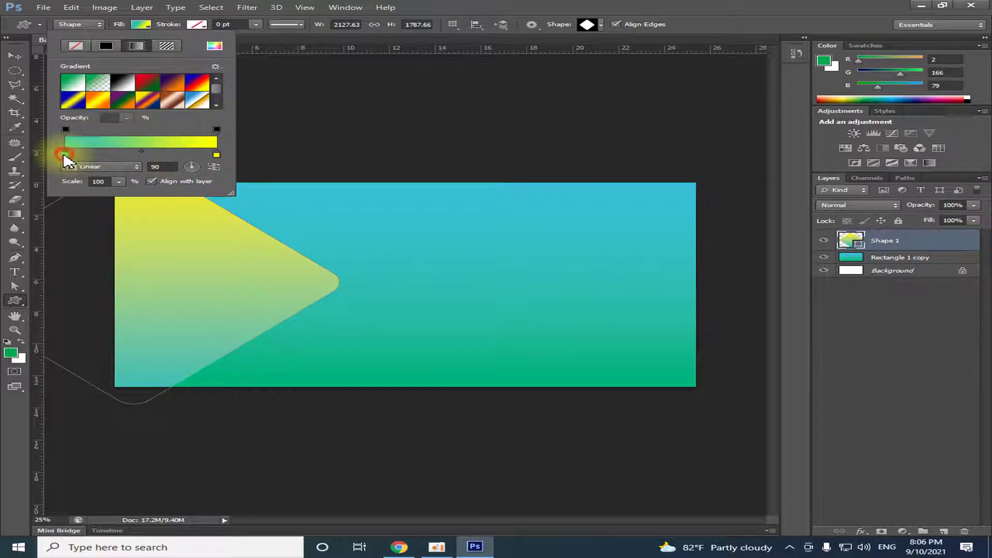
click(100, 166)
click(101, 192)
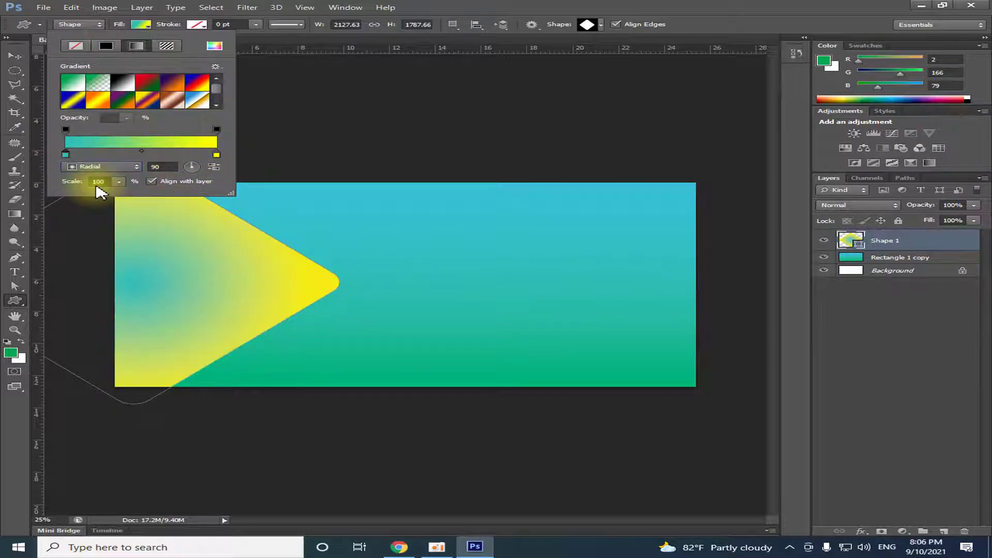
Cycle through linear, reflected and radial styles, settling on a linear gradient.
click(123, 167)
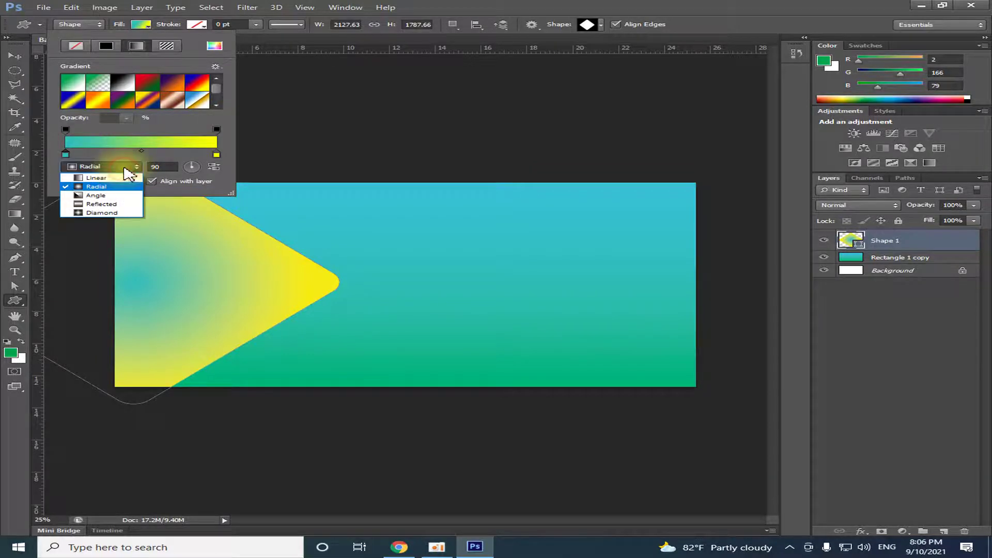
click(92, 179)
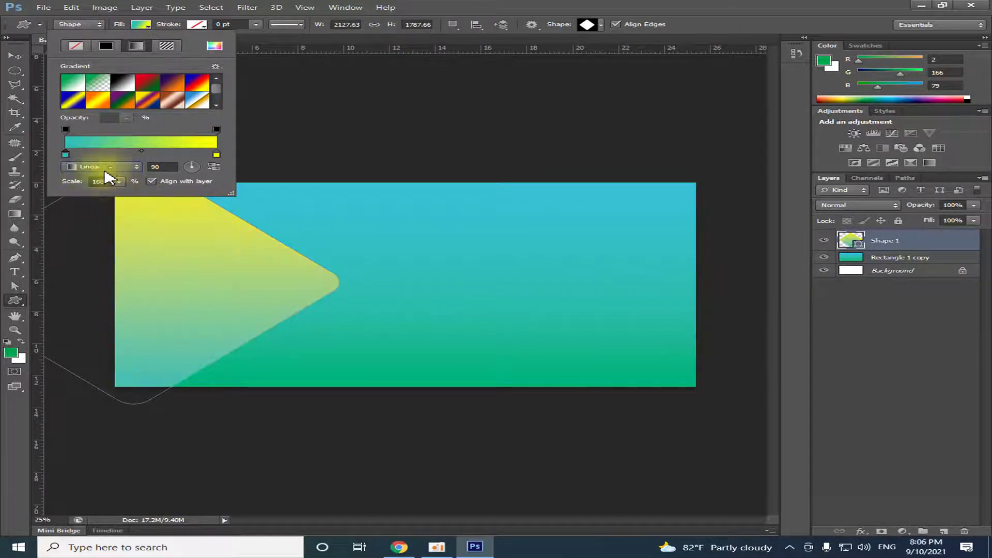
click(99, 166)
click(92, 203)
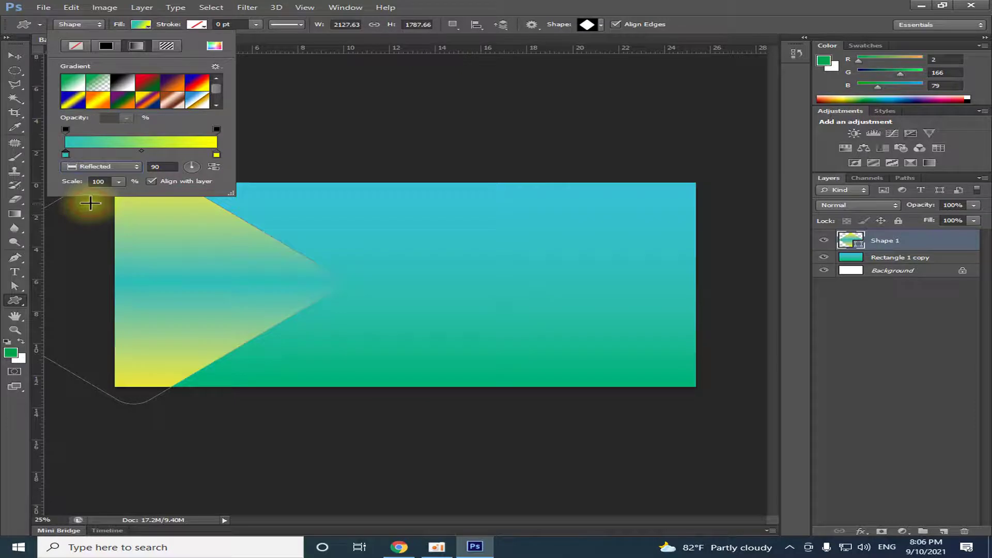
click(106, 166)
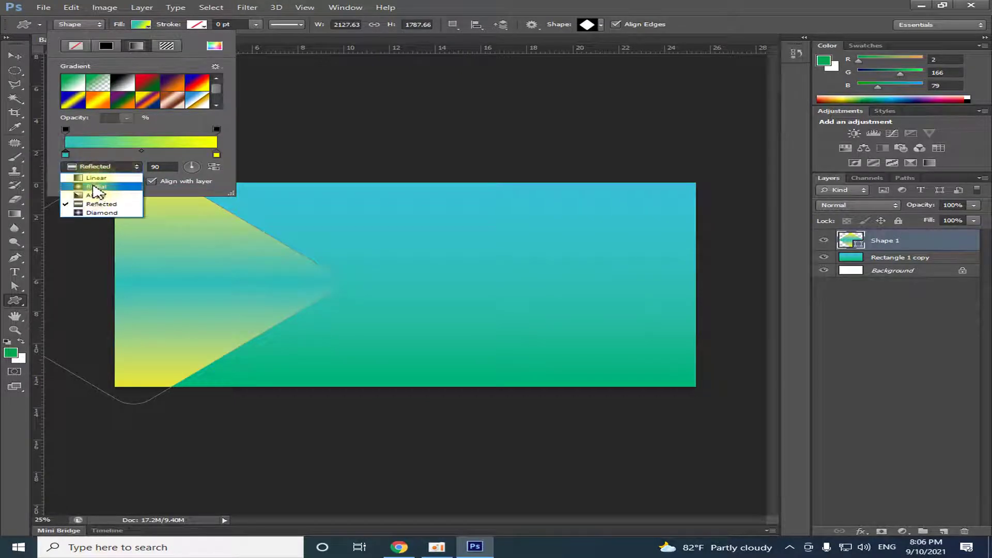
click(91, 187)
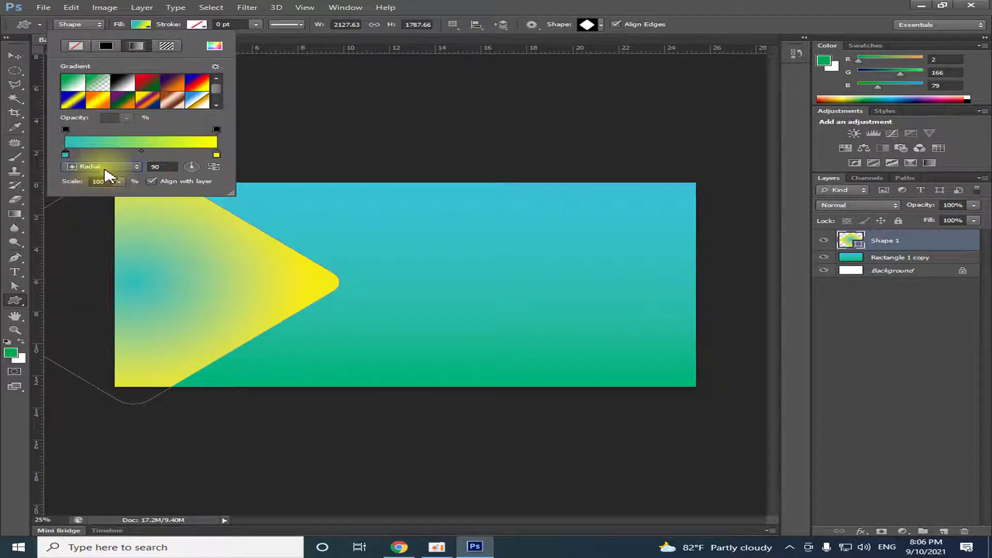
click(106, 167)
click(88, 180)
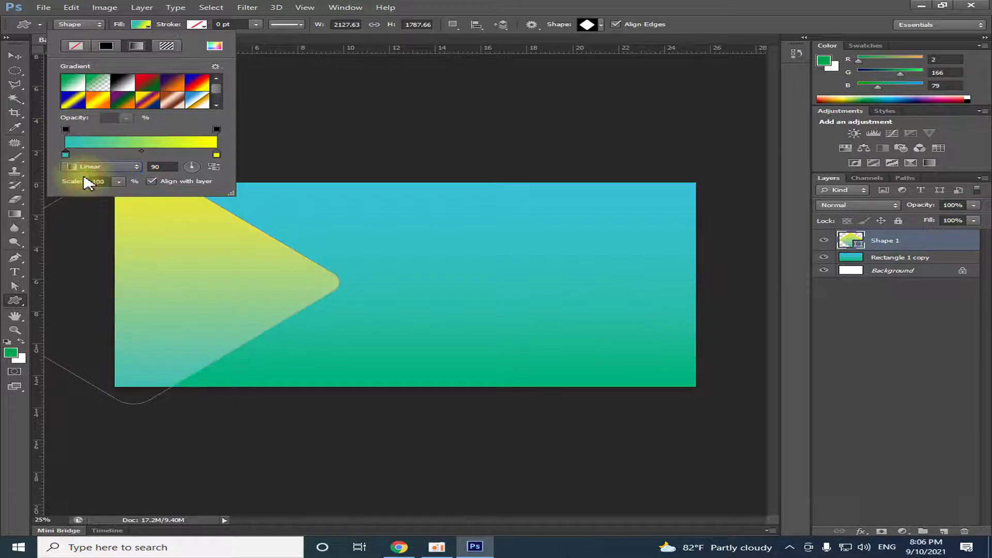
click(13, 55)
click(281, 172)
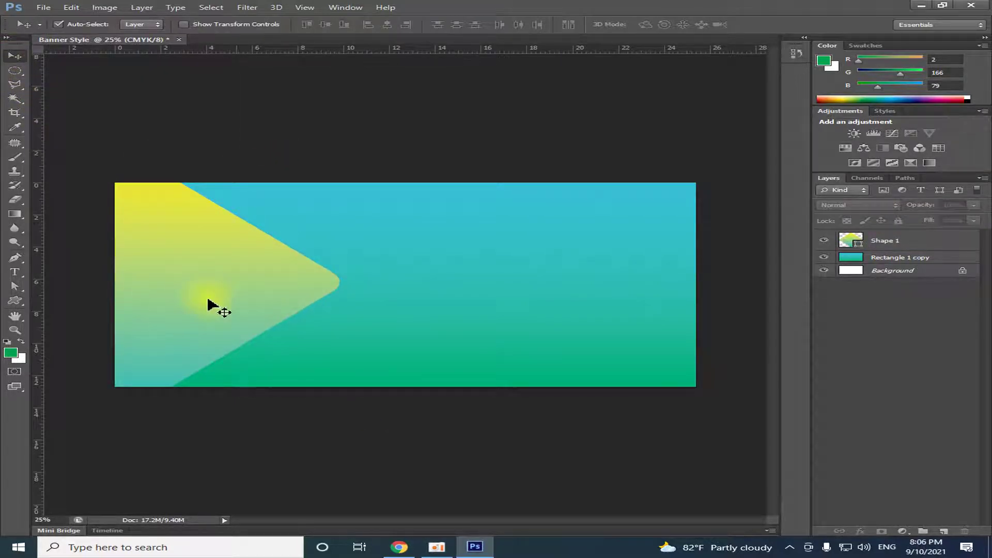
Move the Shape 1 triangle 2.44 cm to the right and duplicate it.
click(285, 290)
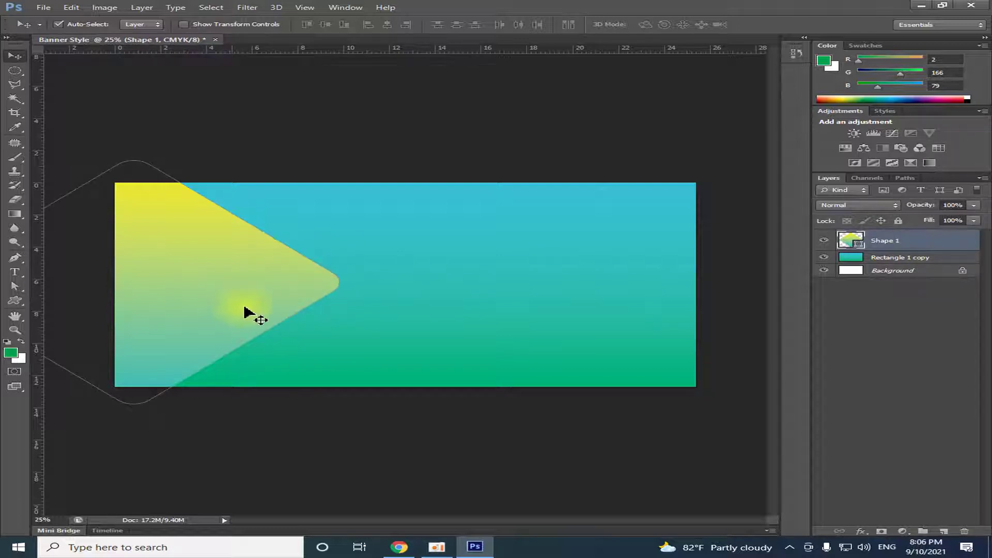
click(253, 319)
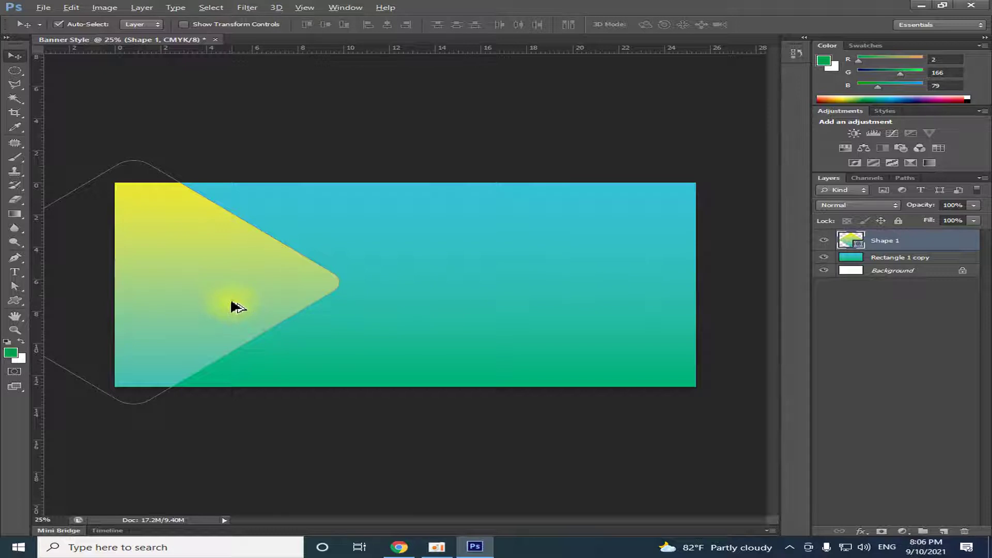
drag(234, 307, 289, 306)
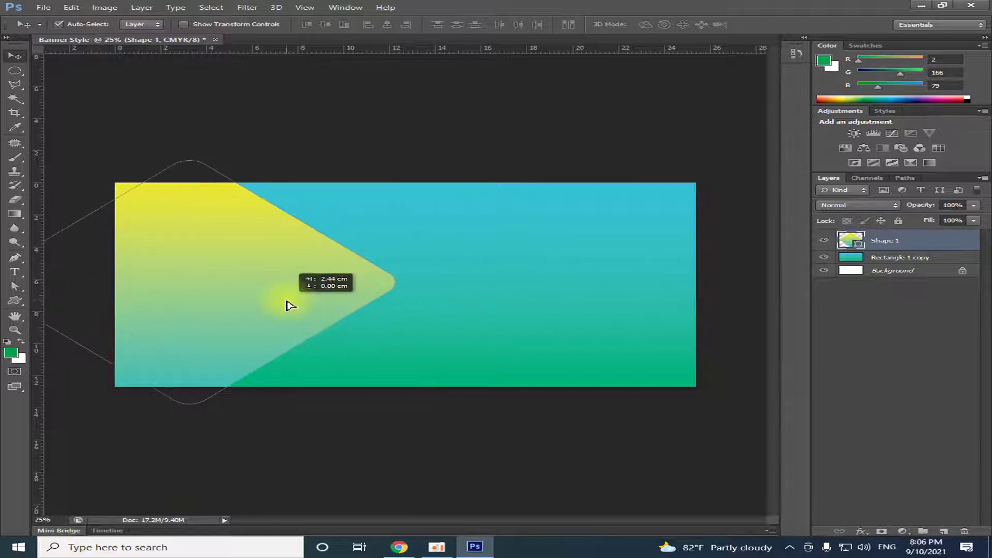
key(ctrl+j)
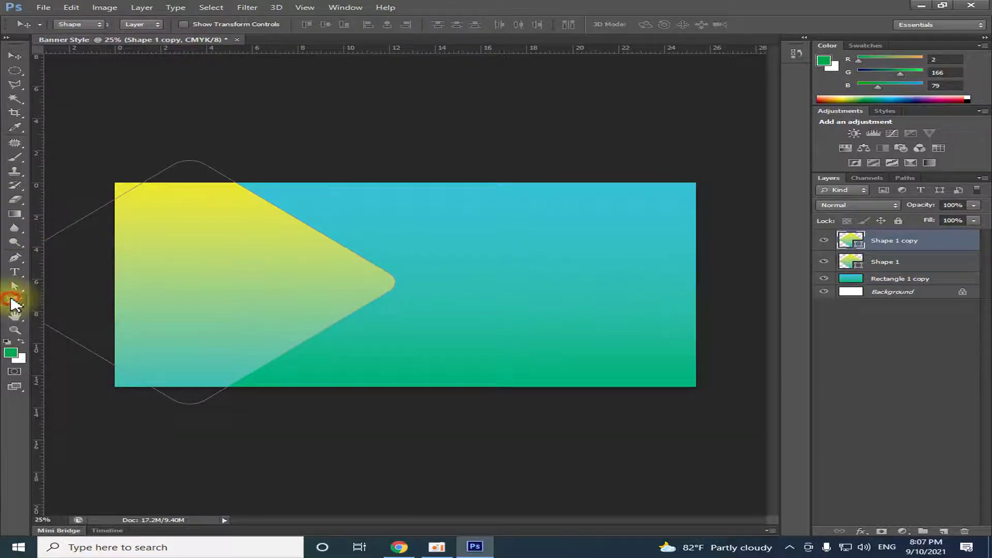
Give Shape 1 copy an orange-yellow-orange gradient and place it below Shape 1.
click(15, 300)
click(141, 24)
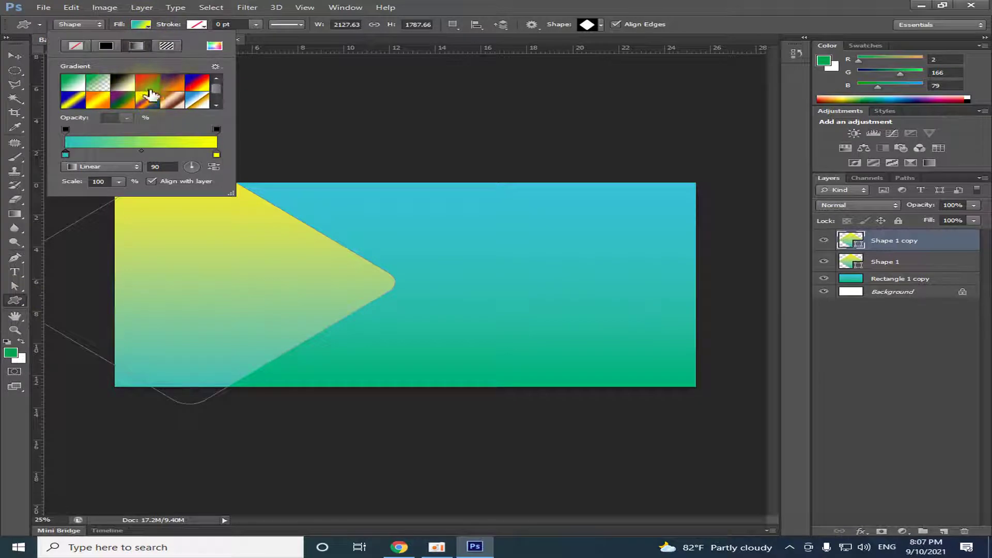
click(98, 99)
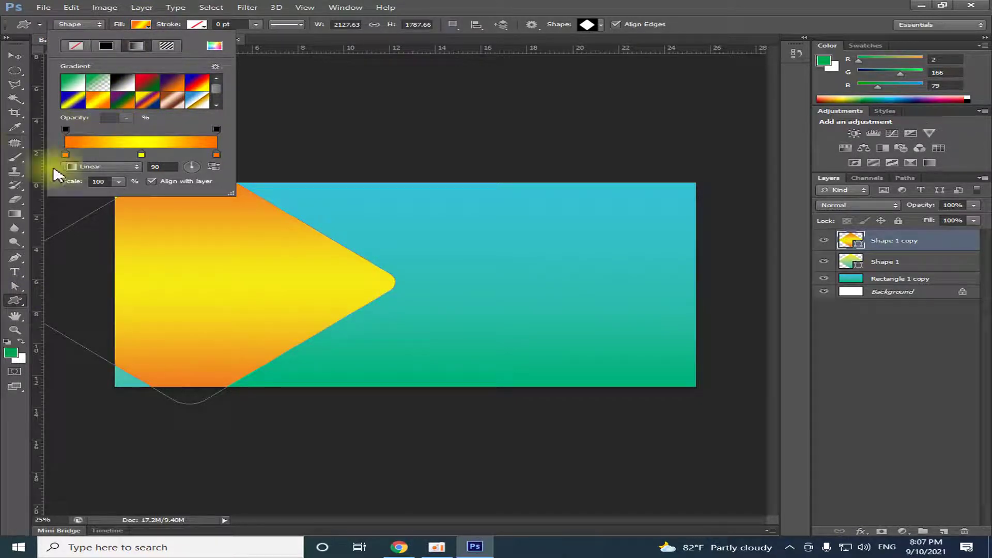
click(15, 55)
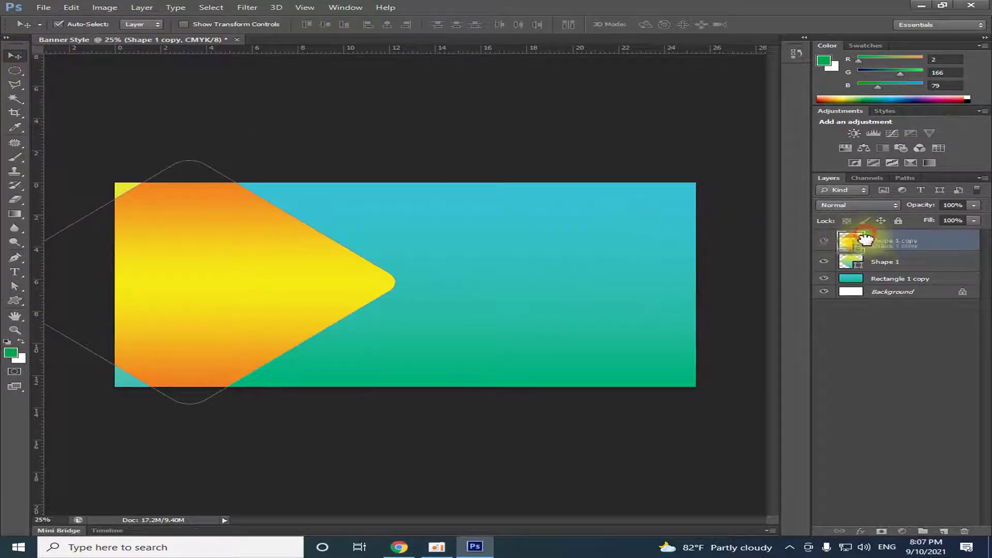
drag(865, 239, 864, 269)
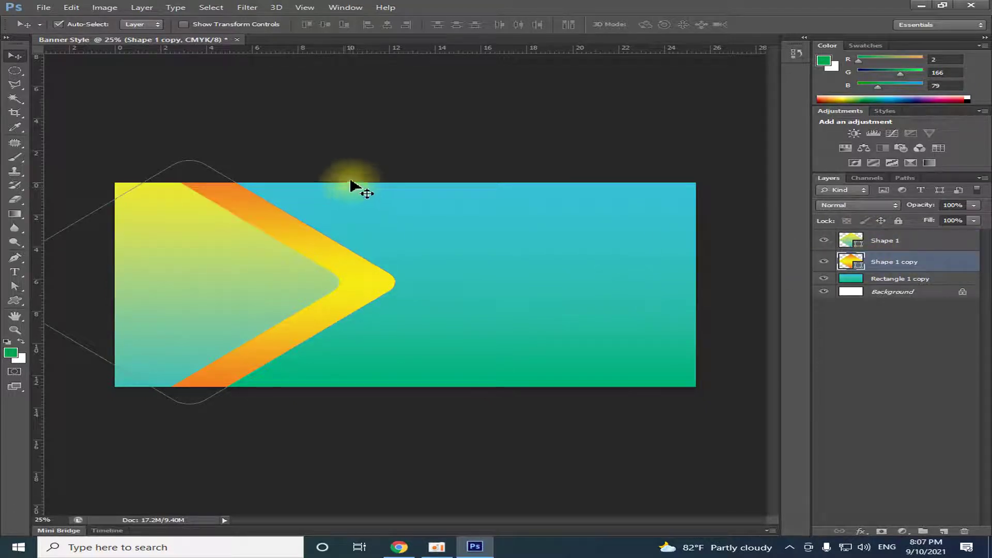
Shift the orange Shape 1 copy left behind the triangle to narrow the border.
drag(372, 278, 331, 274)
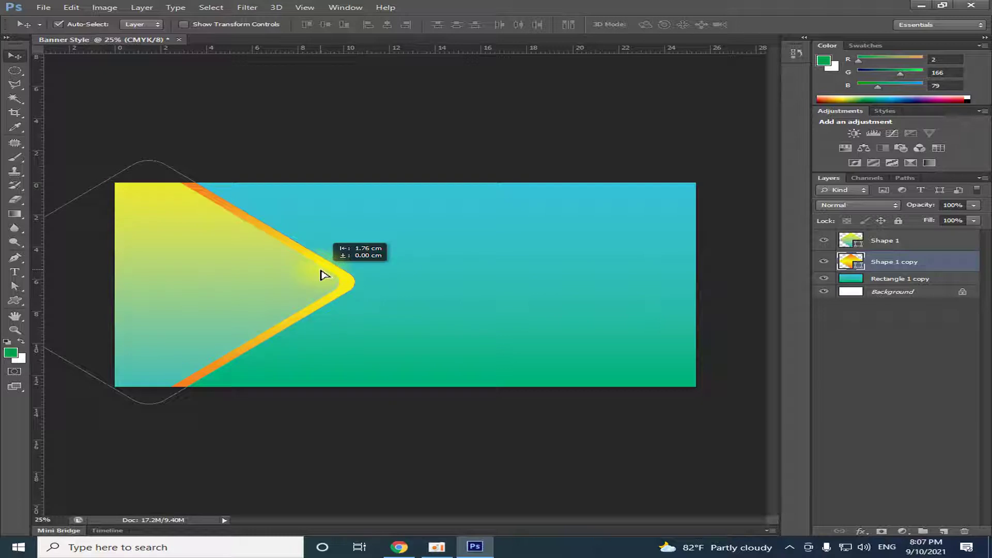
drag(331, 274, 325, 277)
click(360, 163)
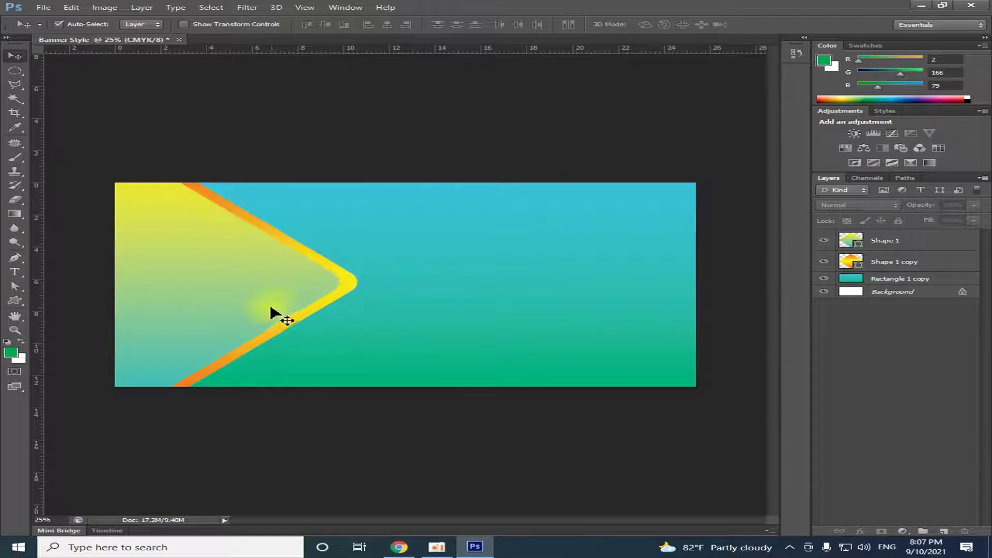
click(330, 272)
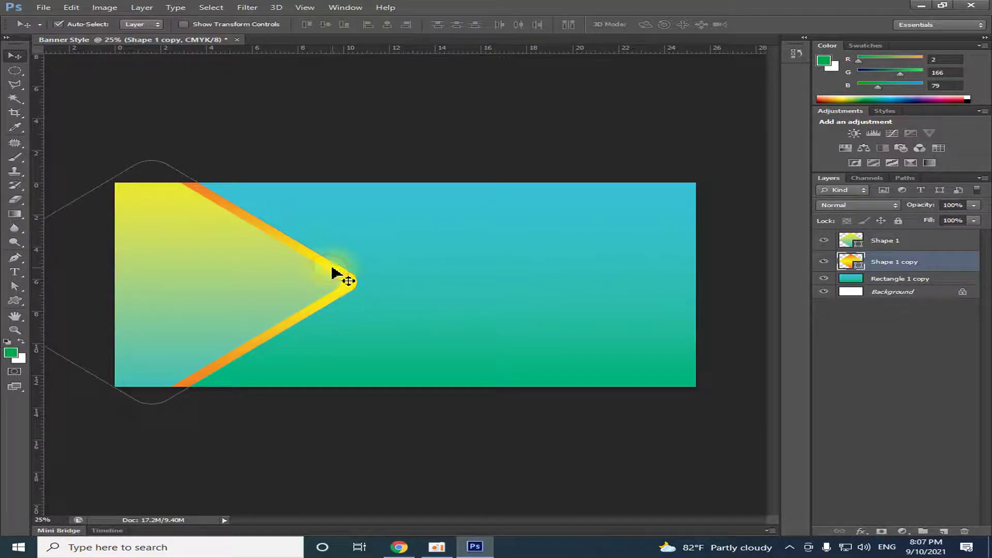
click(202, 140)
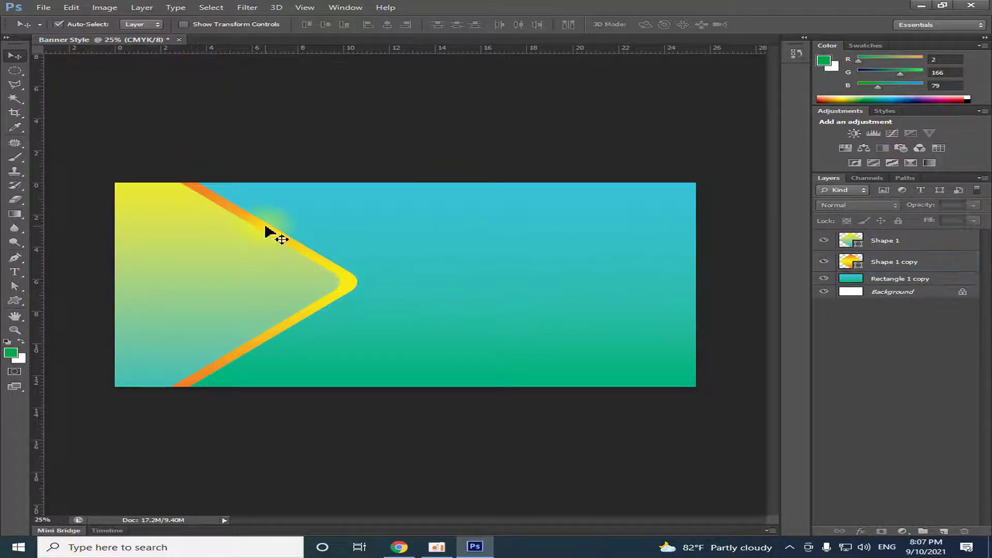
click(265, 228)
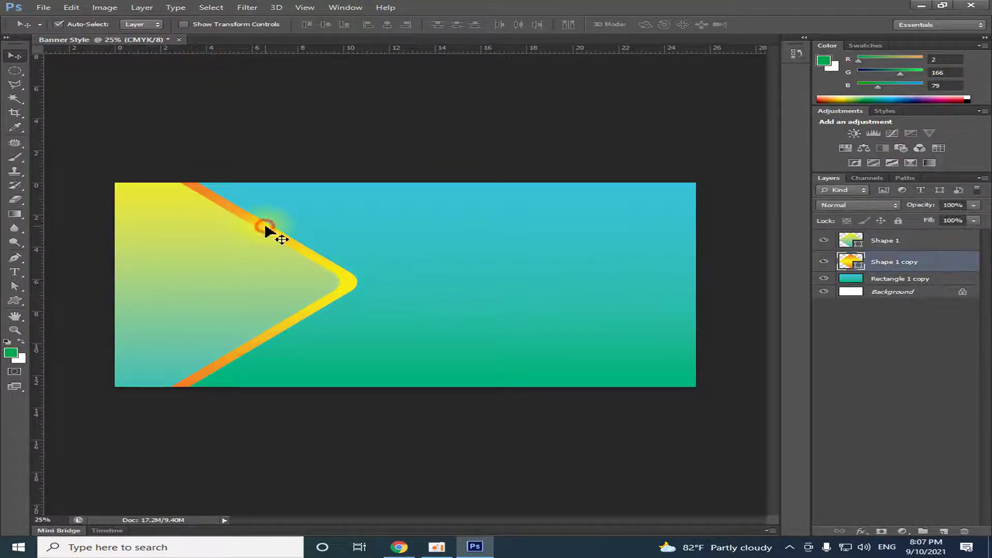
Change the copy's gradient to a reflected orange-to-yellow blend with the extra stop removed.
click(15, 301)
click(141, 24)
drag(214, 156, 191, 206)
drag(141, 156, 221, 158)
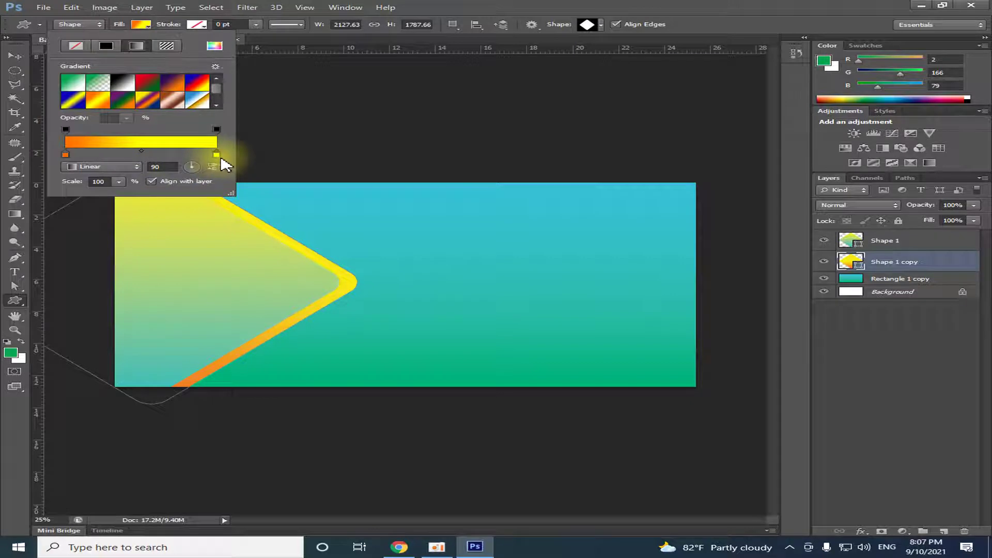
click(65, 154)
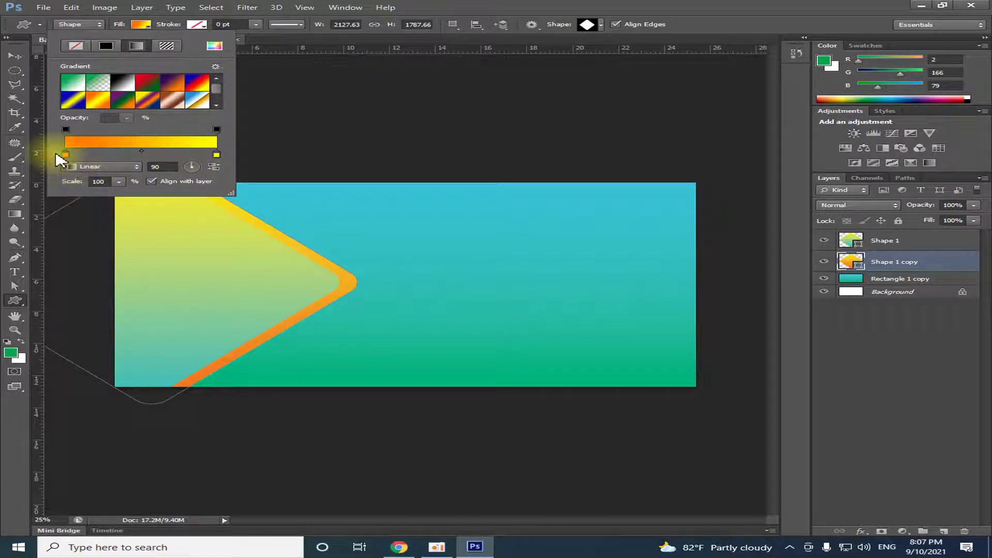
click(139, 166)
click(83, 185)
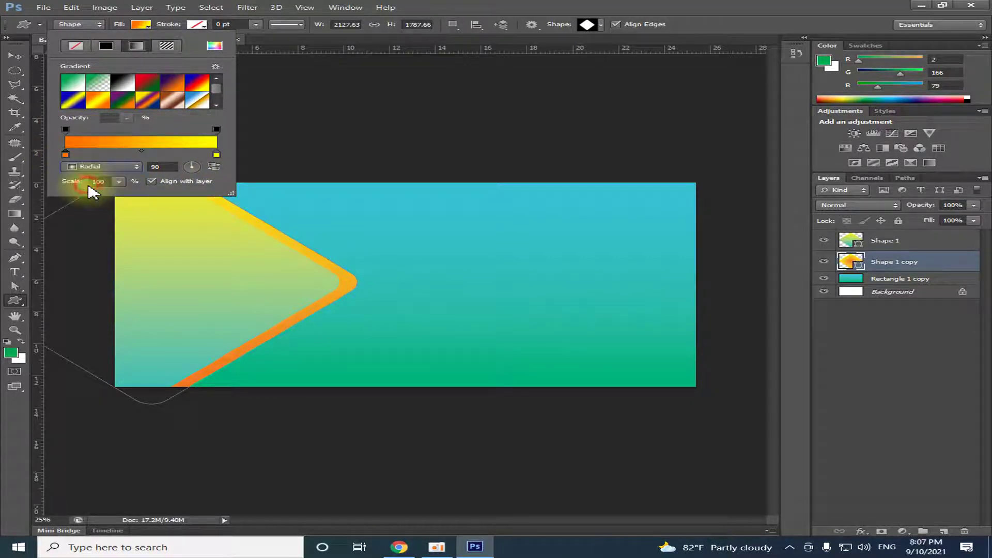
click(97, 166)
click(91, 204)
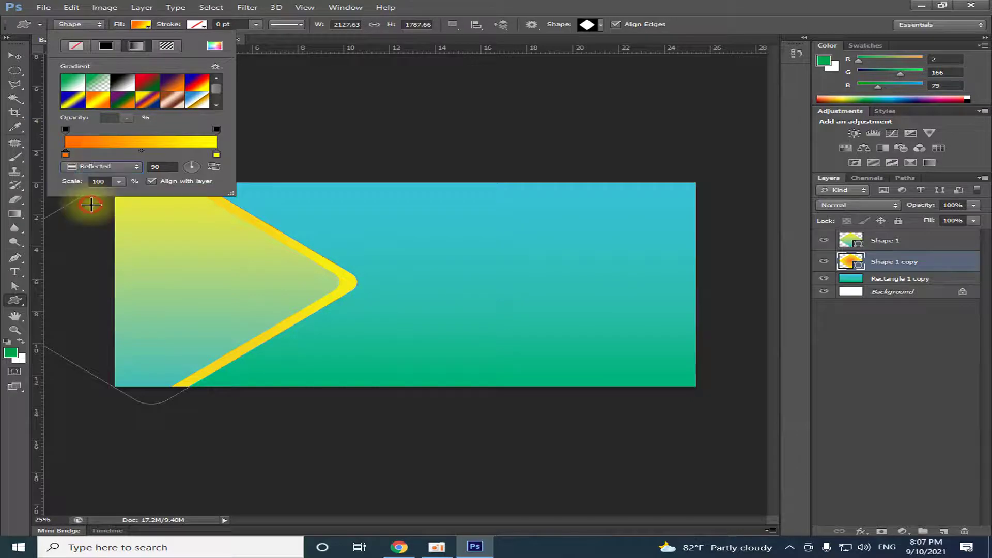
Select the Shape 1 triangle and reopen its teal-to-yellow gradient fill.
click(15, 55)
click(152, 128)
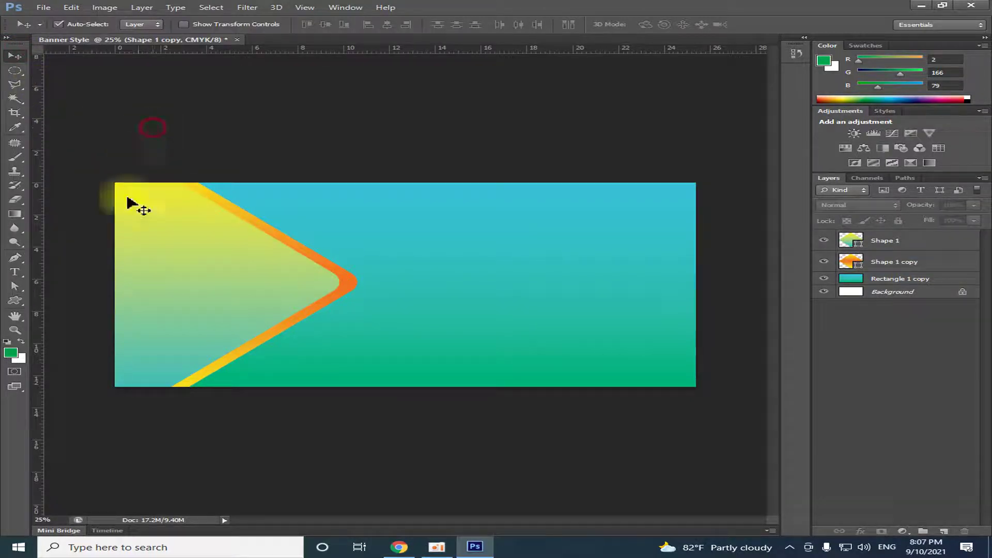
click(185, 283)
click(15, 300)
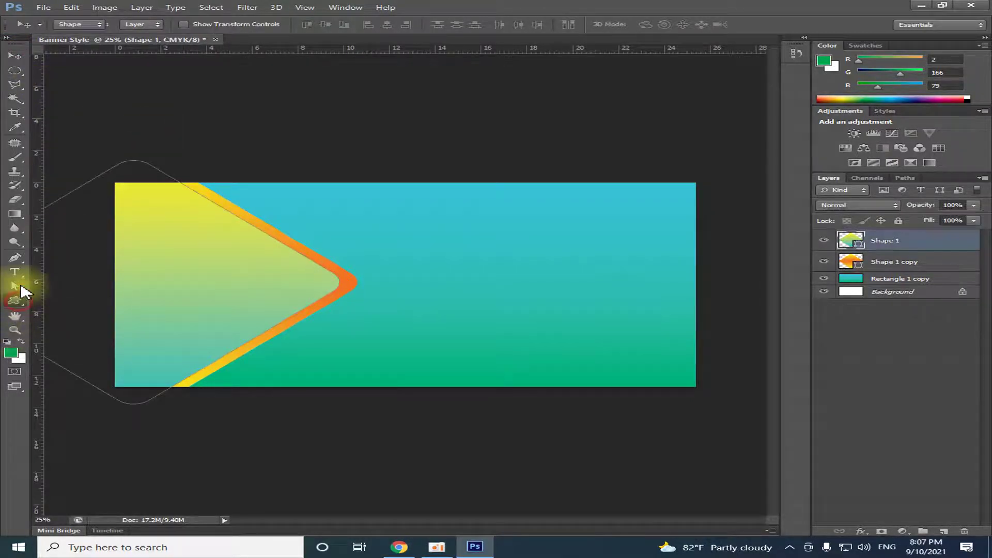
click(140, 24)
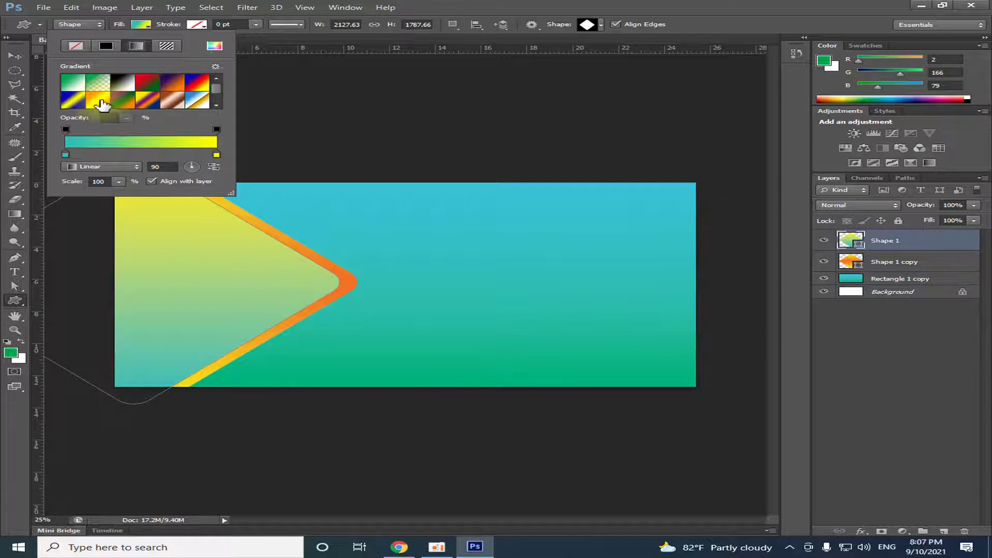
Reselect Shape 1 and inspect its gradient stops without changing them.
click(14, 55)
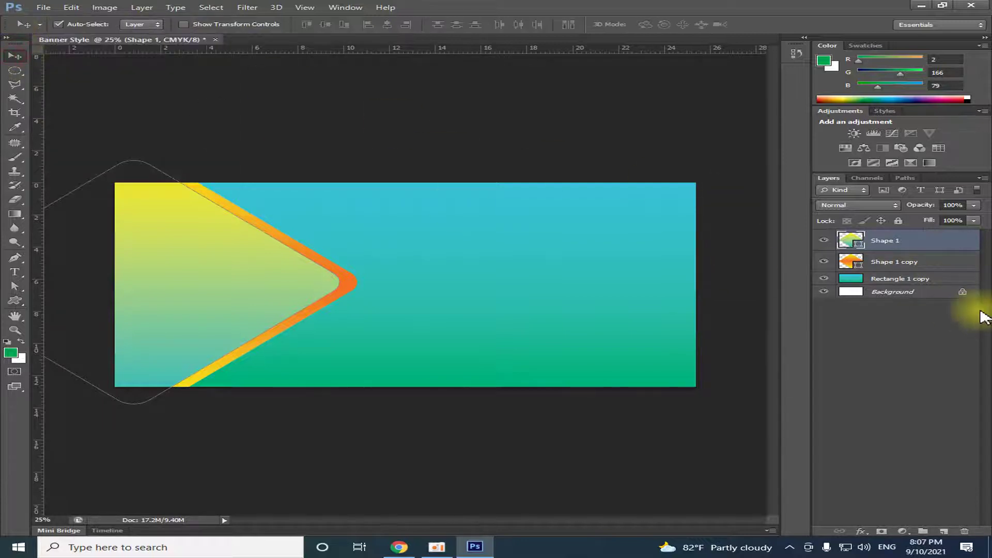
click(906, 263)
click(903, 243)
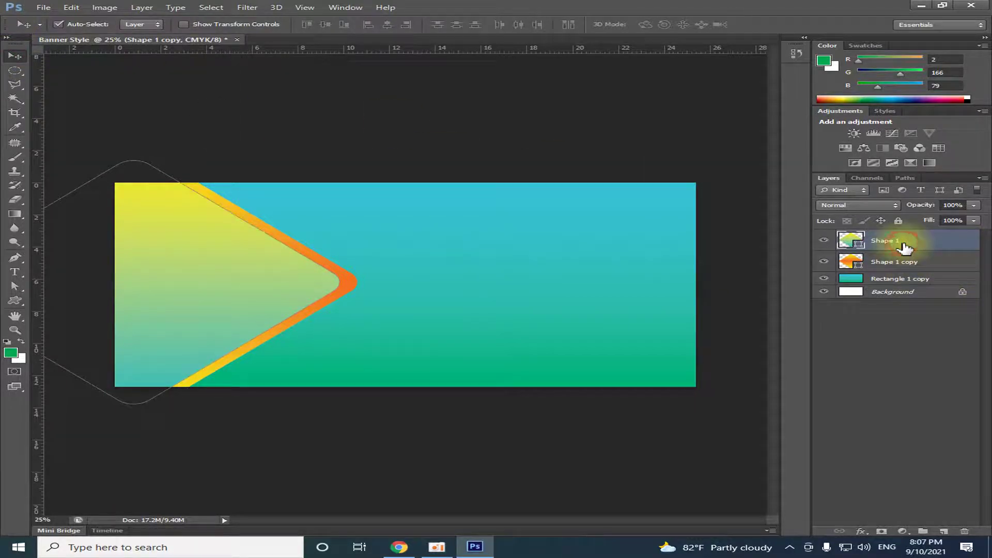
click(14, 301)
click(141, 24)
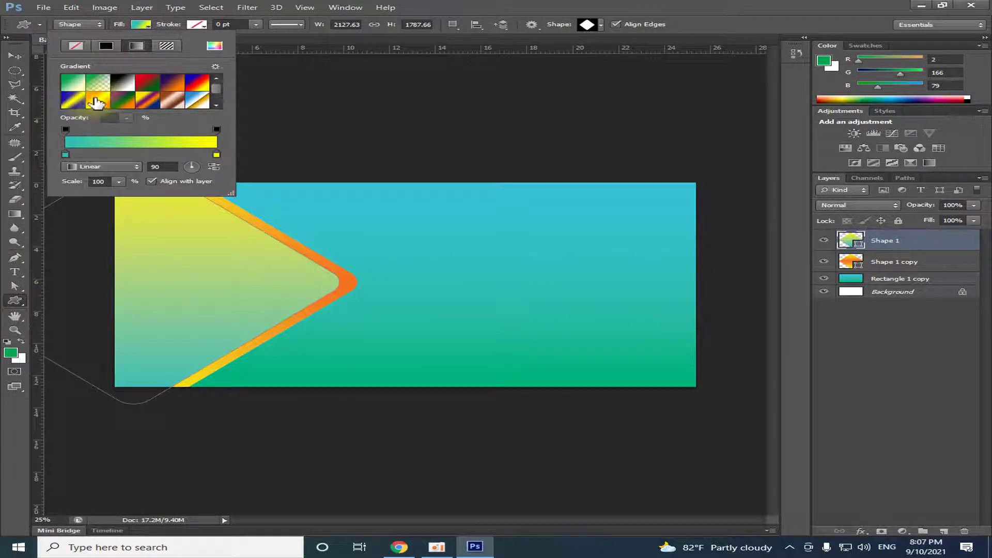
click(216, 155)
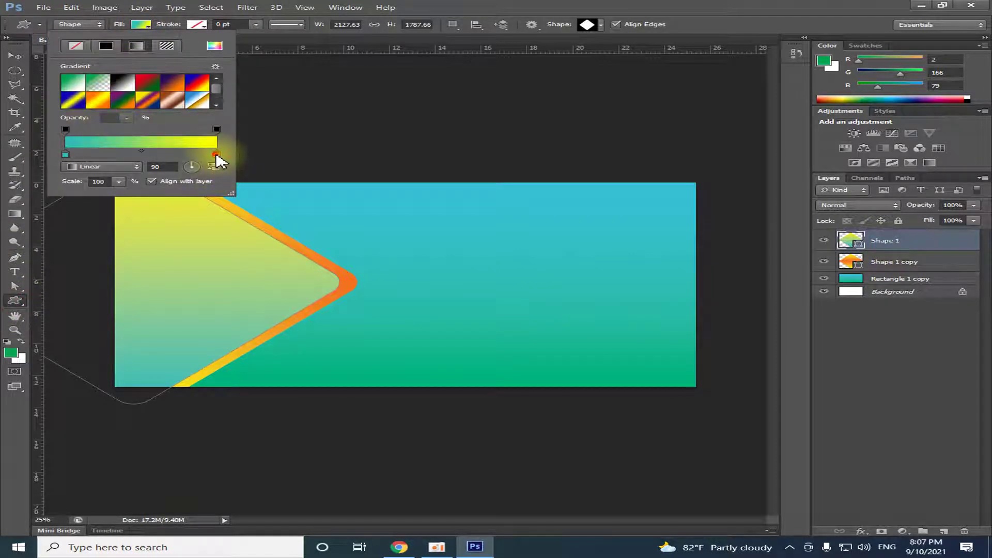
click(14, 55)
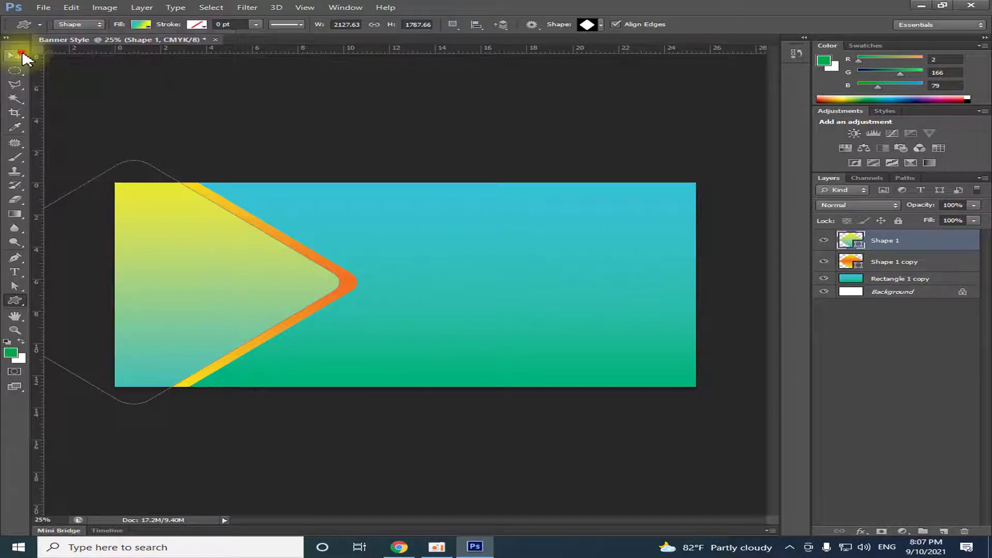
Try lower Fill values on Shape 1 before keeping it at 100%.
click(209, 279)
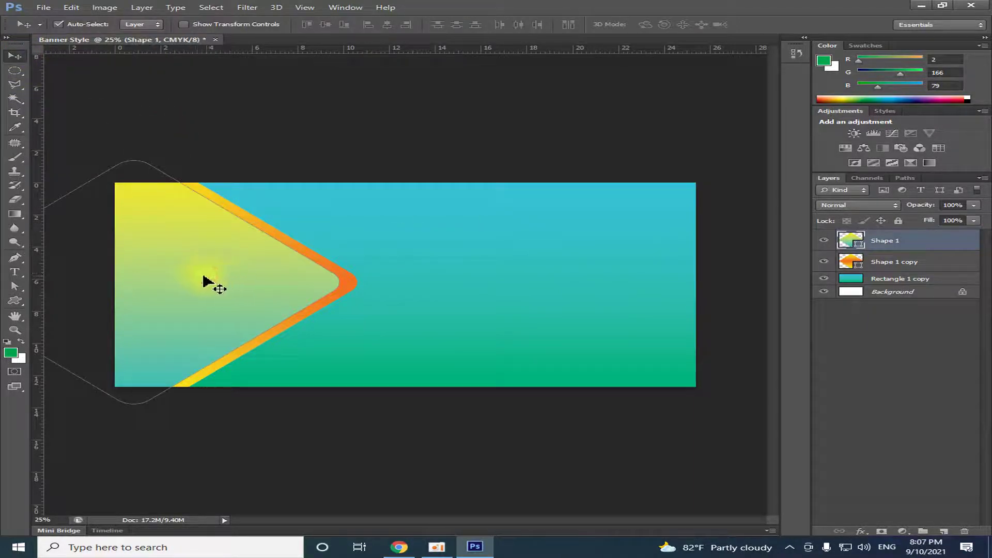
click(824, 240)
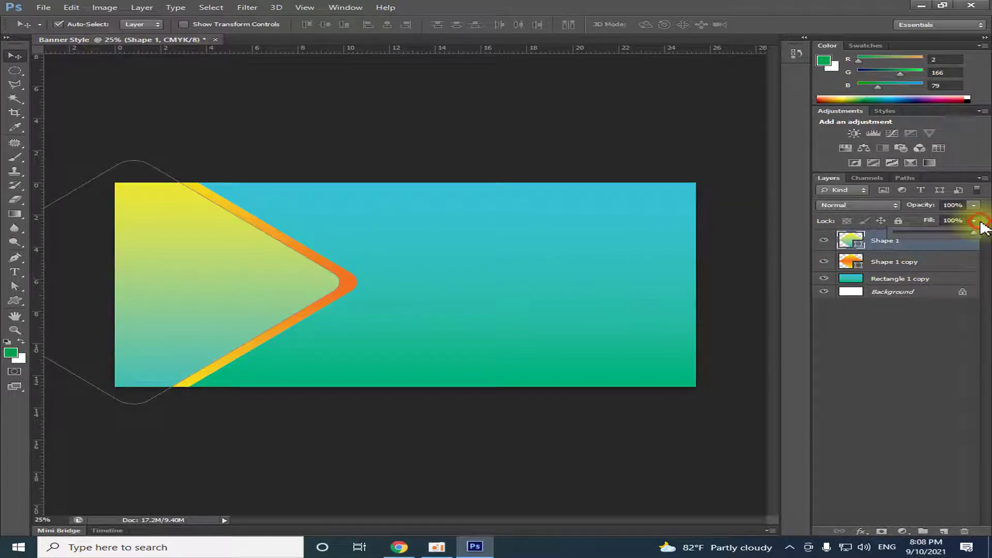
drag(963, 235, 958, 234)
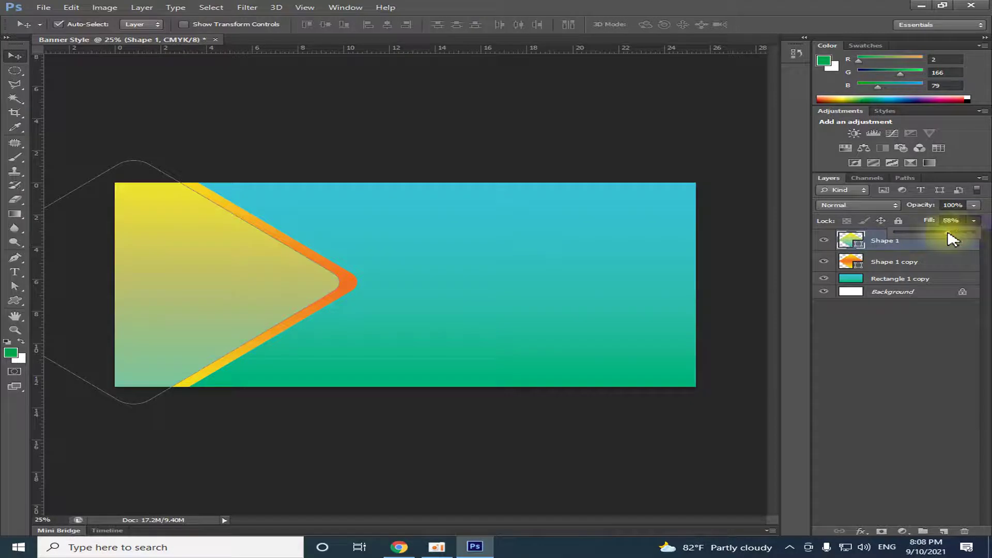
drag(948, 239, 977, 242)
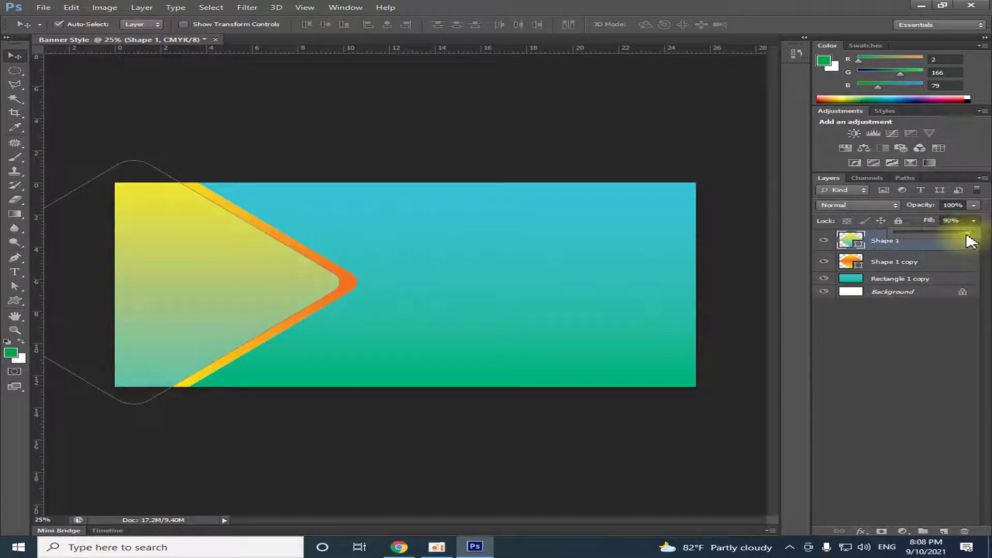
click(14, 300)
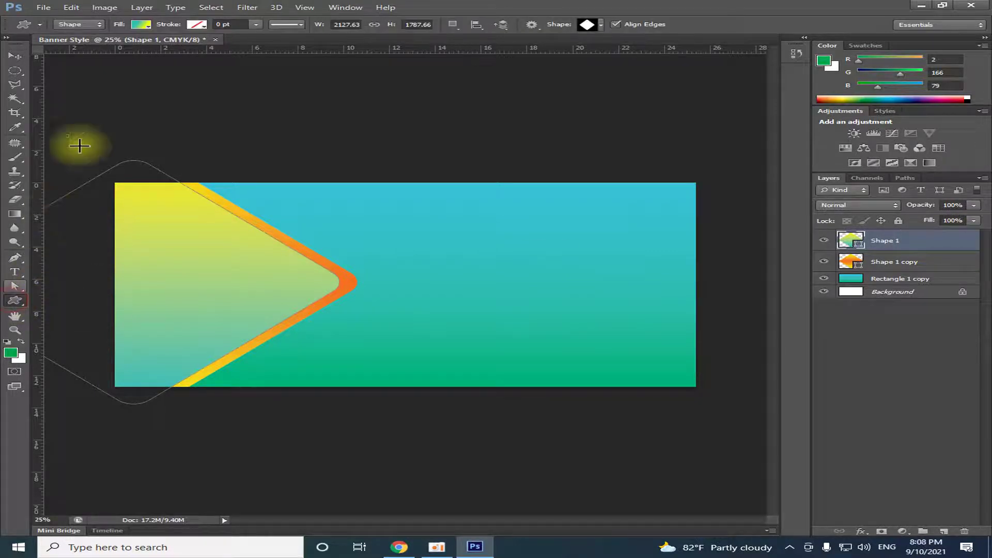
Apply an orange-yellow gradient preset to Shape 1 with the yellow stop at the left.
click(138, 25)
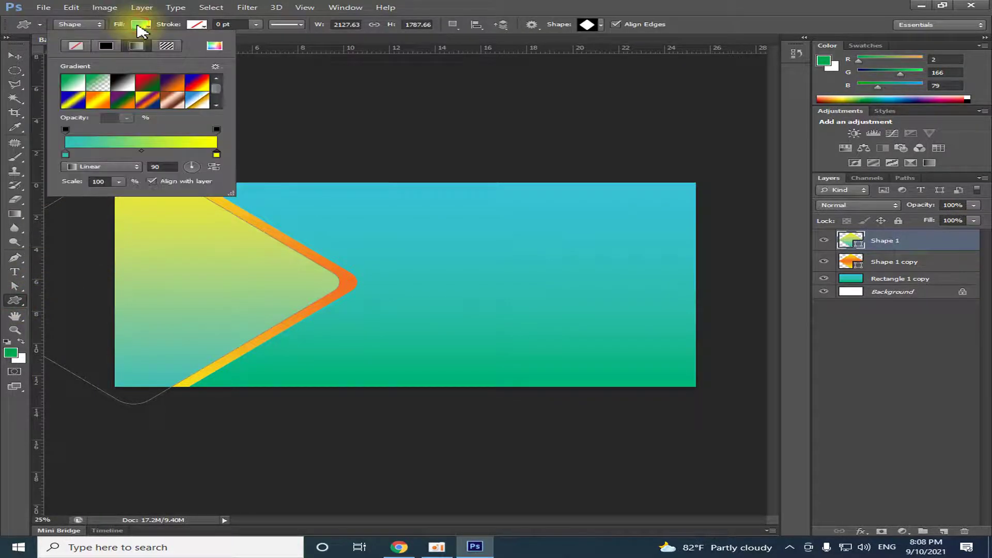
click(122, 83)
click(75, 100)
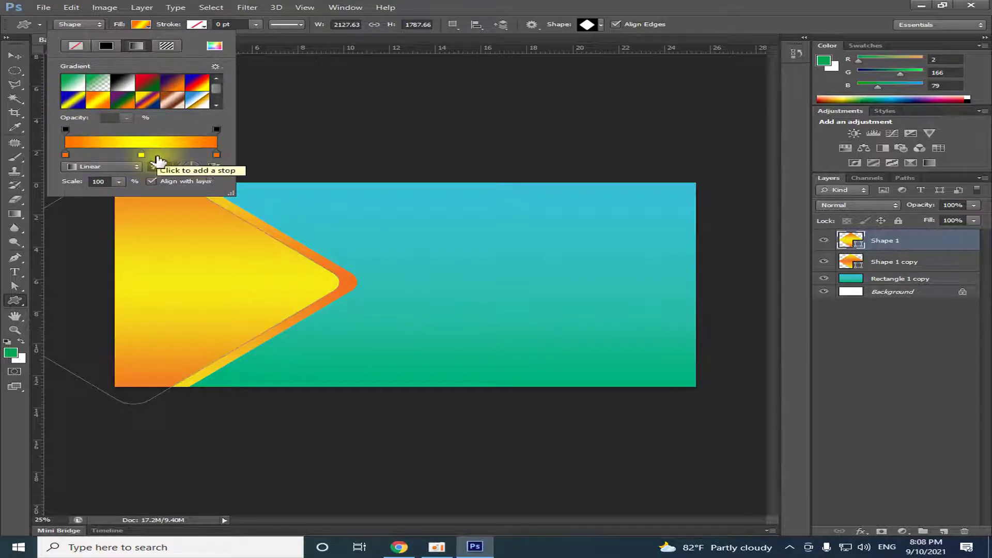
drag(63, 161, 67, 178)
drag(140, 155, 66, 154)
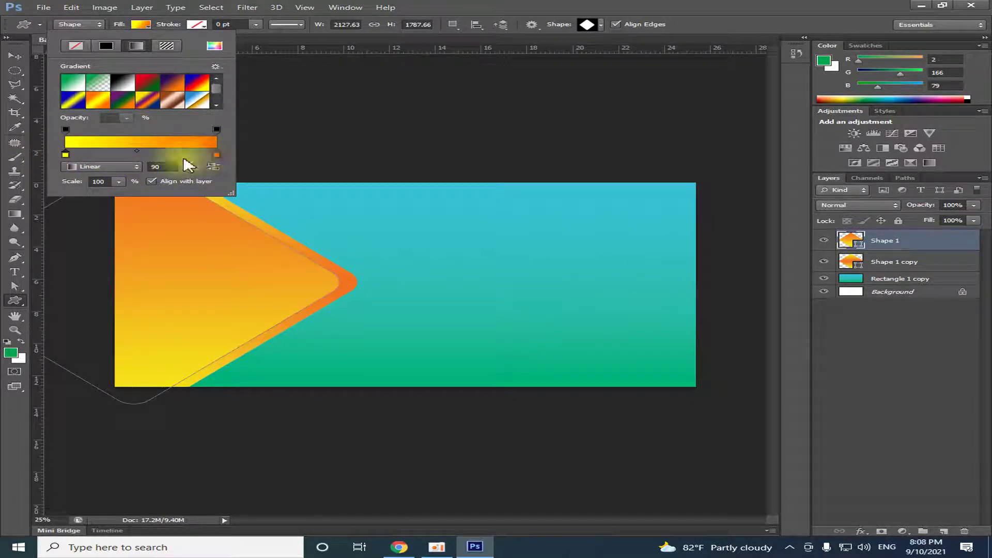
Keep the gradient linear after a radial trial and add a stop shifted left for more orange.
click(103, 166)
click(96, 182)
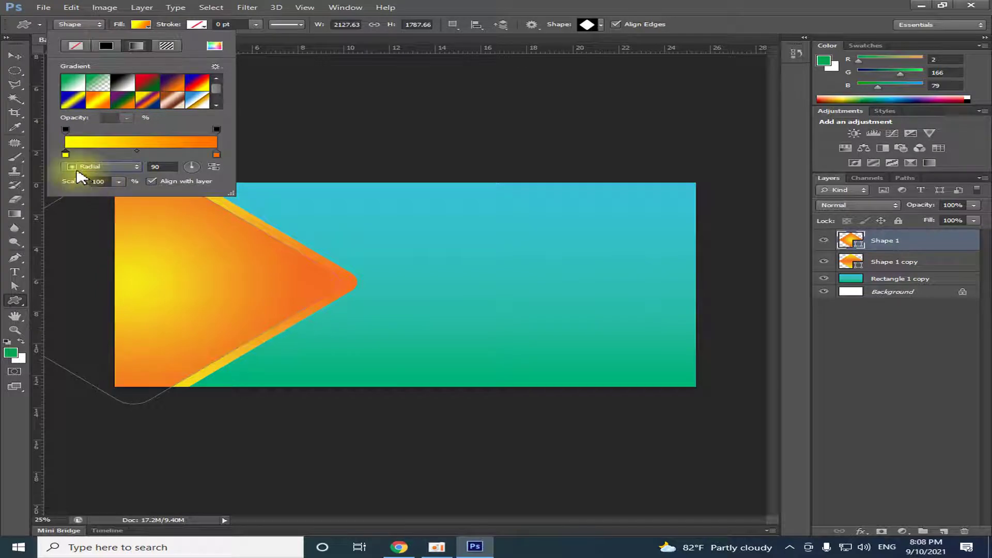
click(119, 167)
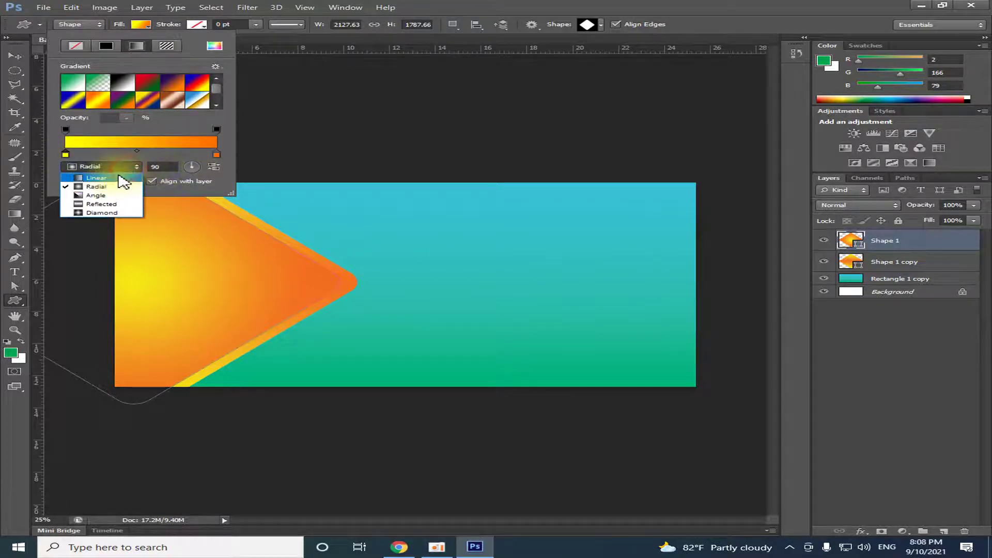
click(85, 178)
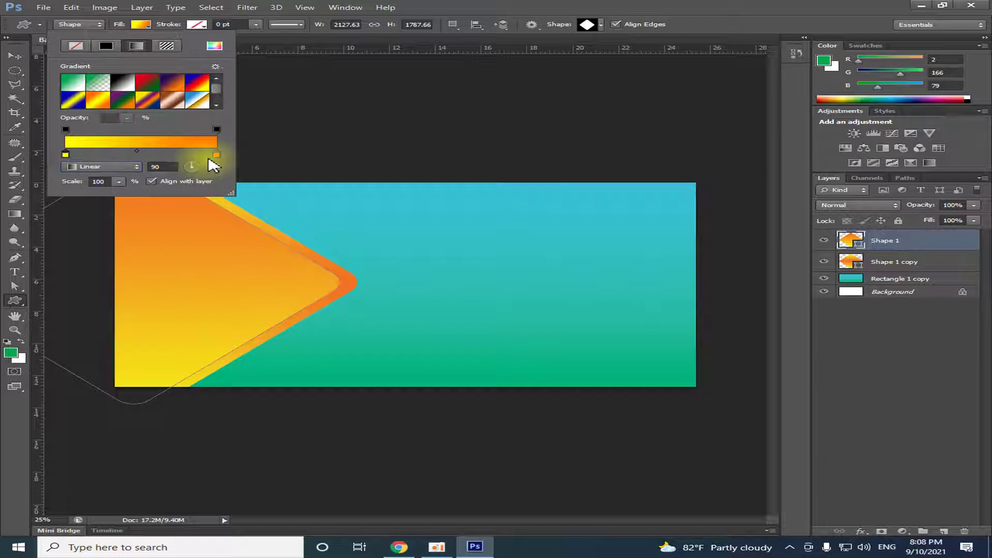
click(178, 155)
drag(178, 155, 157, 155)
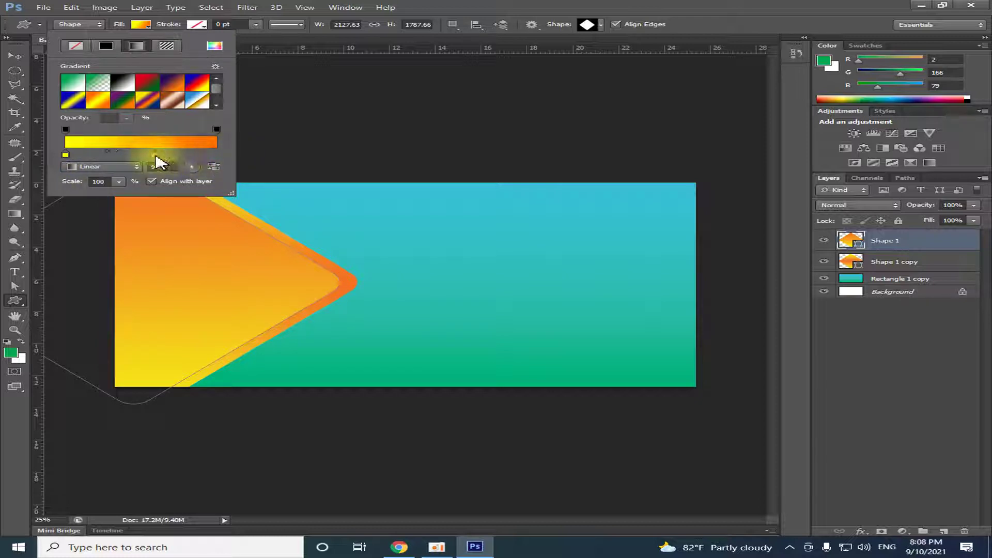
click(39, 77)
key(v)
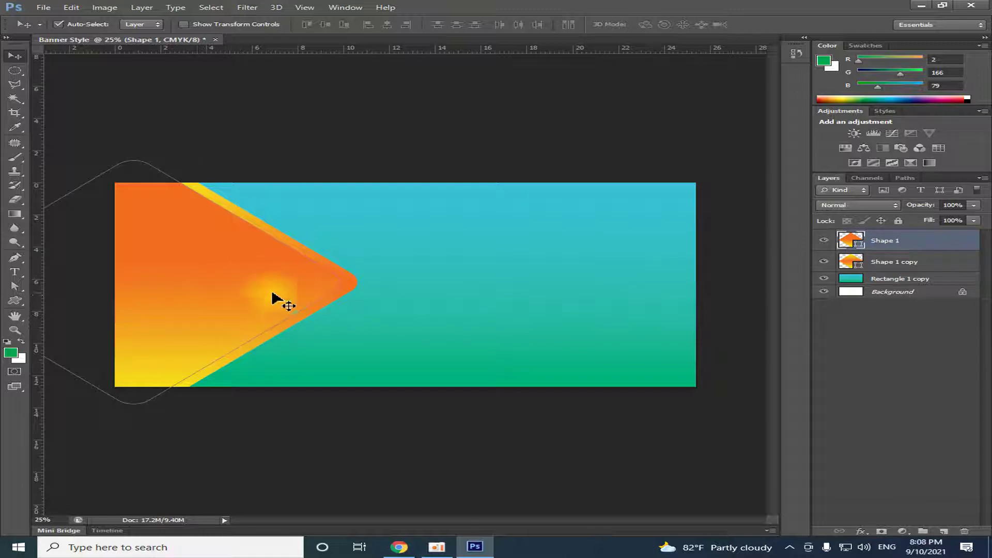
click(196, 406)
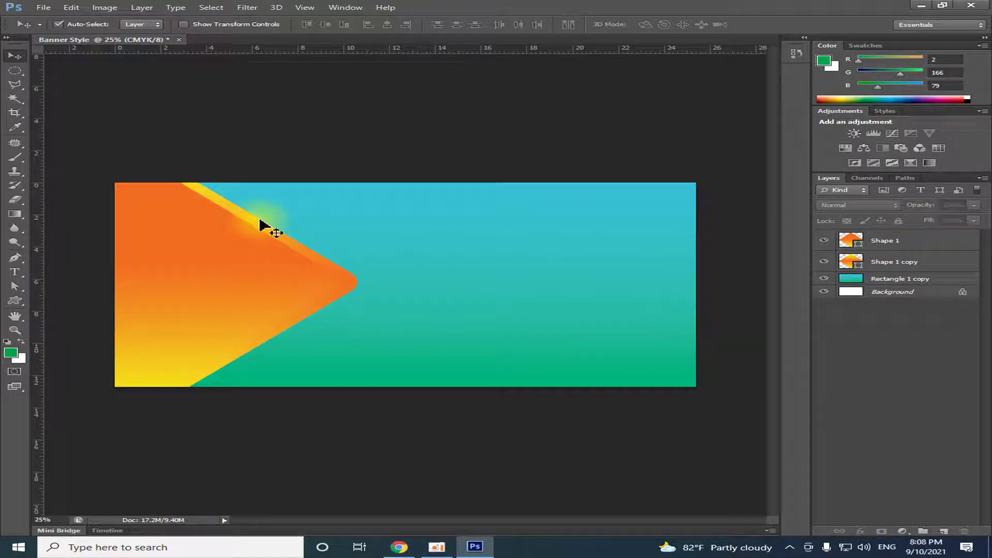
click(243, 239)
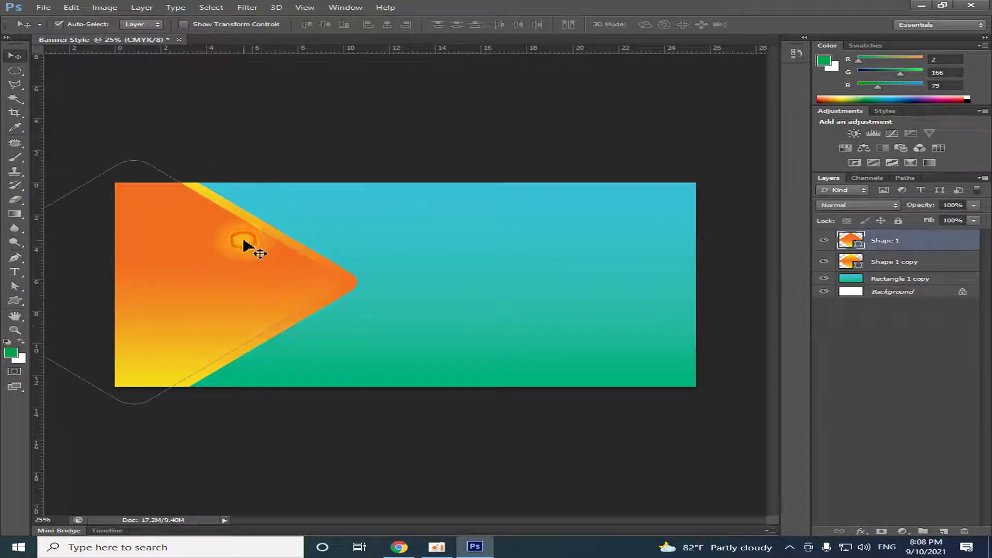
Apply the green-to-white gradient preset to Shape 1's fill.
click(14, 302)
click(140, 24)
click(136, 45)
click(198, 88)
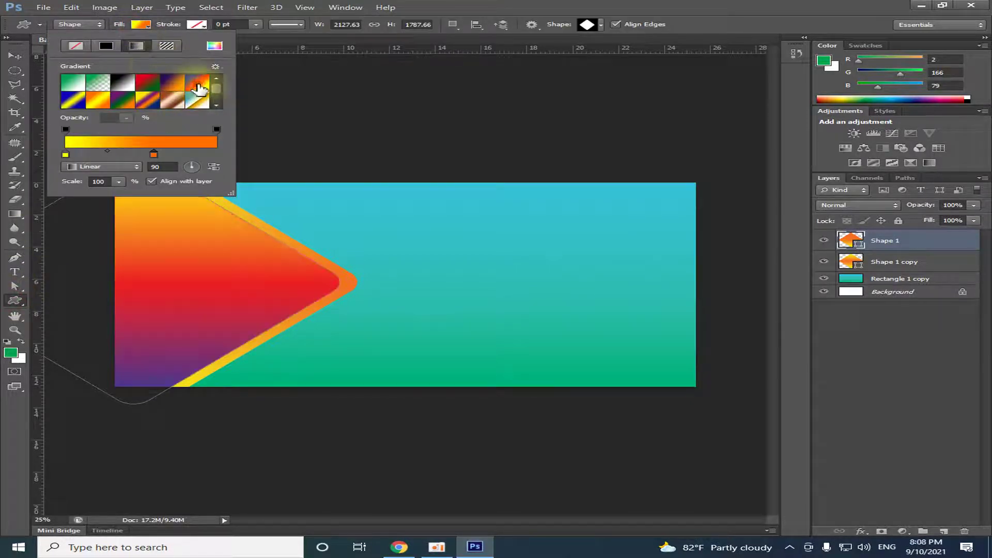
click(71, 83)
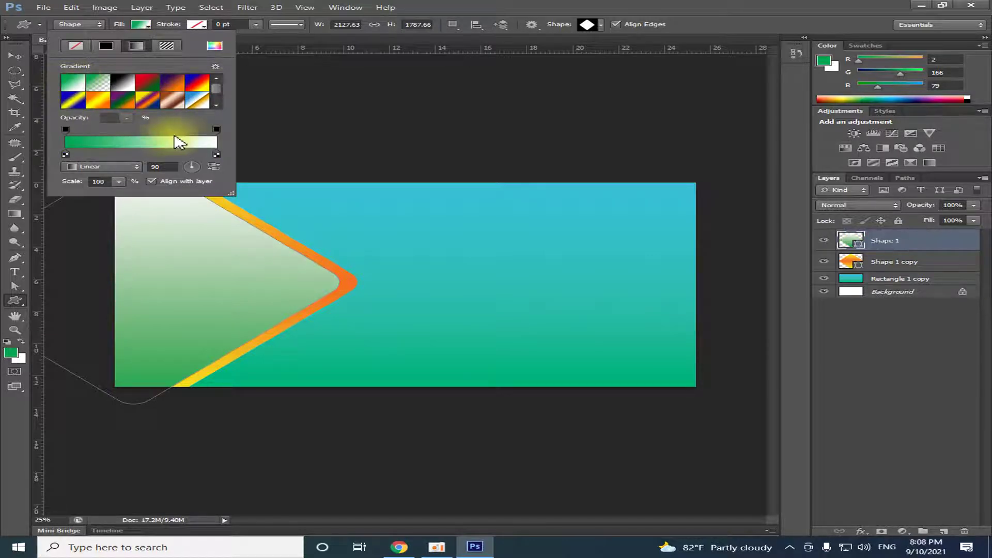
Set the gradient stops to teal 13b68c on the left and cyan 01dcf6 on the right.
click(216, 154)
double_click(217, 155)
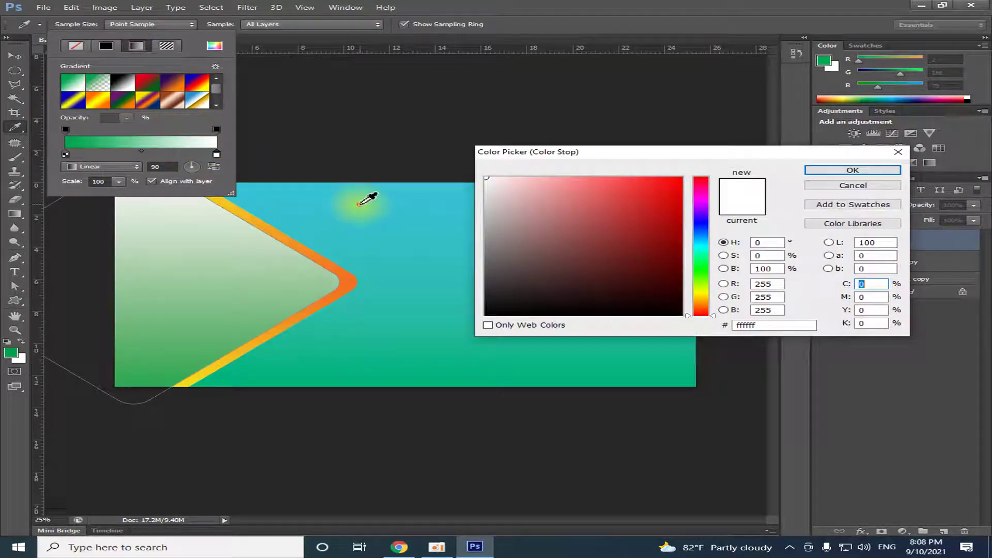
click(365, 201)
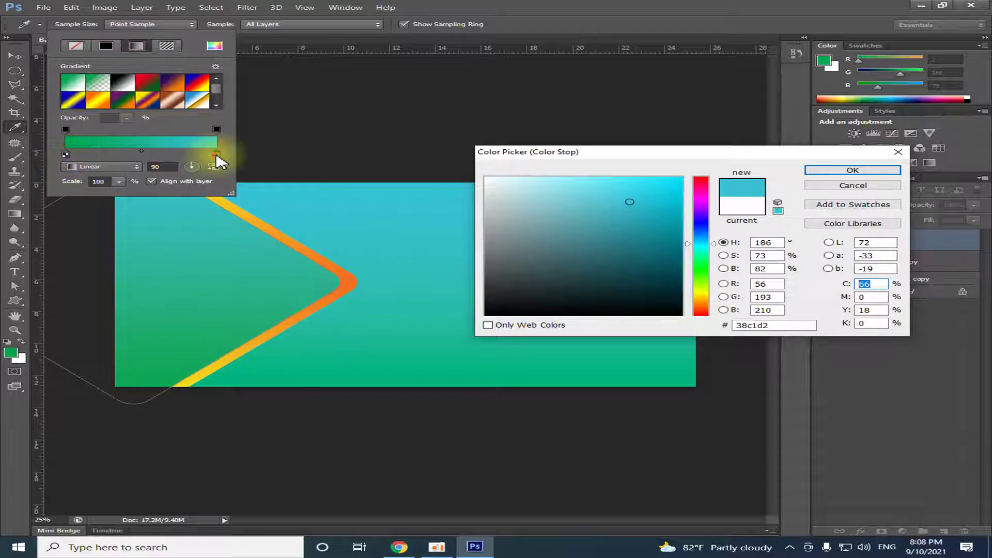
drag(666, 194, 684, 180)
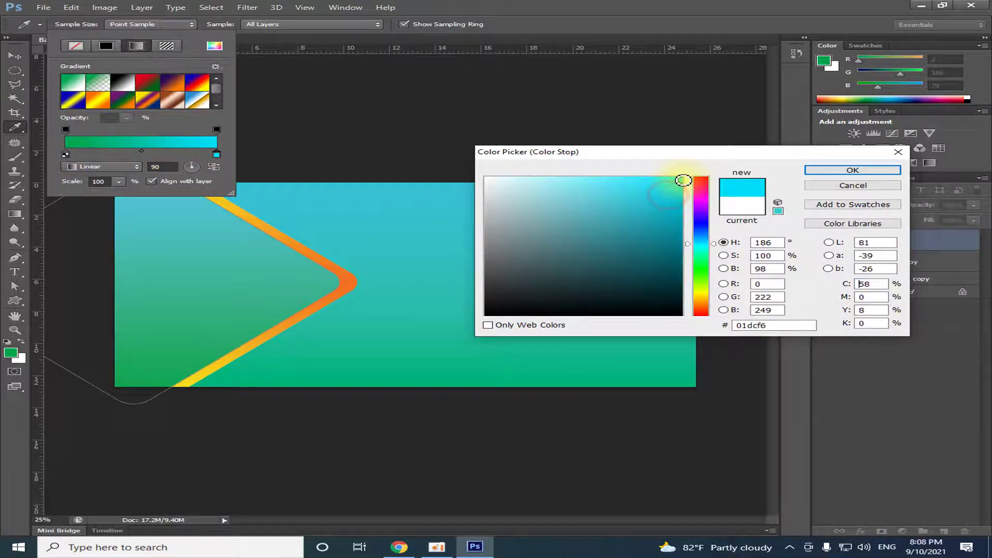
click(826, 172)
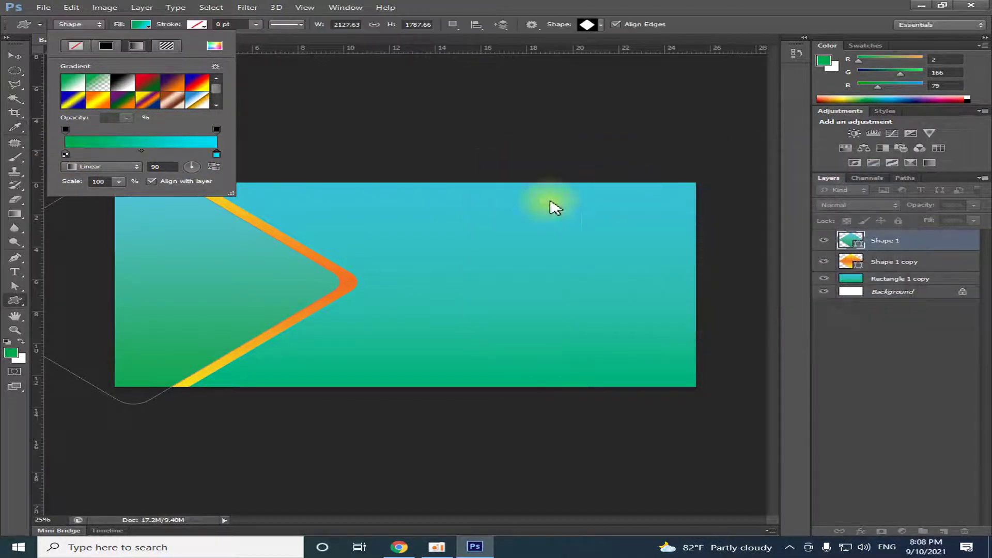
double_click(65, 154)
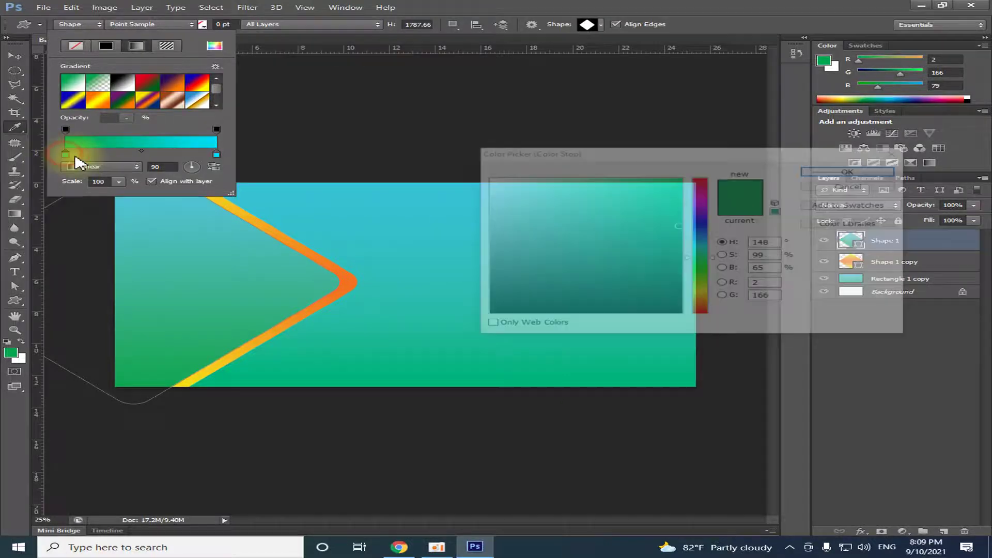
click(401, 349)
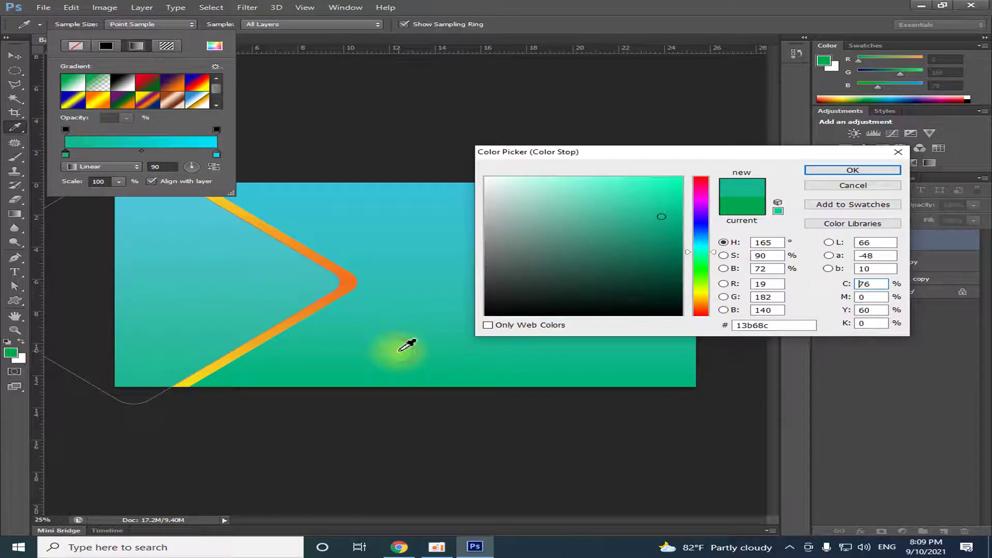
click(850, 171)
click(14, 55)
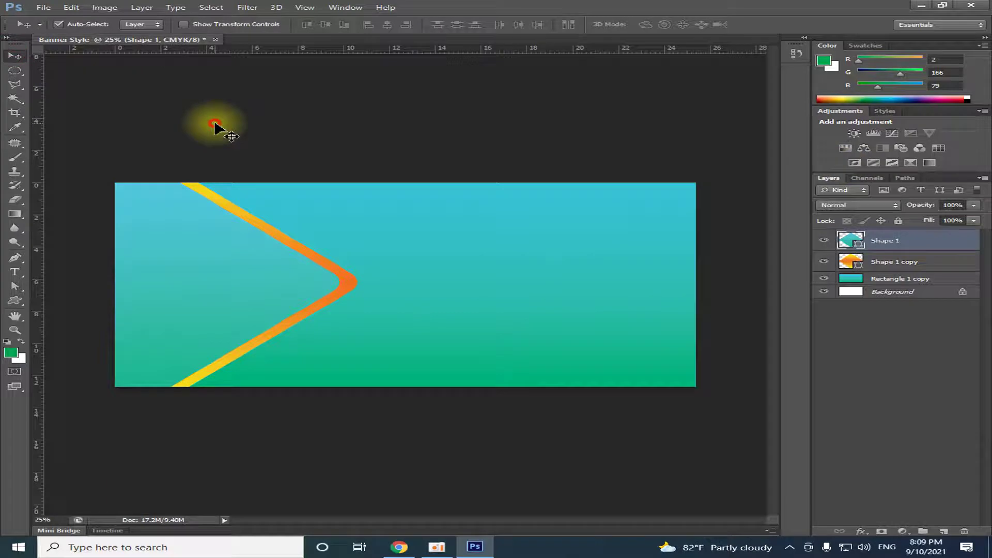
click(177, 296)
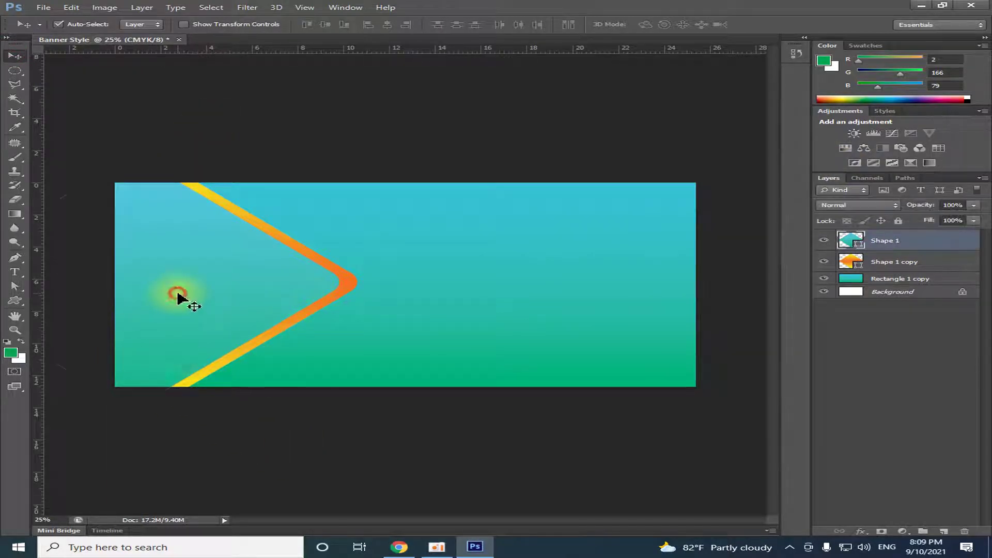
Change Shape 1's fill to solid white.
click(14, 300)
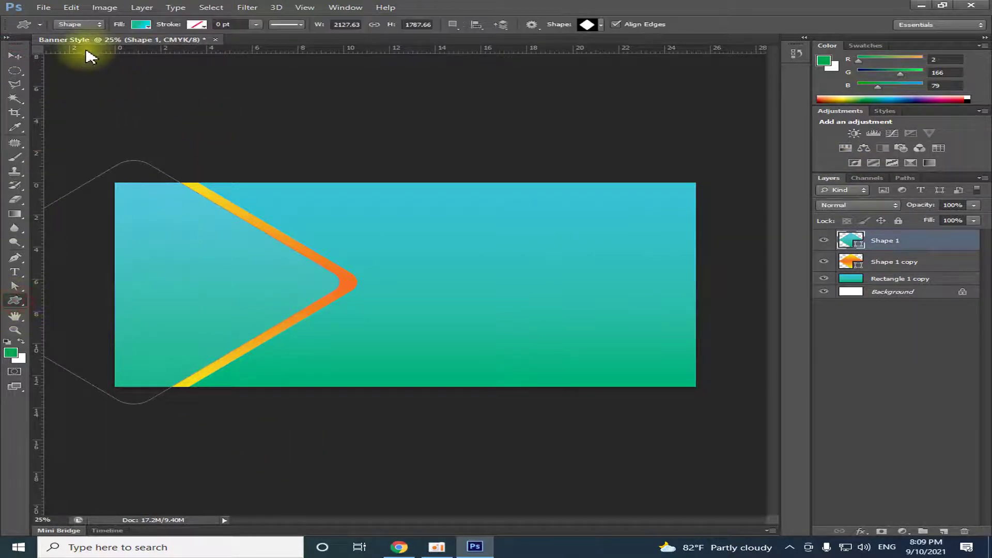
click(139, 25)
click(106, 46)
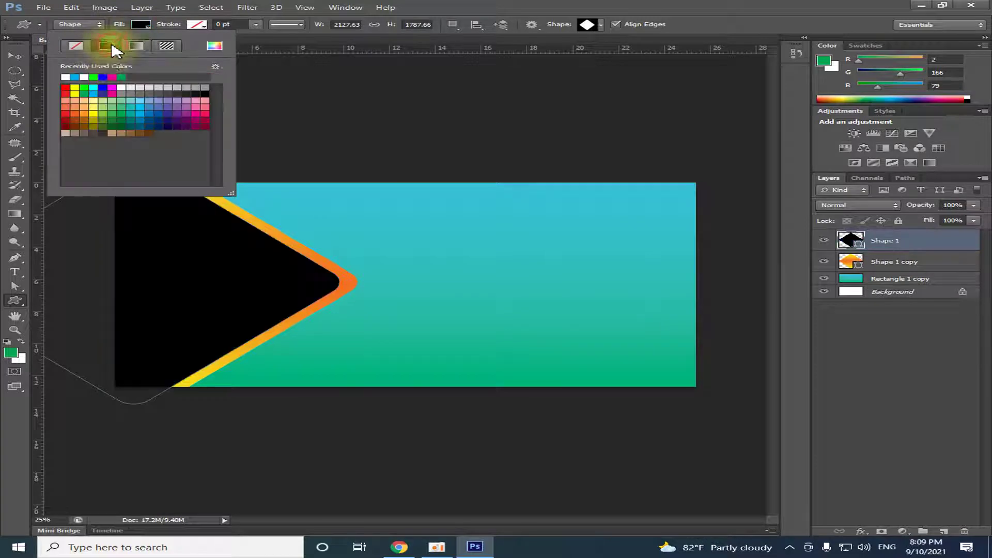
click(124, 88)
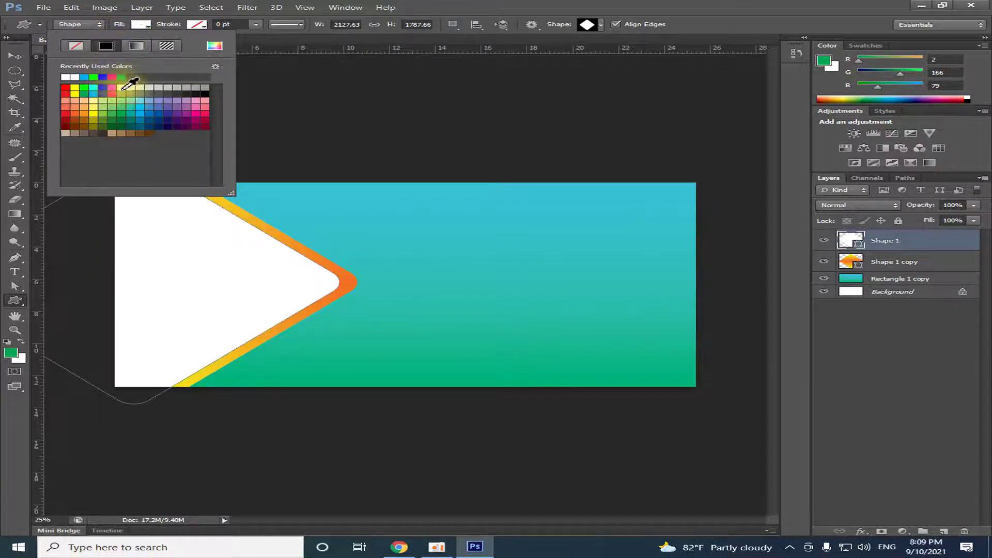
click(15, 55)
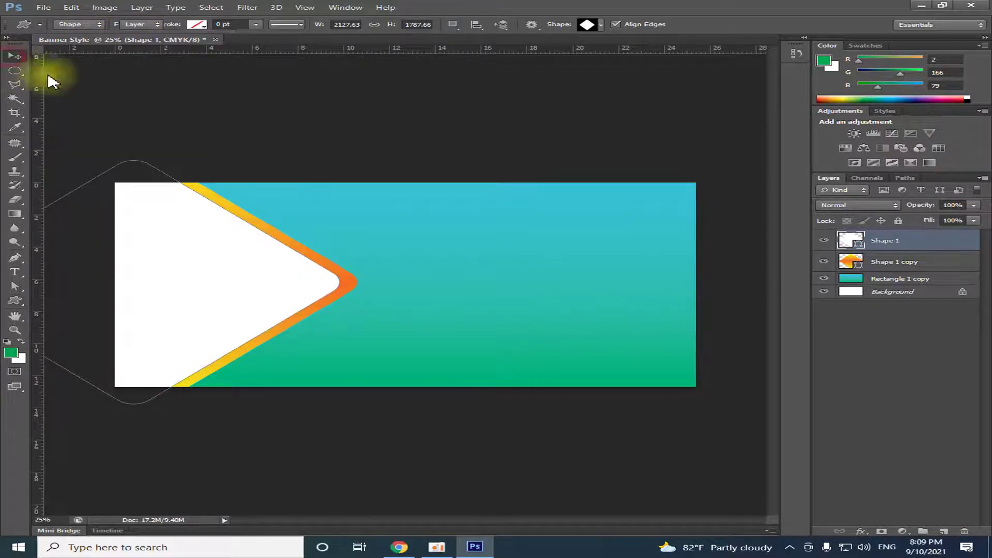
click(215, 129)
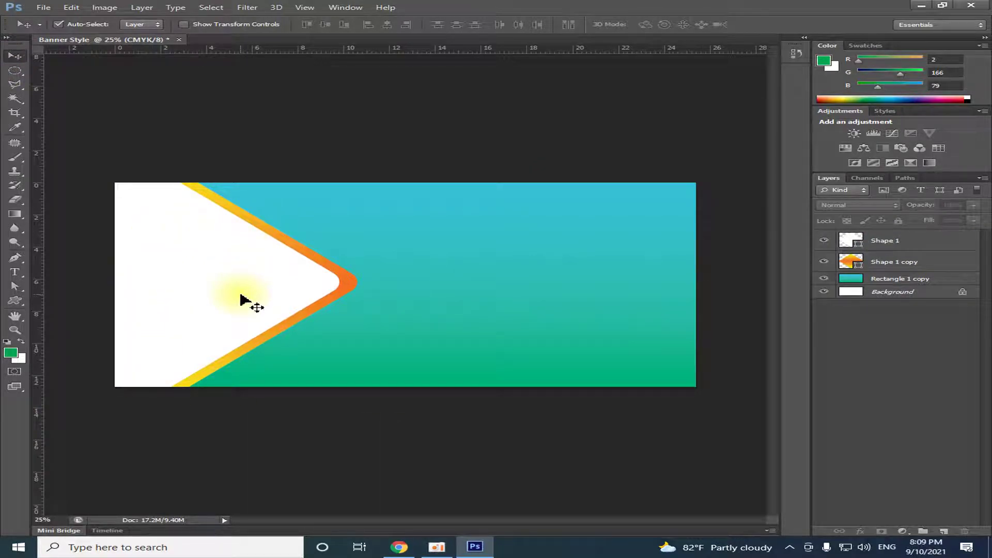
Test a small move of the orange border, undo it, and open the File menu.
click(350, 285)
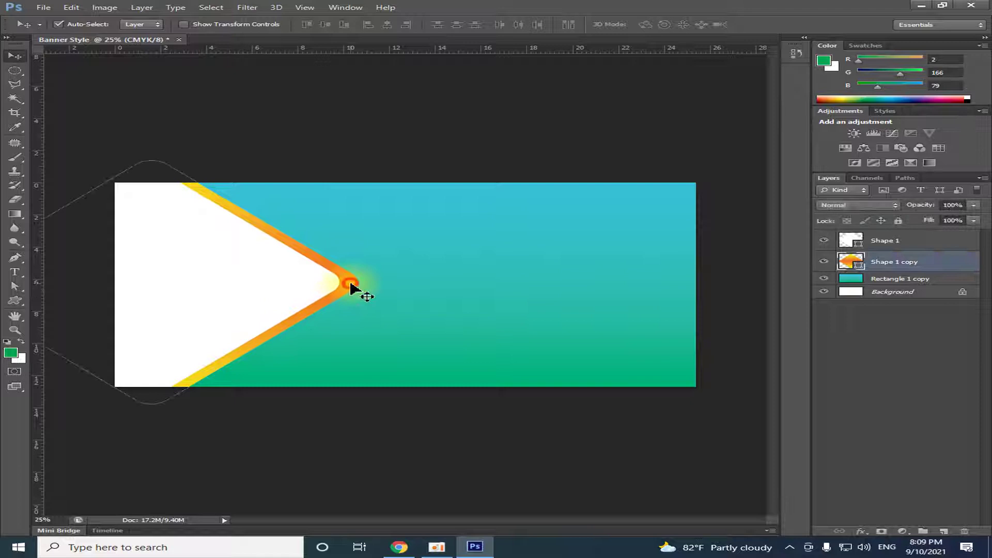
drag(350, 286, 338, 292)
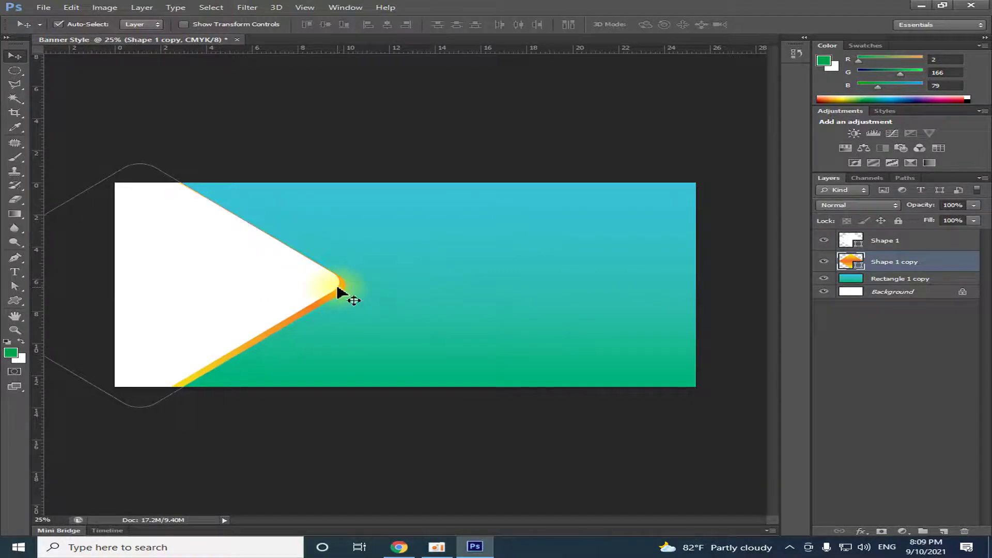
key(ctrl+z)
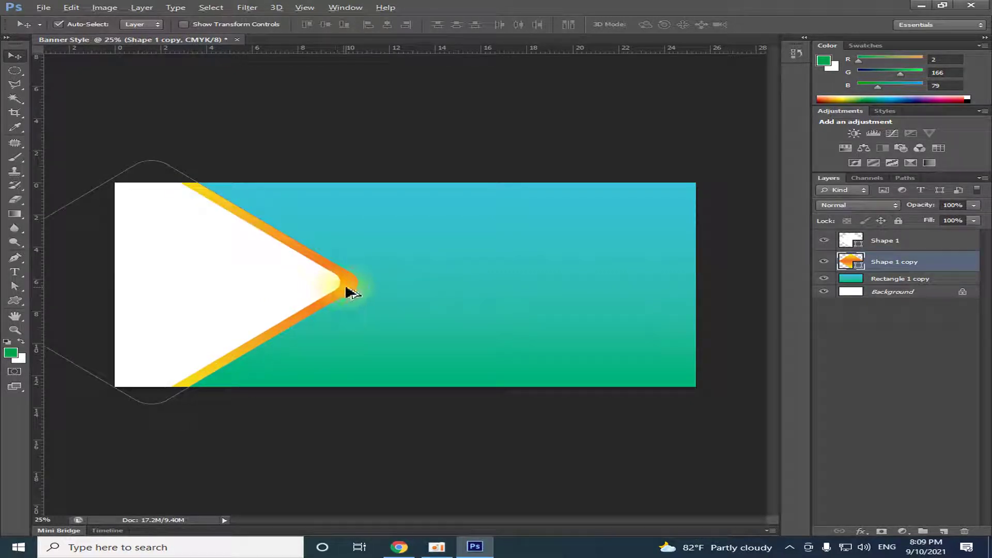
click(285, 286)
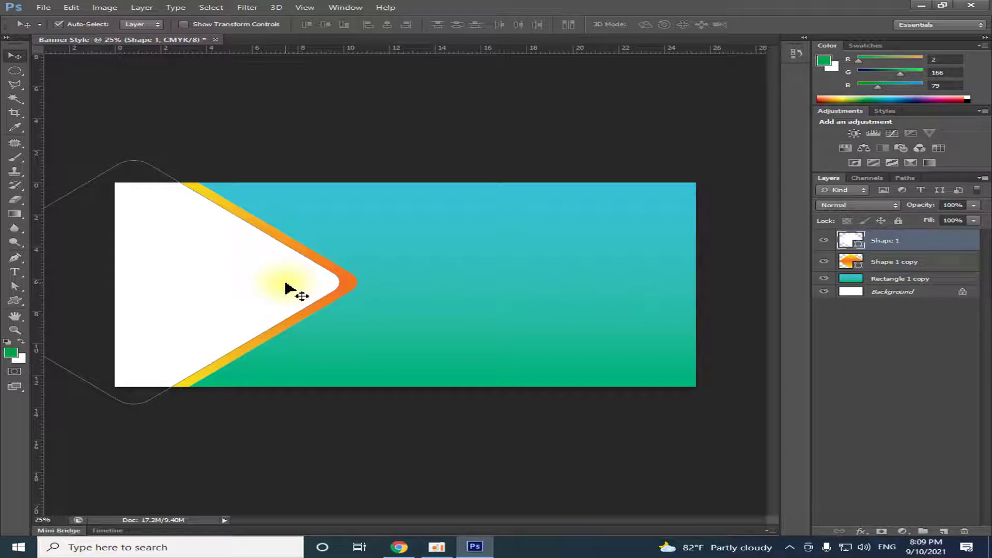
click(343, 159)
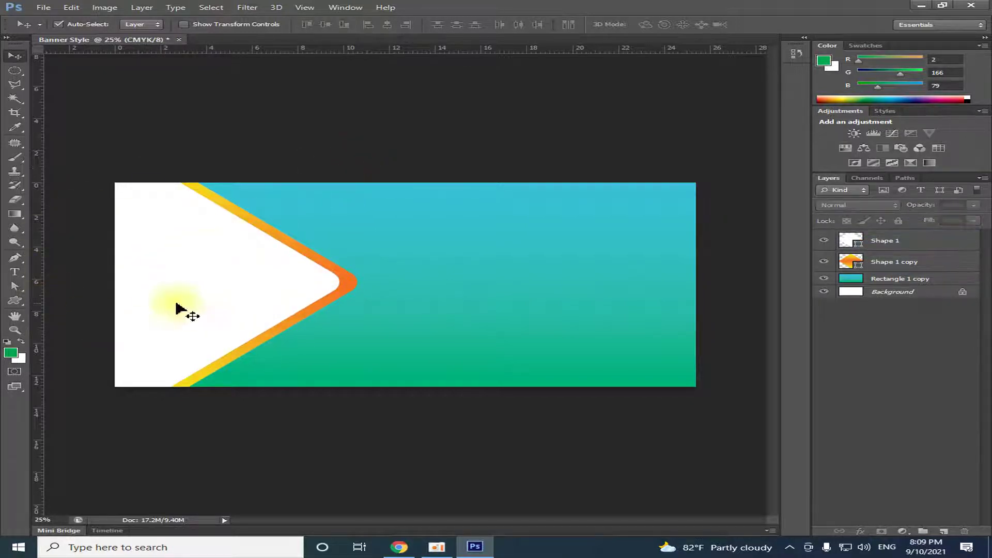
click(42, 8)
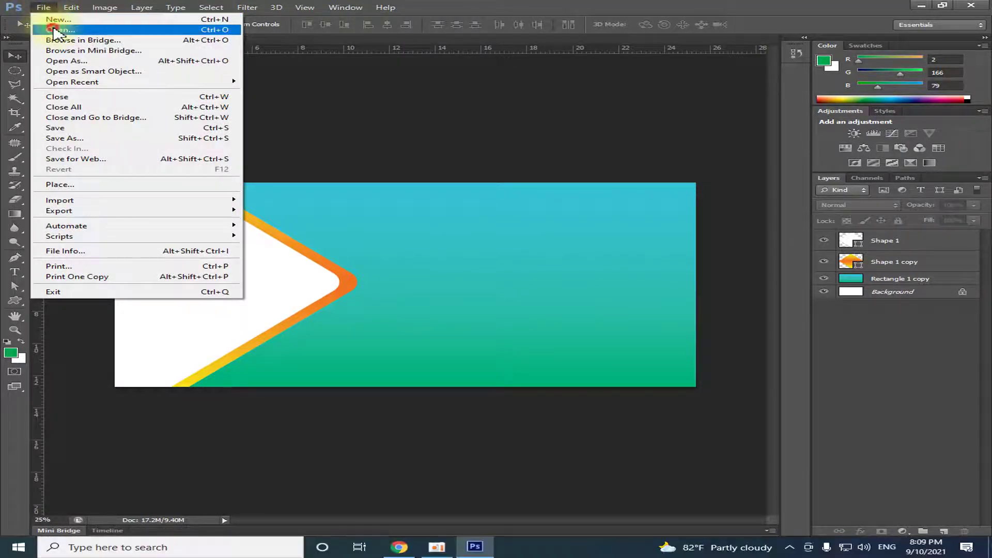
Open the hallway photo from This PC > Downloads as a separate document.
click(484, 211)
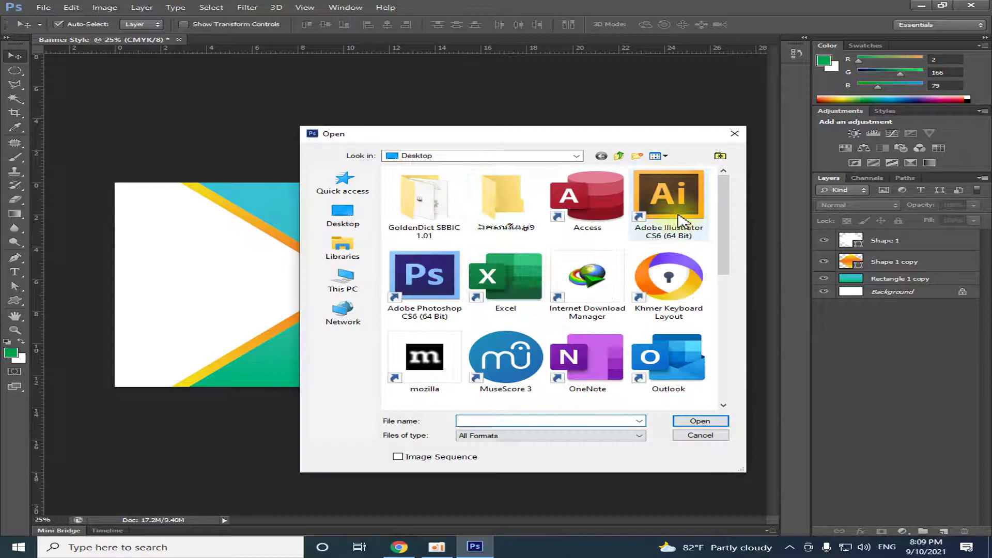
drag(729, 196, 738, 355)
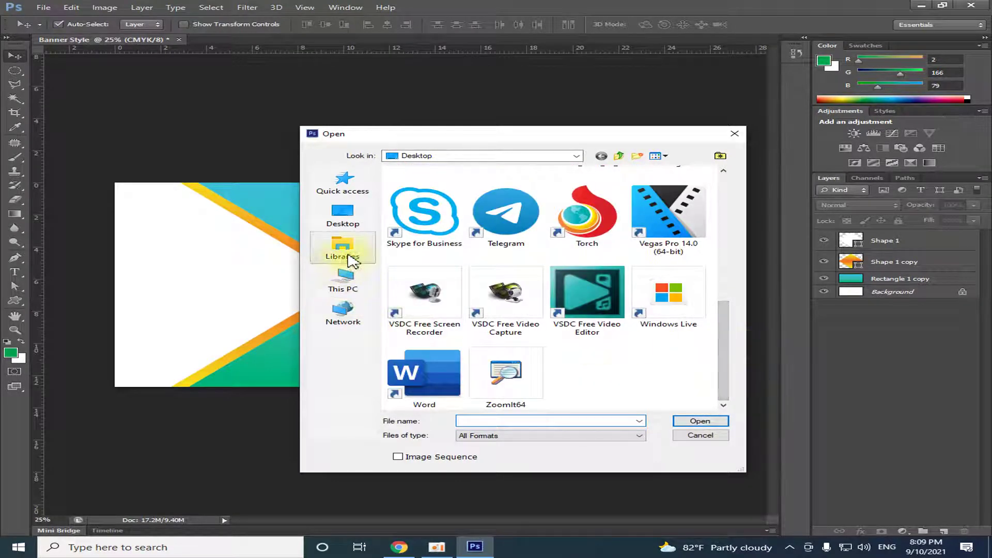
click(344, 279)
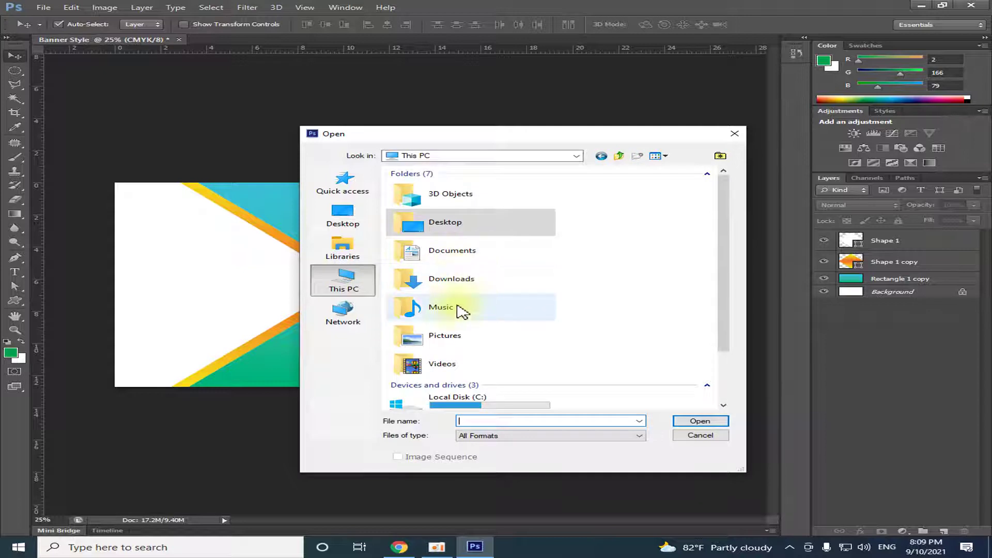
double_click(461, 280)
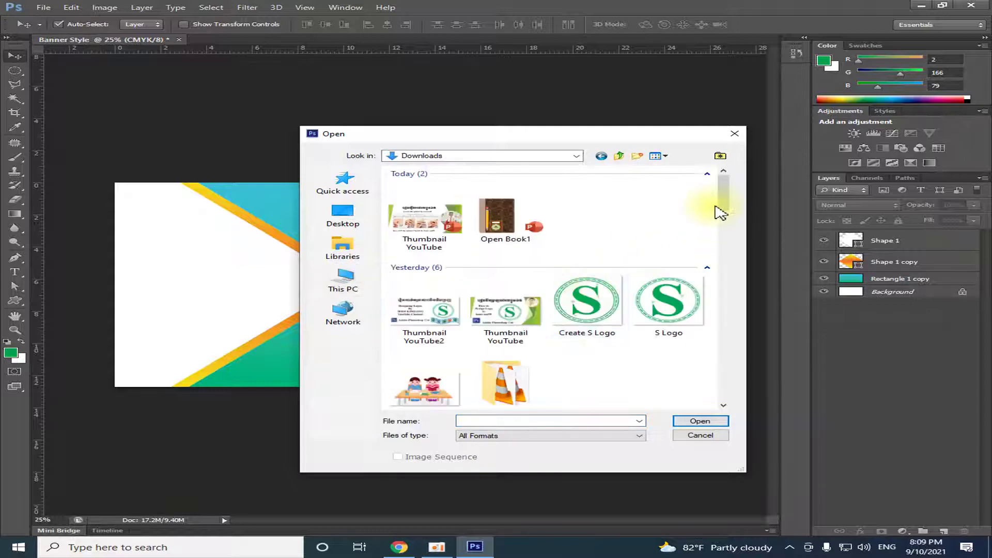
drag(728, 207, 732, 229)
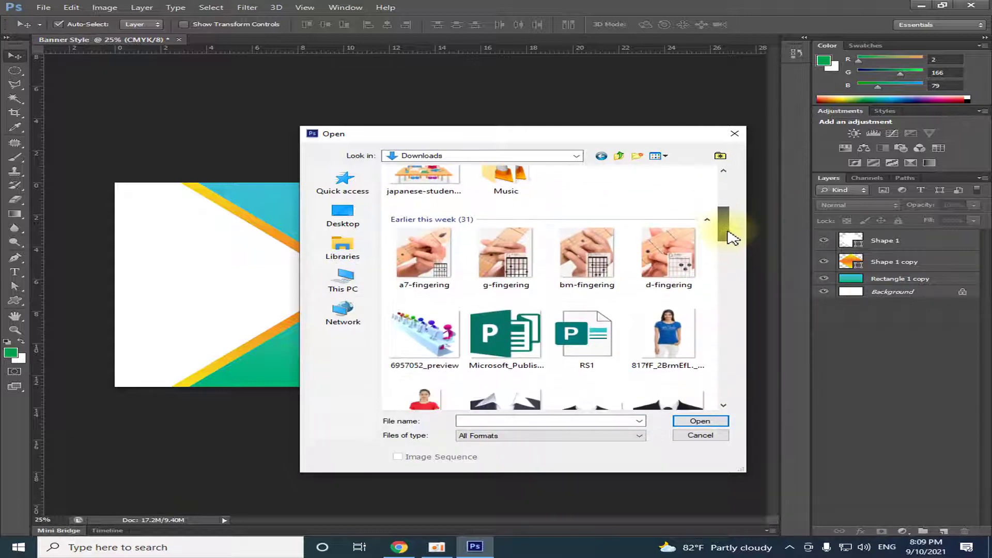
drag(732, 230, 739, 283)
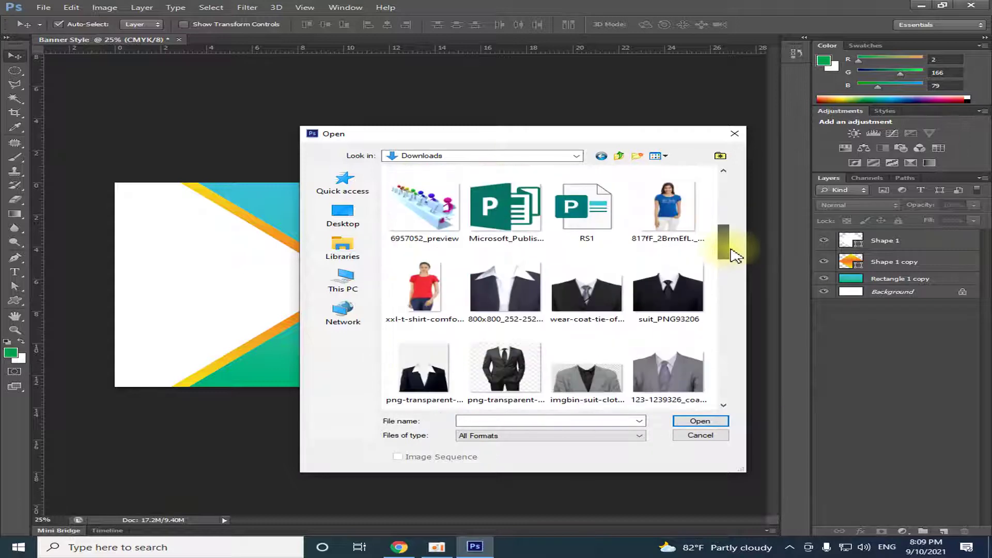
drag(739, 283, 742, 325)
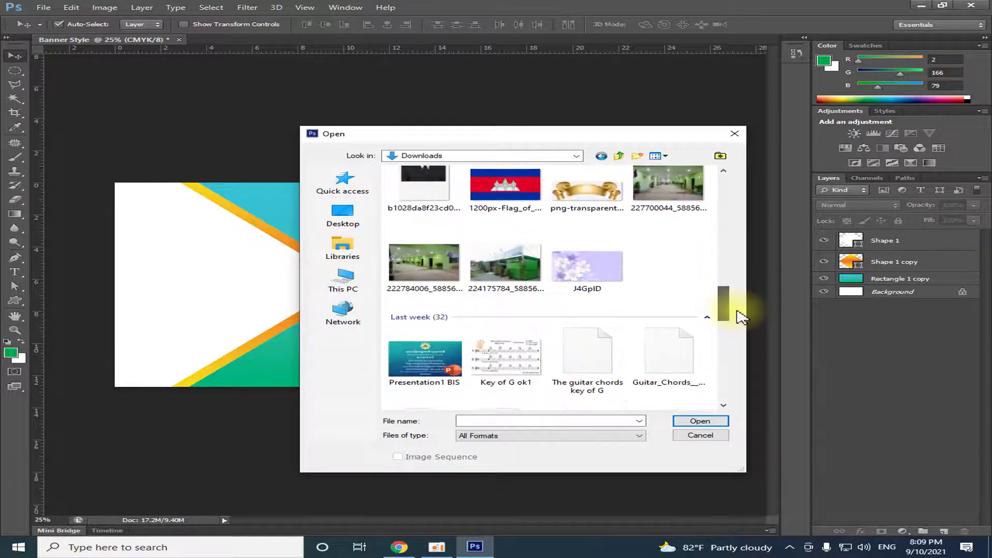
drag(742, 325, 741, 313)
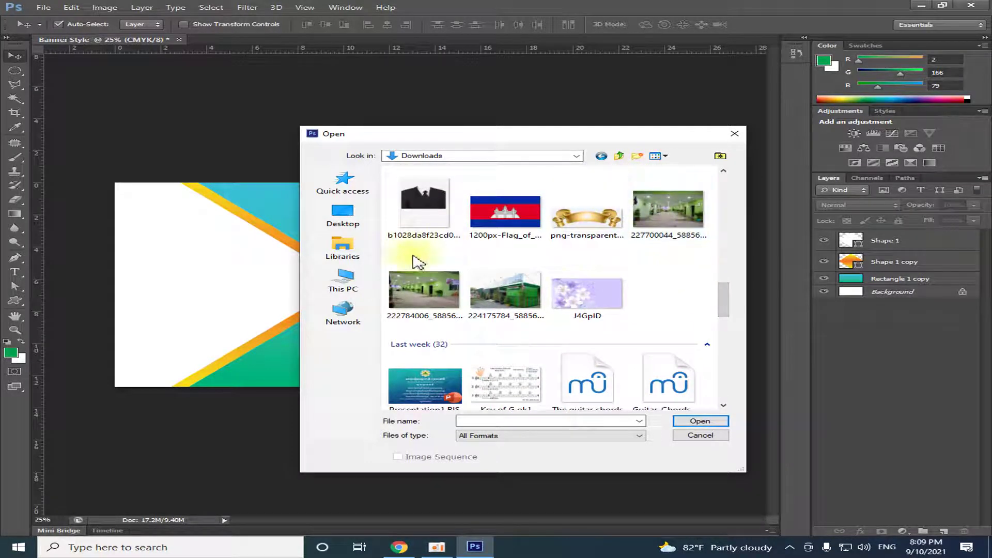
click(436, 300)
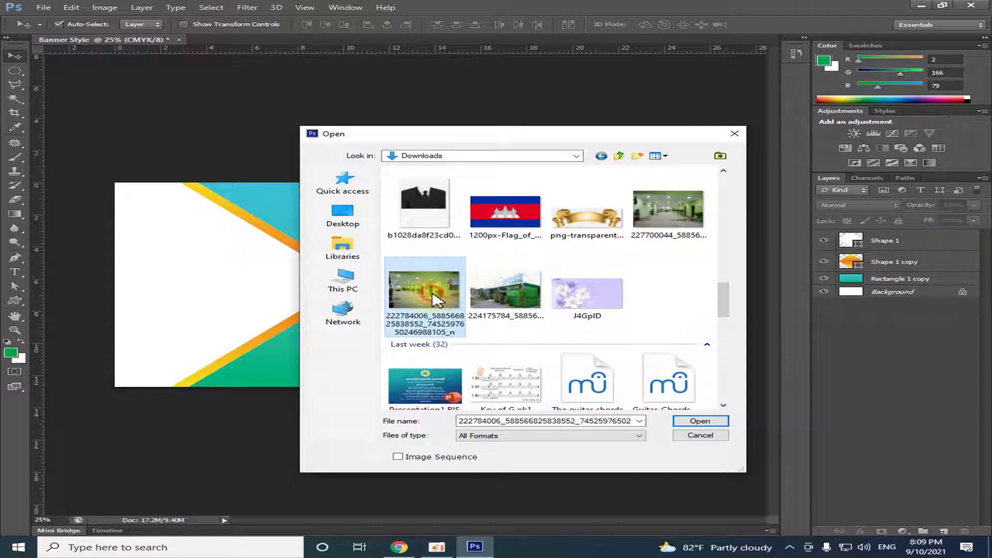
click(678, 209)
click(700, 421)
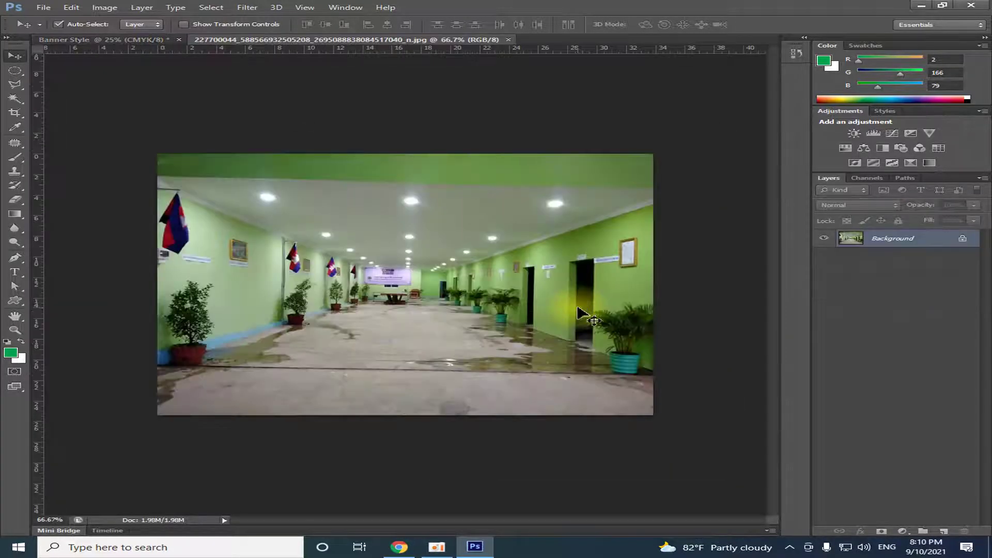
Drag the hallway photo onto the banner as Layer 1 and close the photo document.
drag(313, 55, 813, 199)
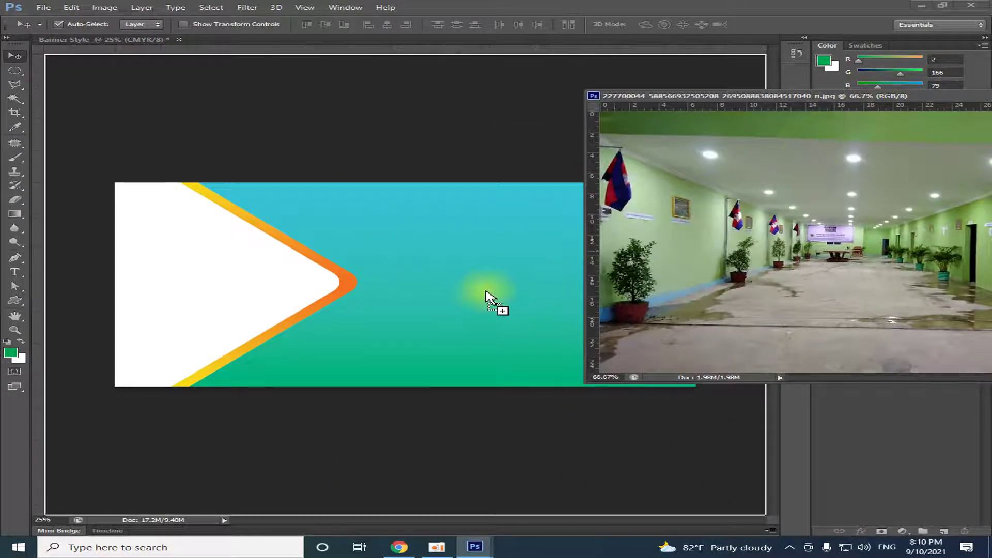
drag(812, 198, 467, 302)
drag(826, 110, 514, 109)
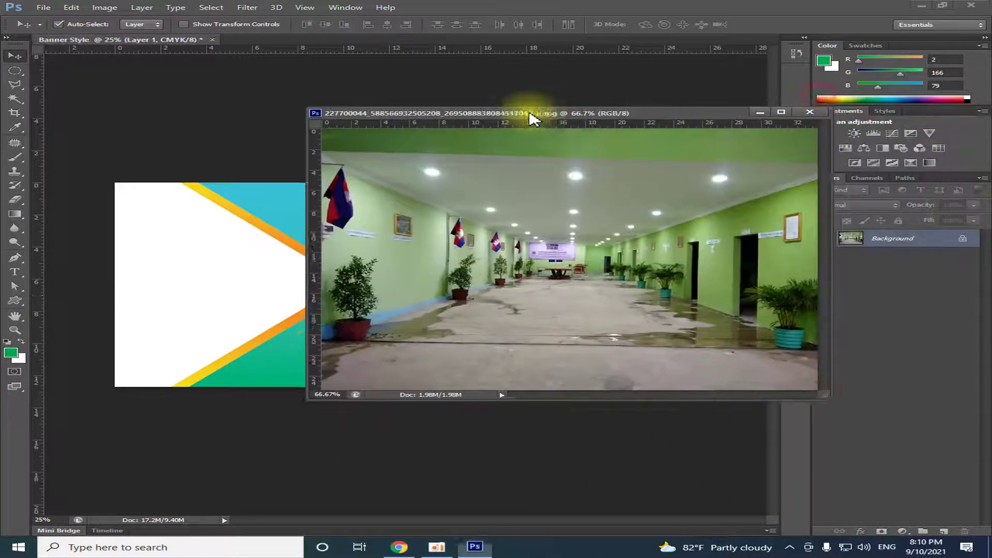
click(774, 107)
drag(429, 322, 493, 296)
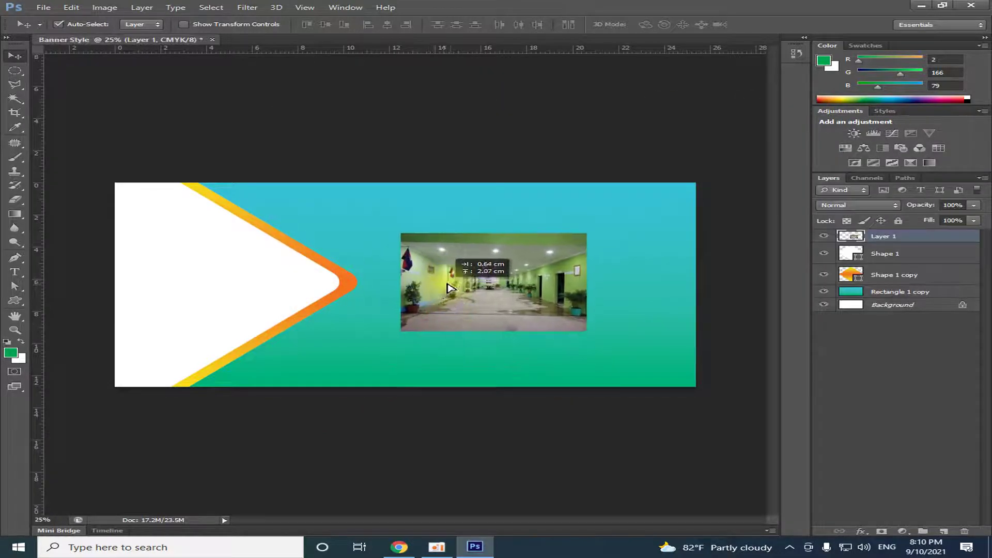
Enlarge the hallway photo with Free Transform and place it on the banner's right side.
key(ctrl+t)
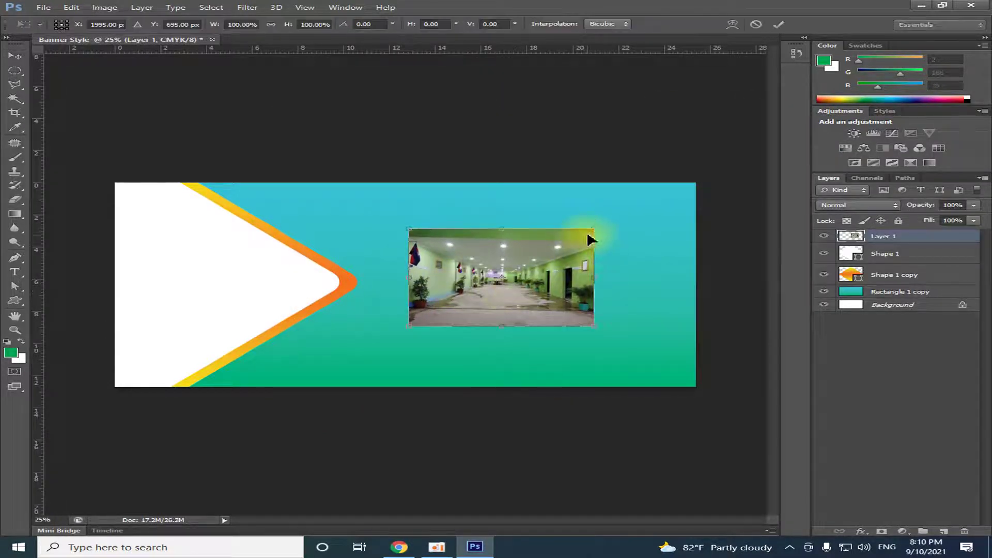
mouse_move(595, 230)
mouse_down()
mouse_move(689, 193)
mouse_move(647, 202)
mouse_up()
drag(531, 271, 554, 280)
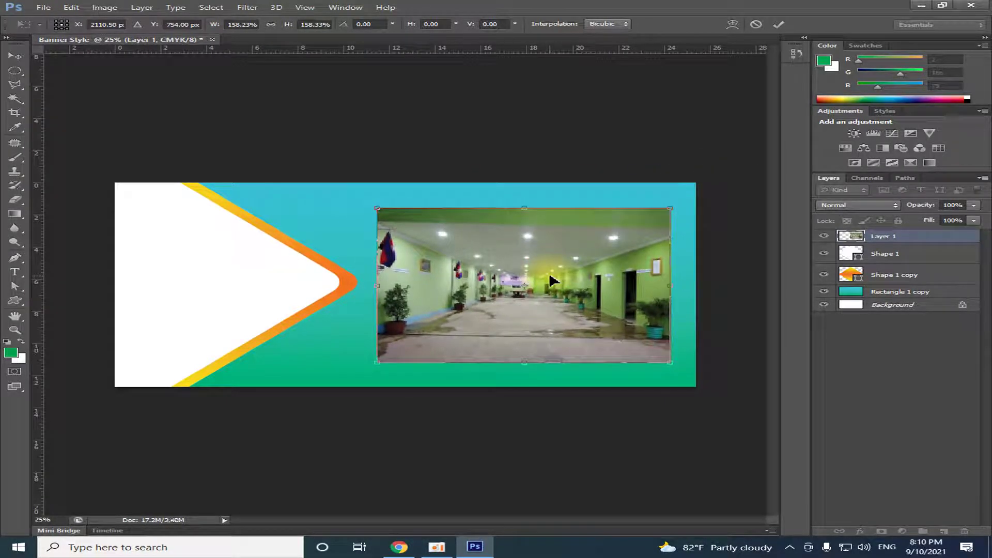
key(Return)
drag(483, 320, 478, 318)
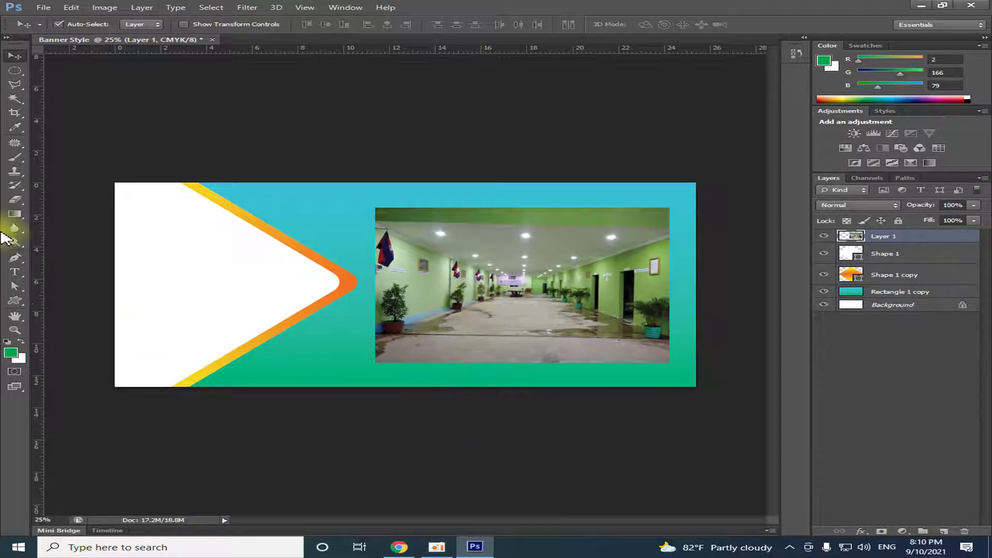
Draw a rectangular marquee around the middle band of the hallway photo.
right_click(15, 73)
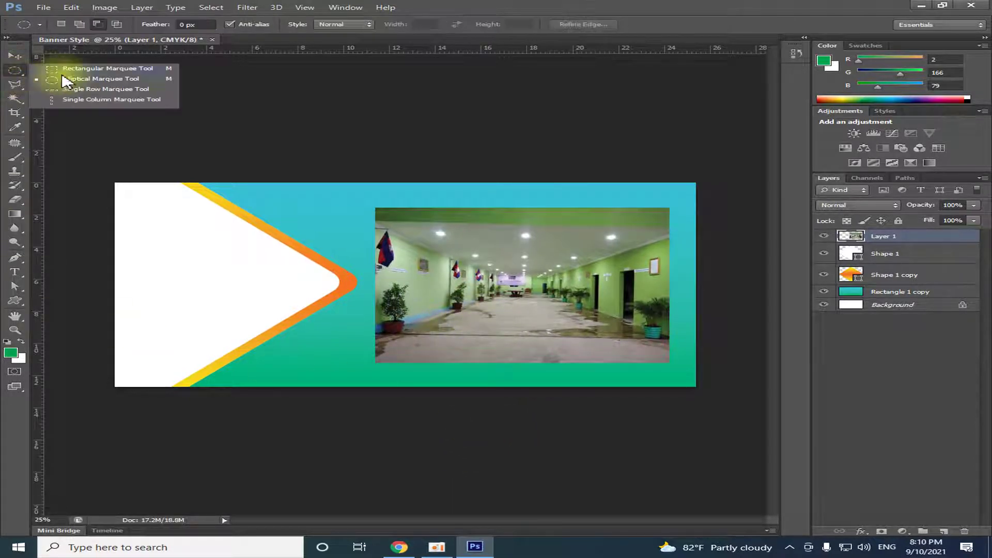
click(52, 67)
mouse_move(394, 219)
mouse_down()
mouse_move(689, 360)
mouse_move(673, 363)
mouse_up()
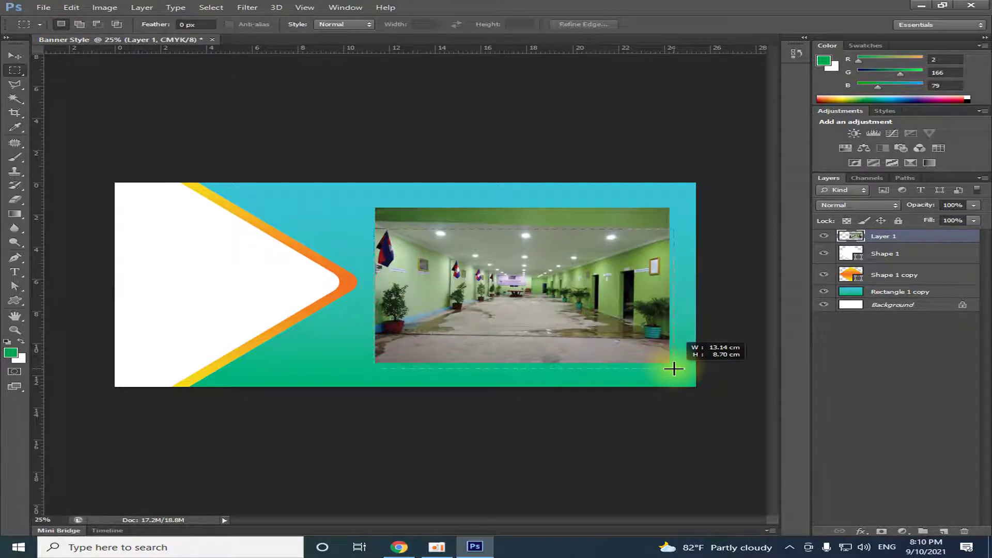
drag(674, 368, 672, 352)
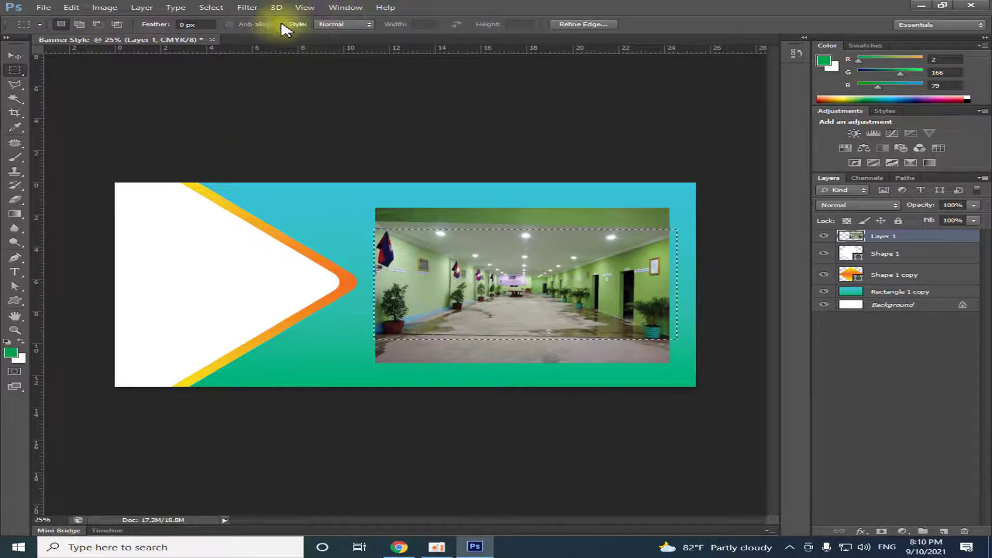
Invert the selection, delete the photo's top and bottom, and move the strip to the bottom-right corner.
click(248, 7)
mouse_move(210, 8)
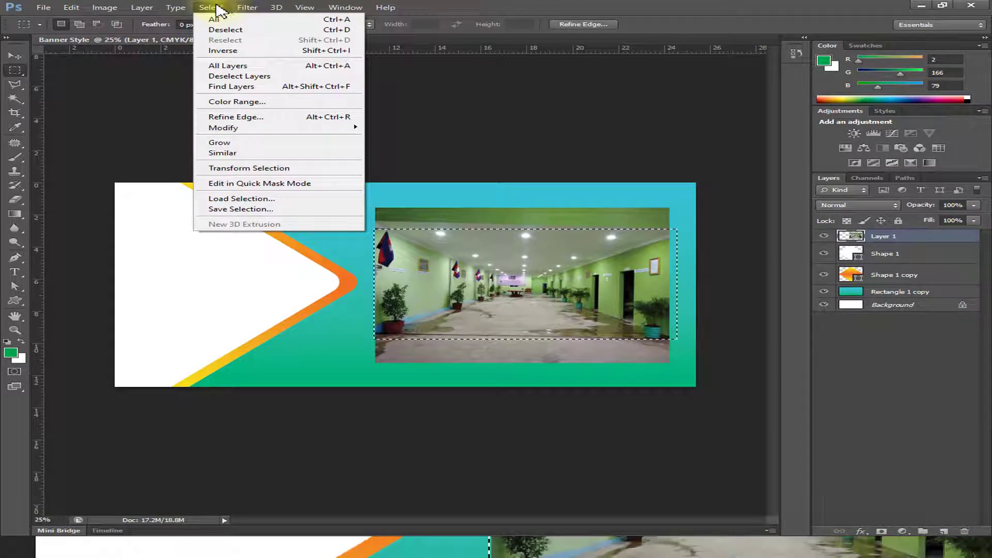
click(217, 7)
click(217, 7)
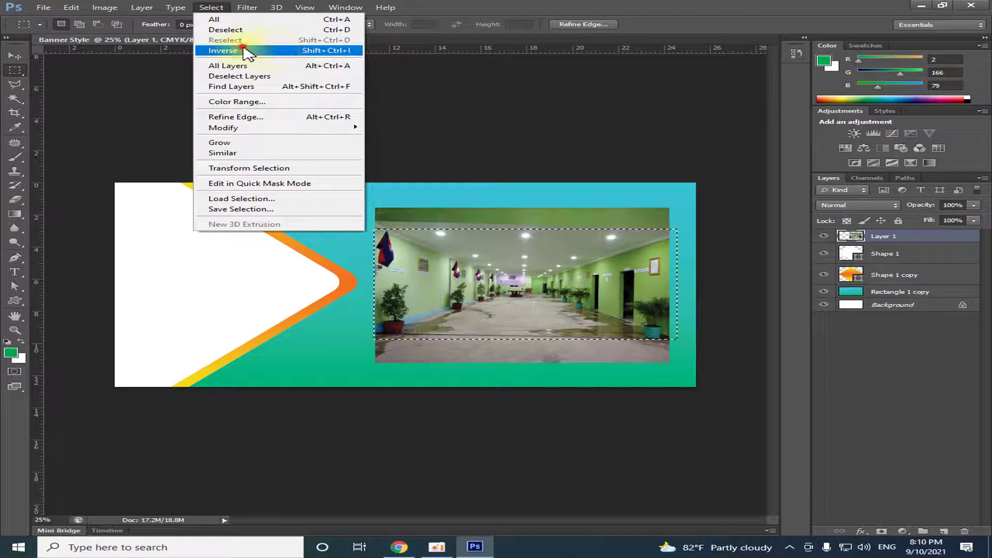
click(245, 50)
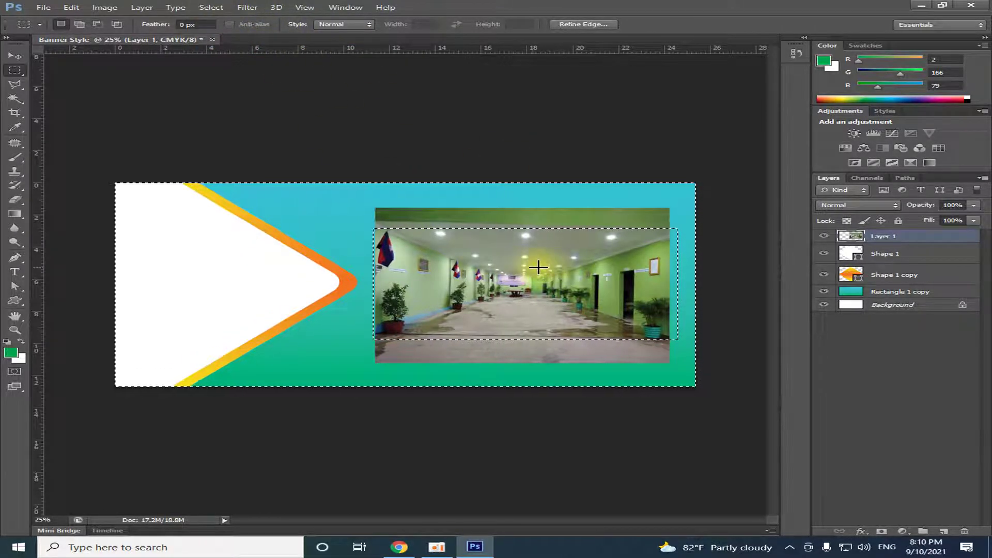
key(Delete)
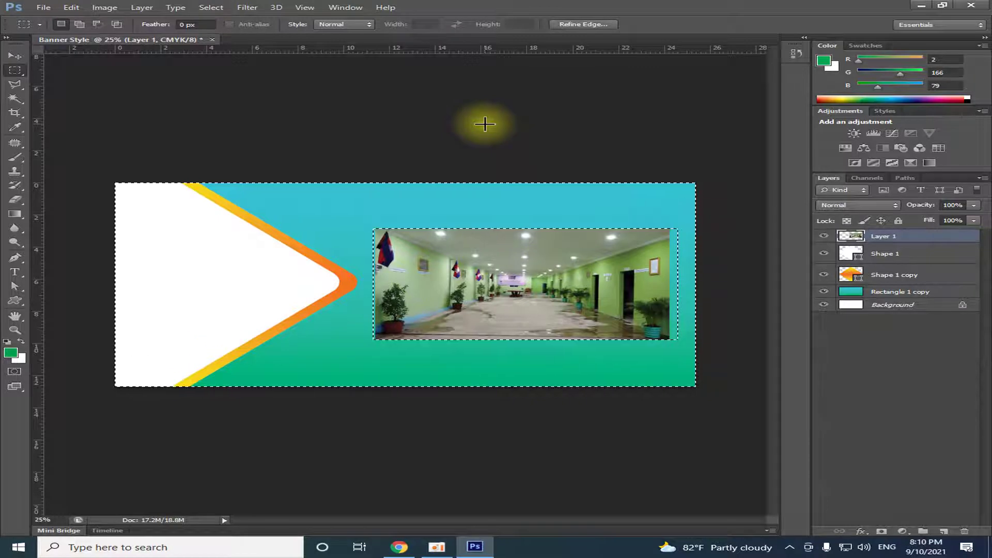
key(ctrl+d)
click(14, 56)
mouse_move(554, 316)
mouse_down()
mouse_move(574, 355)
mouse_move(287, 272)
mouse_move(525, 323)
mouse_move(573, 265)
mouse_move(567, 327)
mouse_move(581, 353)
mouse_up()
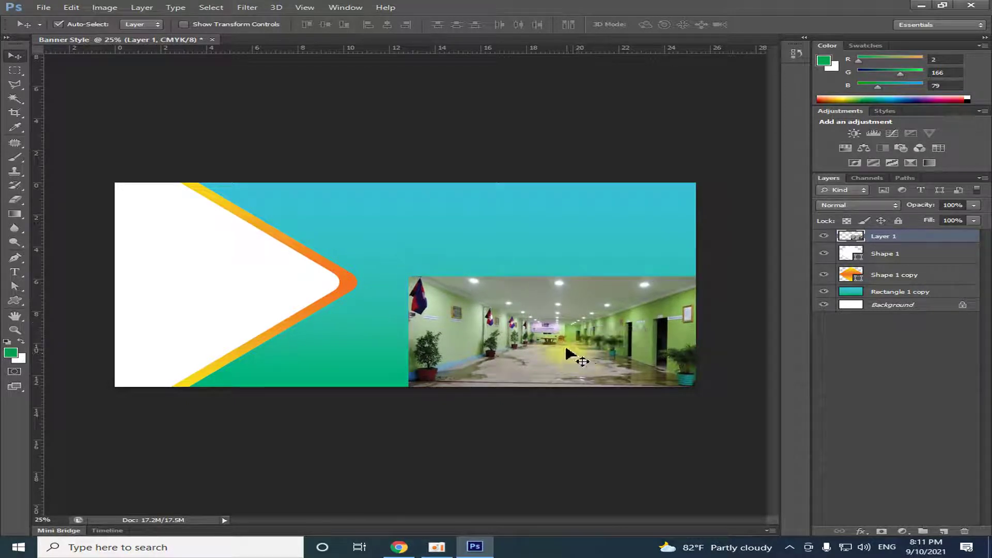
Rescale the hallway photo to about 105% and reposition it toward the bottom-right.
key(ctrl+t)
drag(404, 273, 361, 259)
mouse_move(550, 338)
mouse_down()
mouse_move(510, 310)
mouse_move(524, 266)
mouse_move(536, 325)
mouse_move(569, 328)
mouse_move(469, 309)
mouse_move(509, 324)
mouse_up()
mouse_move(693, 244)
mouse_down()
mouse_move(660, 243)
mouse_move(658, 256)
mouse_up()
mouse_move(558, 305)
mouse_down()
mouse_move(598, 310)
mouse_move(600, 322)
mouse_up()
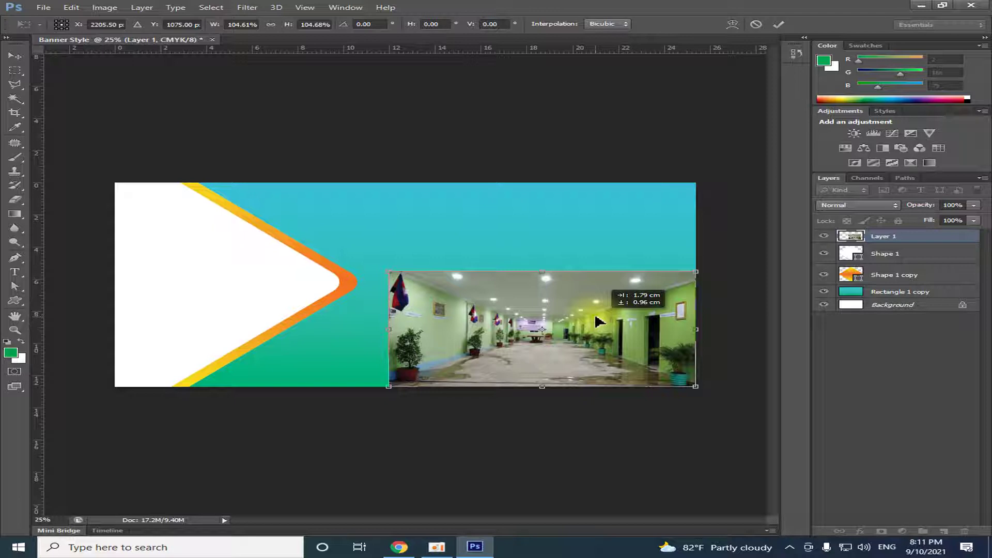
key(Return)
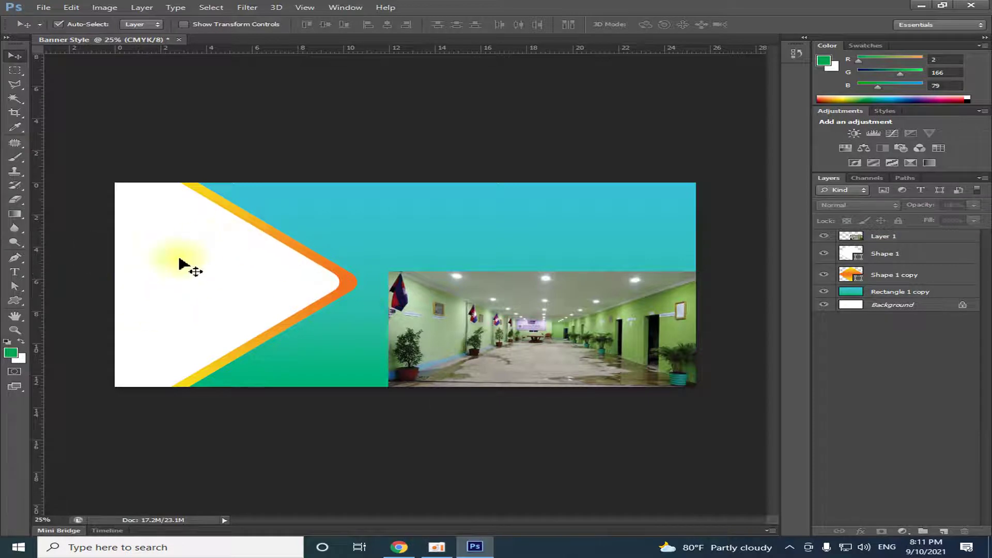
Enlarge Layer 1 further toward the arrow's tip, to about 14.40 × 7.77 cm.
click(409, 308)
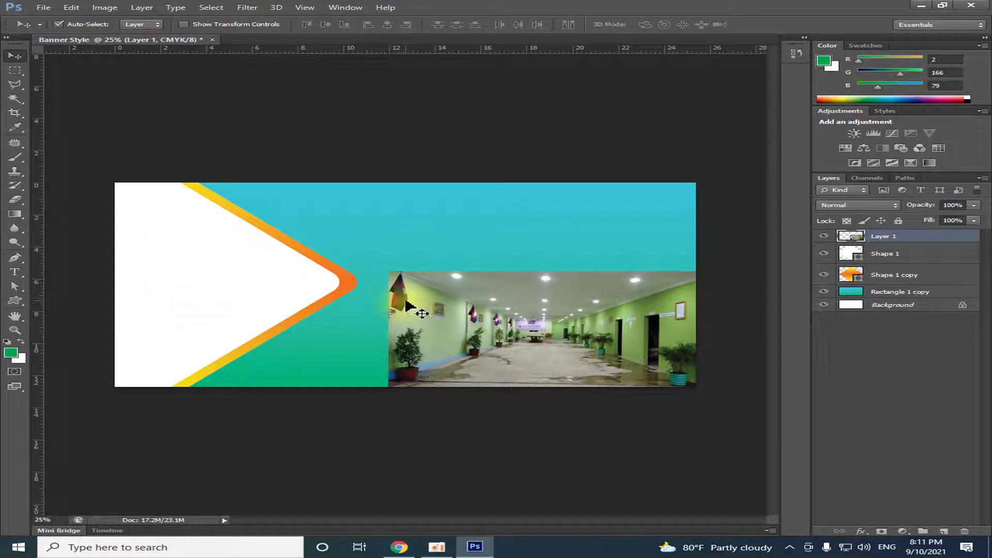
key(ctrl+t)
drag(387, 271, 365, 264)
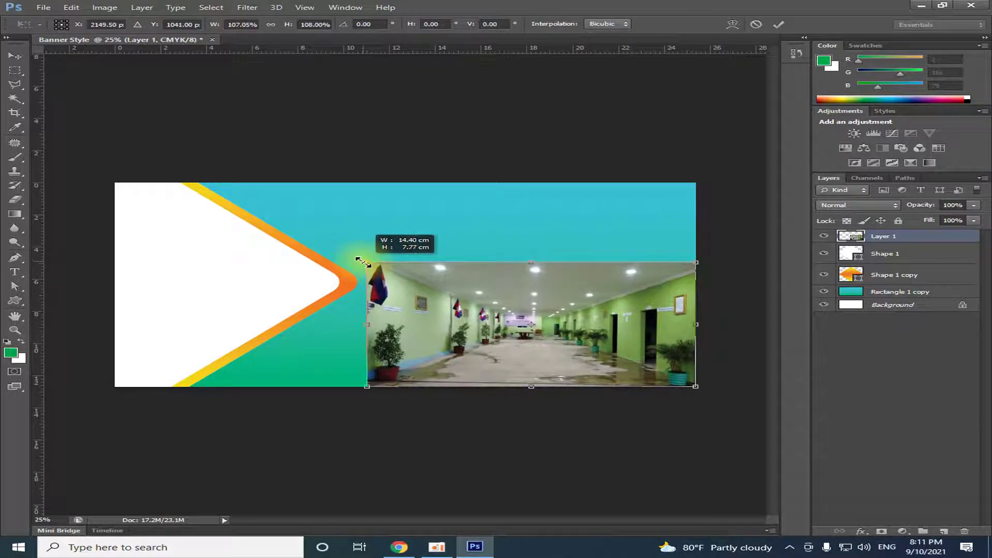
key(Return)
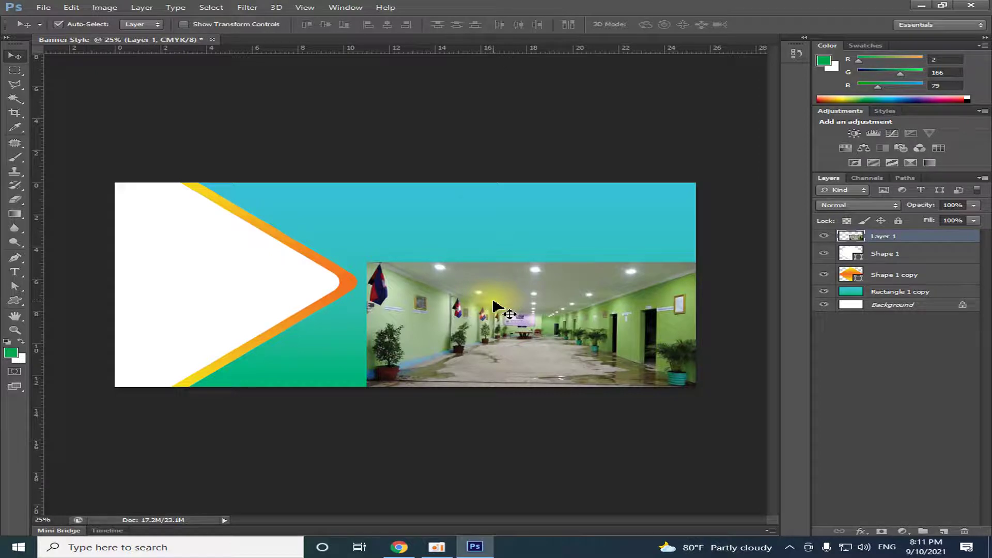
key(ctrl+m)
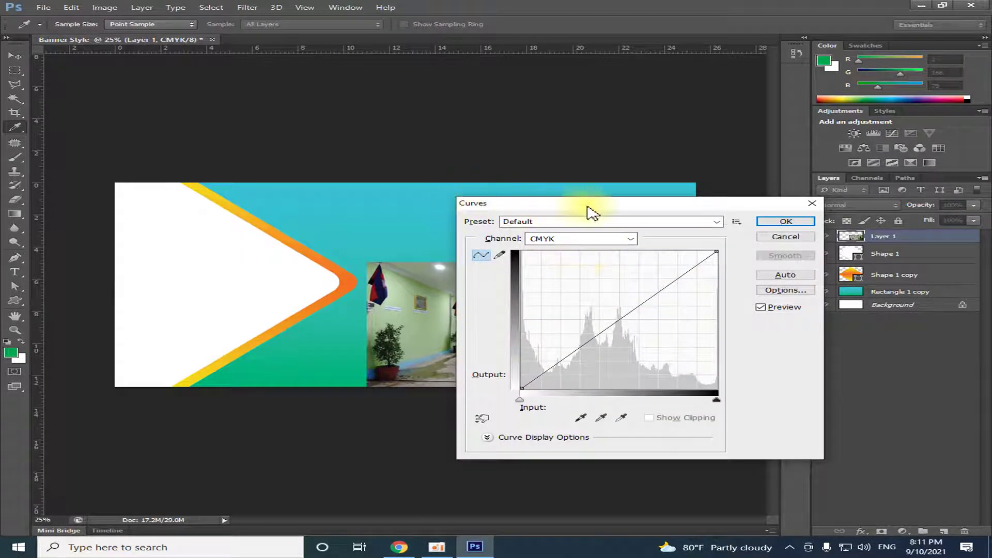
Dismiss the Curves dialog without applying any adjustment to the photo.
drag(594, 204, 598, 128)
click(814, 129)
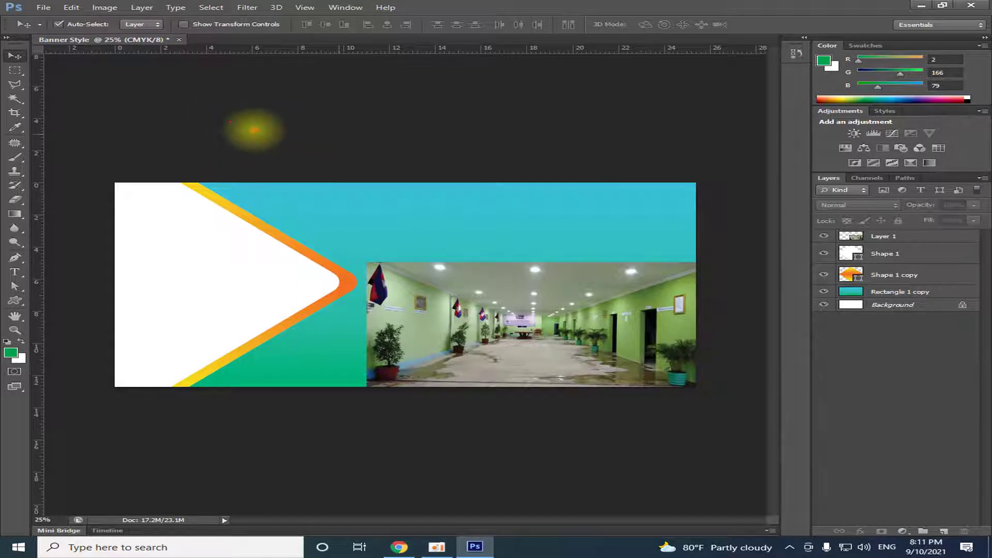
click(434, 246)
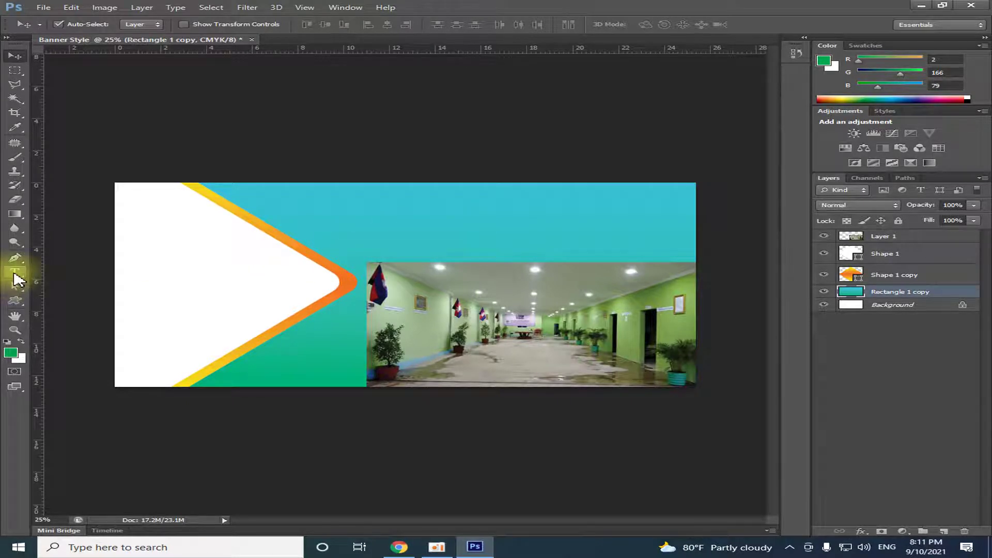
Add a bold 72 pt Times New Roman 'Ctrl + M' text layer in #282828 at the banner top.
click(15, 276)
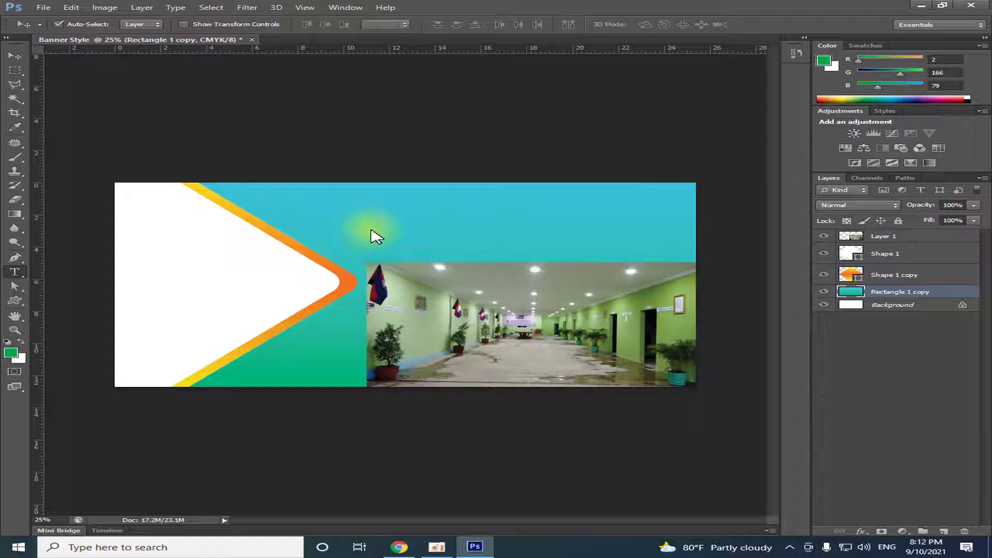
key(t)
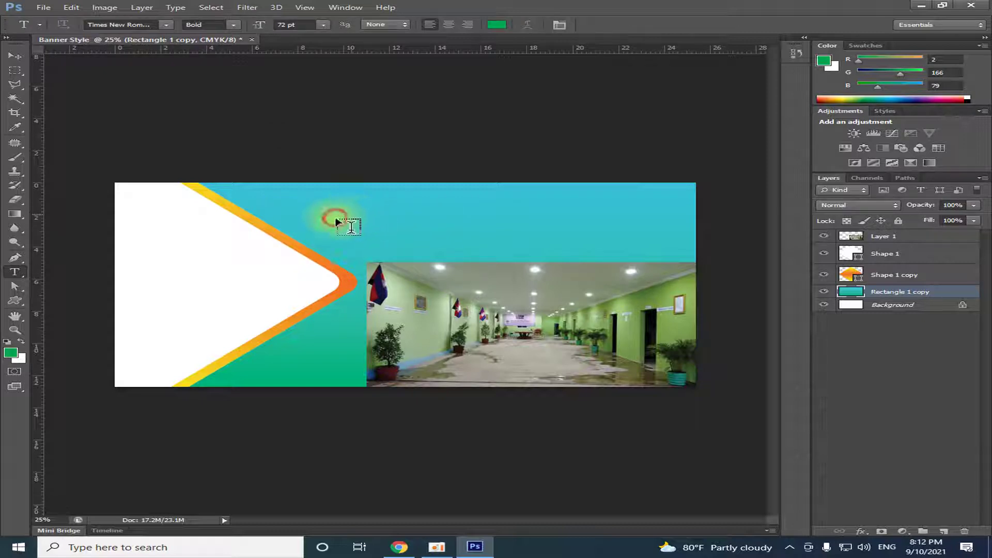
click(336, 218)
text(C)
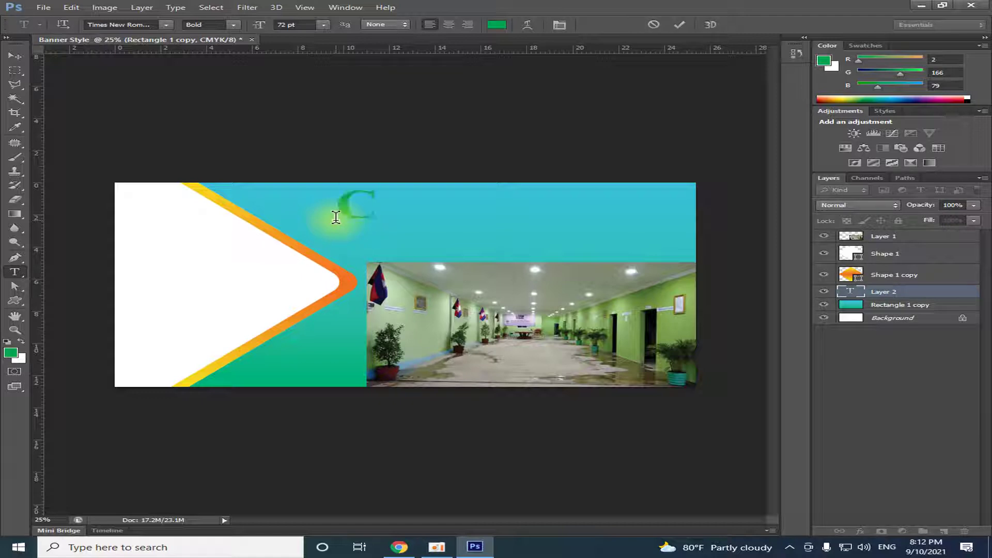
key(BackSpace)
click(497, 25)
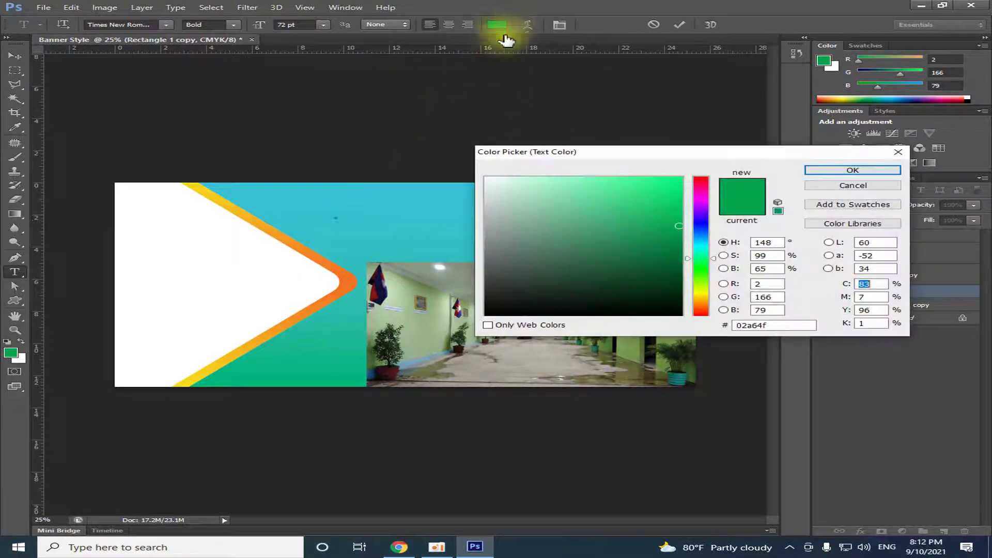
click(423, 155)
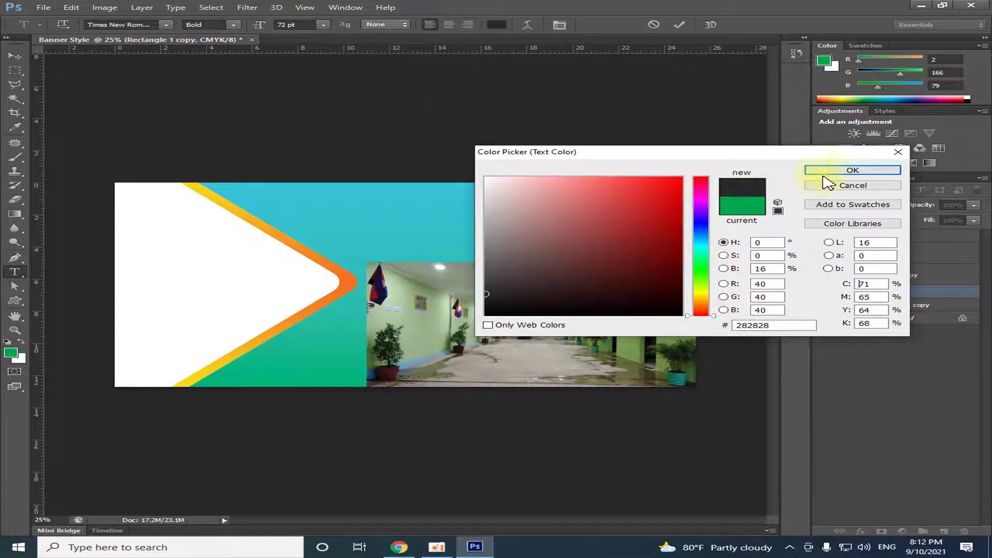
click(853, 170)
text(Ctrl + M)
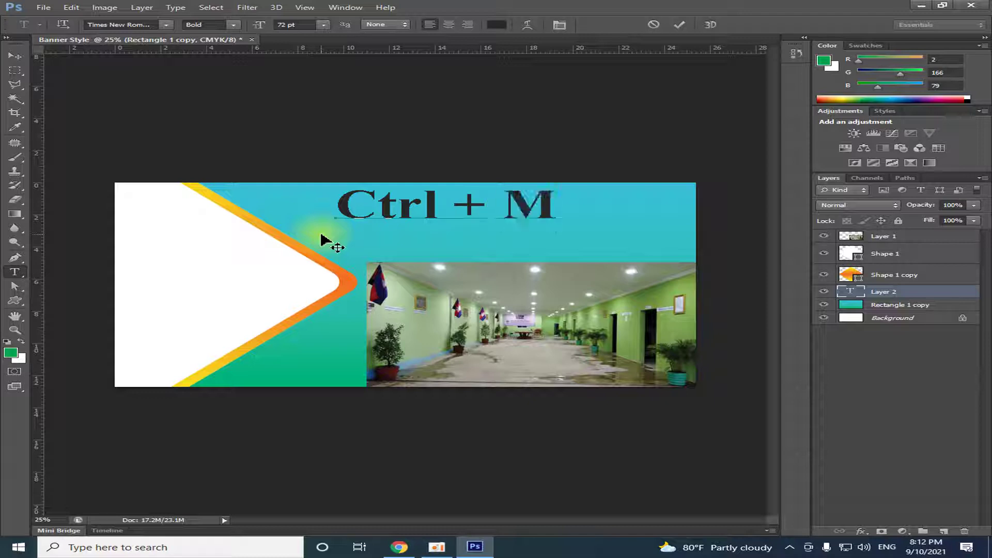
click(14, 56)
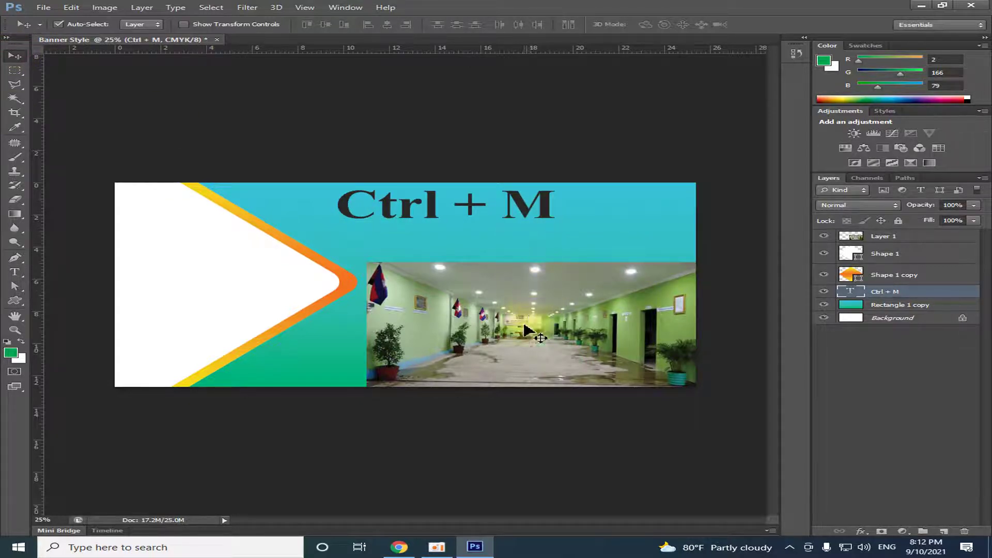
Lighten the hallway photo on Layer 1 with a Curves adjustment.
click(493, 310)
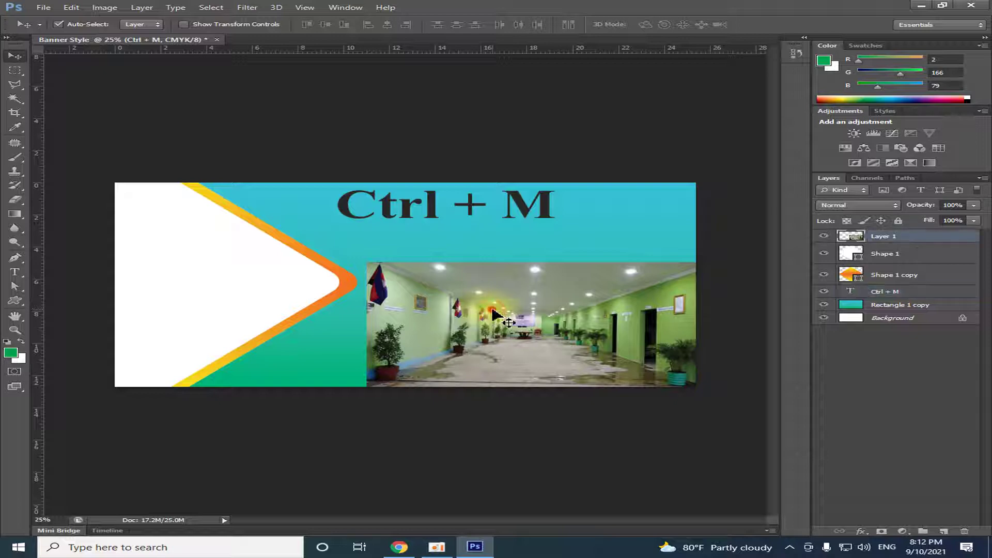
key(ctrl+m)
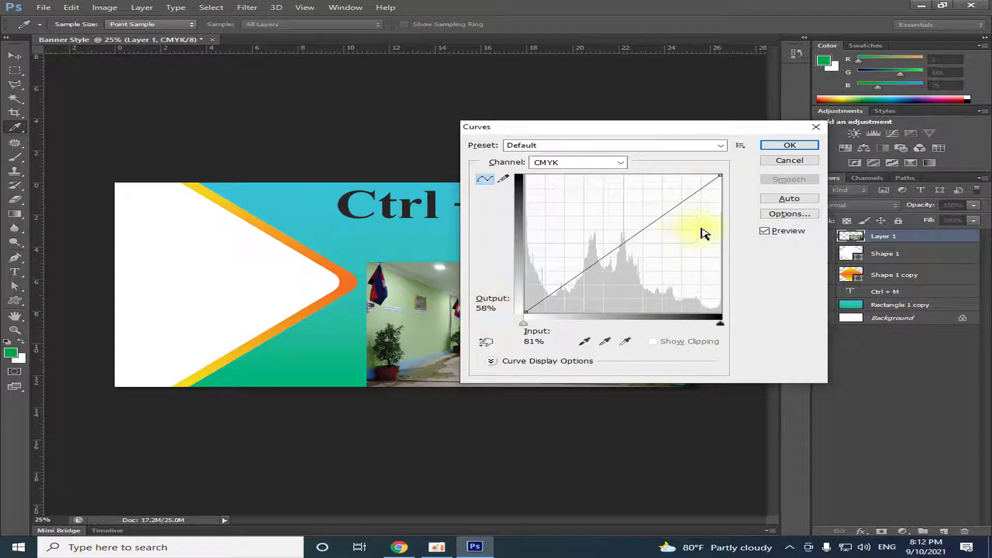
drag(616, 240, 620, 252)
drag(631, 127, 790, 69)
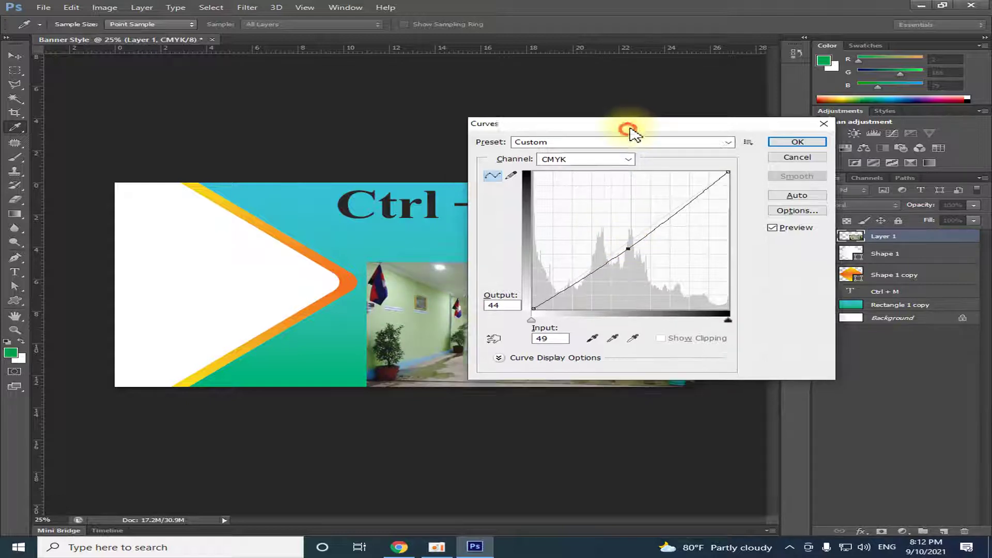
mouse_move(773, 205)
mouse_down()
mouse_move(764, 184)
mouse_move(786, 197)
mouse_up()
click(949, 89)
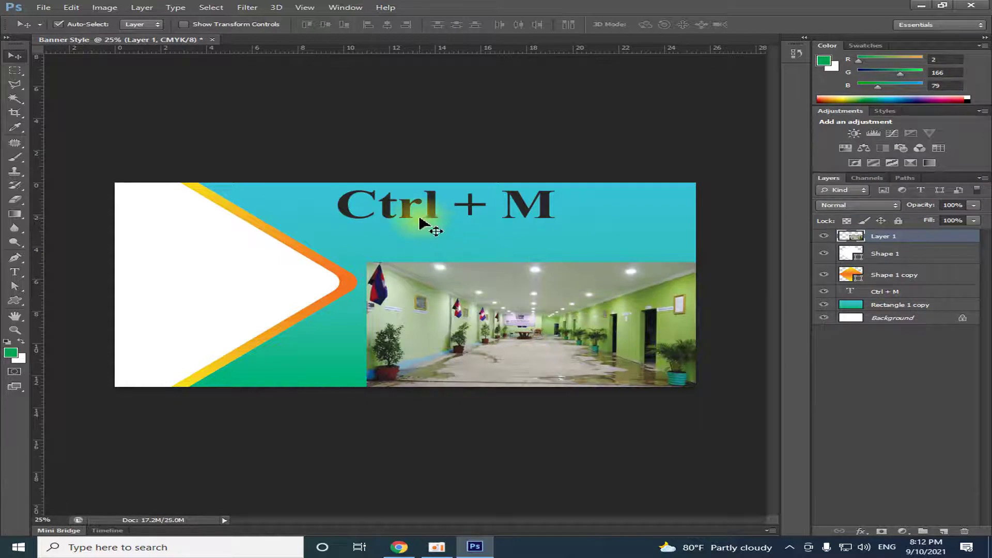
Delete the 'Ctrl + M' text layer from the banner.
click(434, 211)
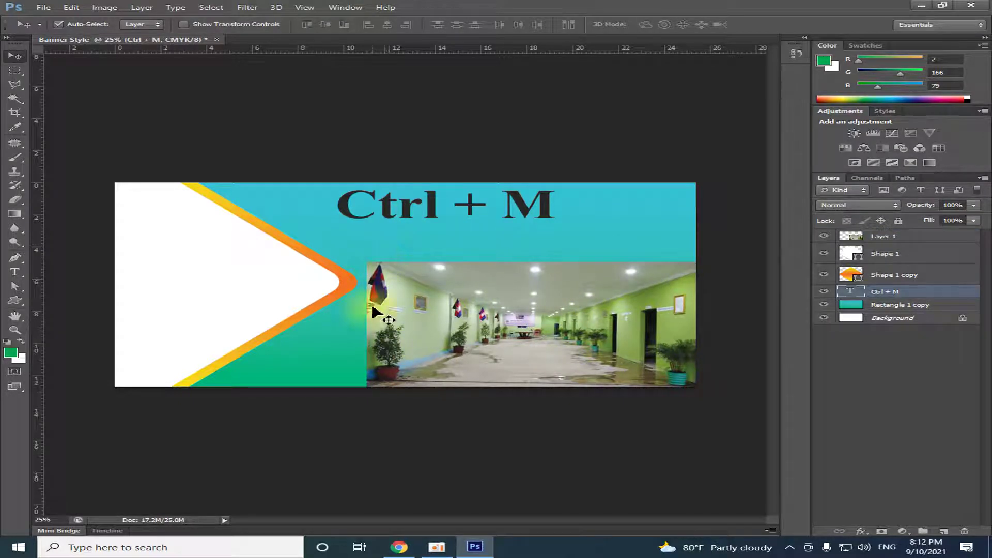
click(433, 206)
key(Delete)
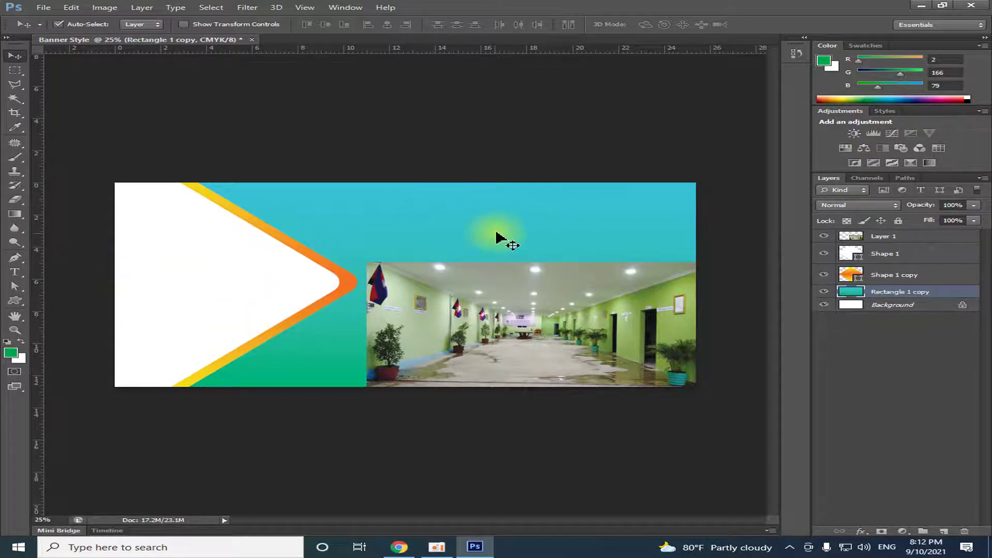
click(170, 281)
Open the BVS school logo photo from Local Disk (E:).
click(182, 119)
click(43, 7)
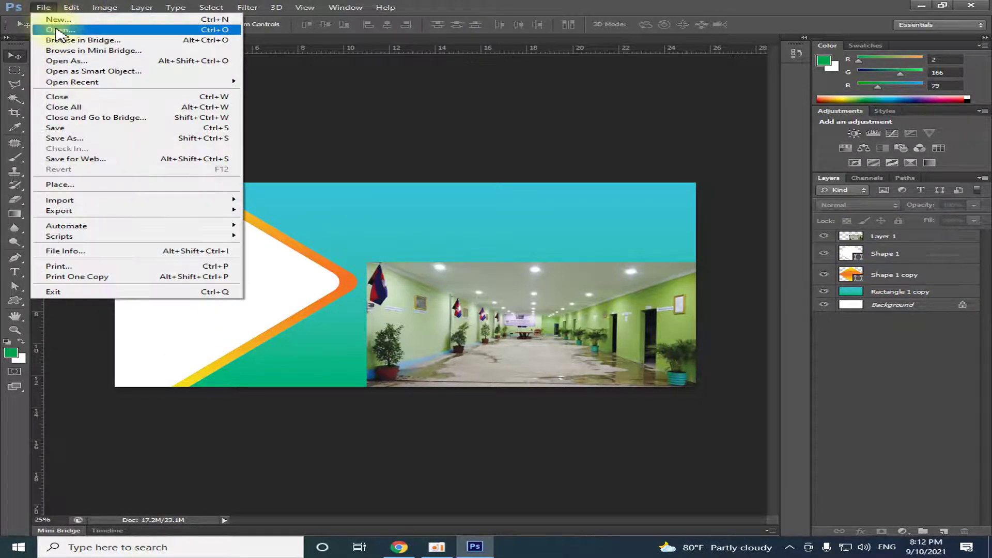
click(59, 29)
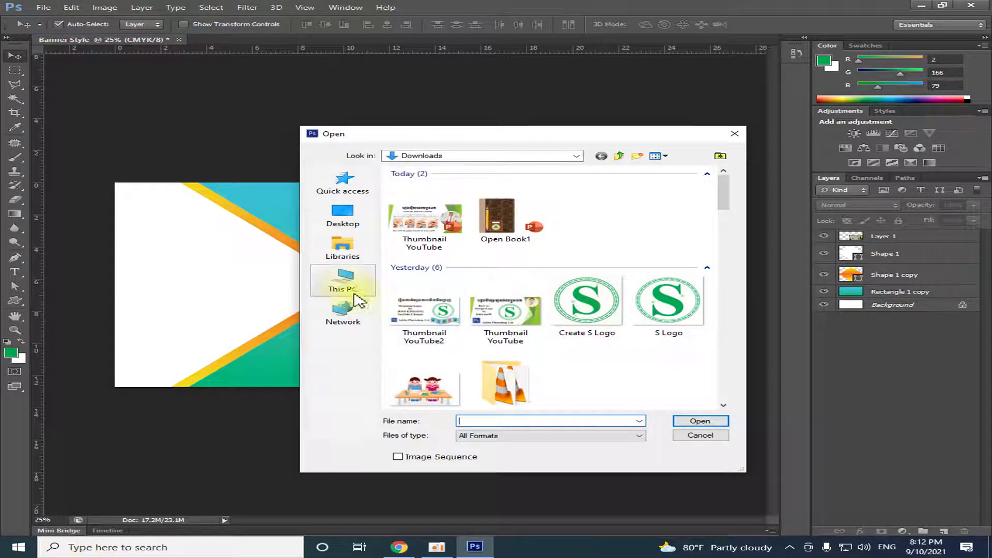
click(343, 282)
drag(726, 214, 729, 274)
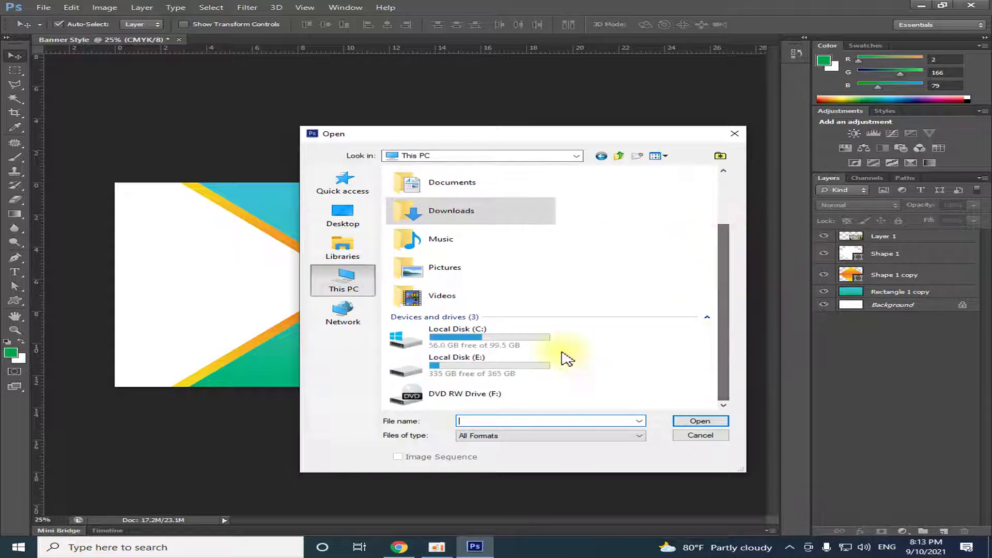
double_click(505, 368)
mouse_move(724, 183)
mouse_down()
mouse_move(724, 400)
mouse_move(726, 351)
mouse_up()
click(512, 299)
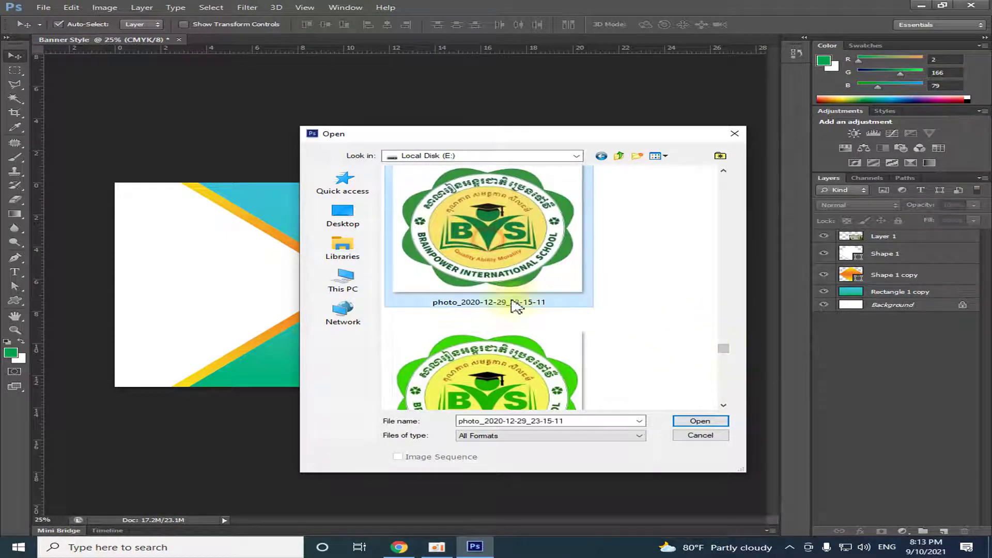
click(698, 422)
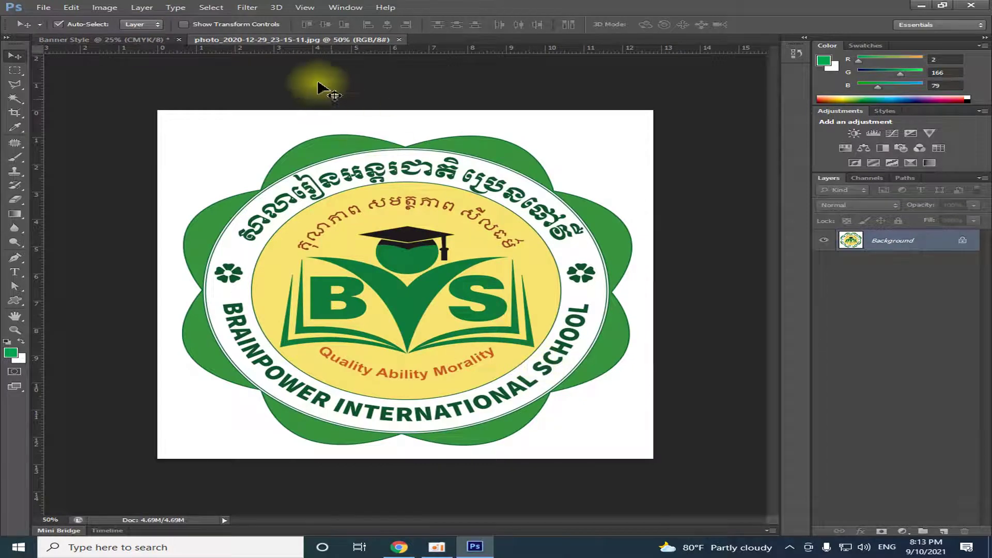
Copy the logo onto the banner's left as Layer 2 and place it below Layer 1.
drag(292, 41, 553, 160)
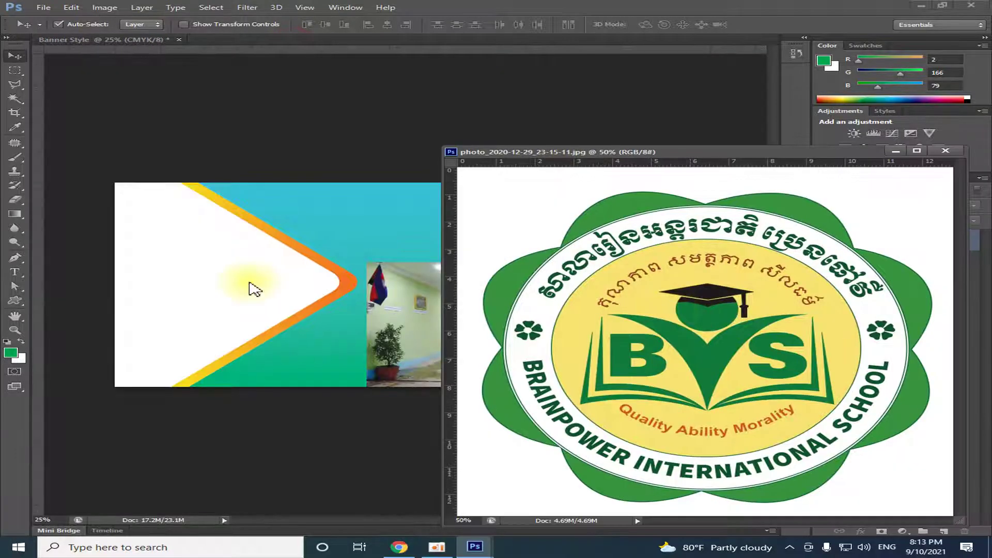
drag(620, 315, 232, 304)
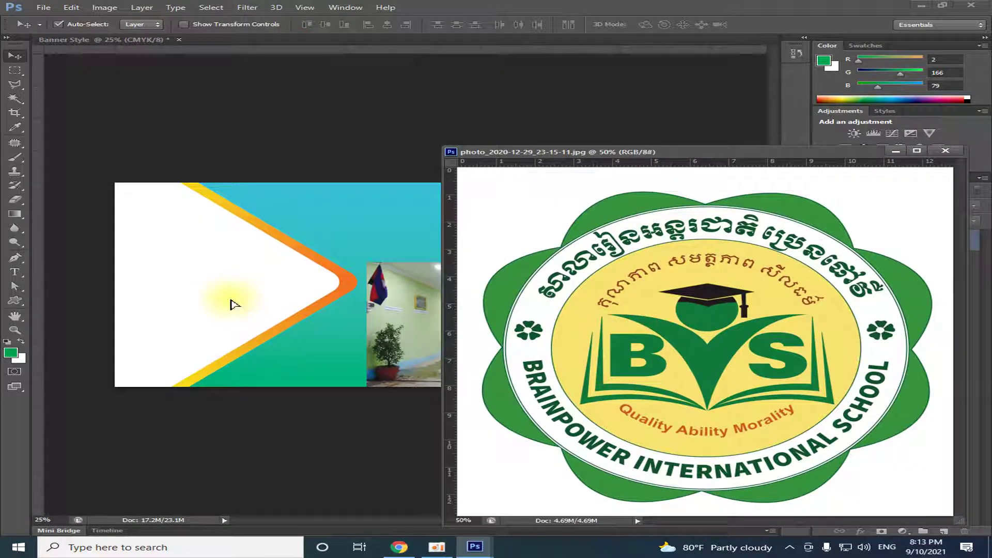
click(946, 150)
mouse_move(278, 282)
mouse_down()
mouse_move(252, 249)
mouse_move(226, 256)
mouse_up()
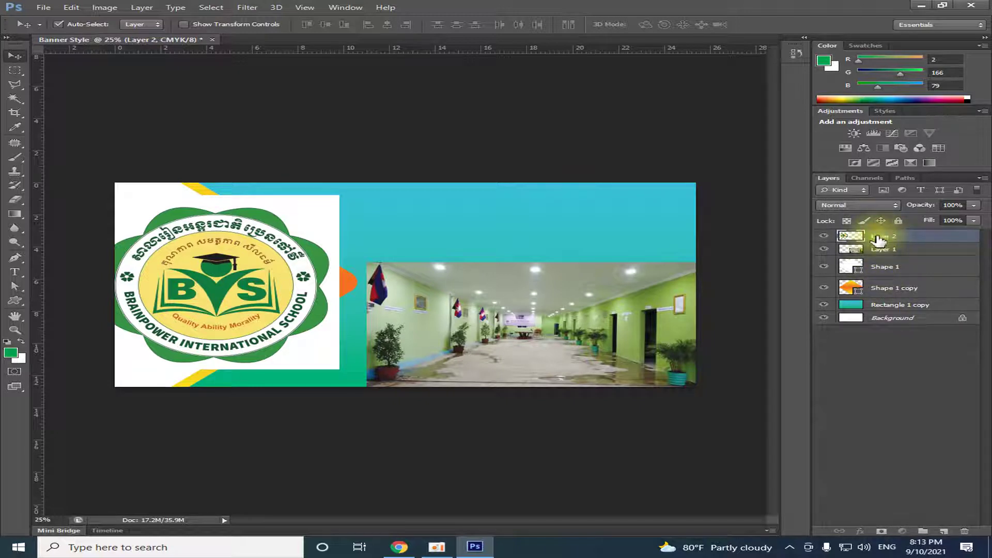
drag(879, 237, 882, 267)
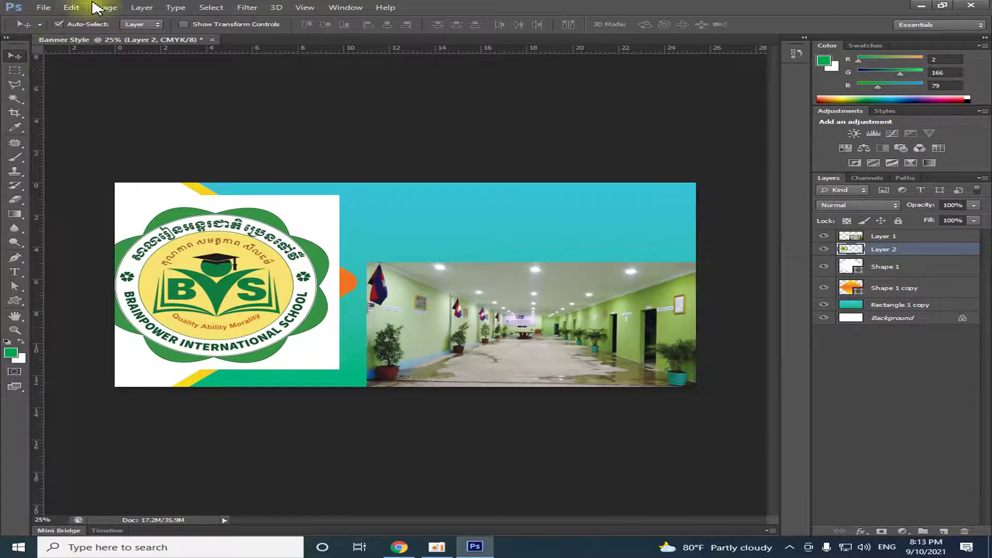
Clip the logo to the arrow, scale it to 70%, then release the clip and move it right.
click(138, 8)
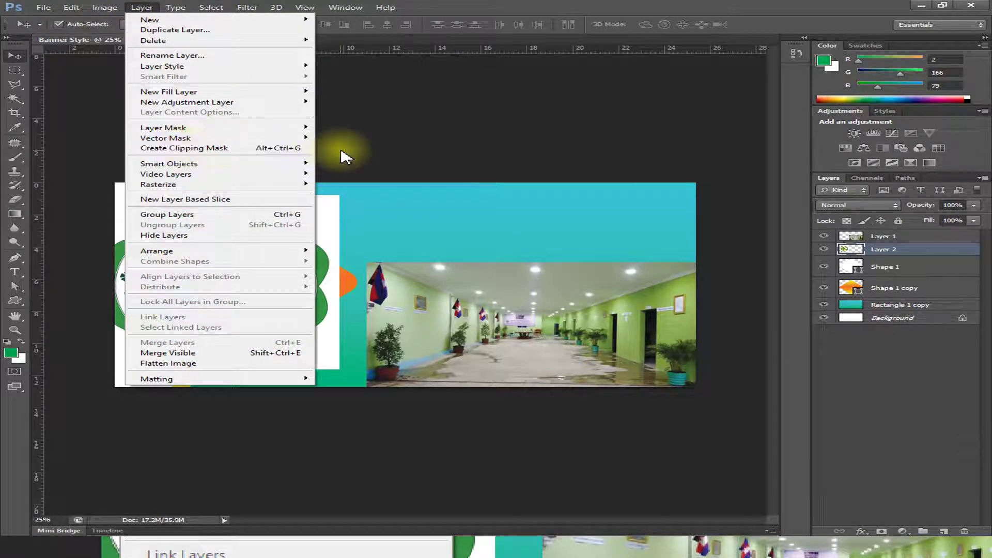
click(290, 148)
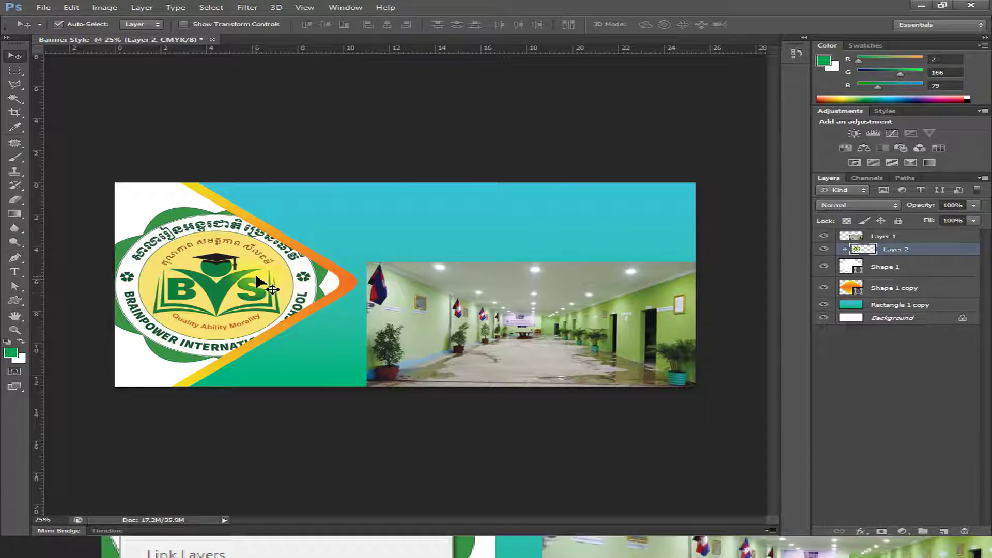
key(ctrl+t)
drag(340, 200, 298, 215)
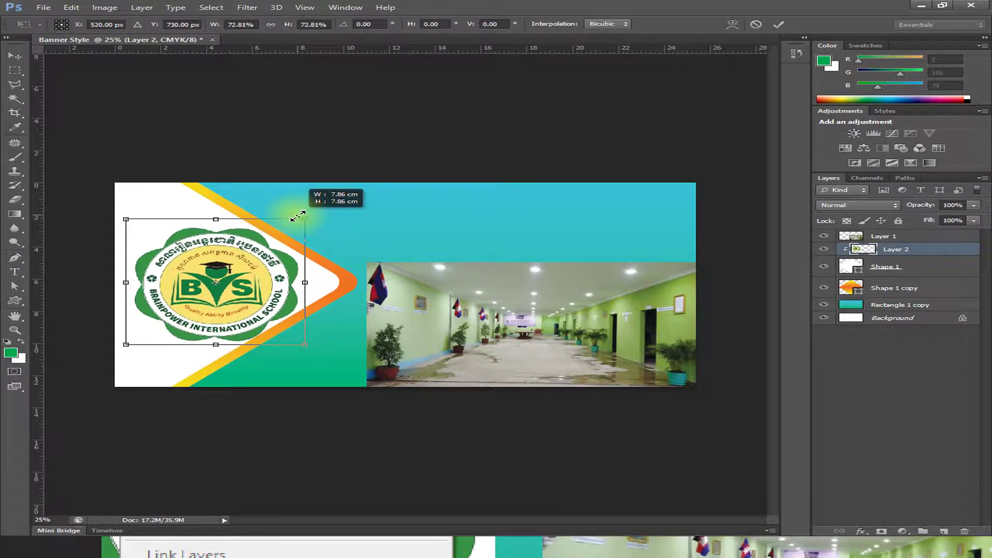
drag(298, 215, 295, 217)
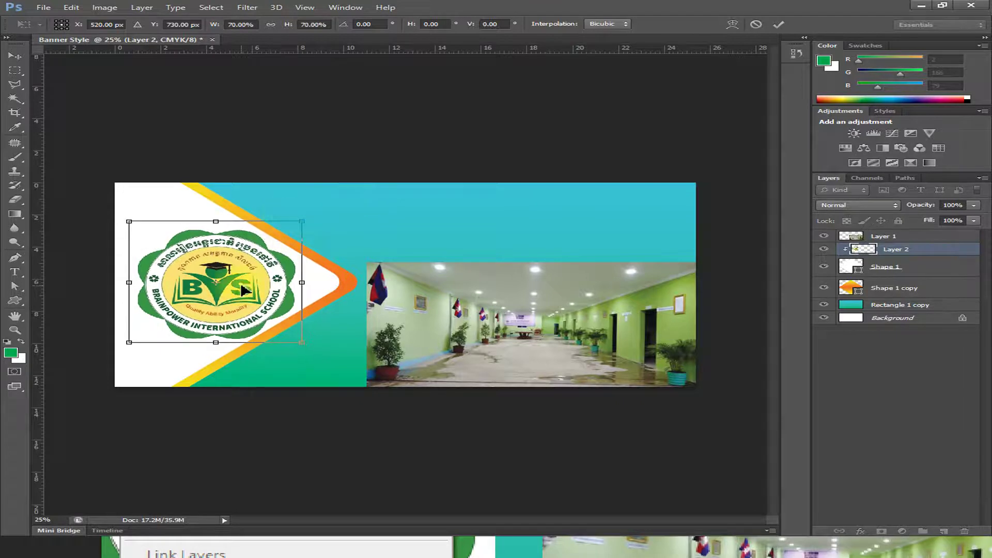
drag(244, 289, 232, 288)
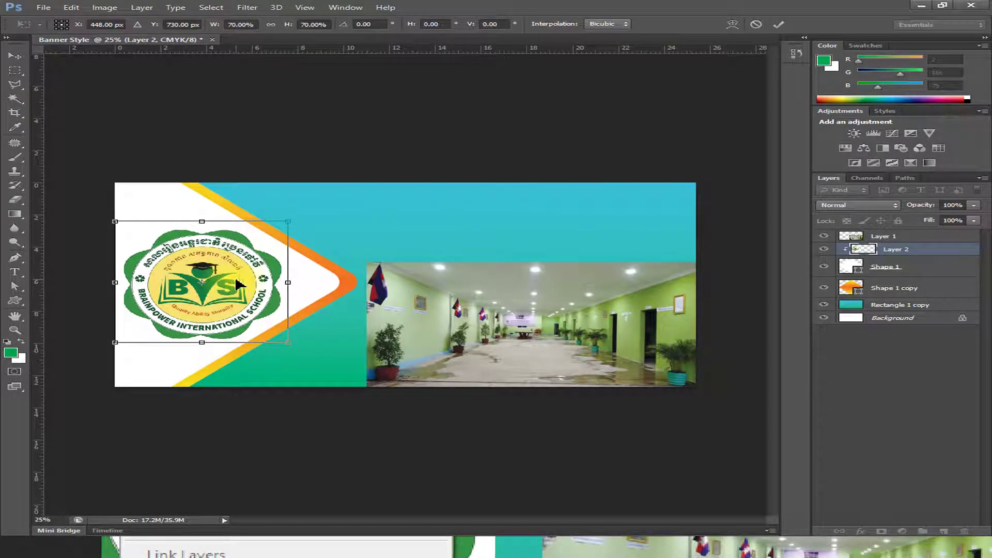
key(Return)
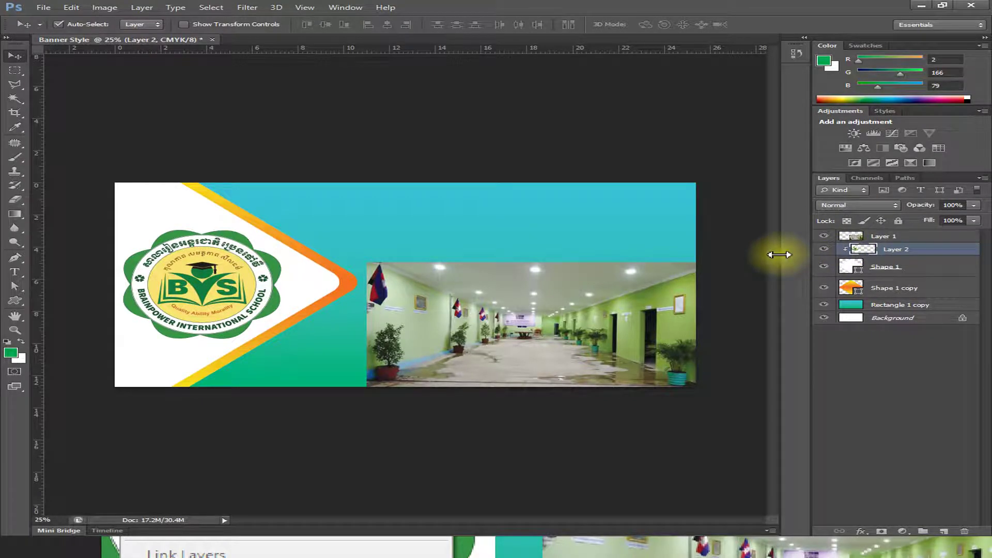
key(ctrl+alt+g)
mouse_move(260, 254)
mouse_down()
mouse_move(462, 253)
mouse_move(409, 253)
mouse_up()
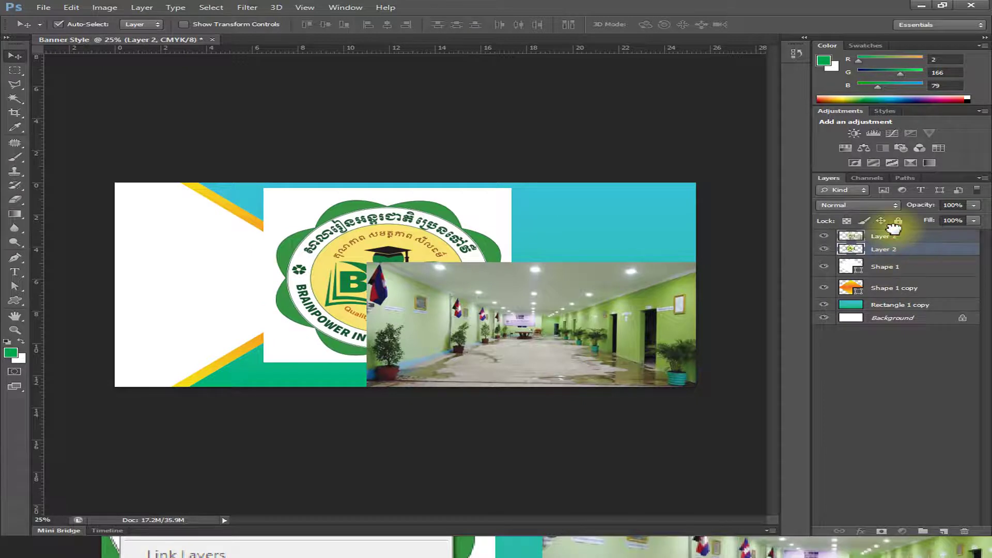
Move Layer 2 above Layer 1 and delete the logo's white background with the Magic Wand.
drag(893, 236, 892, 231)
drag(384, 246, 438, 246)
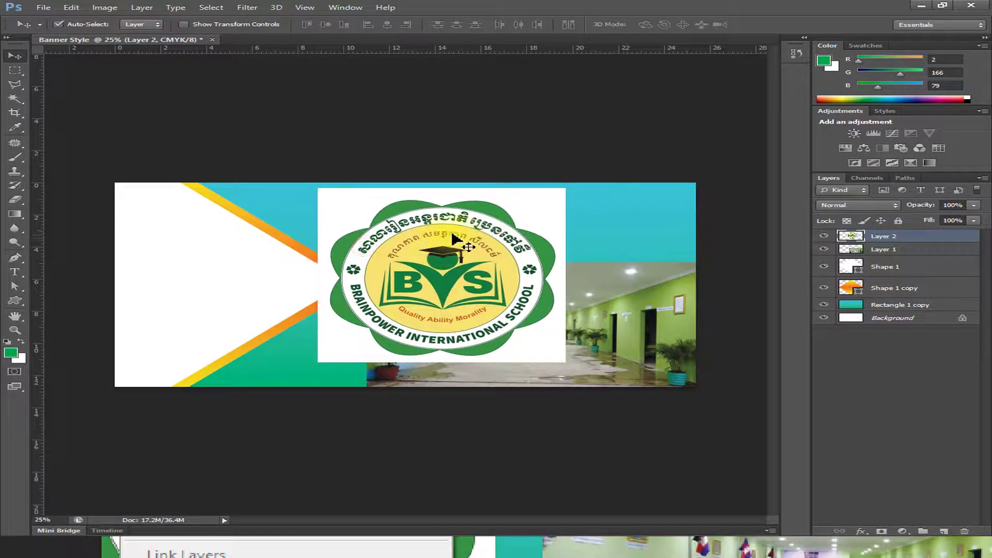
click(15, 86)
click(14, 100)
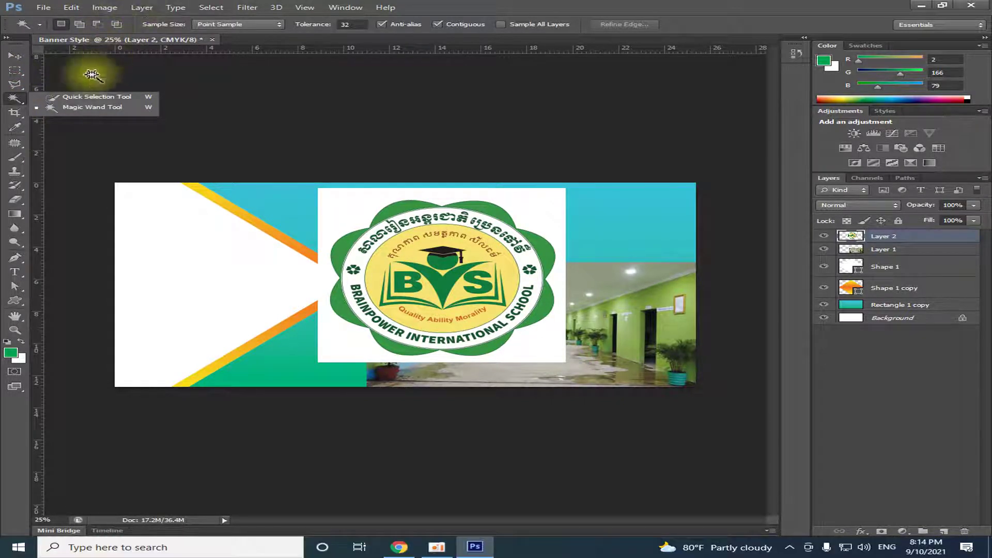
click(70, 107)
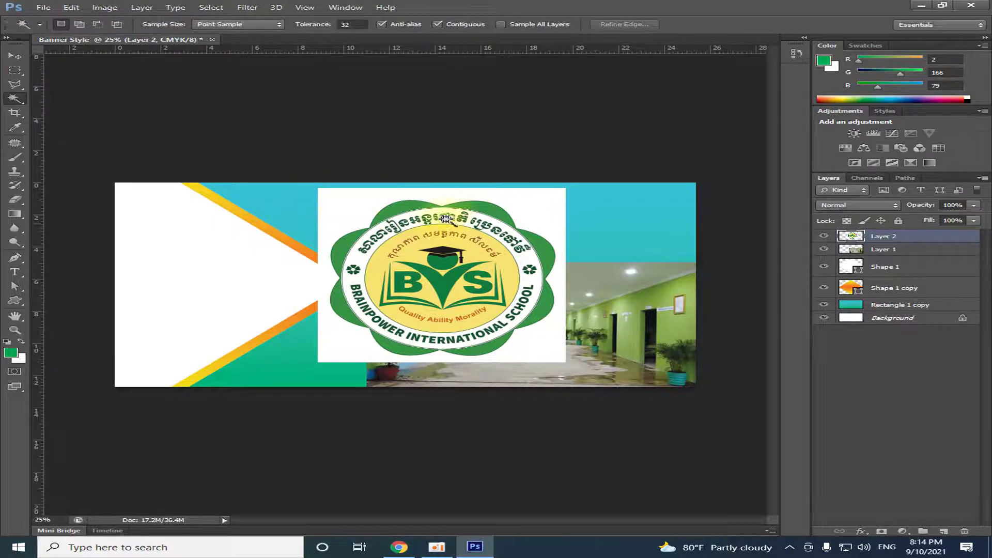
click(523, 206)
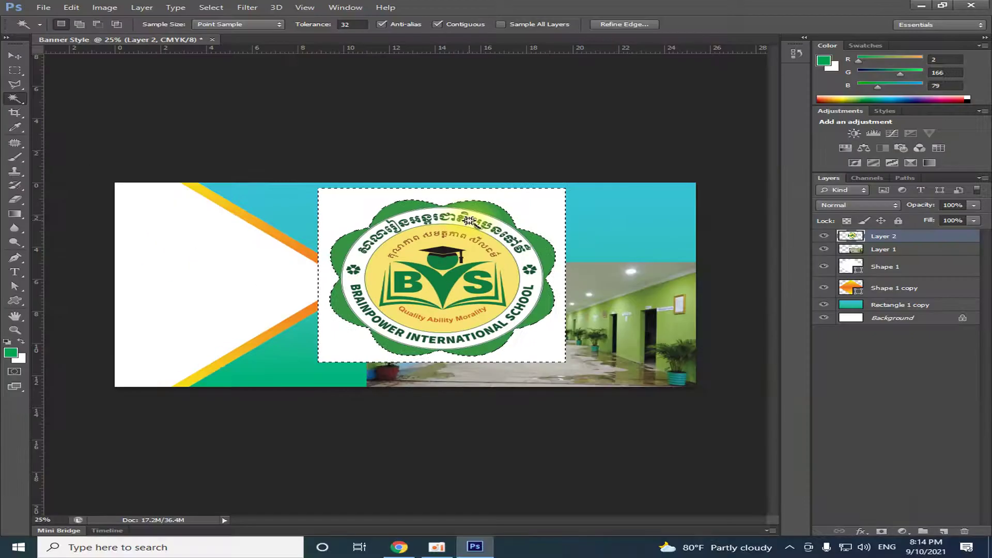
key(Delete)
key(ctrl+d)
click(15, 56)
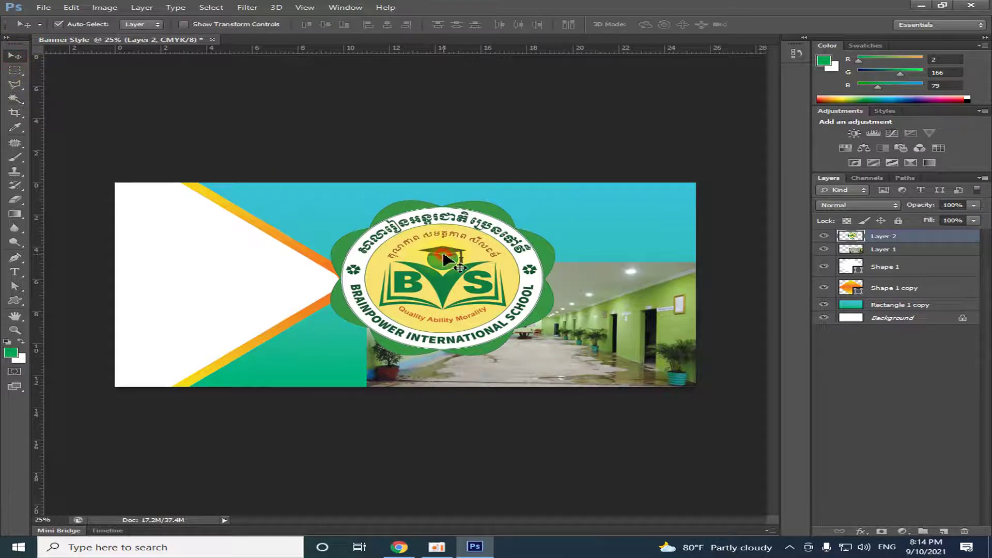
Shrink the logo and move it onto the teal area above the hallway photo.
key(ctrl+t)
drag(555, 202, 494, 250)
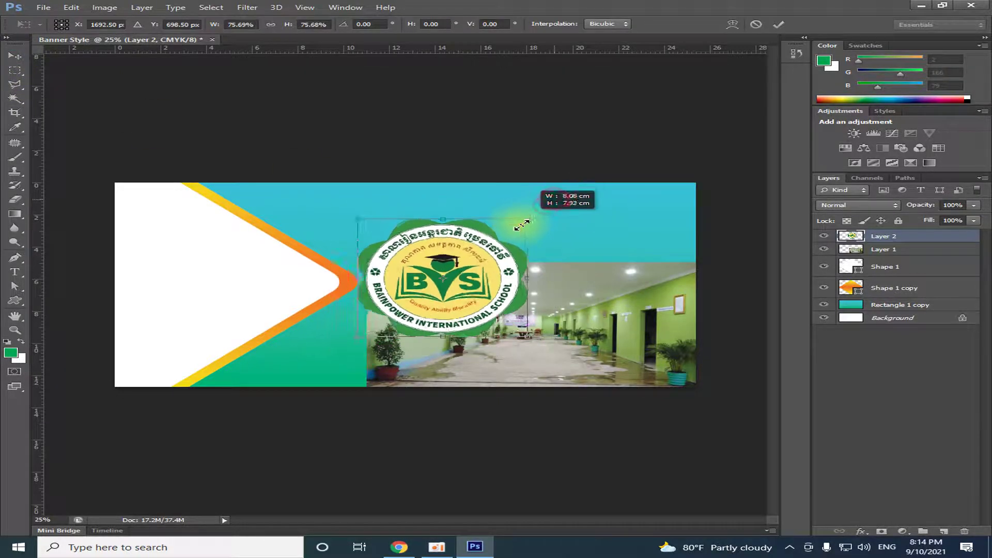
key(Return)
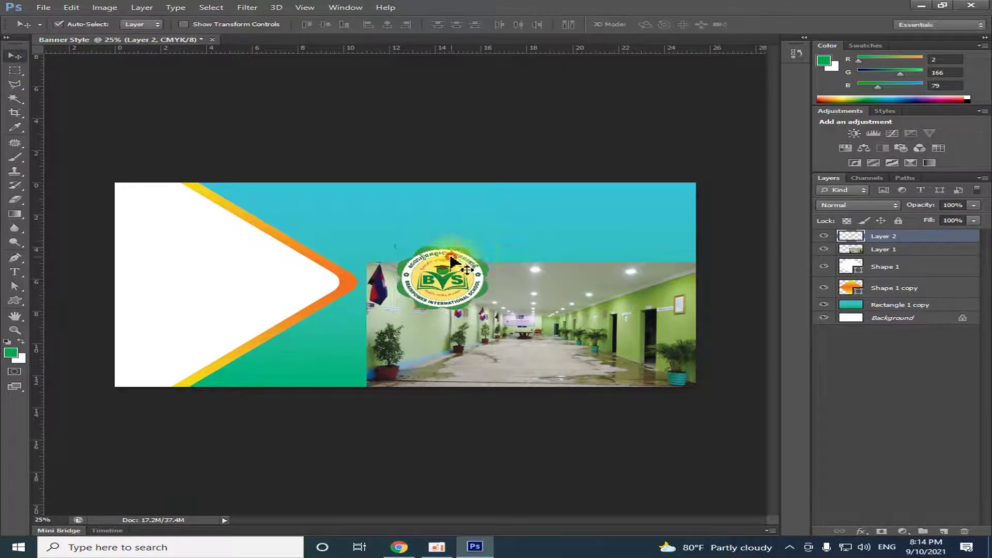
drag(454, 264, 420, 209)
Shrink the logo slightly twice more to refine its size in the teal band.
key(ctrl+t)
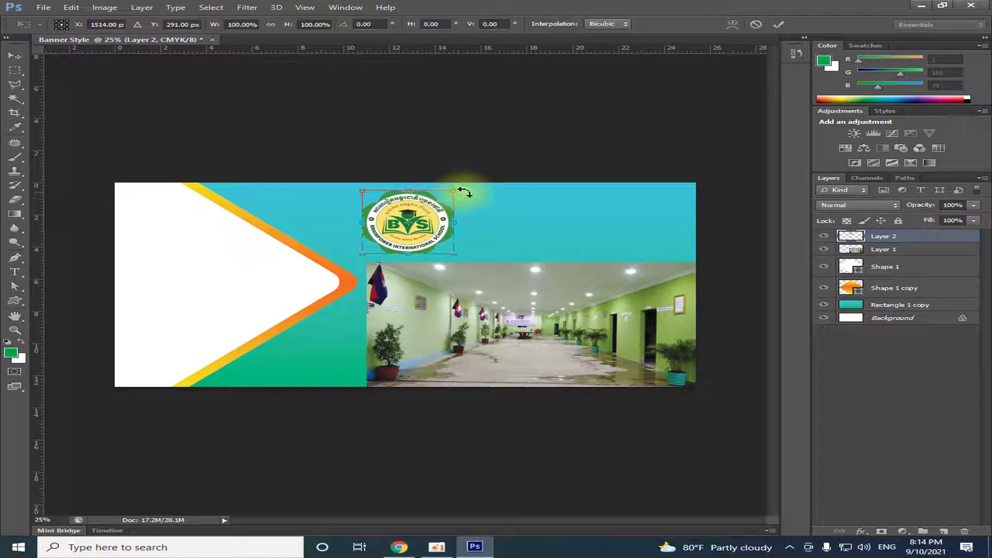
drag(454, 192, 436, 216)
key(Return)
key(ctrl+t)
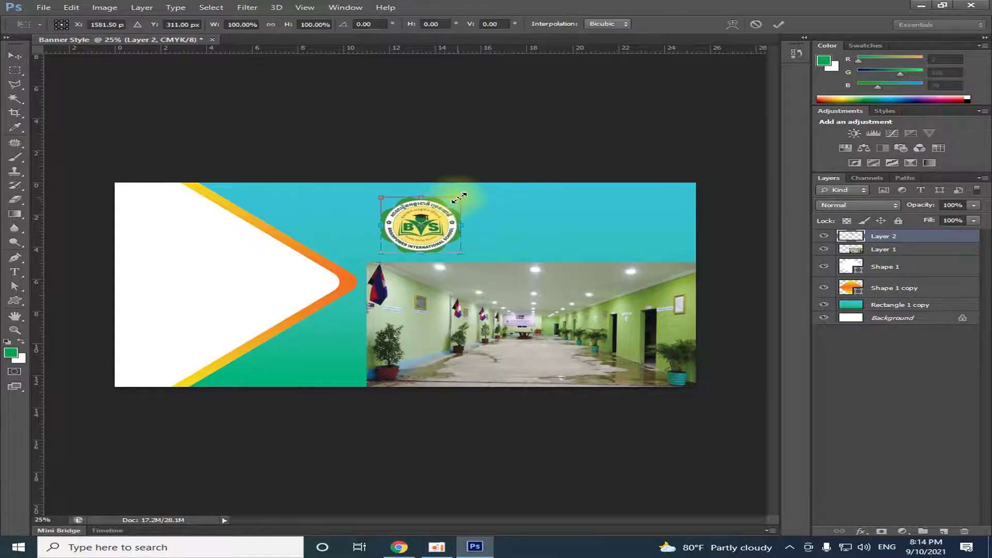
drag(459, 197, 423, 210)
key(Return)
scroll(411, 244, up, 1)
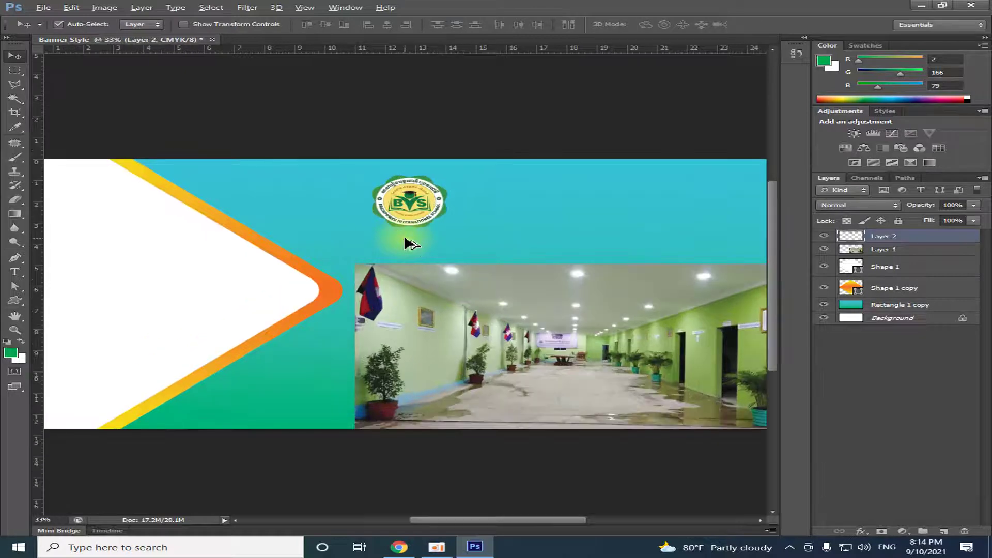
scroll(410, 244, down, 1)
scroll(411, 244, down, 1)
scroll(411, 244, down, 1)
scroll(412, 246, up, 2)
scroll(411, 246, down, 1)
scroll(411, 247, up, 1)
scroll(411, 247, down, 1)
Enlarge the logo to about 146% and nudge it slightly down above the photo.
click(436, 137)
click(411, 214)
key(ctrl+t)
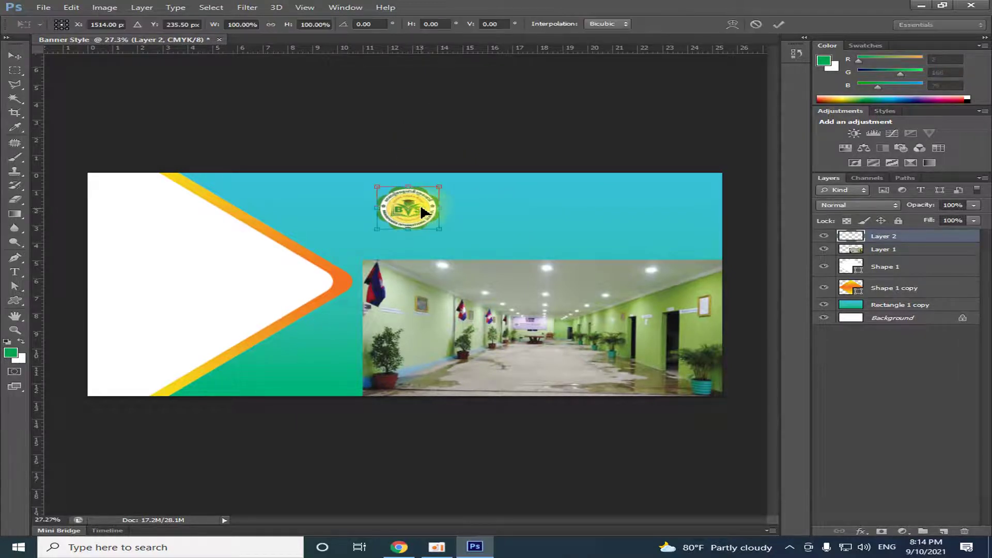
drag(439, 187, 453, 176)
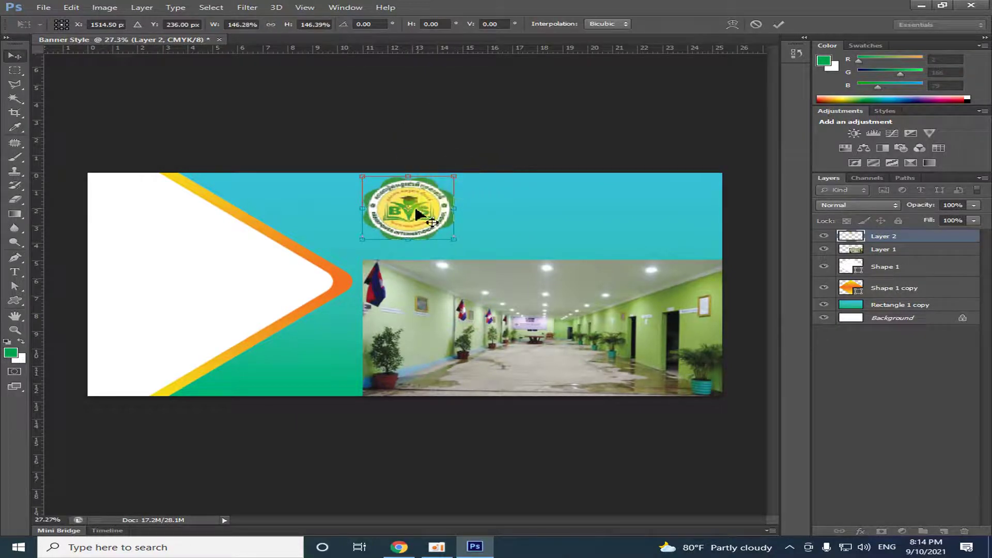
key(Return)
drag(416, 211, 408, 221)
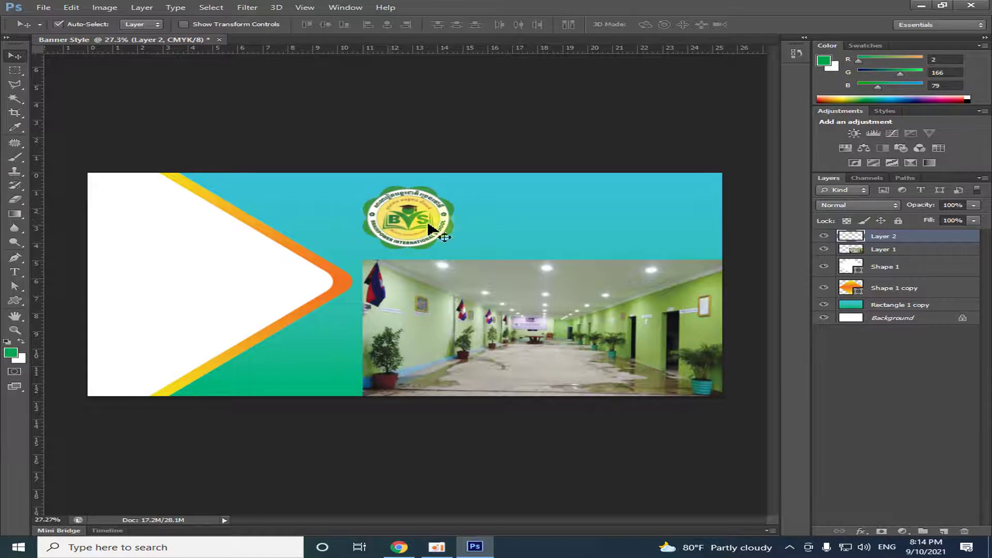
click(14, 273)
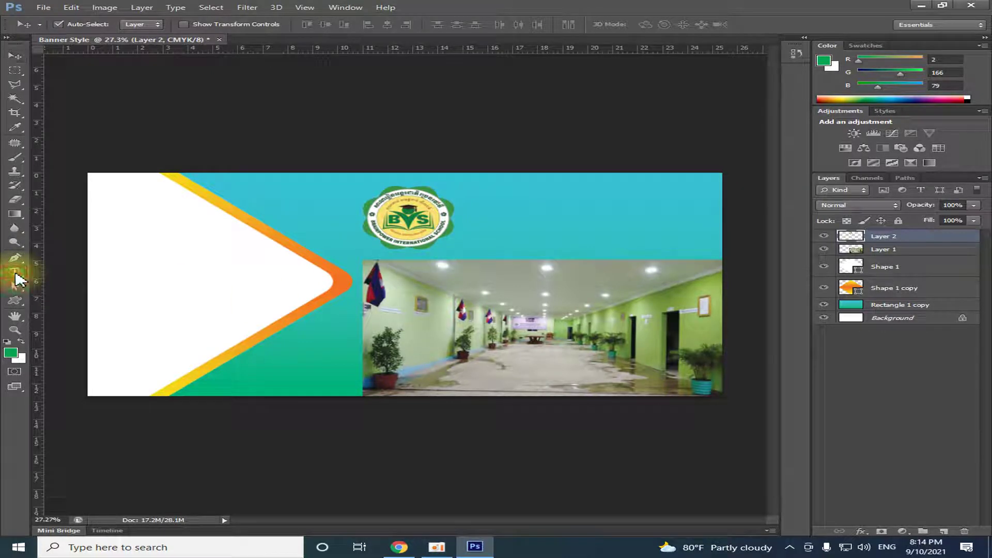
Add the Khmer title text right of the logo, trying sizes 14, 18 and 30 pt.
click(476, 206)
text(សាលារៀន)
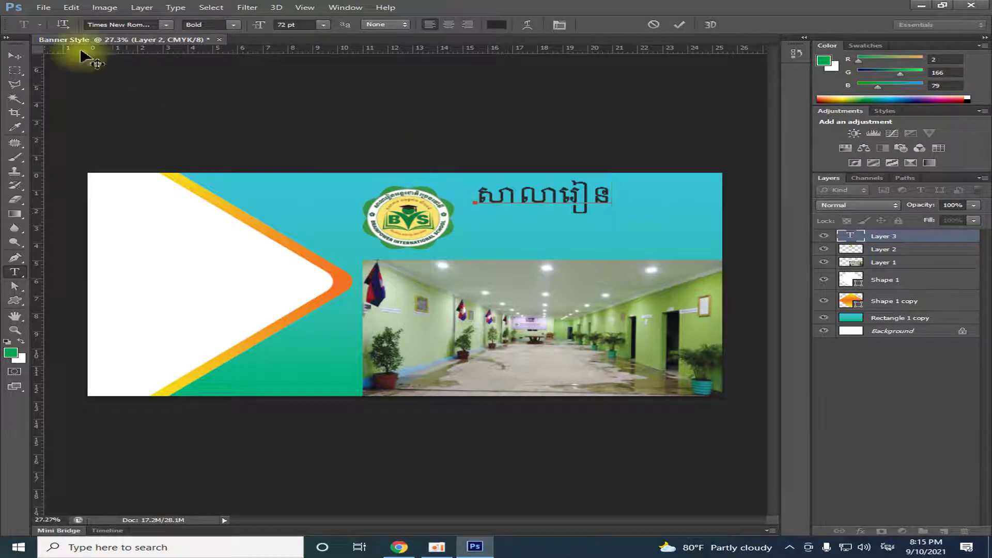
click(475, 195)
key(ctrl+a)
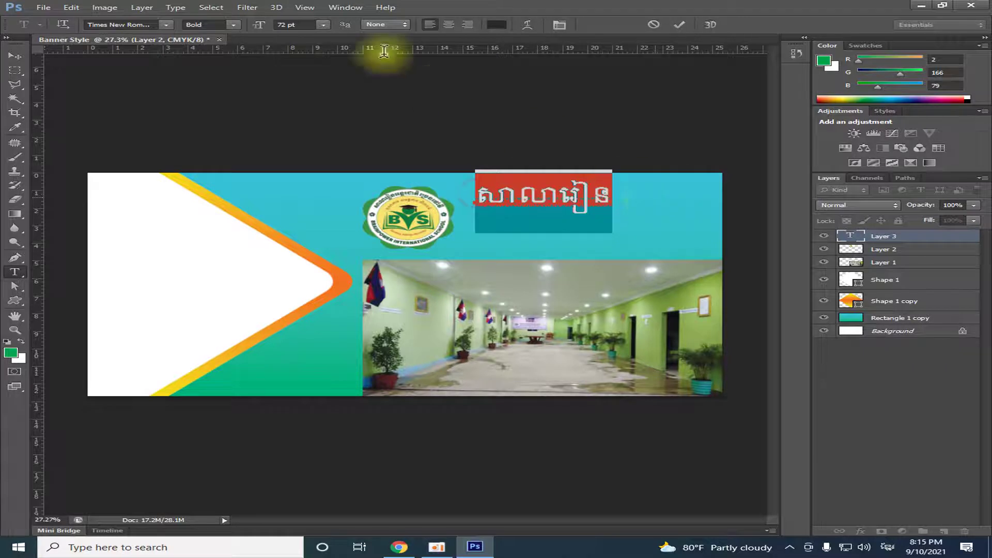
click(324, 24)
click(309, 129)
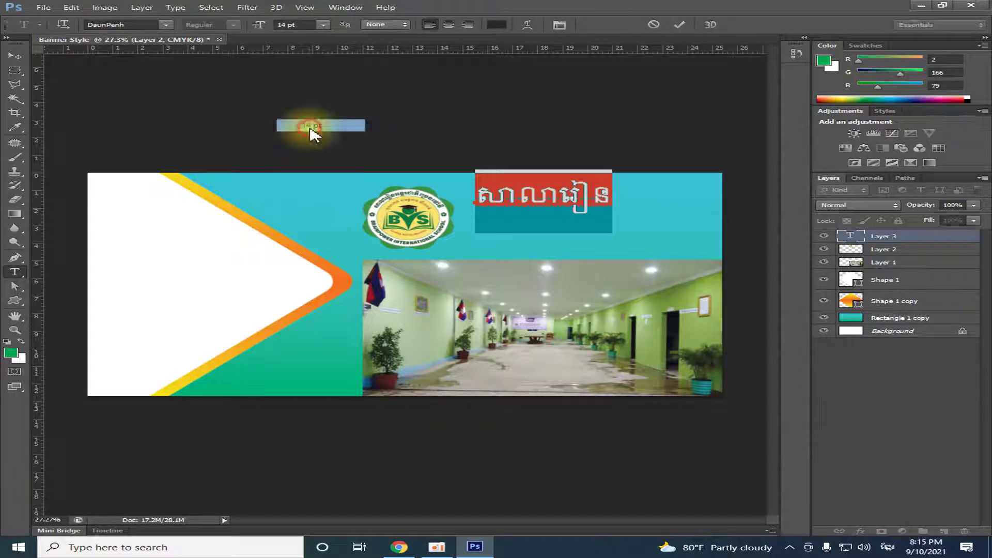
click(324, 24)
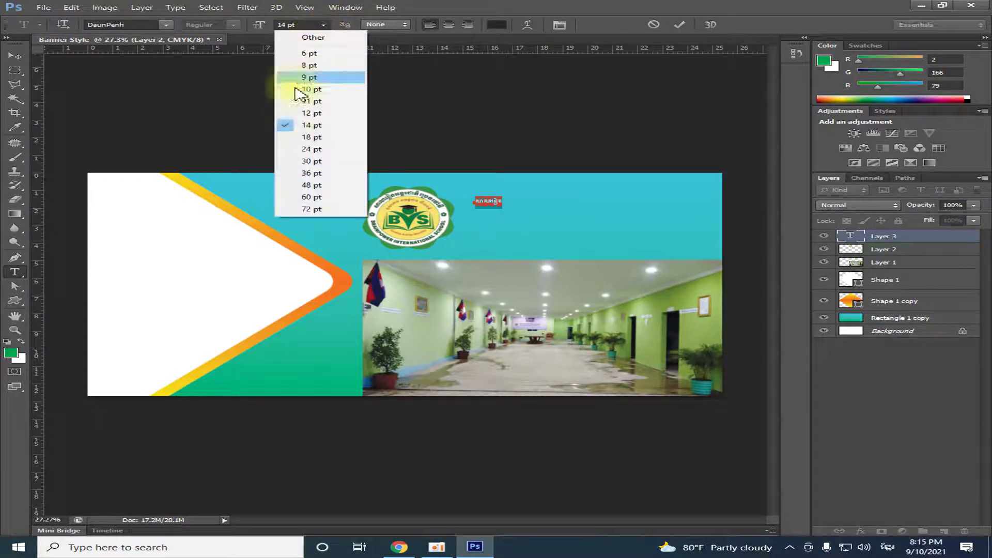
click(312, 137)
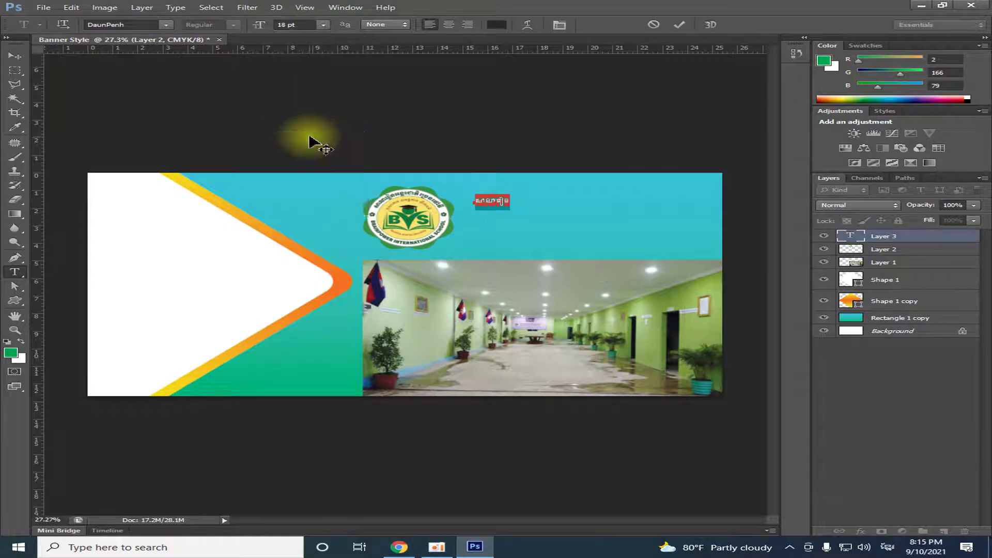
click(322, 24)
click(312, 161)
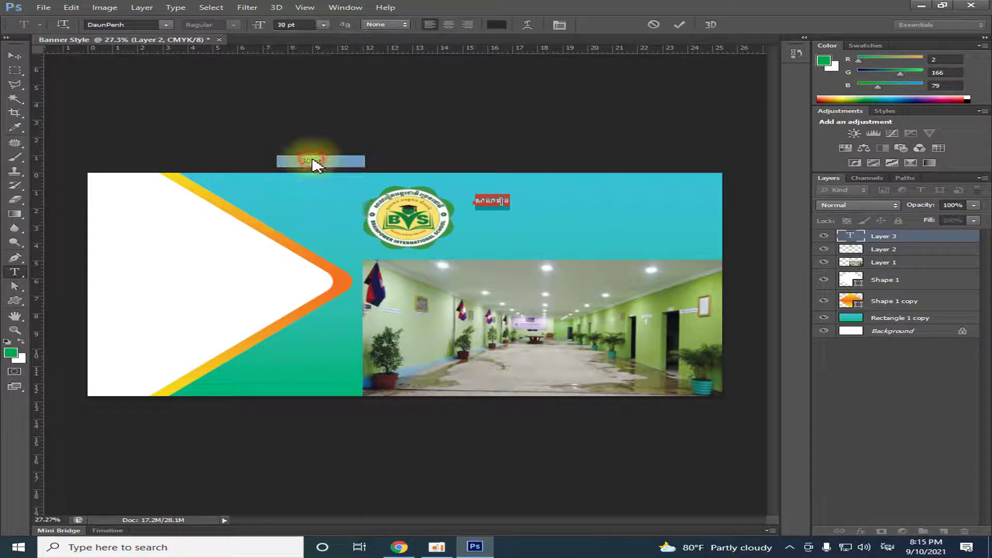
Set the Khmer title to Khmer OS Muol Light at 18 pt.
click(165, 25)
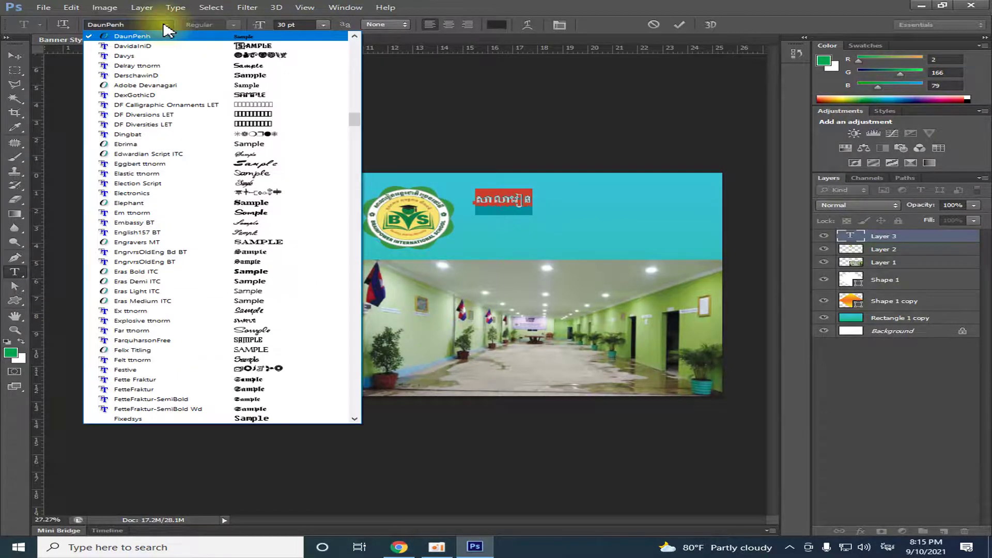
mouse_move(358, 117)
mouse_down()
mouse_move(348, 77)
mouse_move(354, 45)
mouse_move(351, 217)
mouse_up()
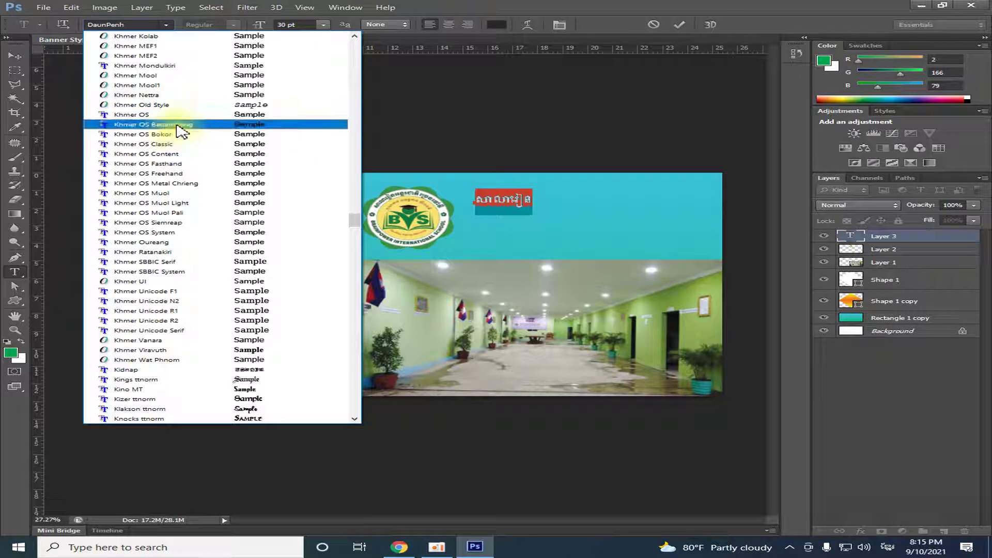
click(189, 204)
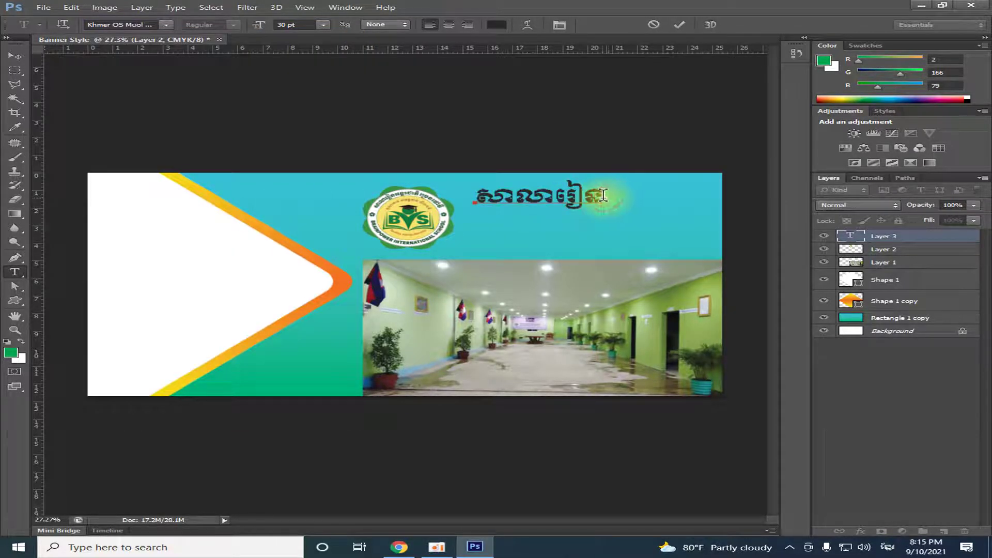
click(324, 24)
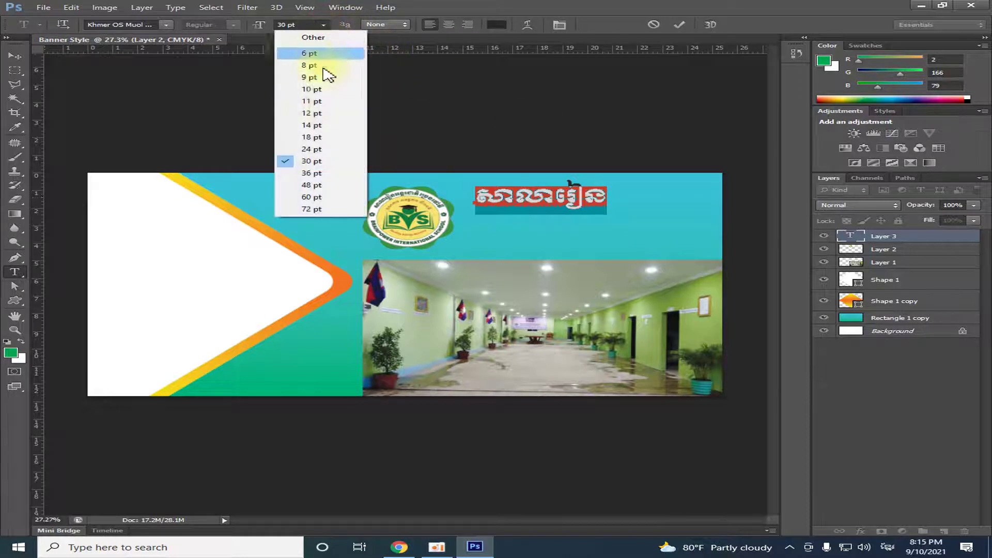
click(326, 134)
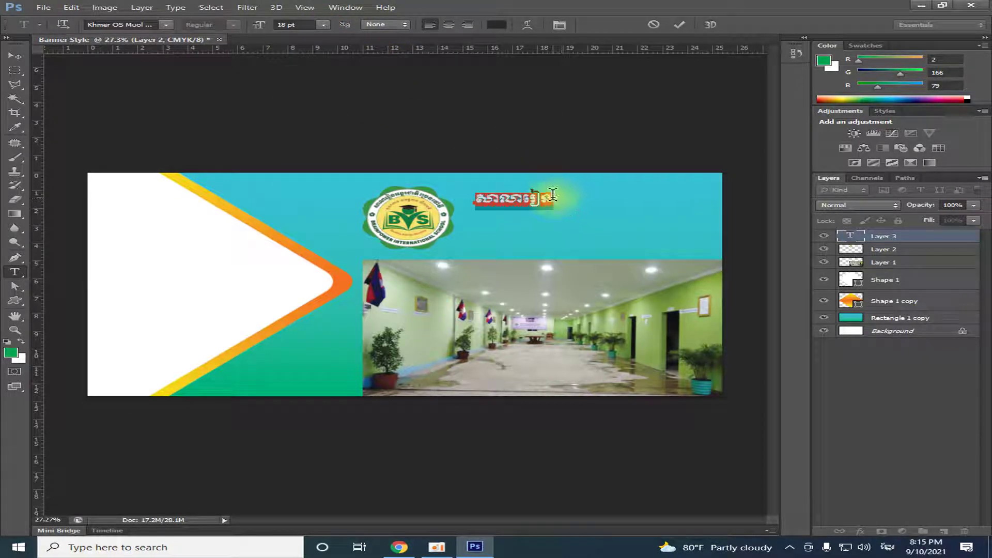
click(553, 194)
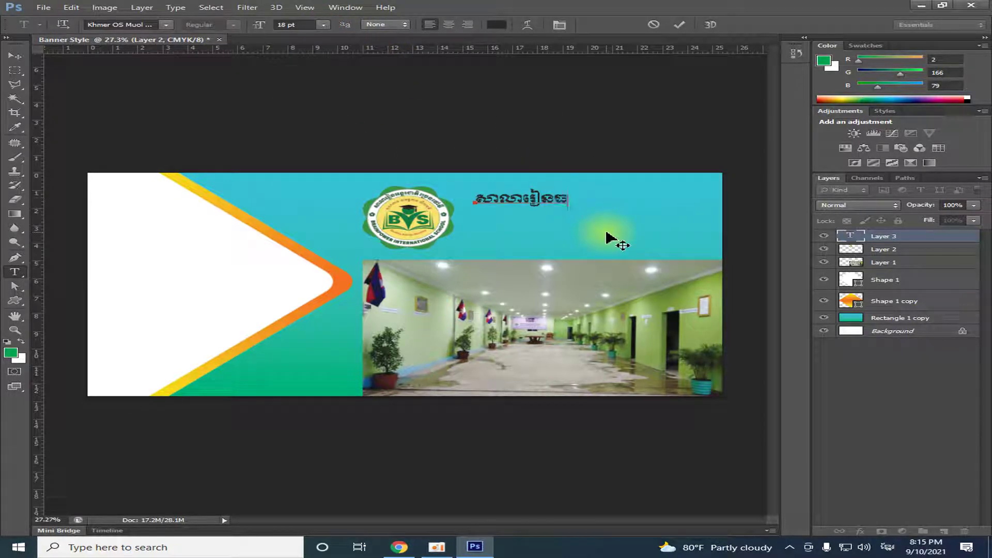
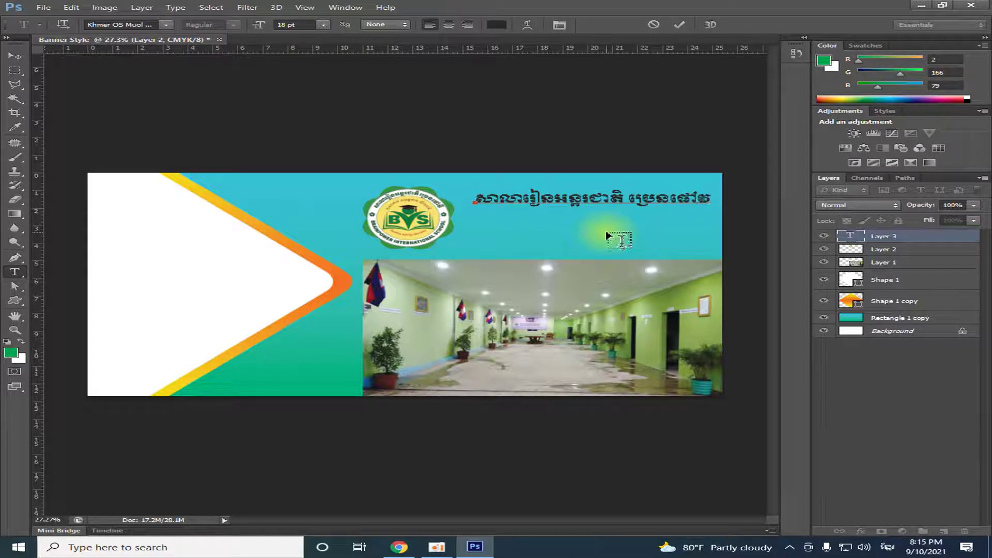
Nudge the Khmer title slightly left and down.
click(13, 55)
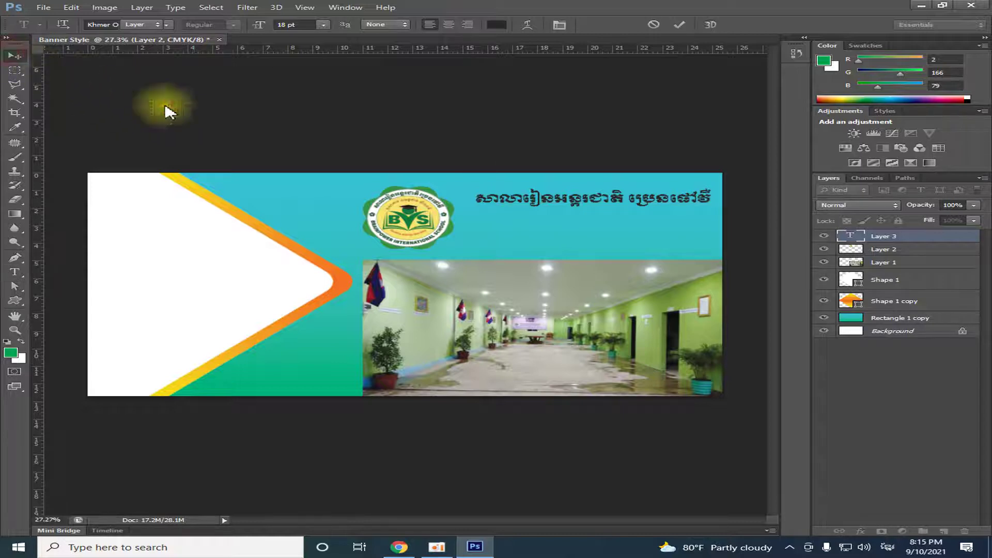
drag(652, 210, 640, 199)
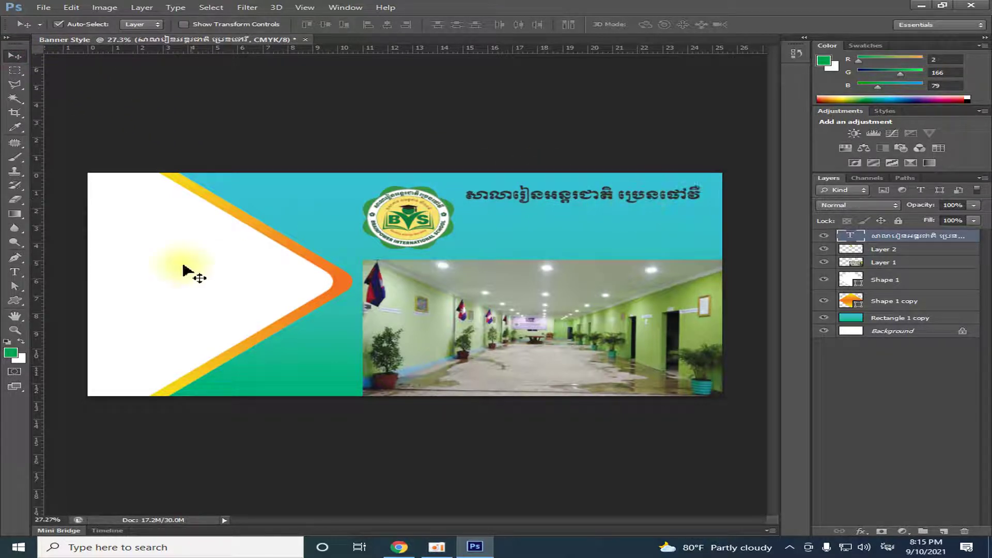
click(14, 272)
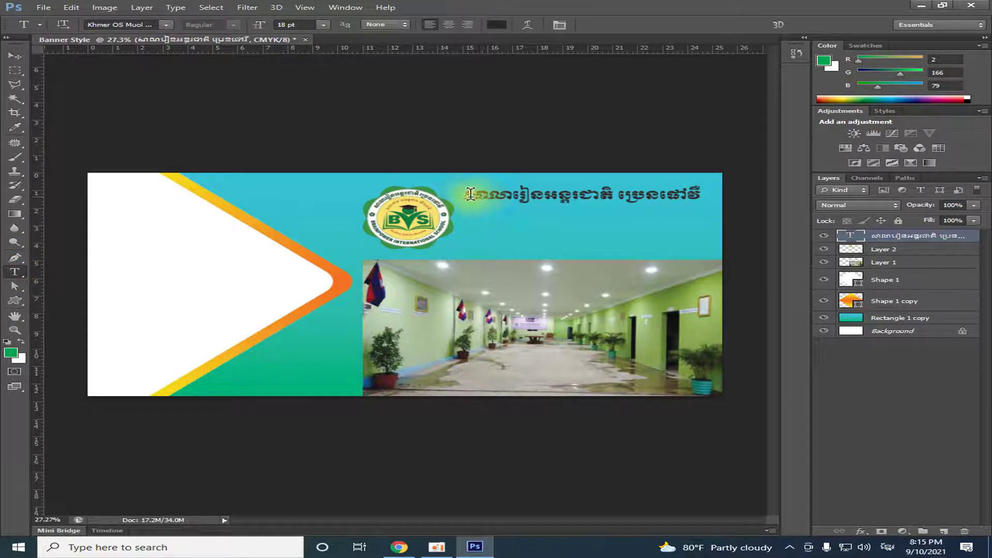
click(14, 55)
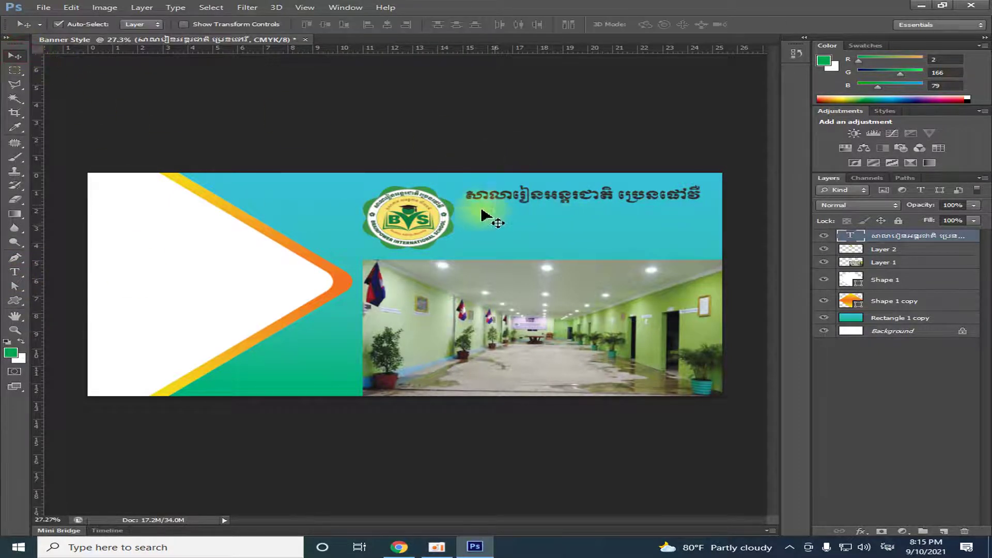
Shrink the logo with Free Transform and move it further left.
click(419, 223)
key(ctrl+t)
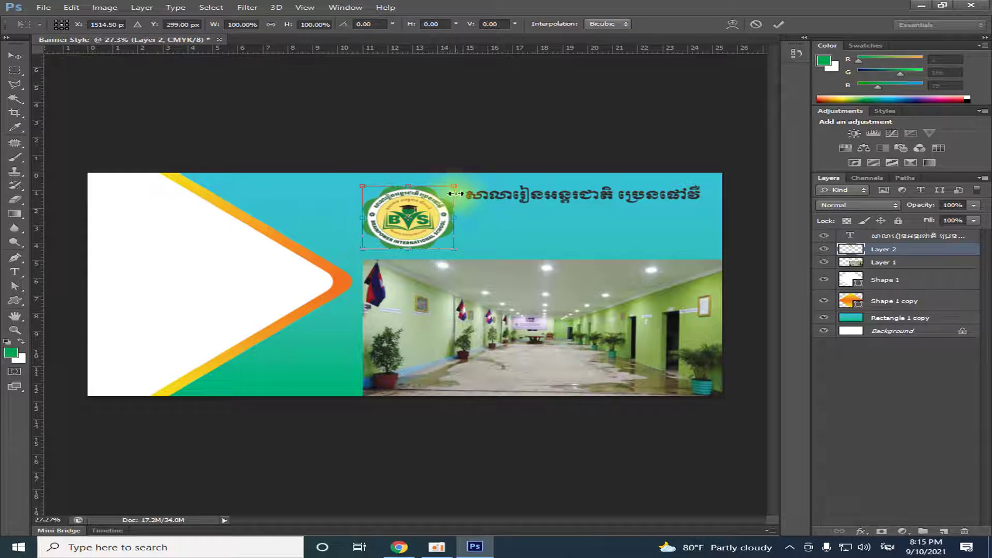
drag(454, 186, 421, 204)
key(Return)
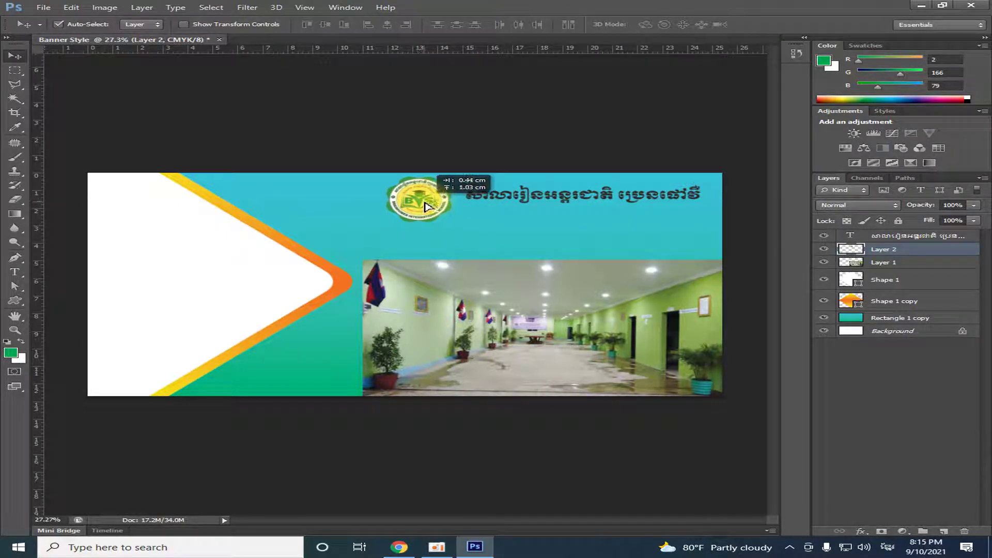
drag(422, 206, 296, 201)
Move the Khmer title beside the logo and enlarge it to about 155% width.
drag(568, 200, 462, 200)
key(ctrl+t)
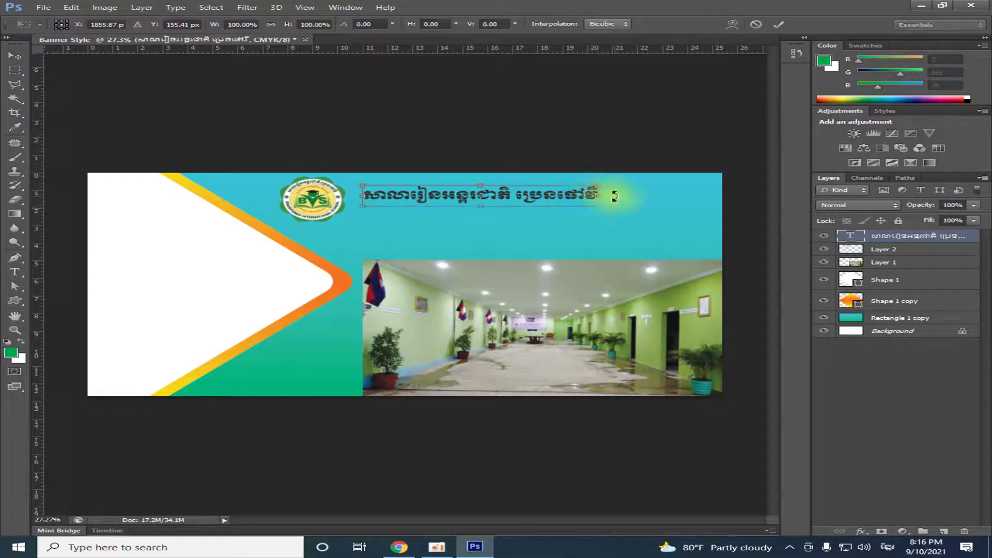
drag(599, 186, 642, 180)
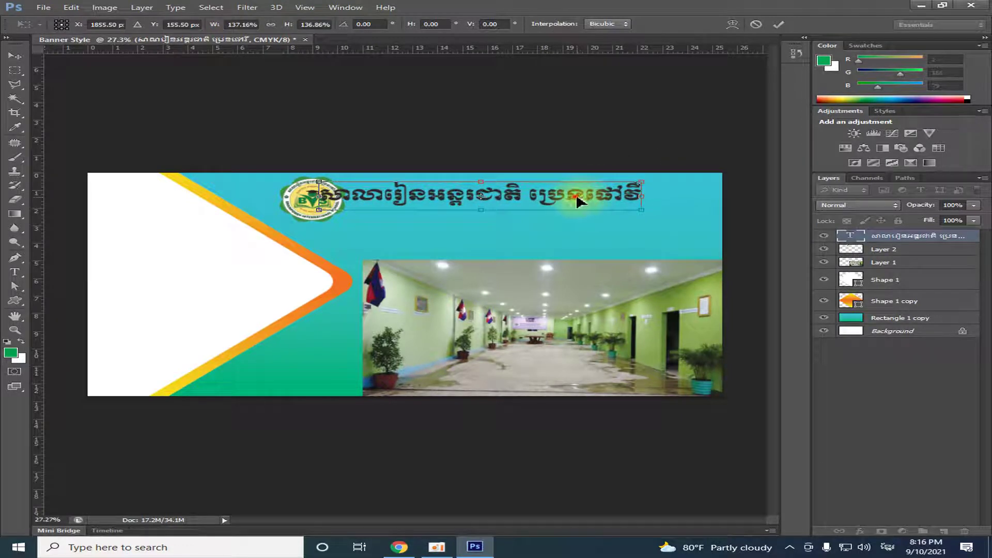
drag(585, 196, 612, 201)
drag(668, 185, 697, 183)
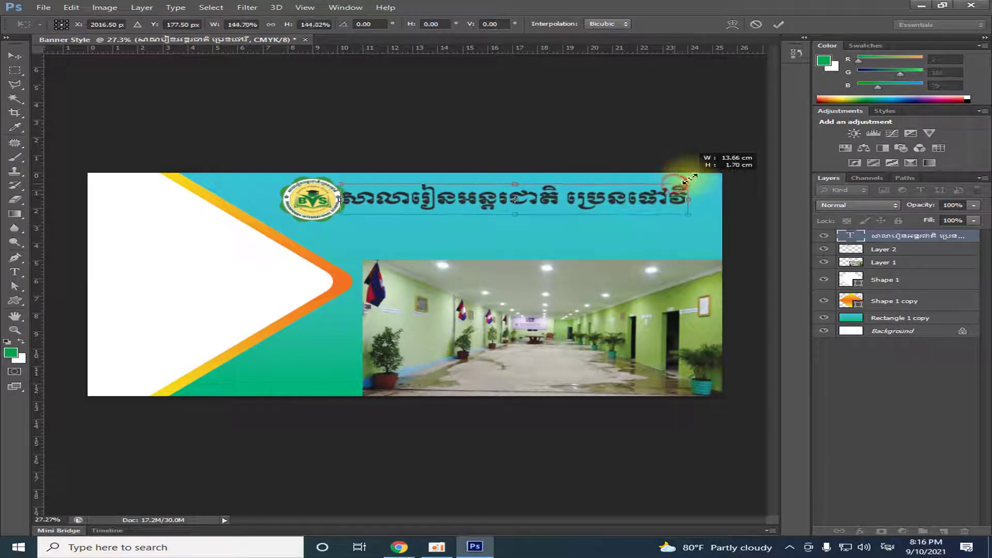
drag(630, 202, 645, 201)
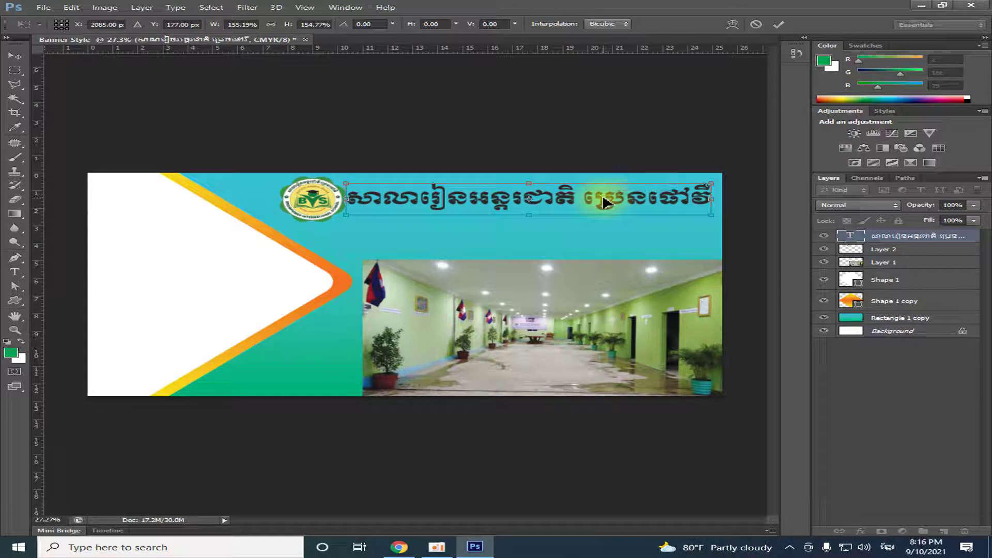
key(Return)
Nudge the logo slightly, then Alt-drag the Khmer title to duplicate it below.
drag(323, 202, 311, 206)
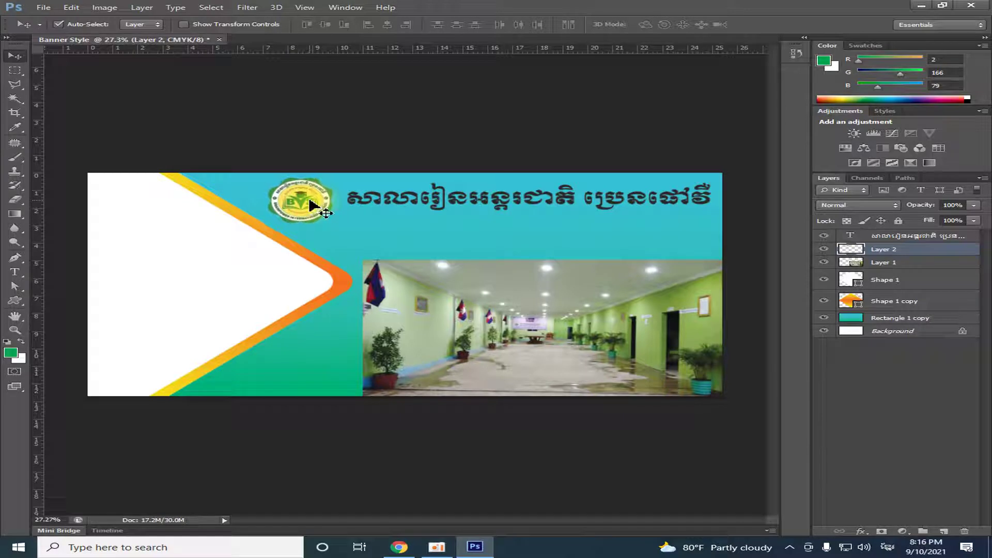
click(525, 207)
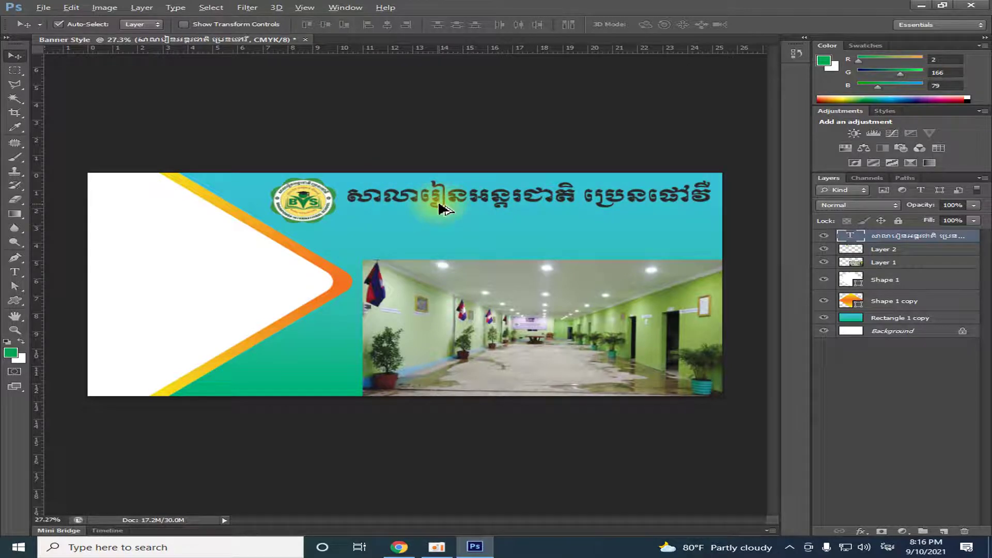
drag(439, 209, 441, 238)
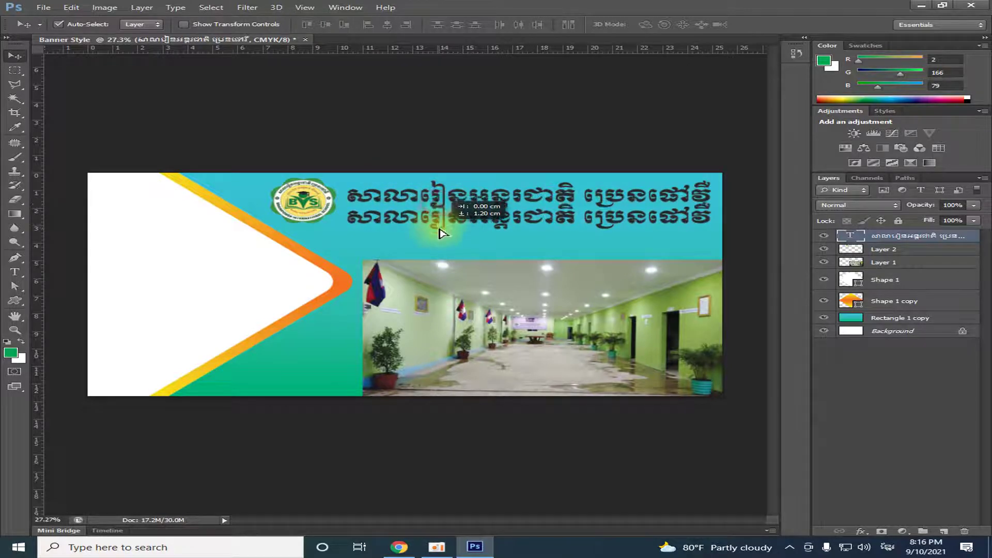
Replace the duplicated line's text with the BRAINPOWER INTERNATIONAL school name, trying 14 pt.
click(14, 271)
click(353, 223)
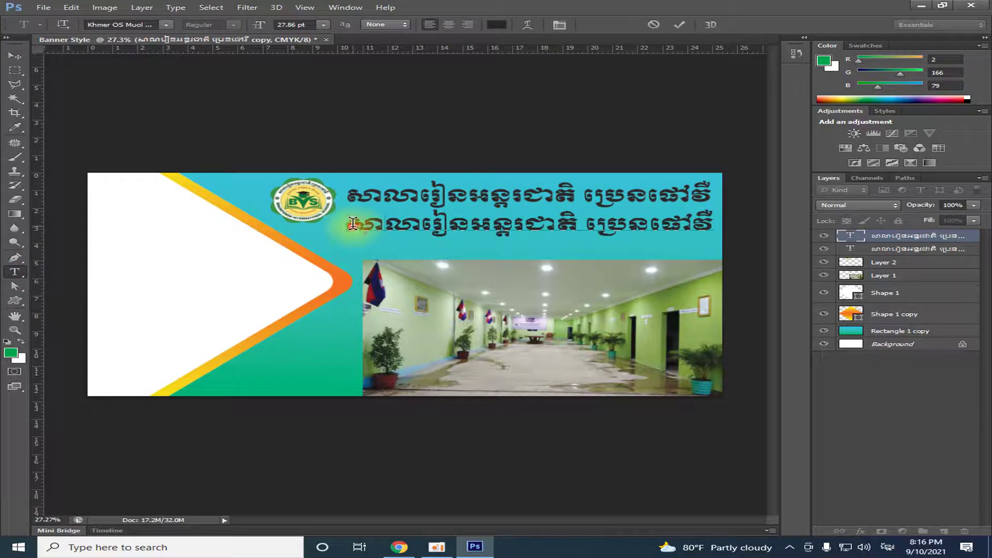
key(ctrl+a)
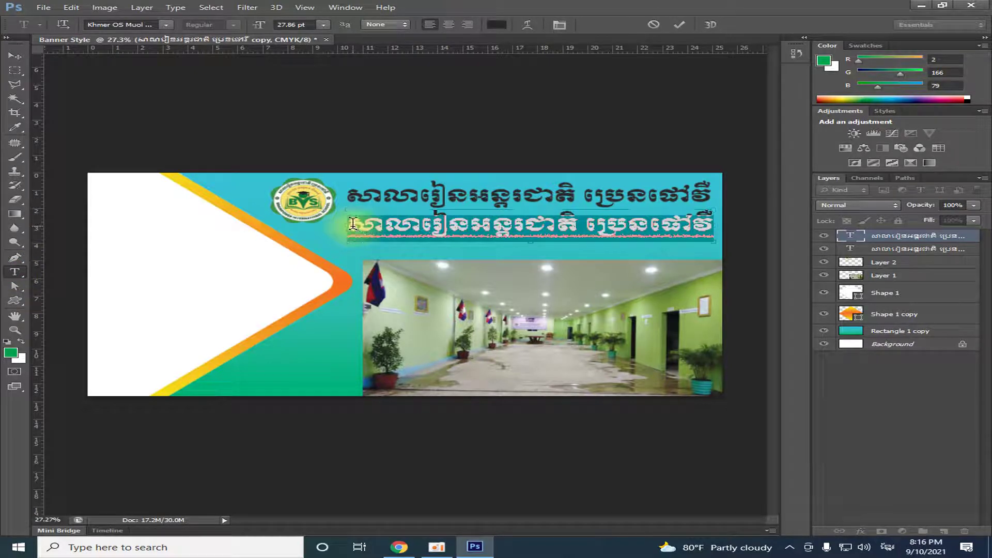
key(BackSpace)
text(BRAINPOWER INTERNATIONAL)
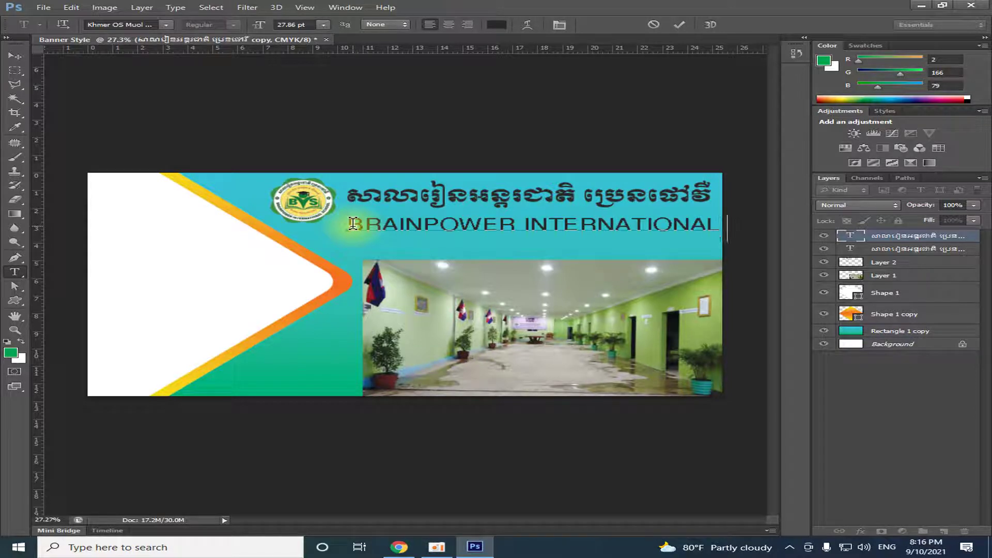
drag(354, 221, 966, 243)
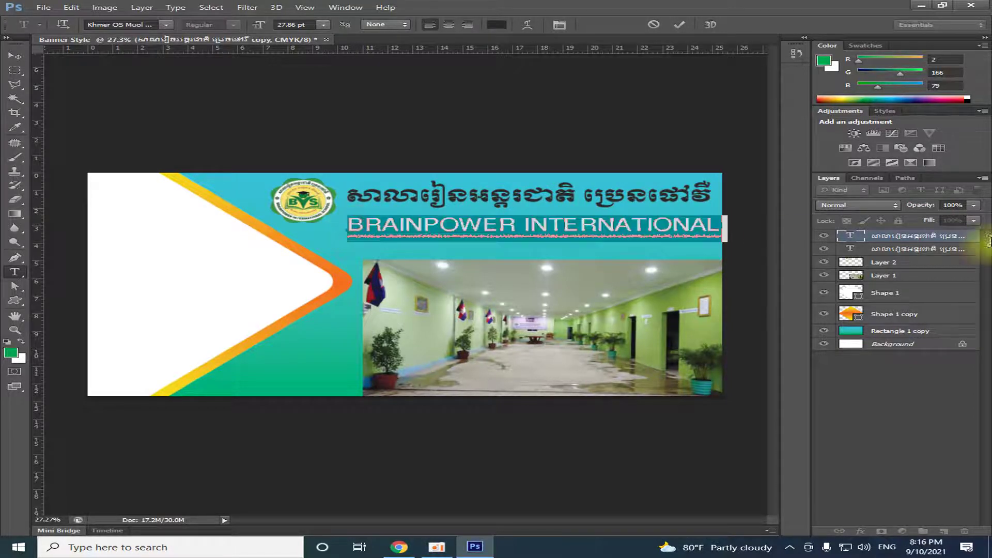
click(324, 24)
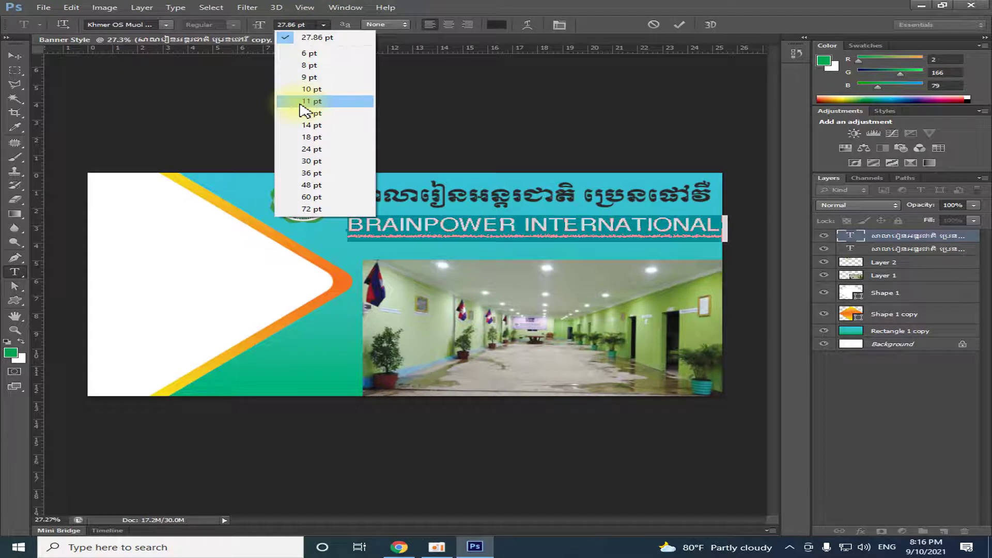
click(311, 125)
click(539, 229)
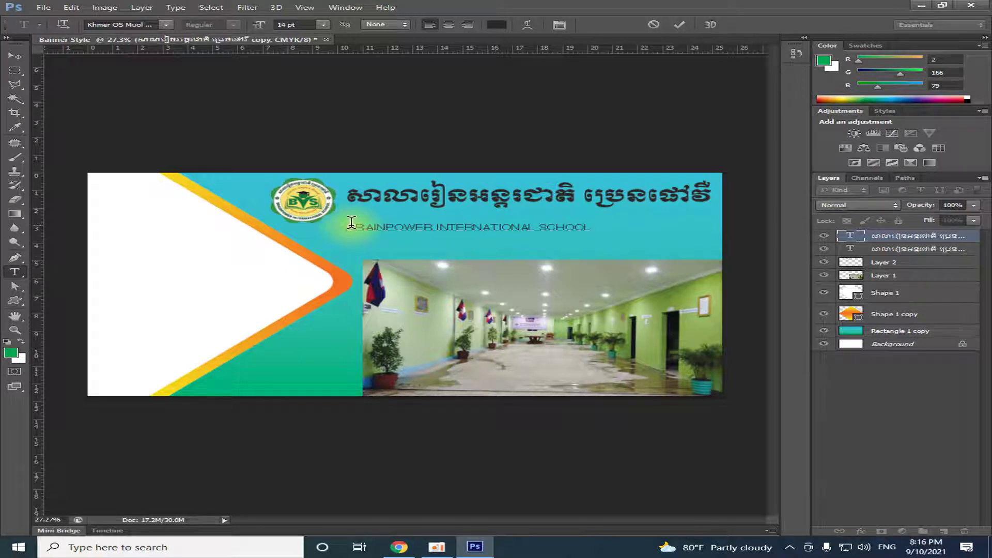
Format BRAINPOWER INTERNATIONAL SCHOOL as Times New Roman Bold at 18 pt.
drag(352, 222, 764, 237)
click(167, 25)
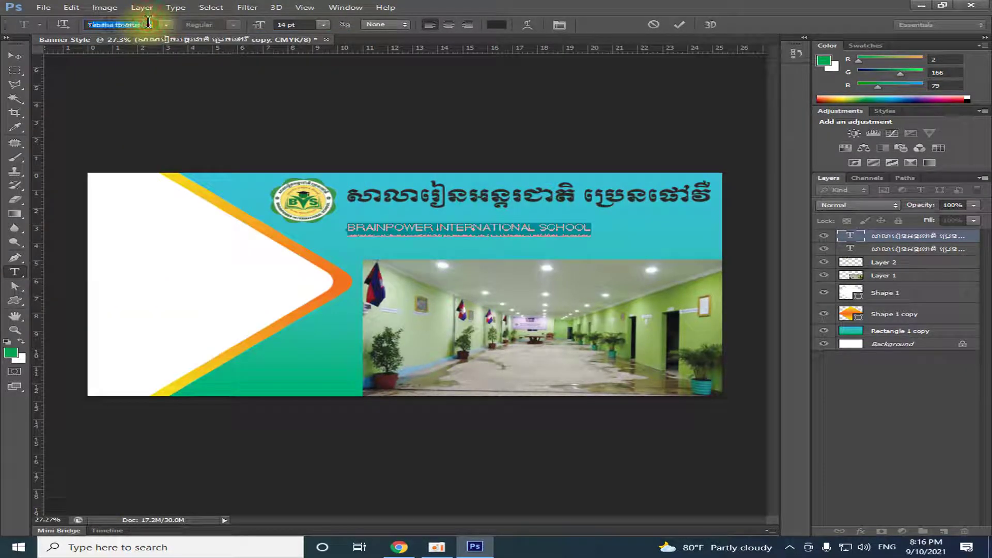
key(Return)
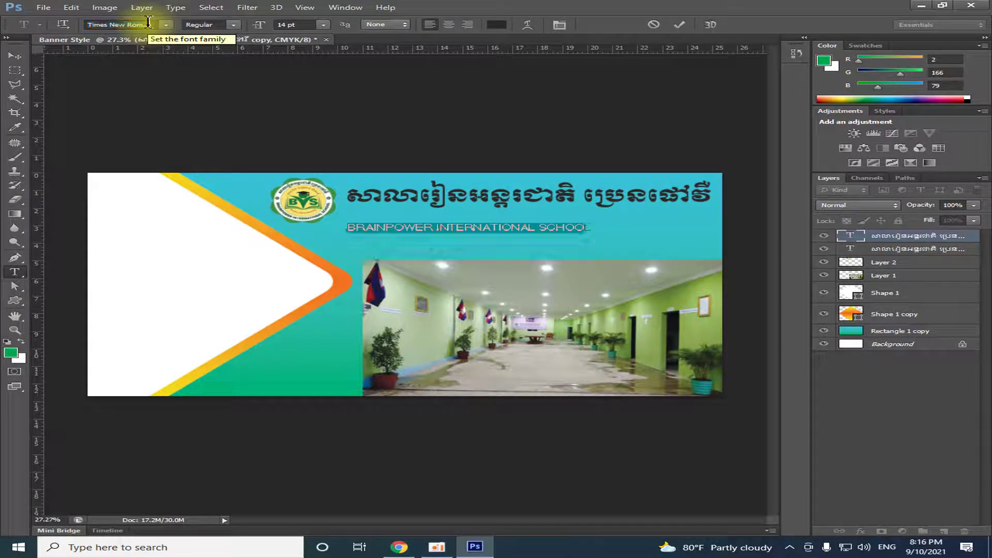
click(233, 25)
click(206, 53)
click(323, 25)
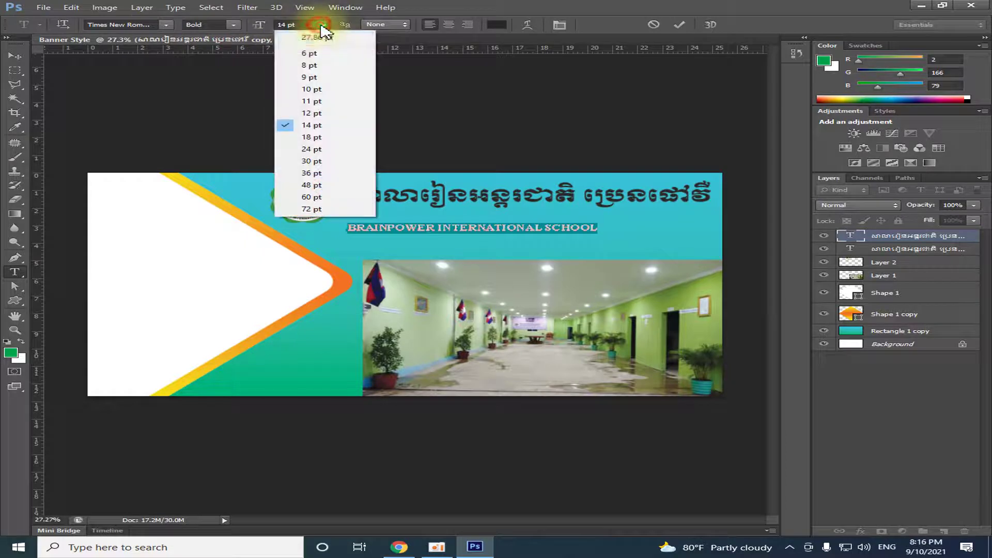
click(305, 127)
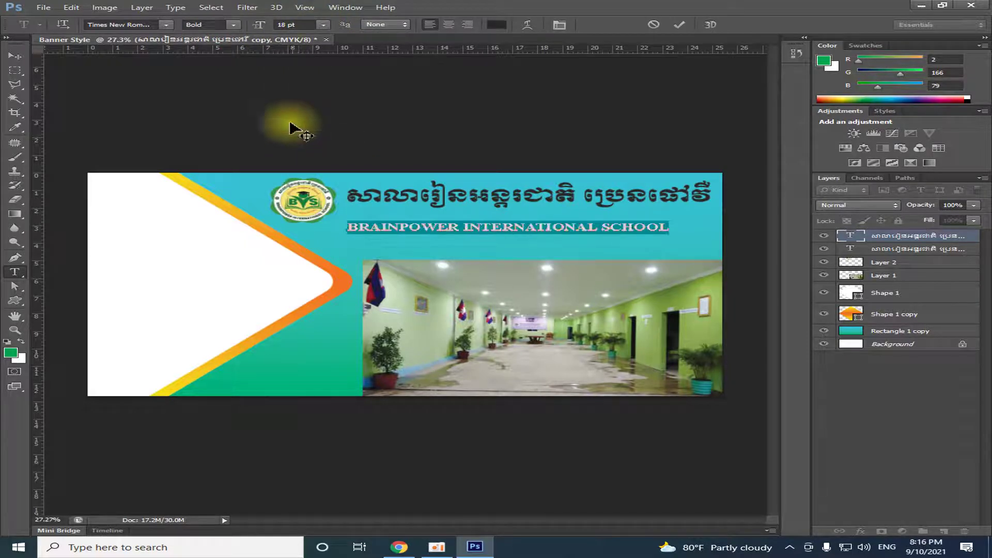
click(323, 25)
click(291, 150)
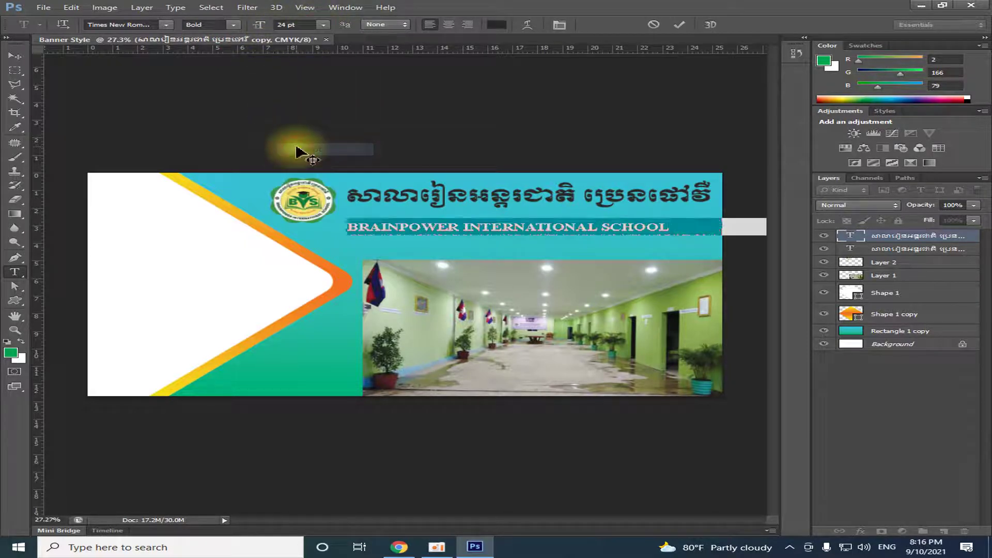
click(323, 25)
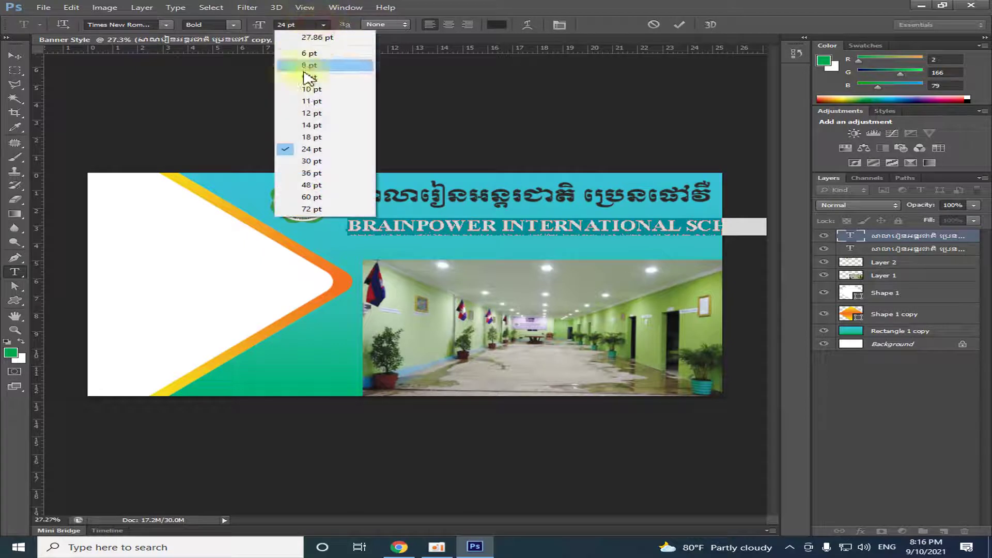
click(311, 137)
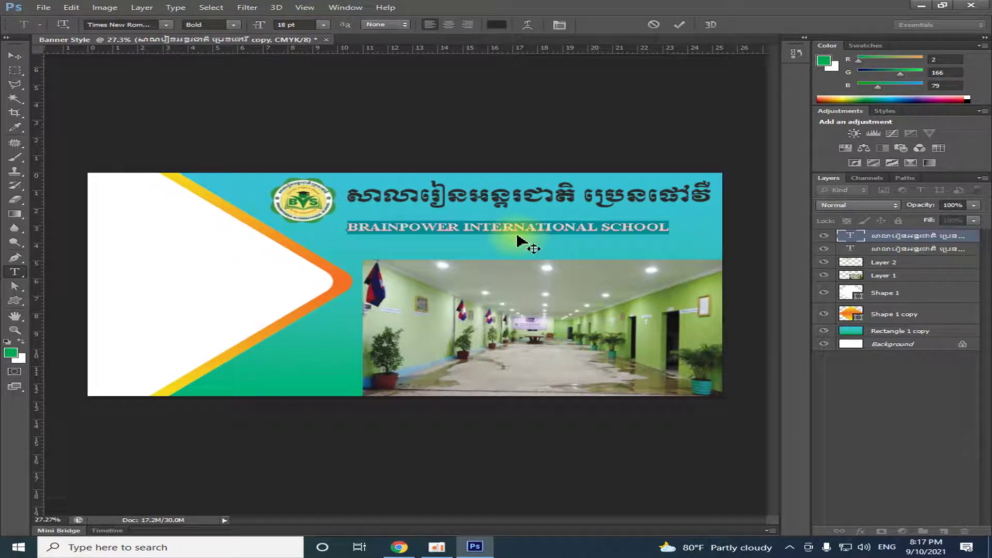
click(14, 56)
Enlarge the school-name line to span the Khmer title and nudge it snugly beneath.
drag(546, 220, 556, 227)
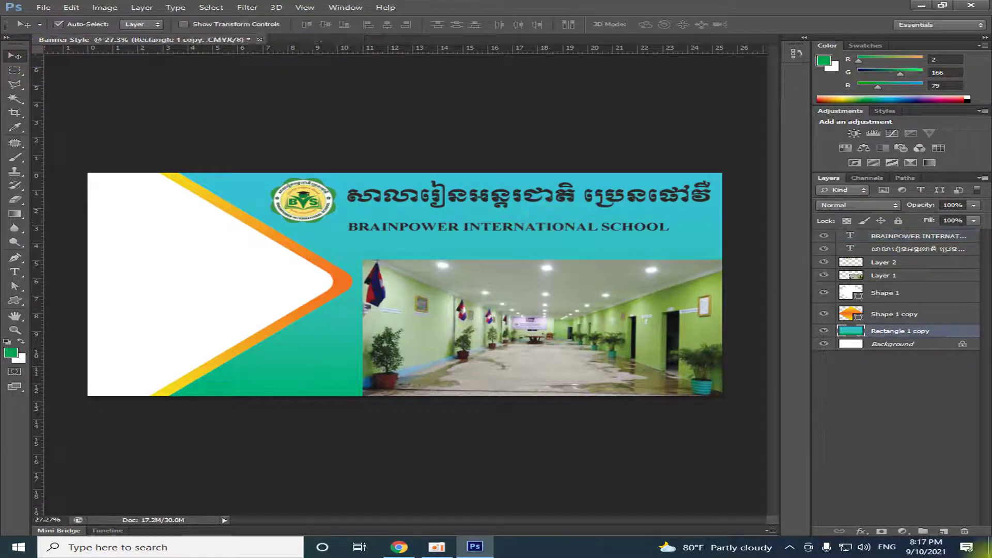
click(464, 227)
drag(464, 228, 469, 224)
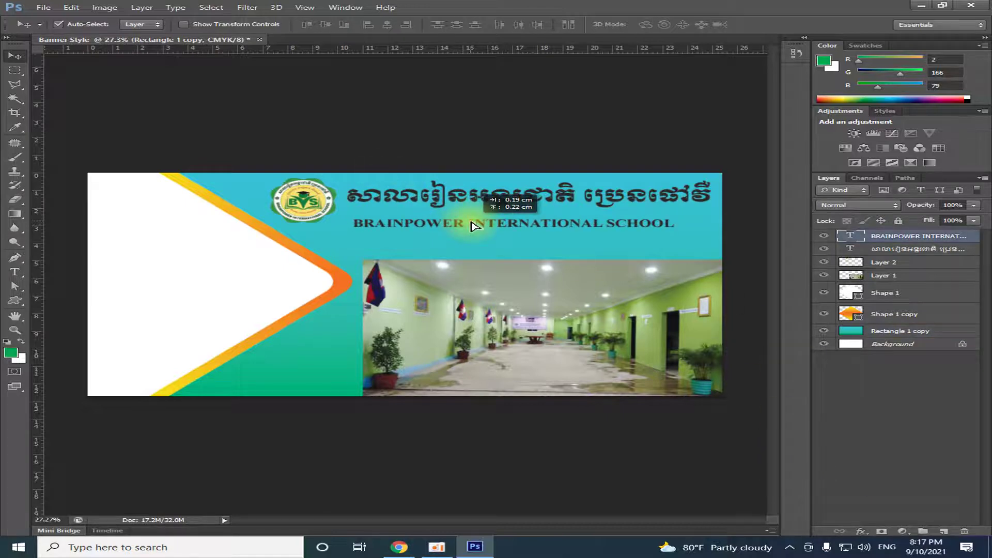
key(ctrl+t)
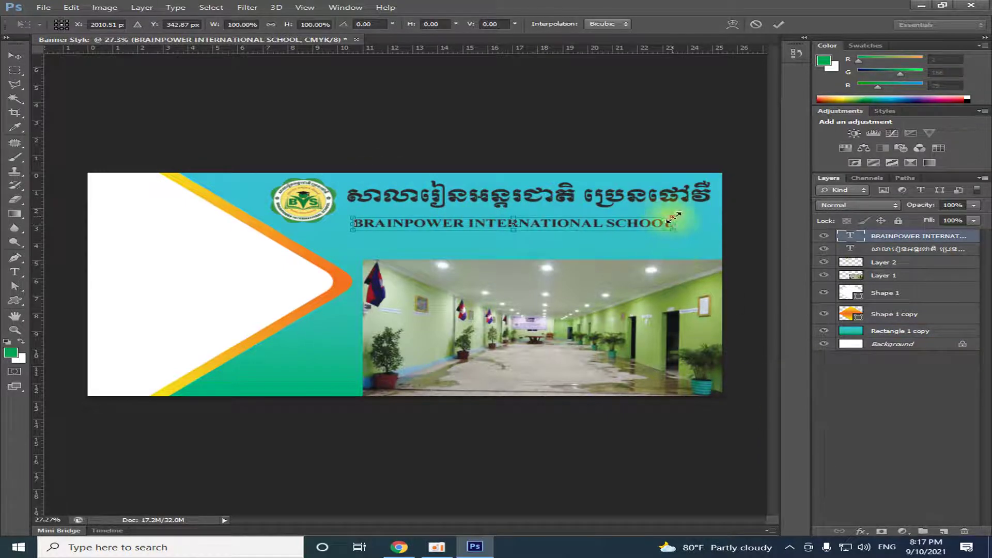
drag(674, 217, 695, 203)
key(Return)
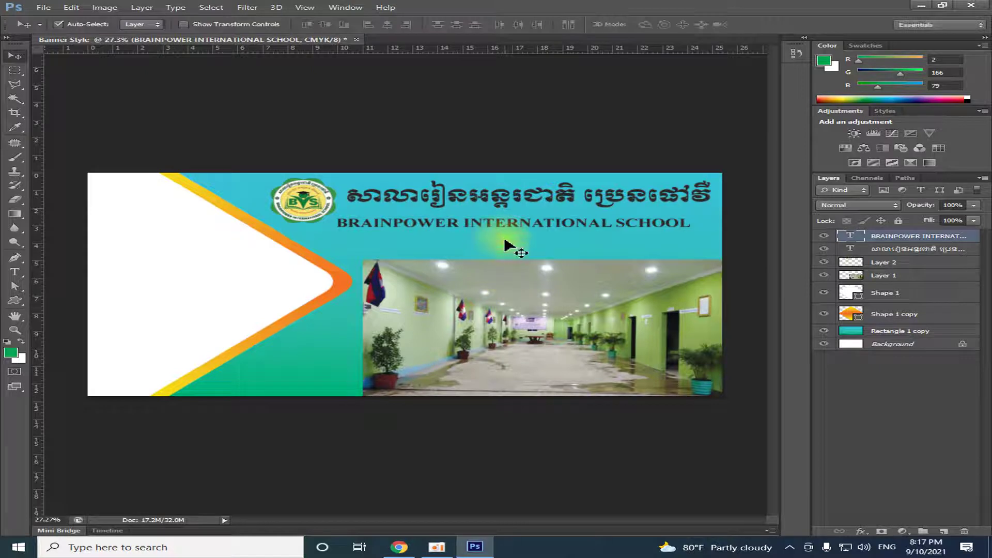
drag(505, 225, 520, 223)
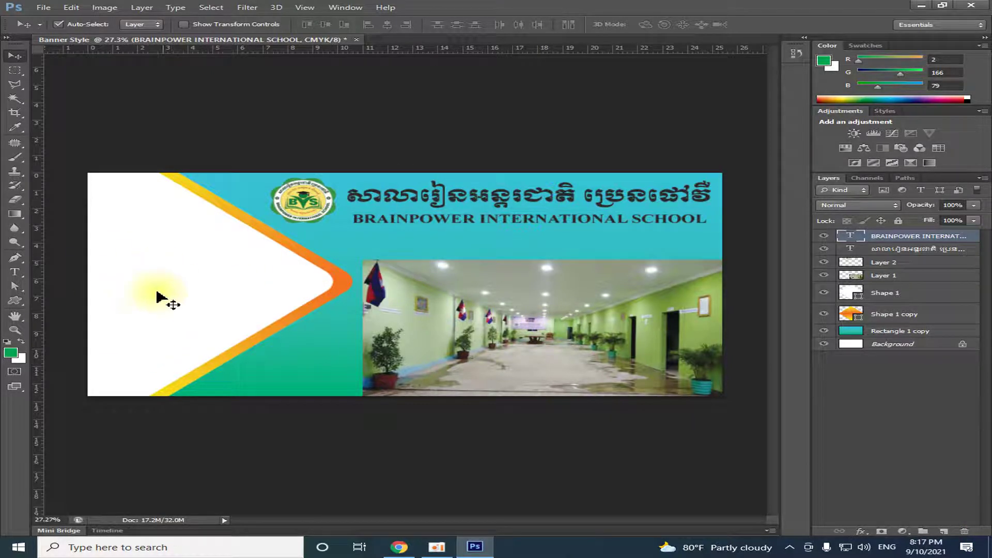
click(43, 7)
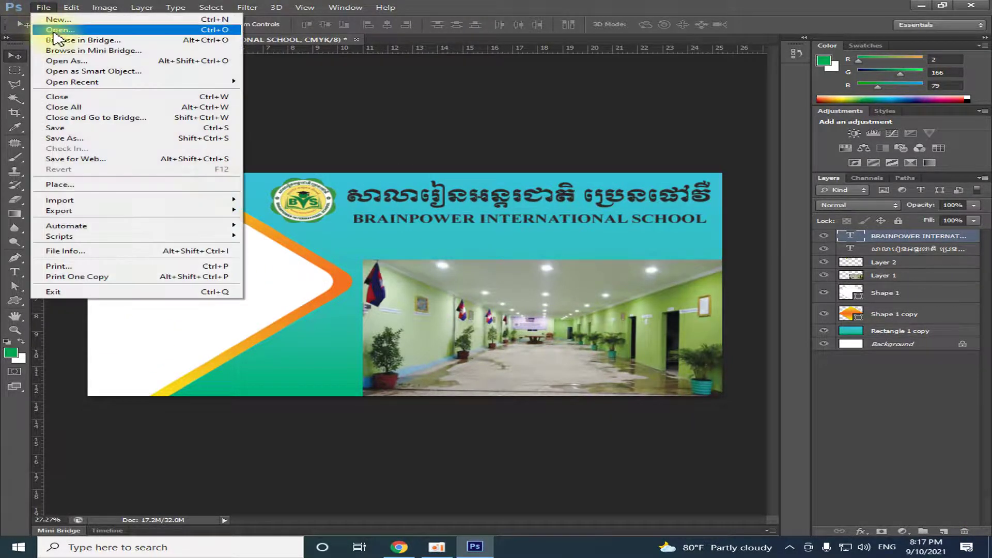
Open the japanese-student kids-studying-class illustration from This PC > Downloads.
click(52, 30)
drag(723, 184, 723, 397)
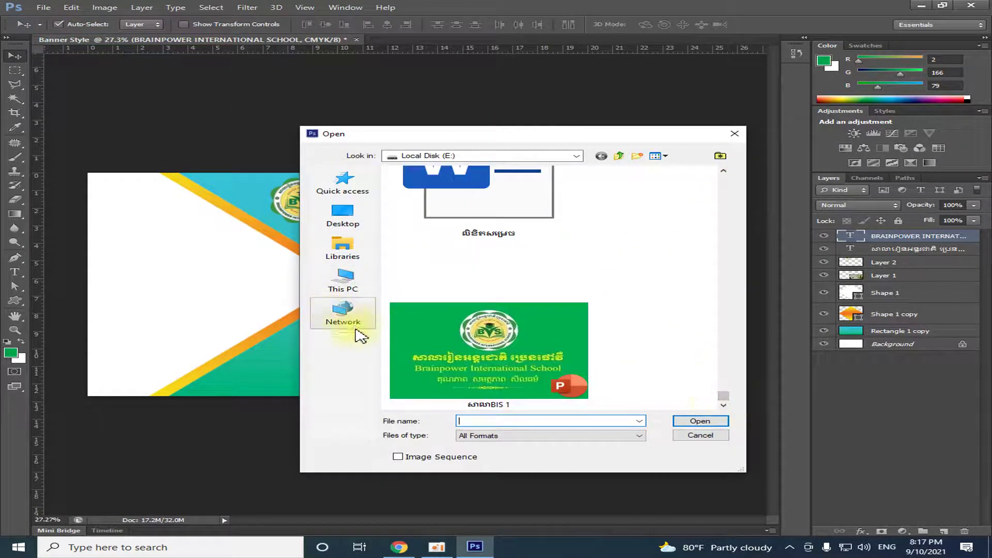
click(343, 279)
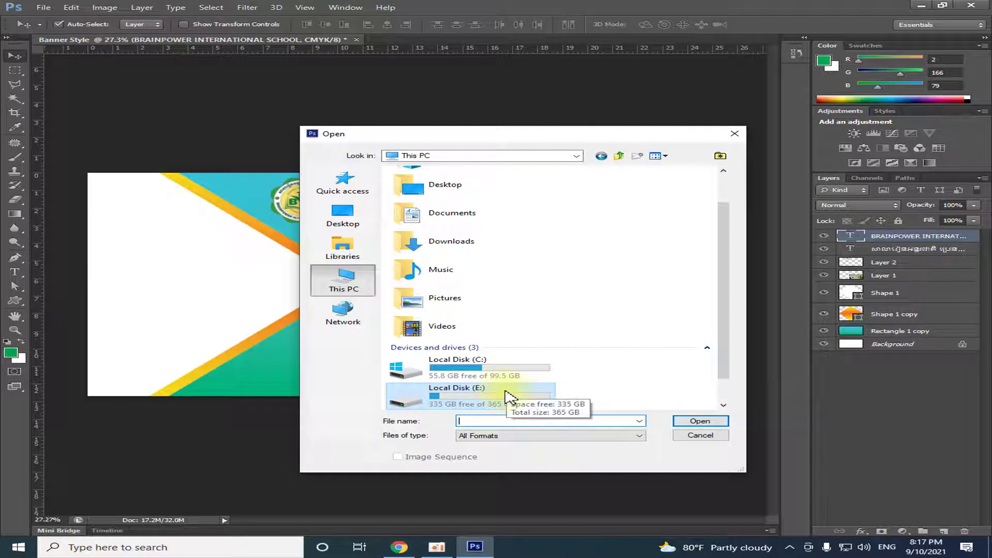
double_click(507, 397)
drag(723, 211, 722, 398)
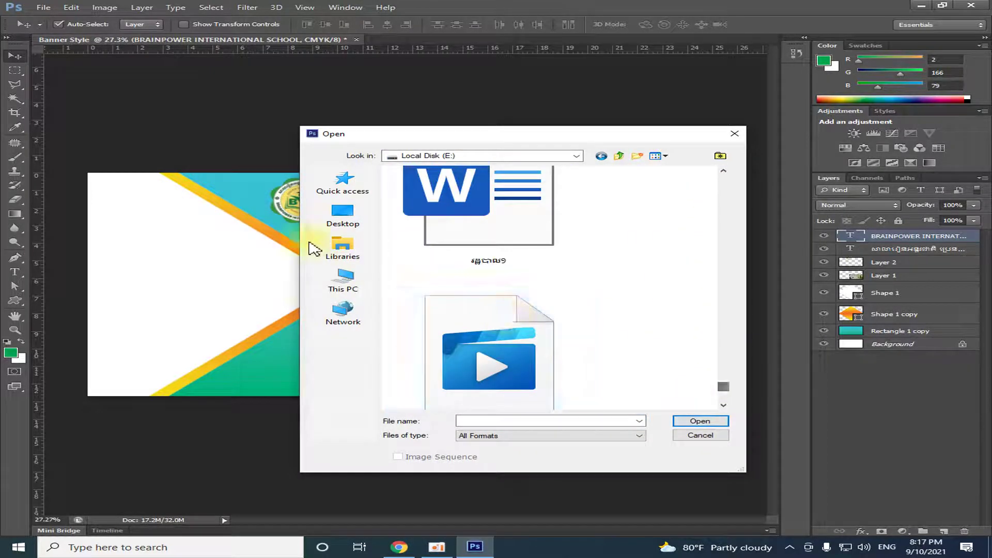
click(334, 293)
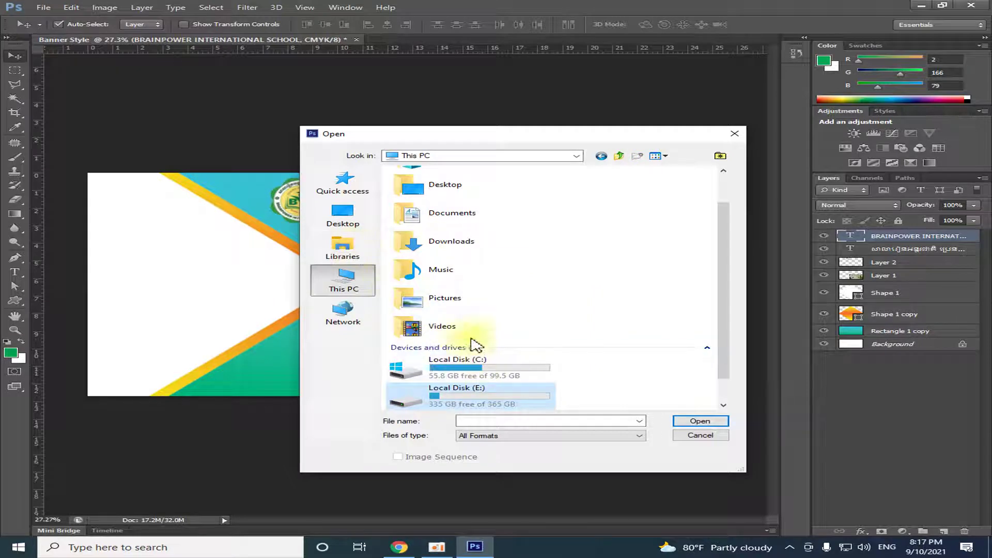
double_click(460, 242)
drag(725, 207, 730, 379)
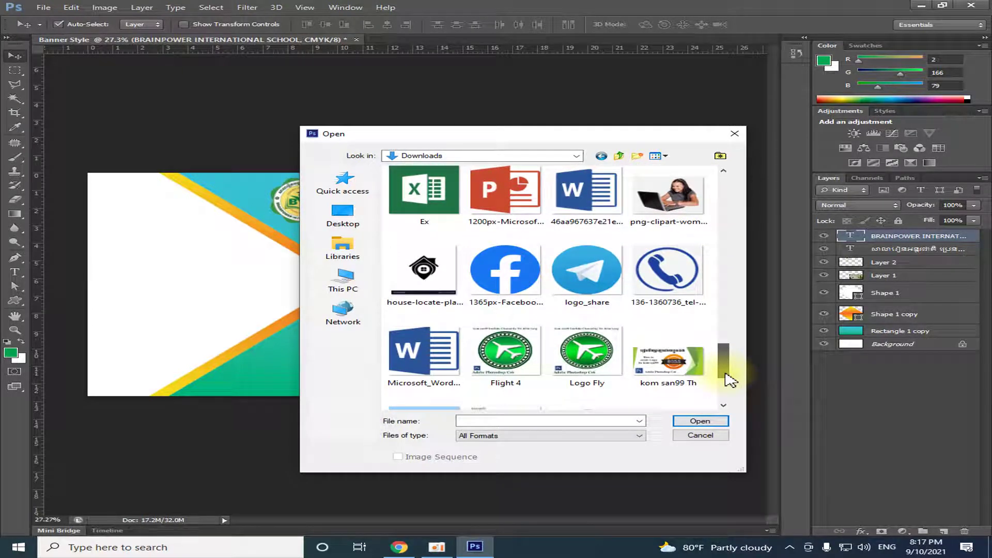
click(689, 207)
drag(725, 371, 717, 215)
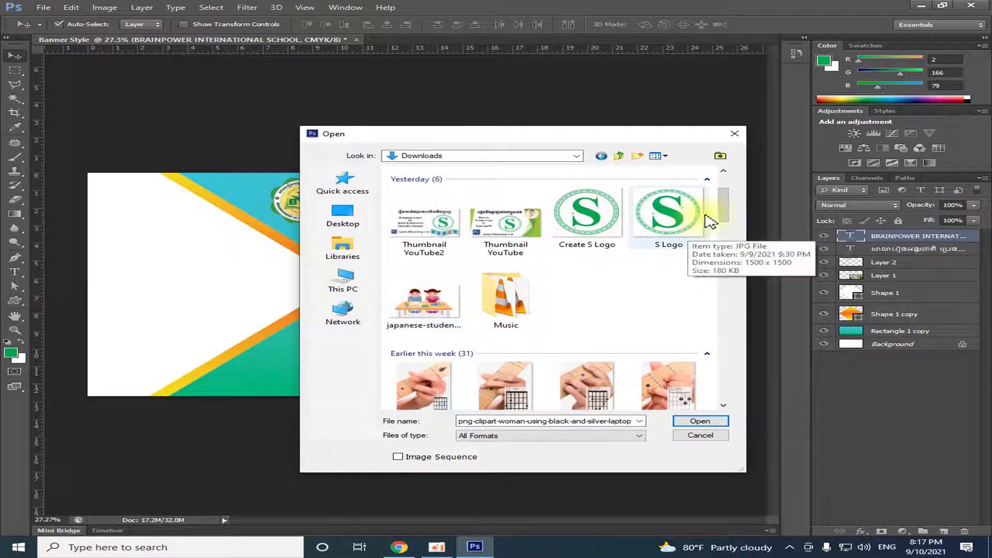
click(427, 305)
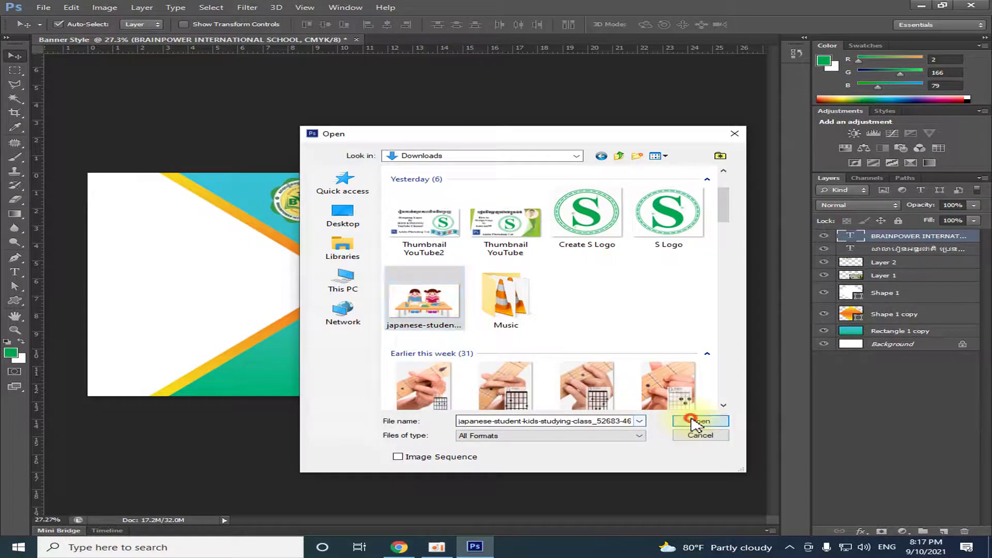
click(699, 421)
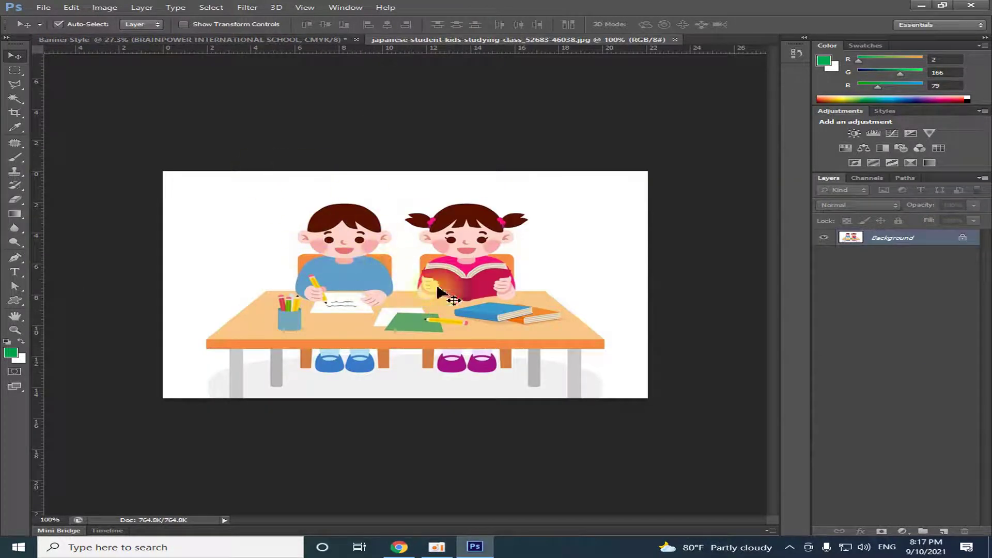
Copy the kids illustration into Banner Style and close its own document.
drag(405, 39, 783, 290)
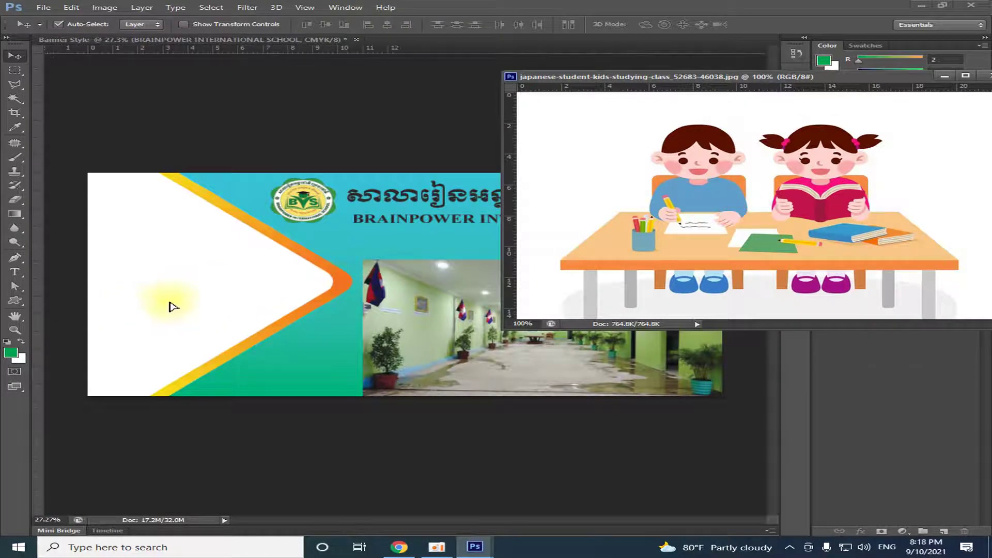
drag(135, 315, 167, 306)
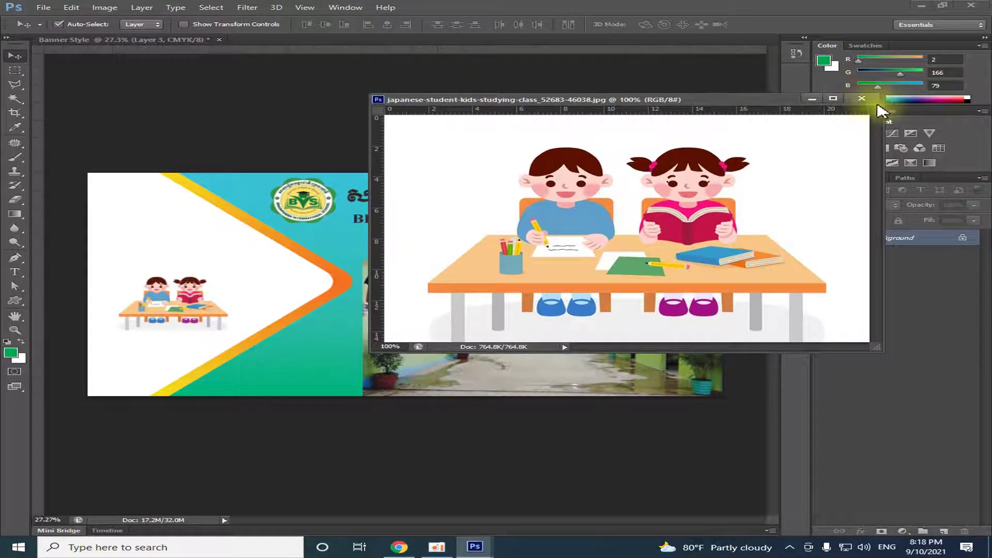
click(863, 97)
Scale the kids image to about 163%, move it onto the corridor, then delete the layer.
drag(165, 313, 186, 295)
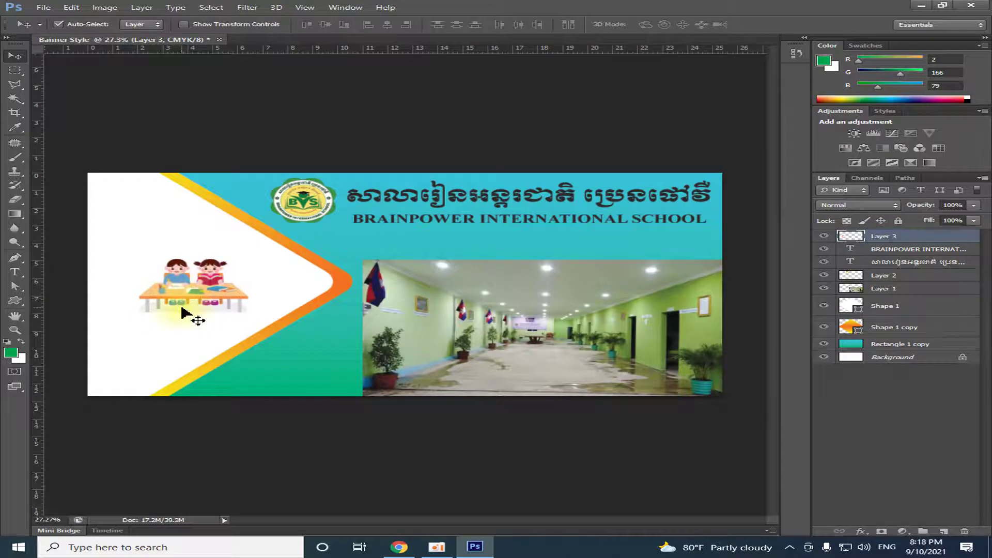
key(ctrl+t)
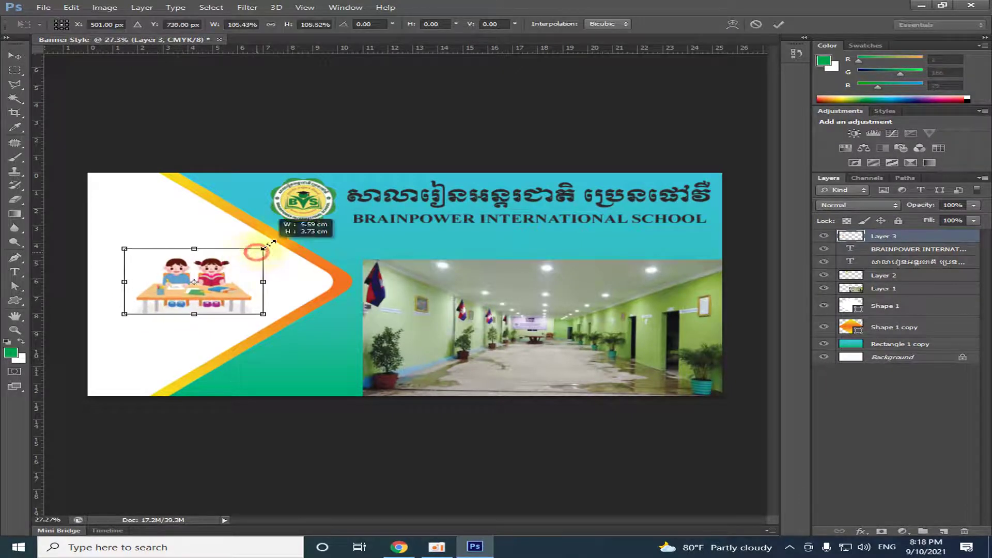
drag(258, 253, 303, 227)
drag(219, 272, 226, 276)
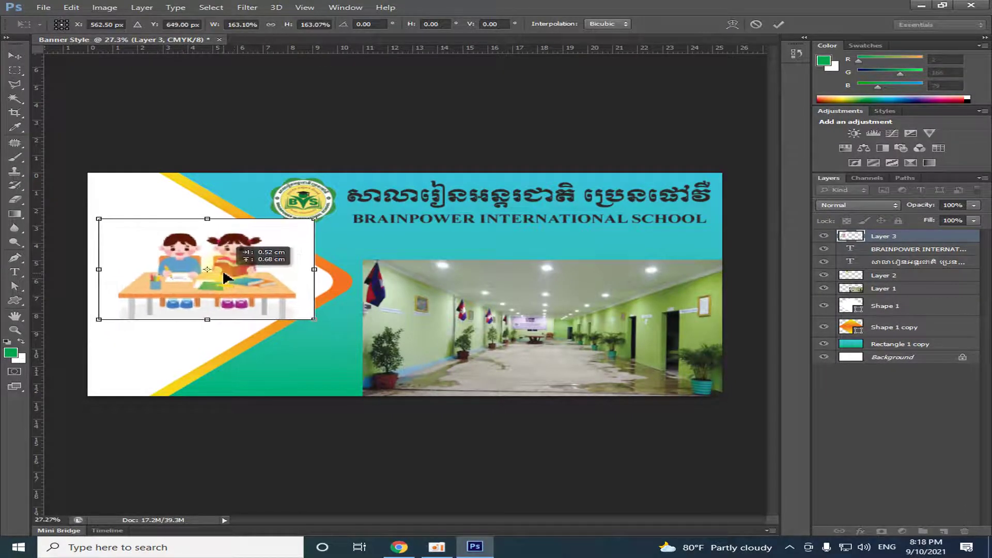
click(227, 299)
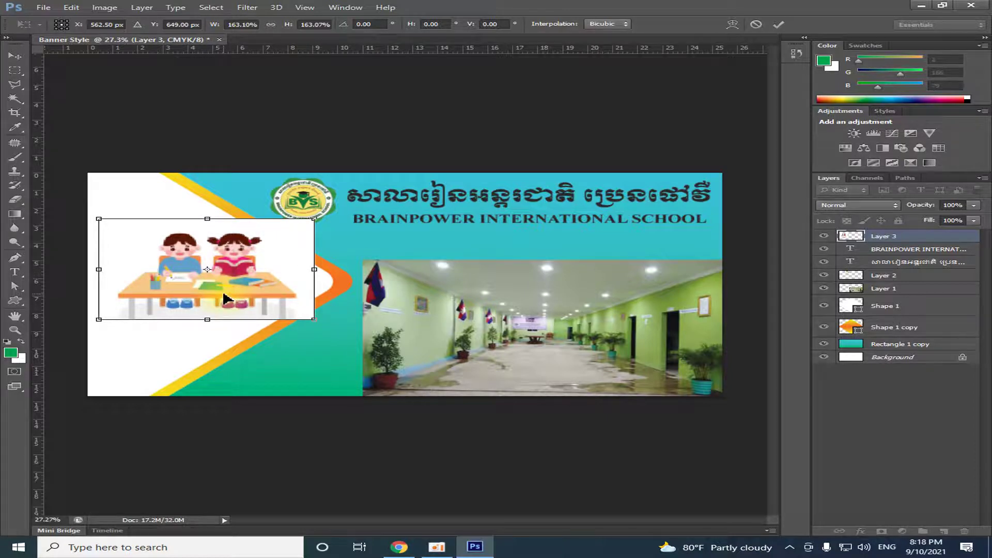
key(Return)
drag(228, 297, 558, 362)
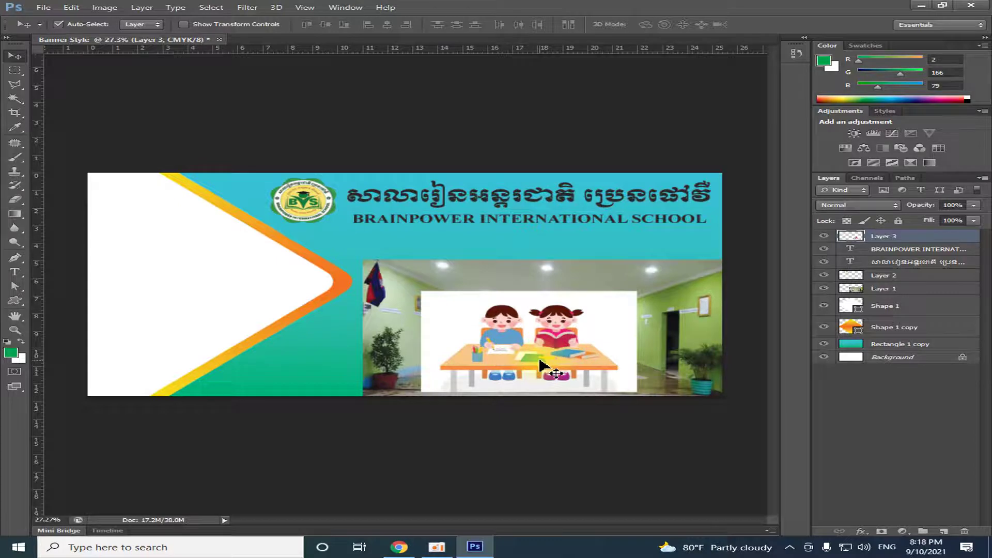
key(Delete)
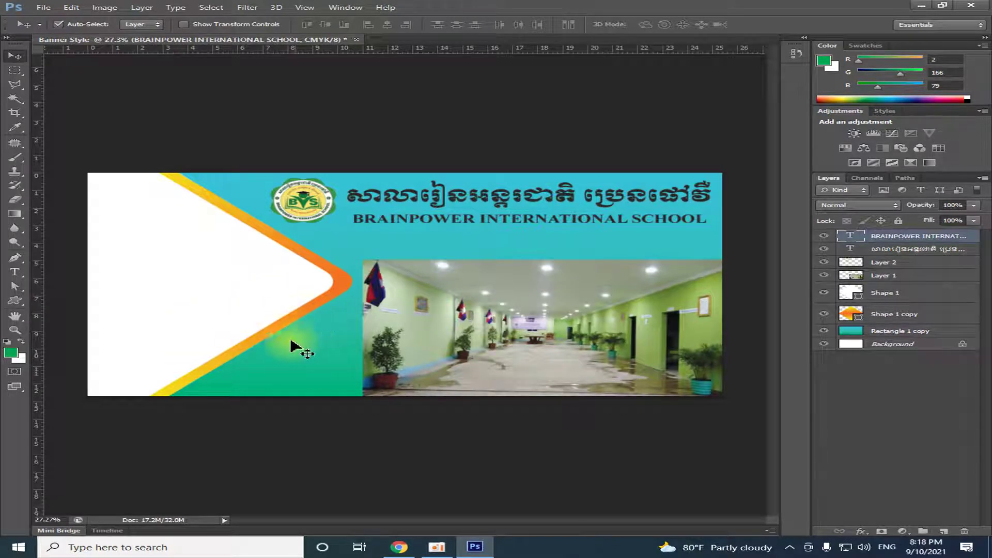
Open the png-clipart woman-with-laptop file from Downloads.
click(42, 7)
click(58, 30)
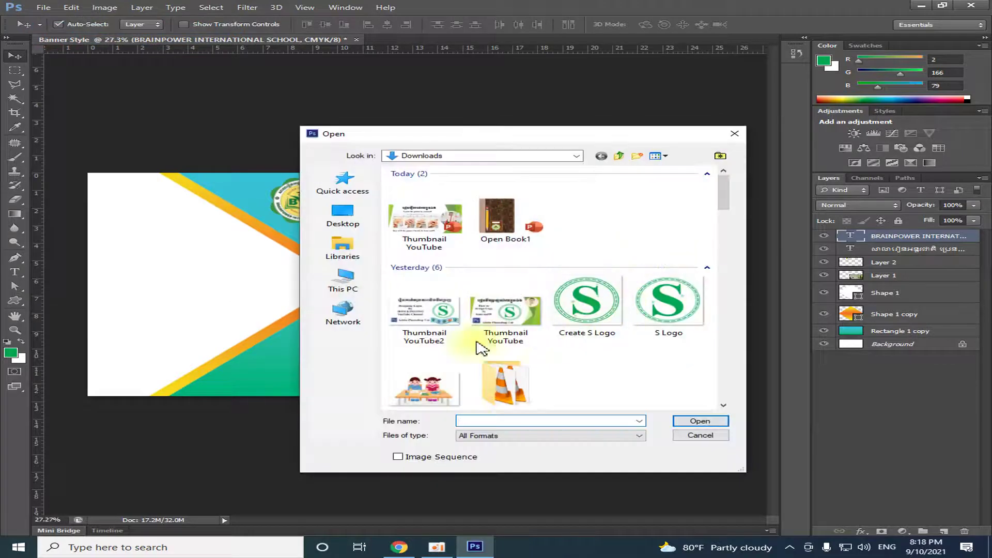
mouse_move(728, 204)
mouse_down()
mouse_move(734, 302)
mouse_move(738, 212)
mouse_move(733, 360)
mouse_up()
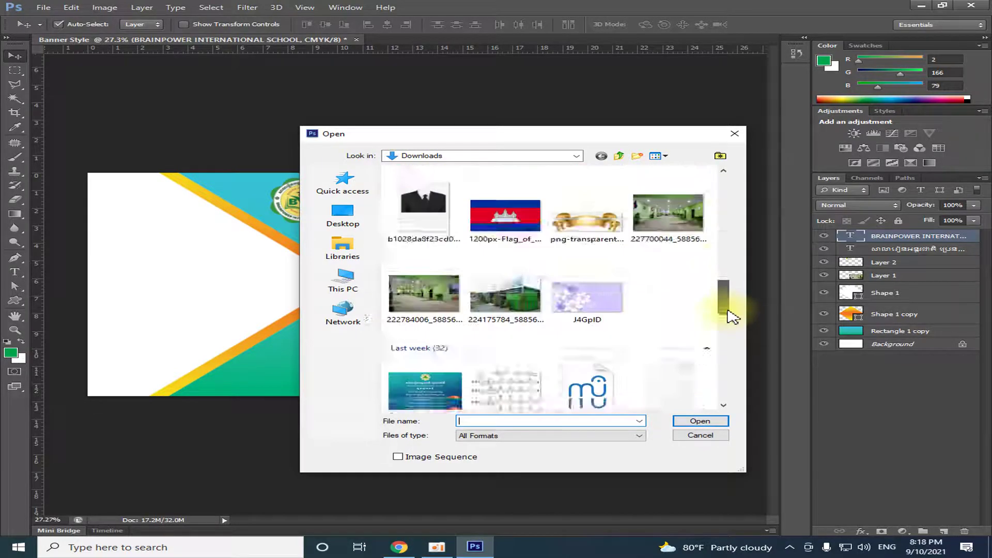
click(668, 285)
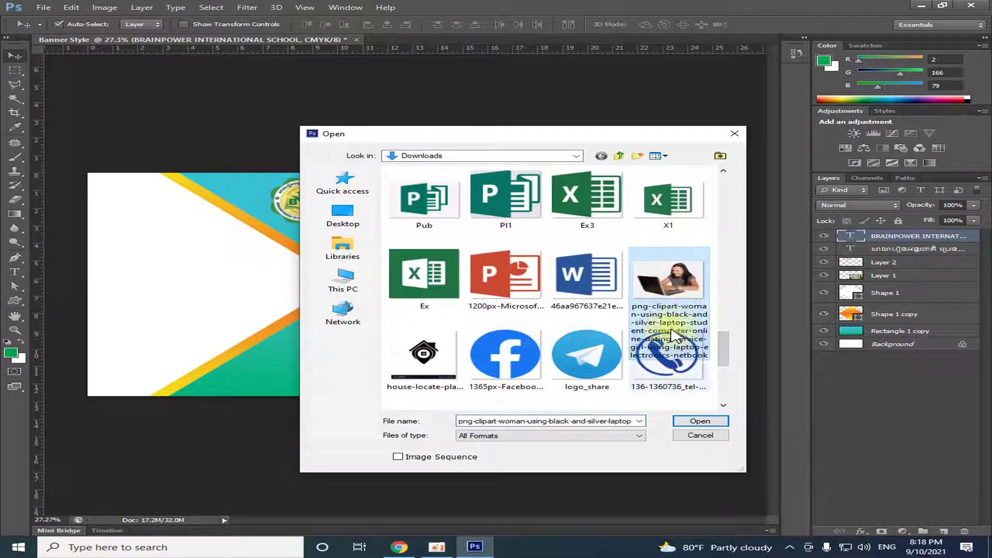
click(698, 421)
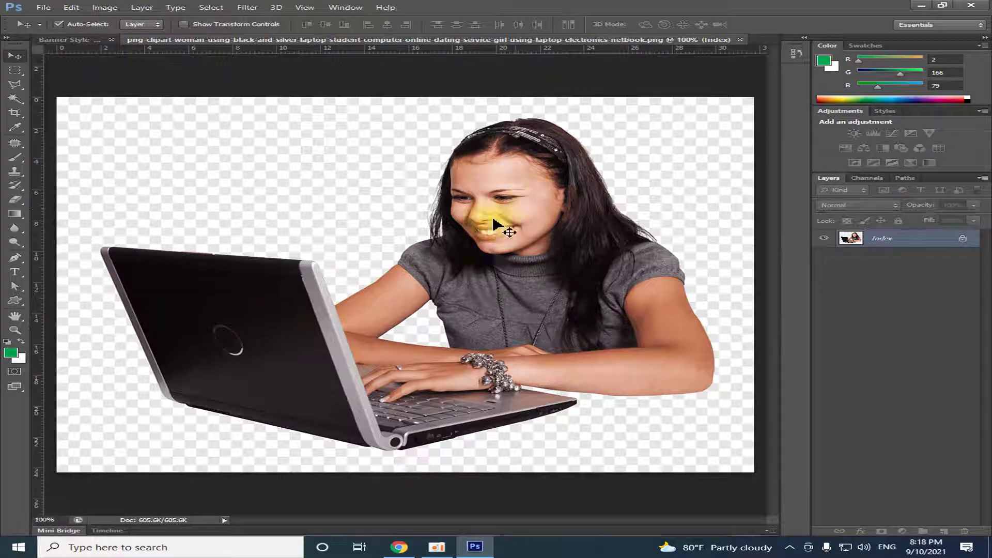
Copy the whole woman-with-laptop PNG into the banner and close its document.
drag(453, 77, 454, 98)
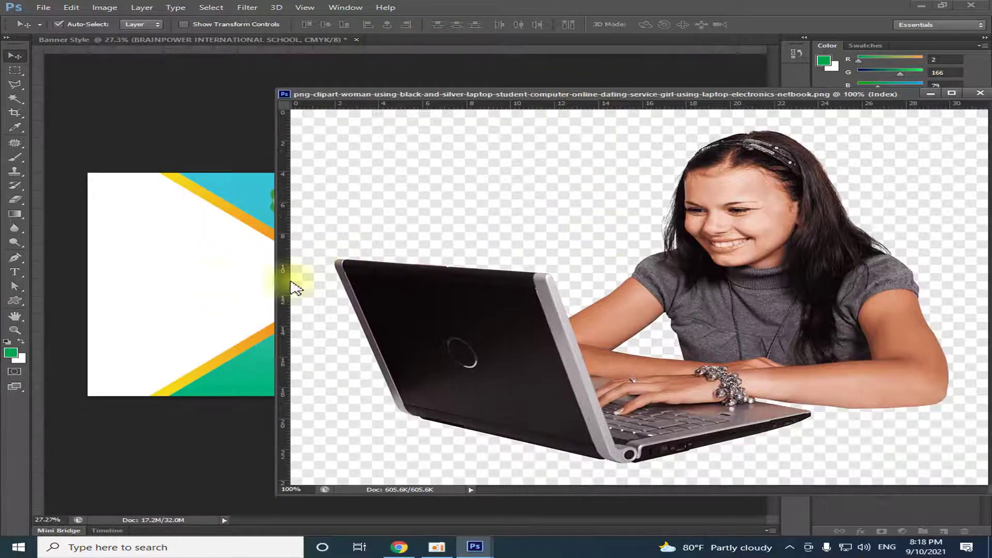
mouse_move(718, 256)
mouse_down()
mouse_move(336, 308)
mouse_move(239, 300)
mouse_up()
drag(483, 333, 150, 312)
key(ctrl+a)
mouse_move(514, 323)
mouse_down()
mouse_move(206, 309)
mouse_move(351, 282)
mouse_up()
click(982, 94)
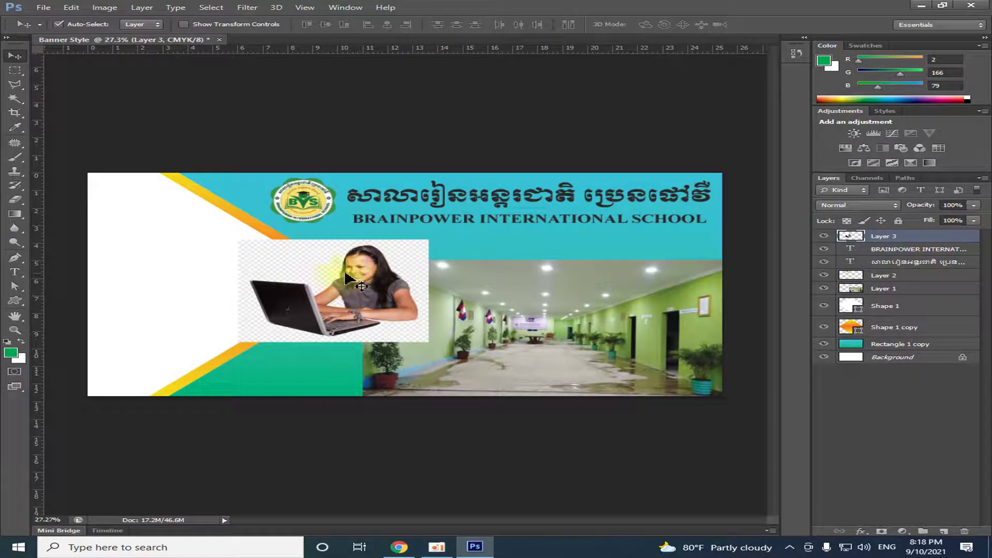
Delete the checkerboard background with the Magic Wand and move the woman into the white triangle.
click(12, 100)
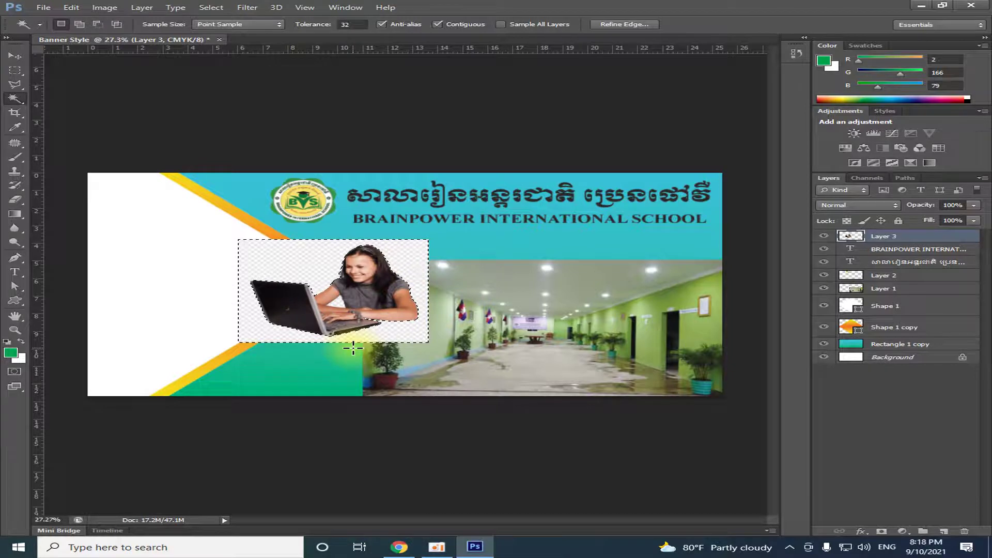
key(Delete)
key(ctrl+d)
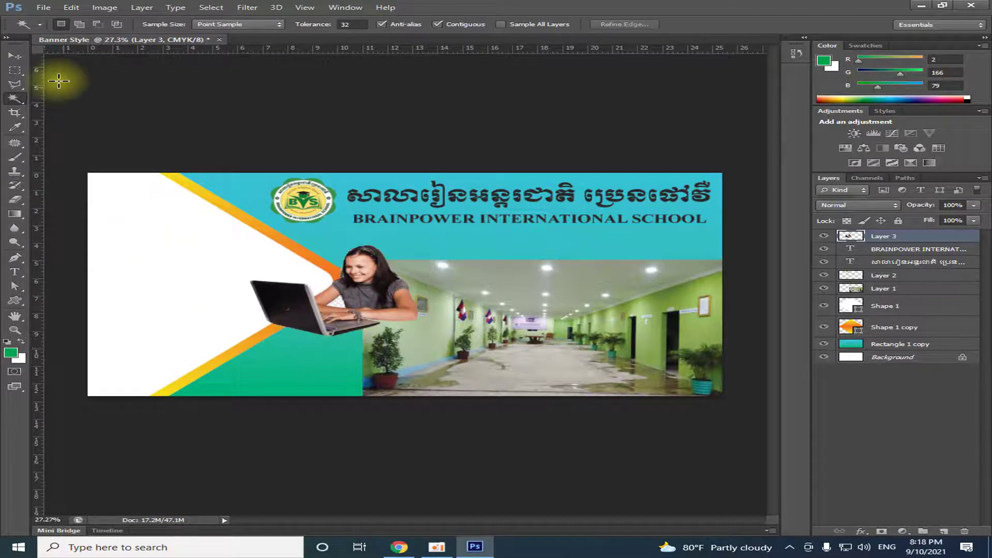
click(15, 55)
drag(390, 284, 281, 288)
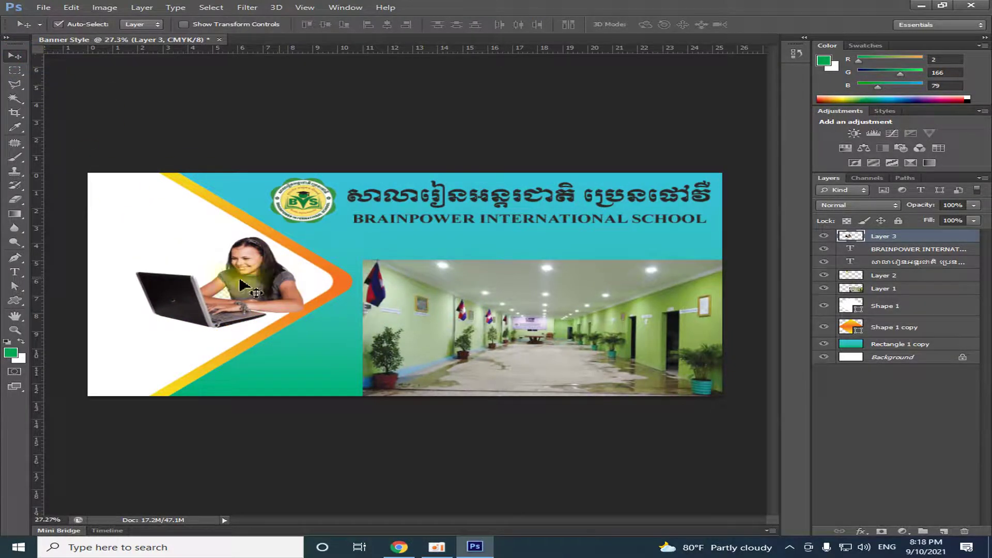
scroll(196, 319, up, 5)
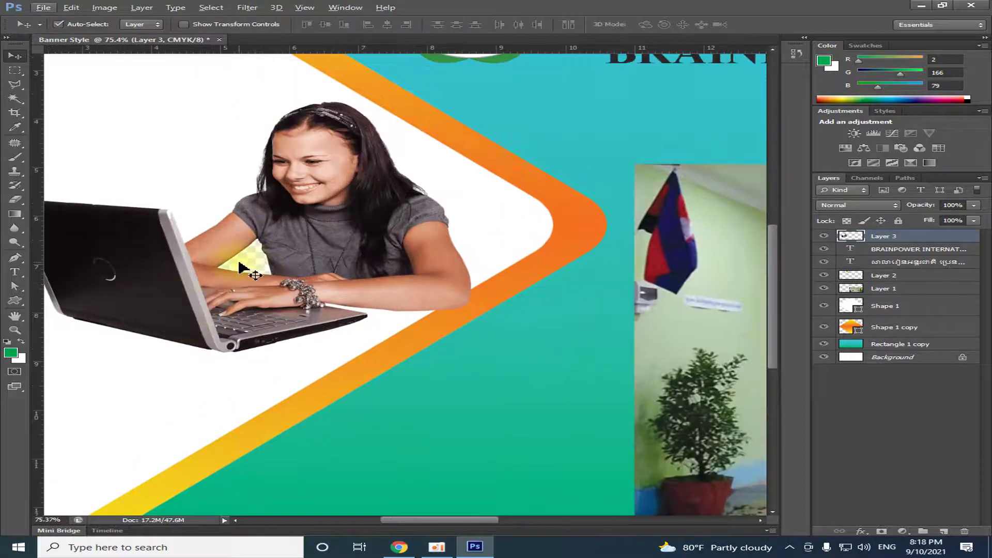
click(11, 100)
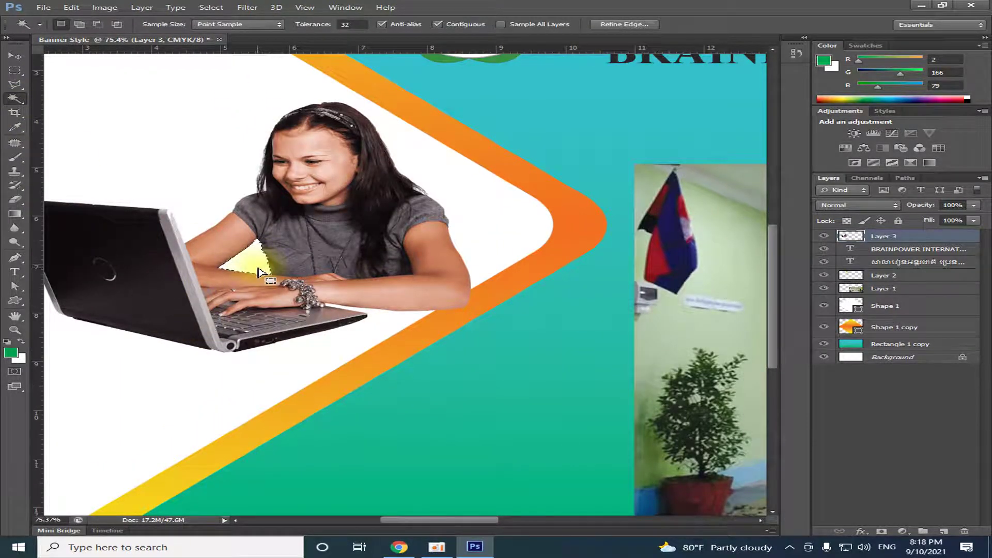
click(11, 56)
scroll(298, 261, down, 3)
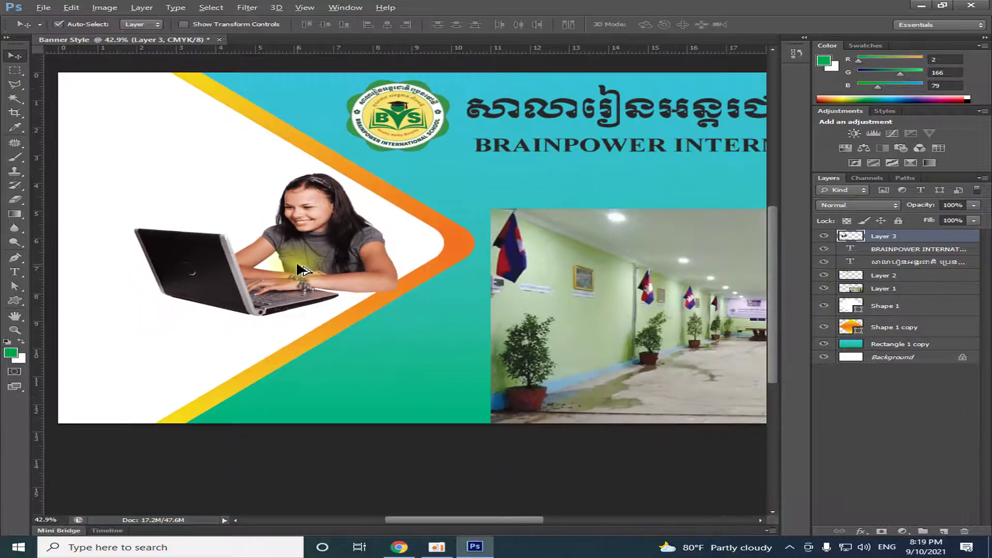
Try Rotate 180°, 90° CCW, flip horizontal and flip vertical on the woman image.
scroll(299, 269, down, 2)
key(ctrl+t)
right_click(304, 250)
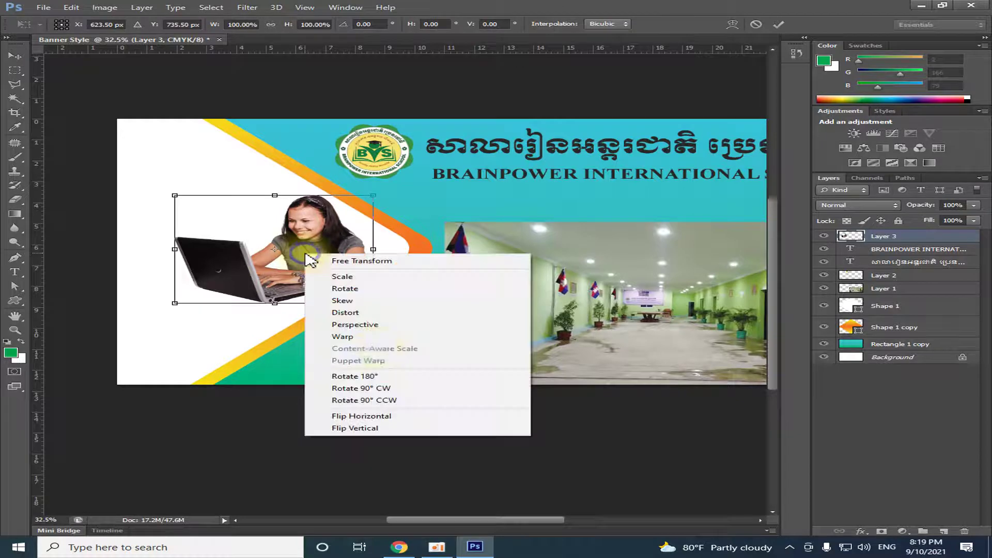
click(393, 376)
right_click(304, 254)
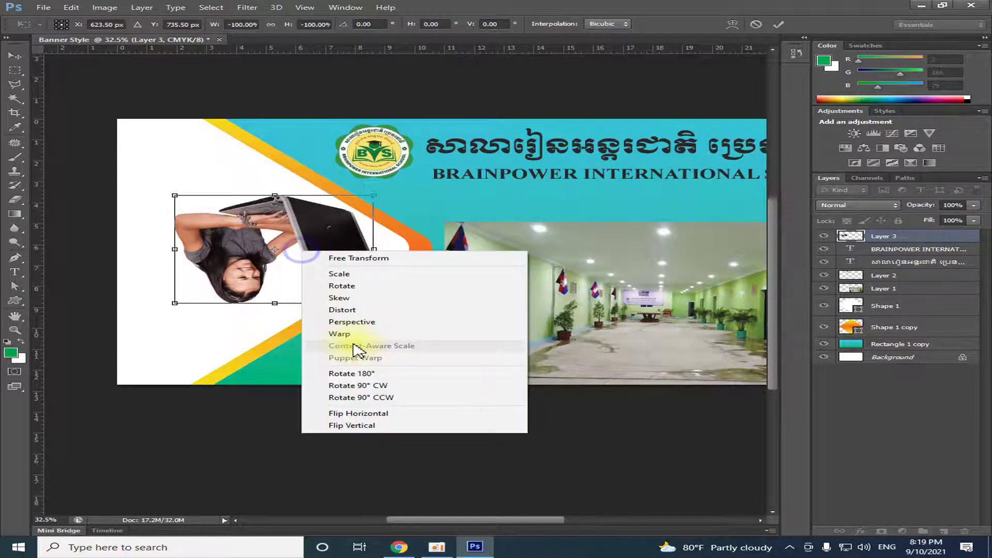
click(393, 397)
right_click(300, 279)
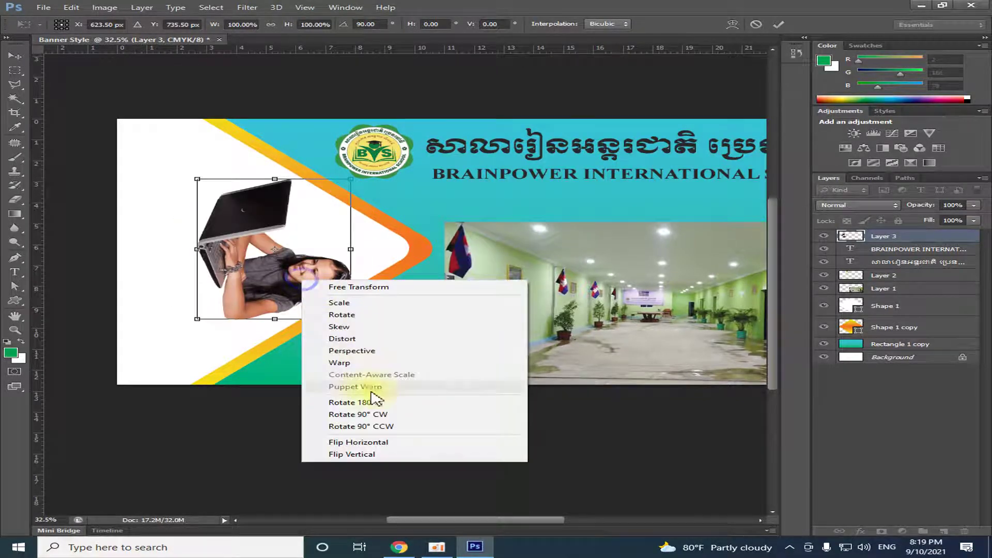
click(385, 441)
right_click(272, 291)
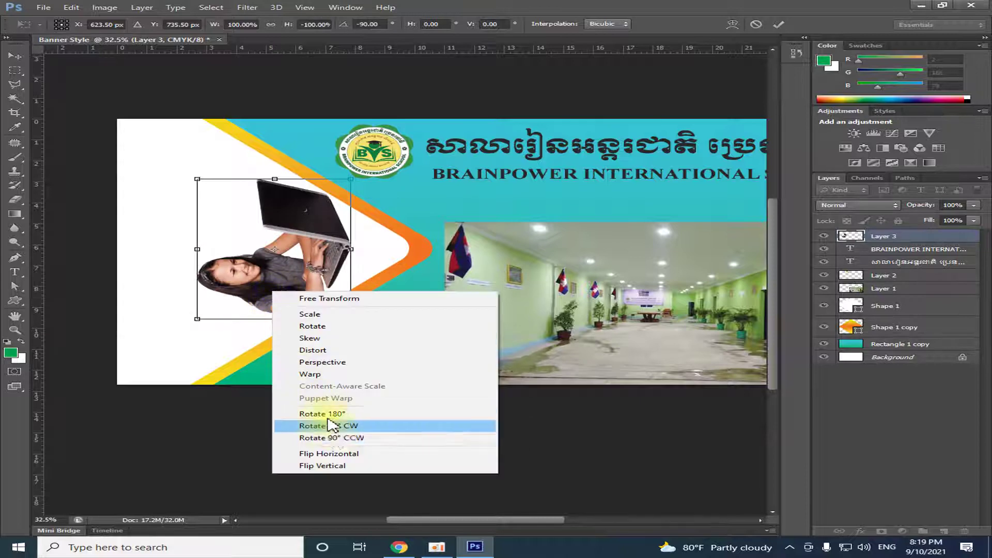
click(343, 467)
right_click(299, 287)
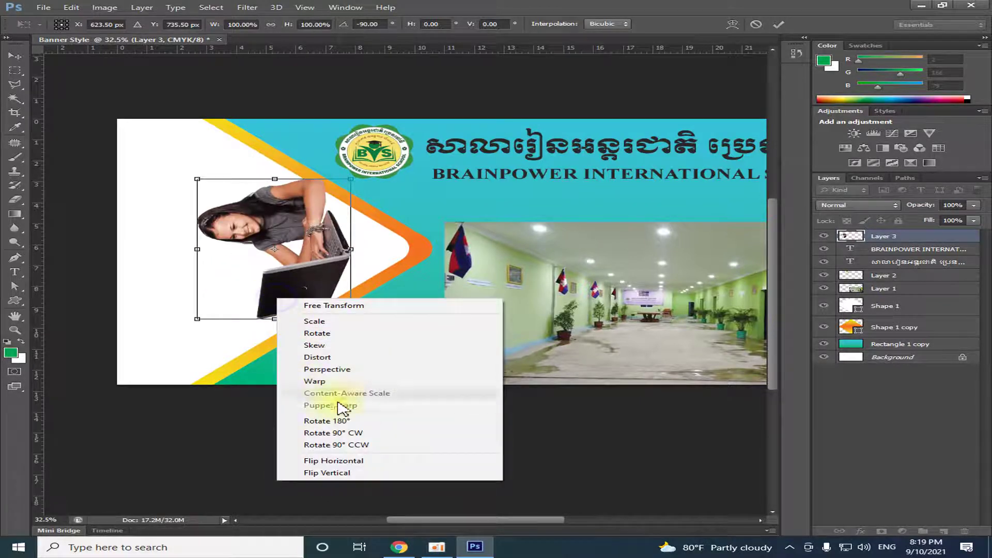
click(344, 414)
right_click(304, 279)
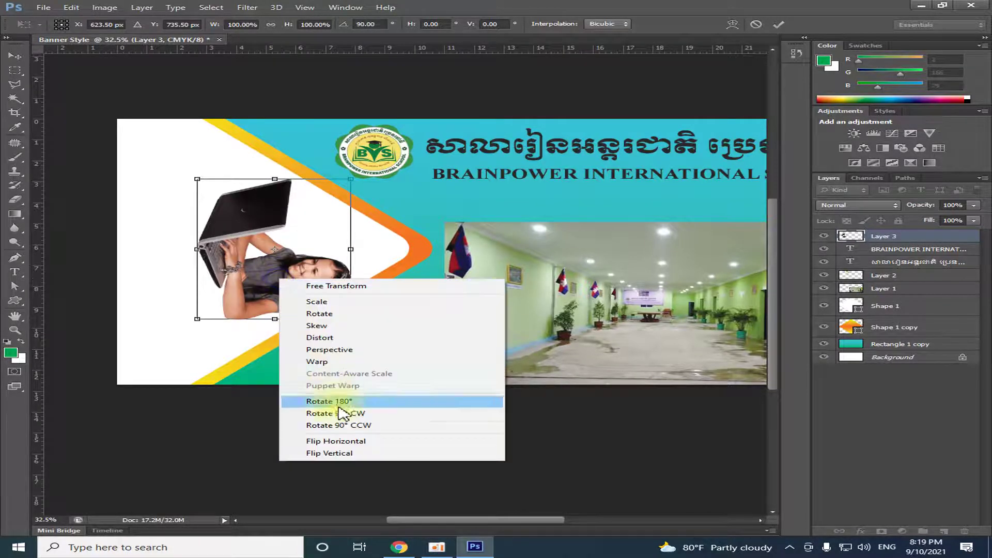
click(343, 412)
Settle on a sideways rotated, mirrored orientation, commit it, and shift the image further left.
right_click(289, 260)
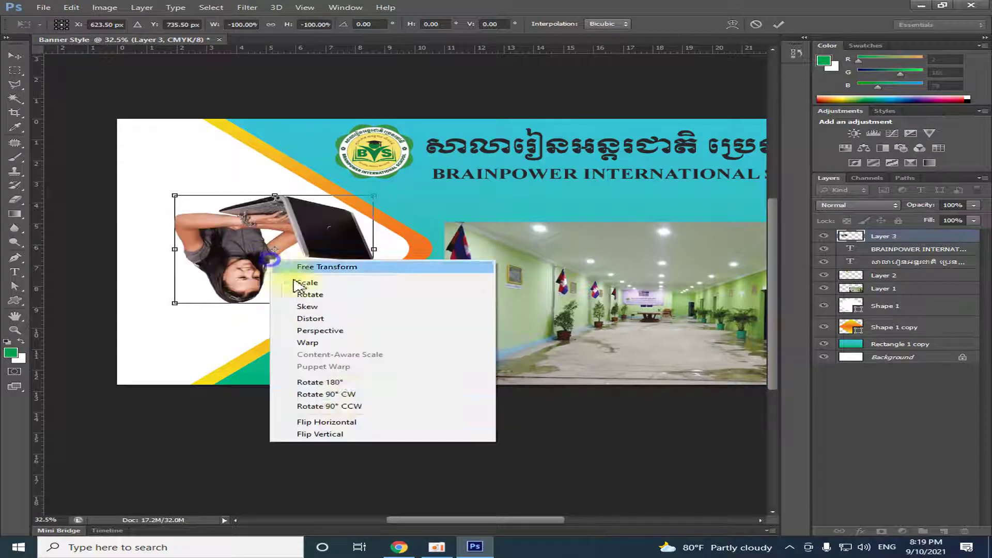
click(346, 402)
right_click(291, 299)
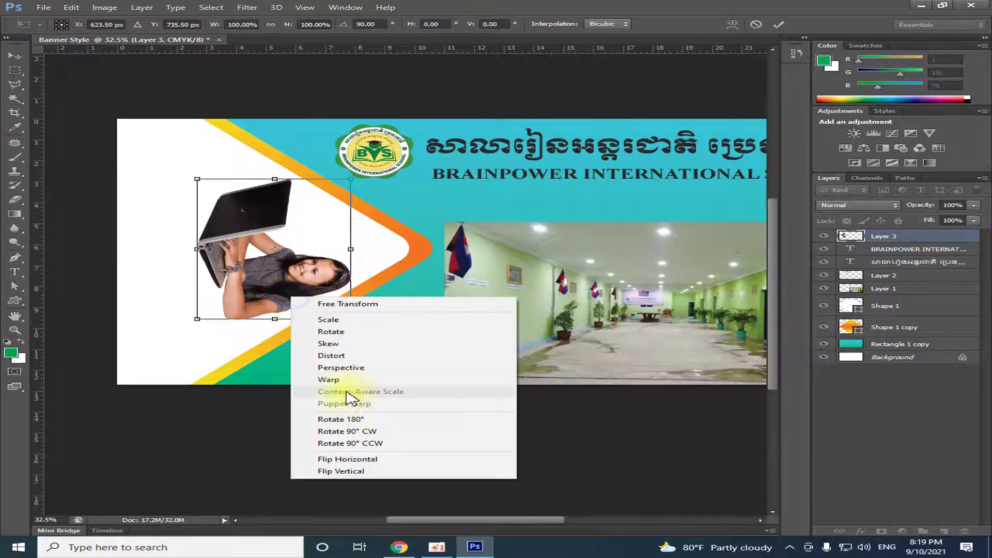
click(353, 418)
right_click(292, 287)
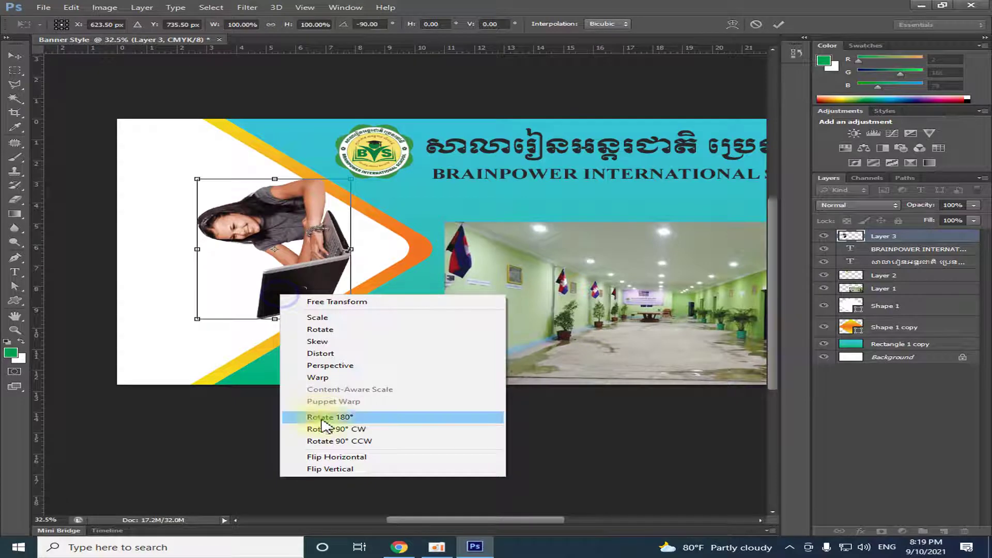
click(337, 442)
right_click(254, 296)
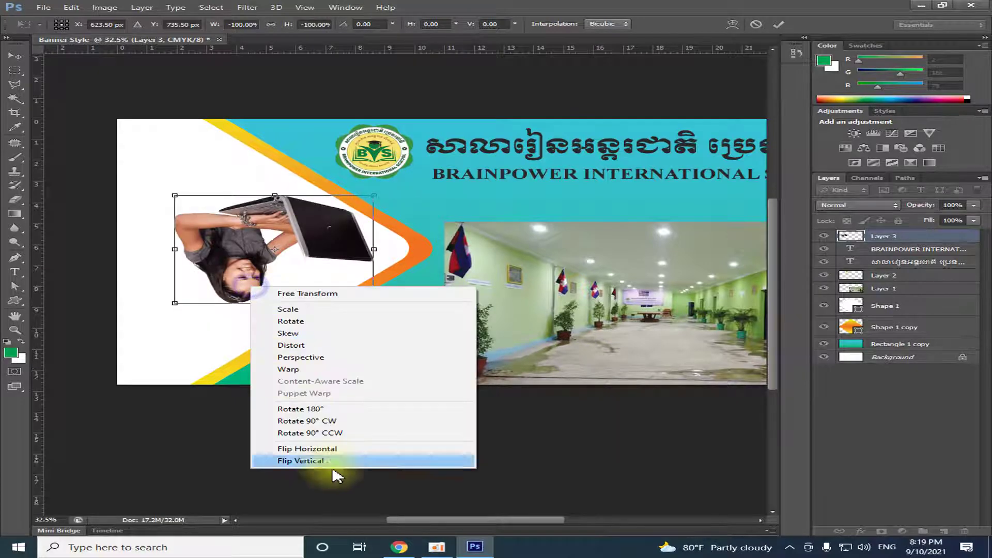
click(347, 435)
right_click(292, 320)
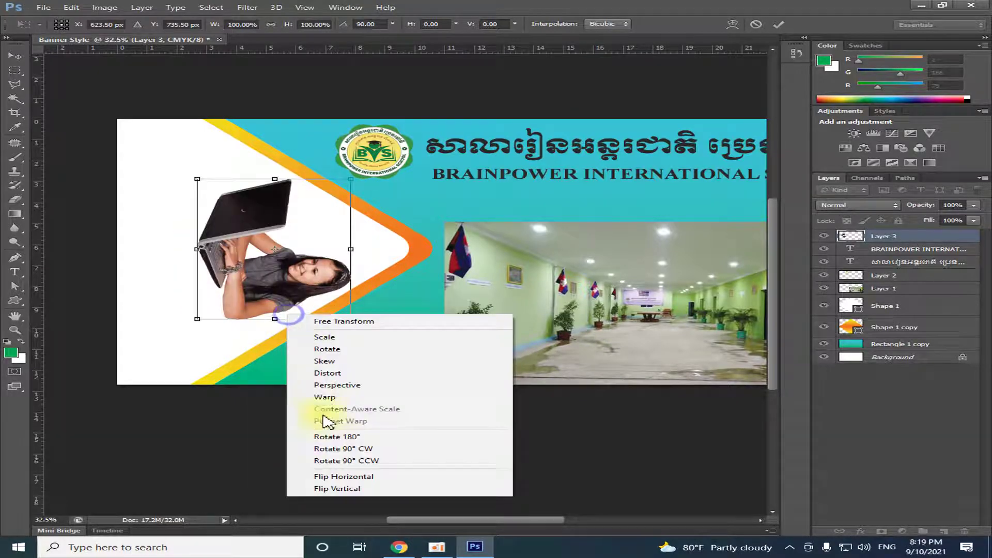
click(333, 473)
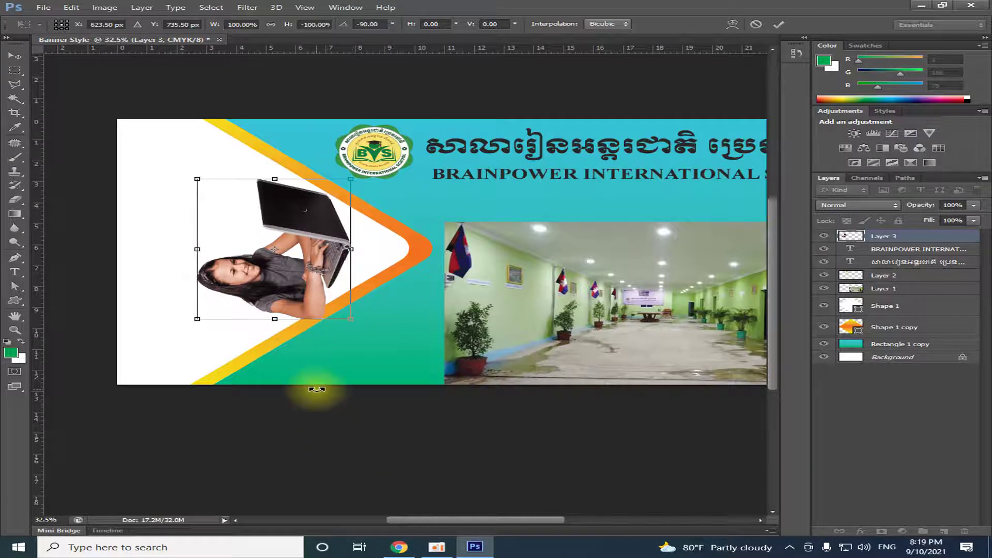
key(Return)
drag(261, 283, 205, 283)
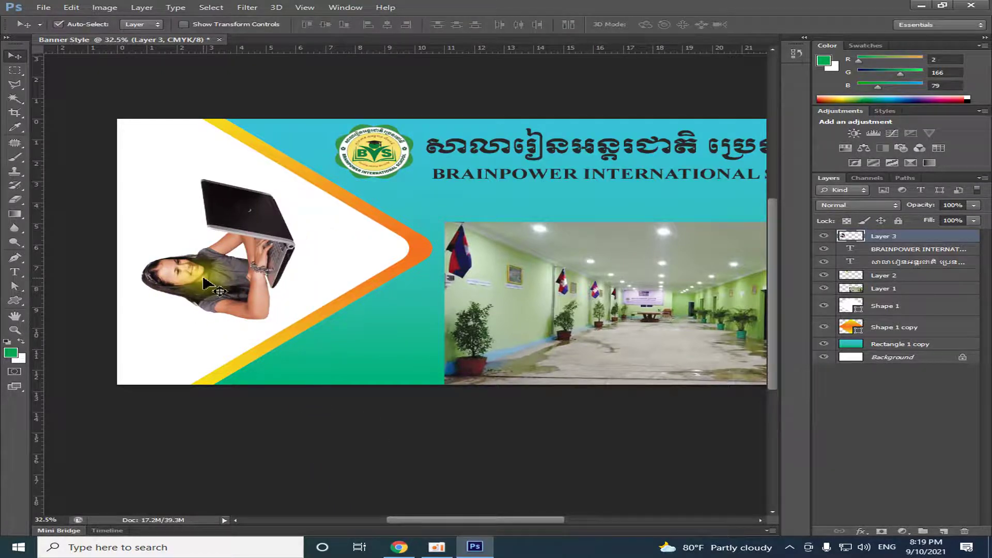
Rotate the woman cutout 90° clockwise so it stands upright.
key(ctrl+t)
right_click(205, 282)
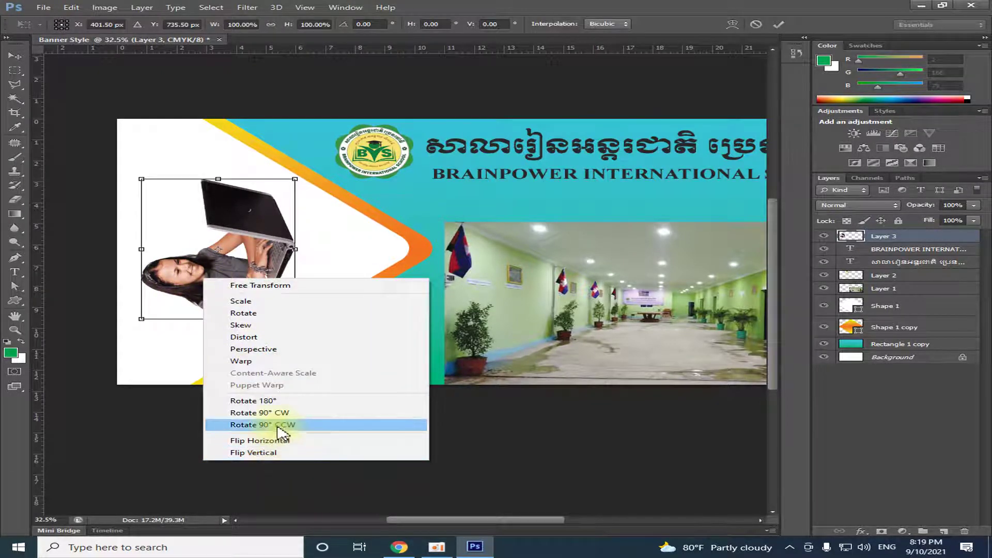
click(265, 412)
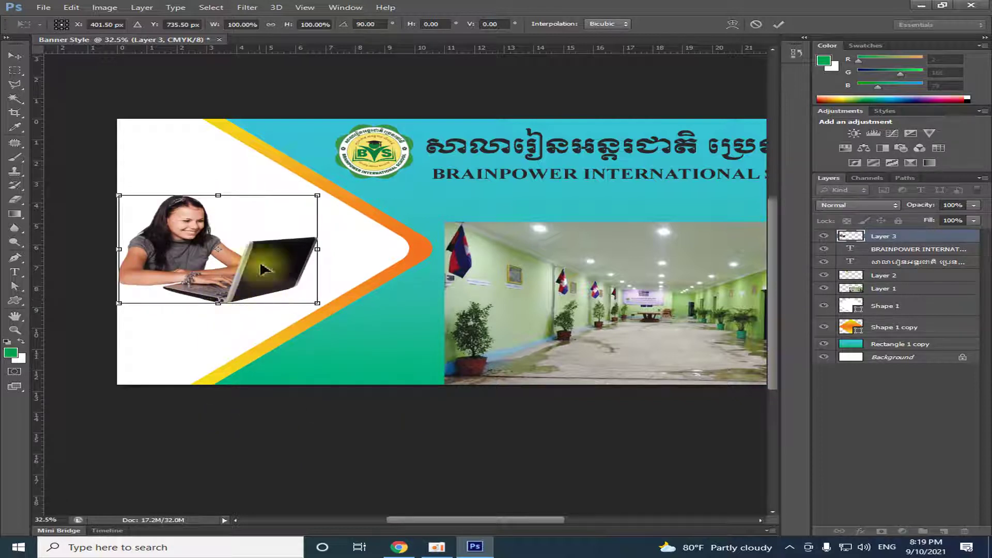
Enlarge the cutout to about 165% and move Layer 3 just above Shape 1.
drag(317, 195, 374, 174)
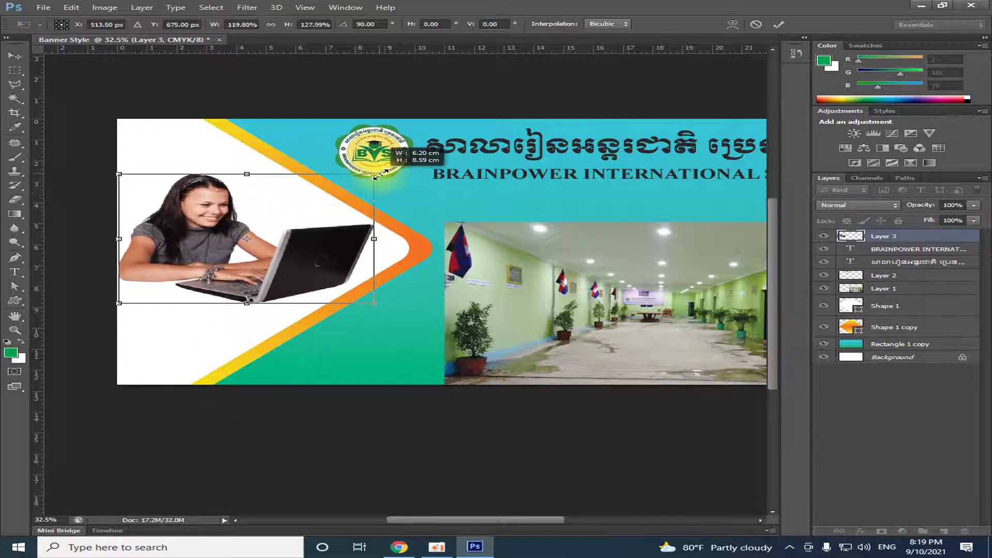
key(ctrl+z)
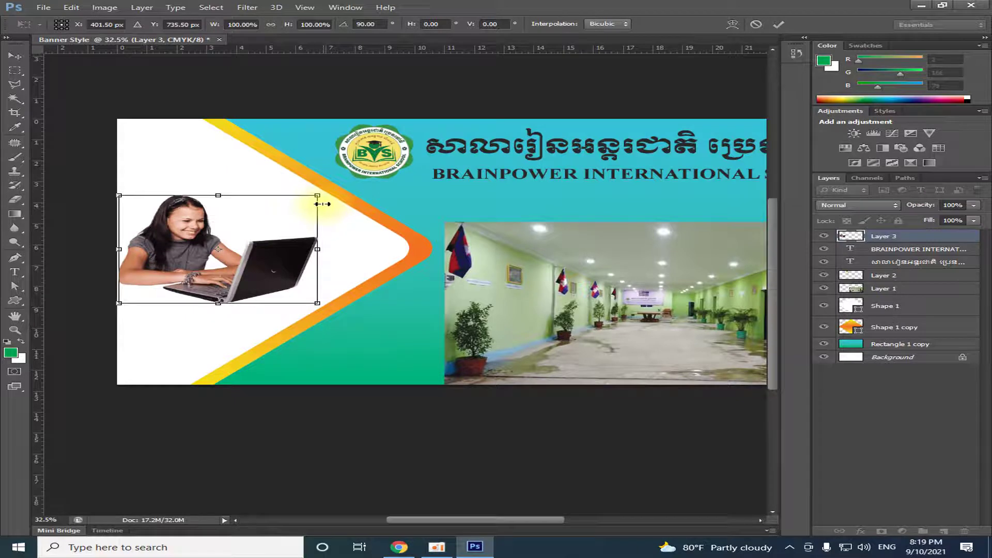
drag(317, 195, 369, 167)
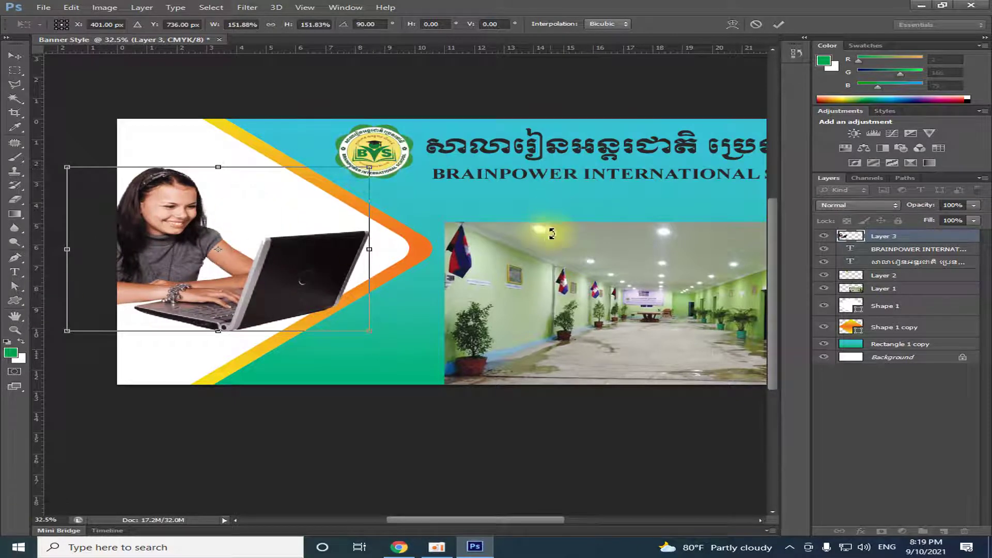
drag(357, 270, 400, 264)
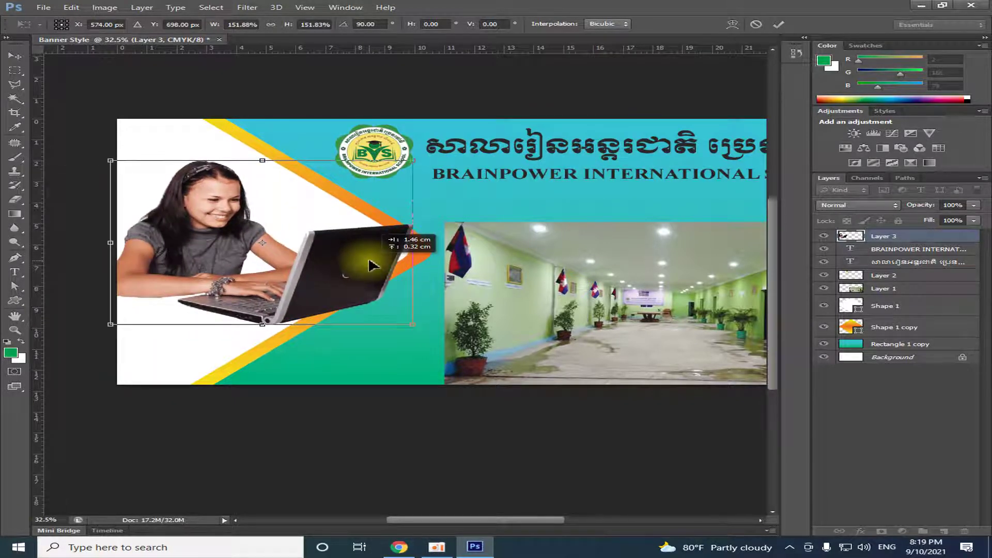
drag(412, 161, 428, 155)
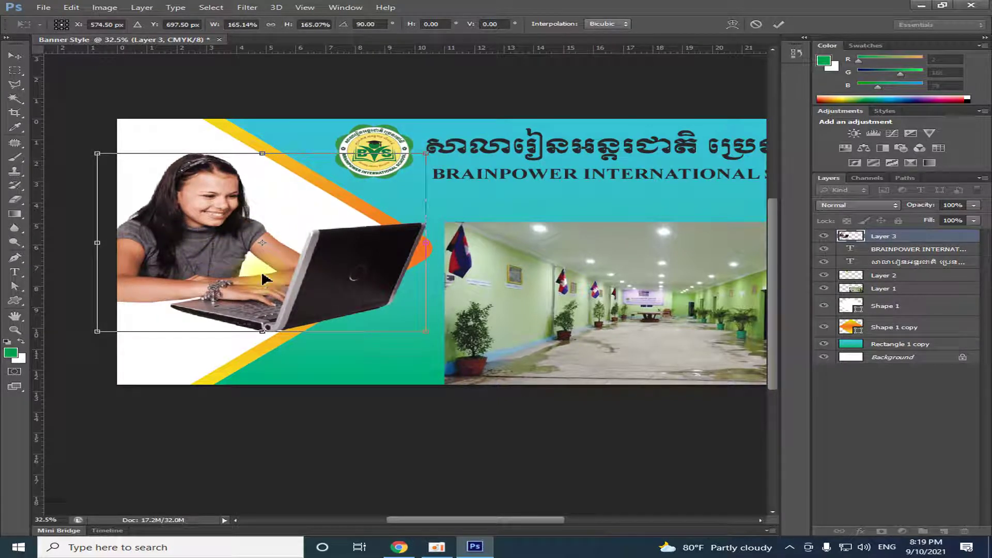
key(Return)
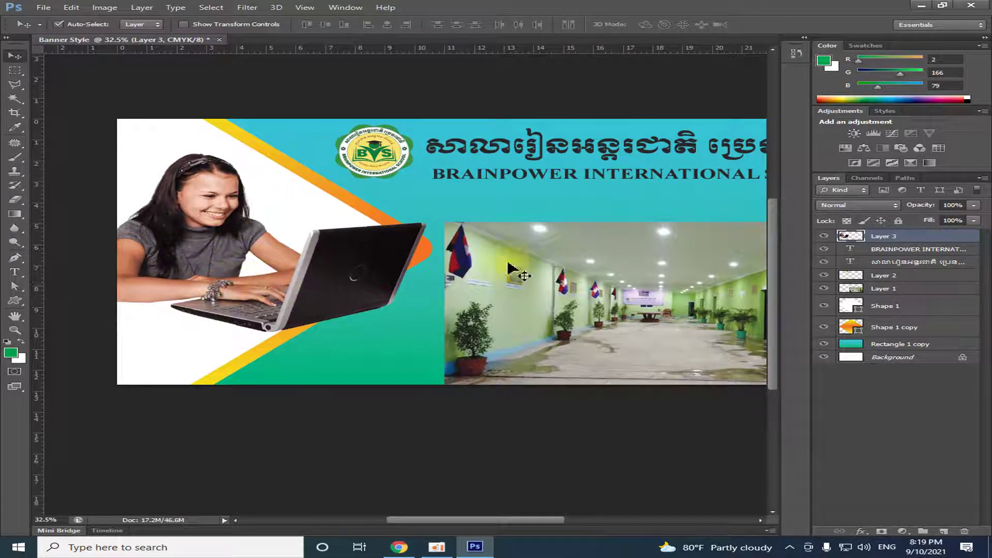
drag(884, 305, 884, 290)
Clip the woman photo into the Shape 1 triangle and scale it to about 124%.
click(142, 7)
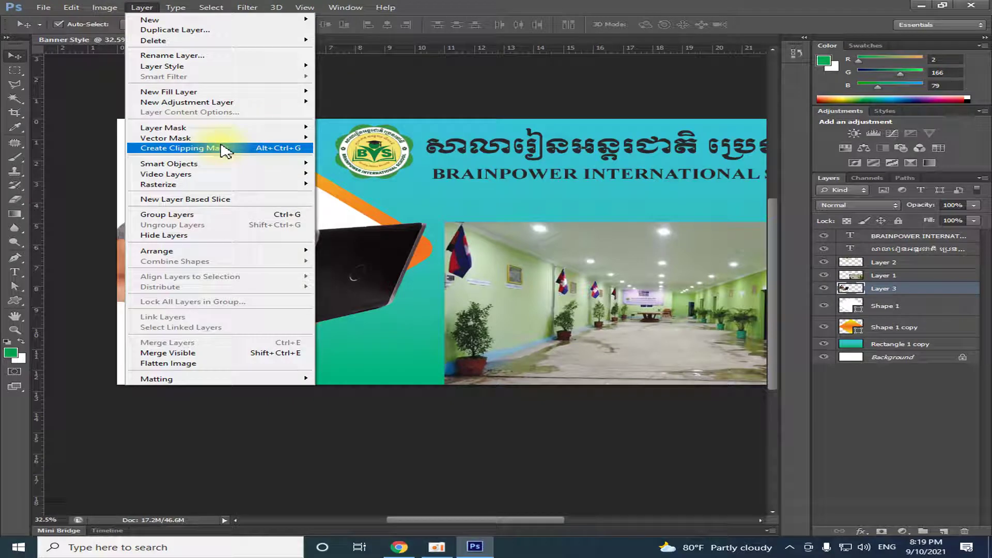
click(224, 149)
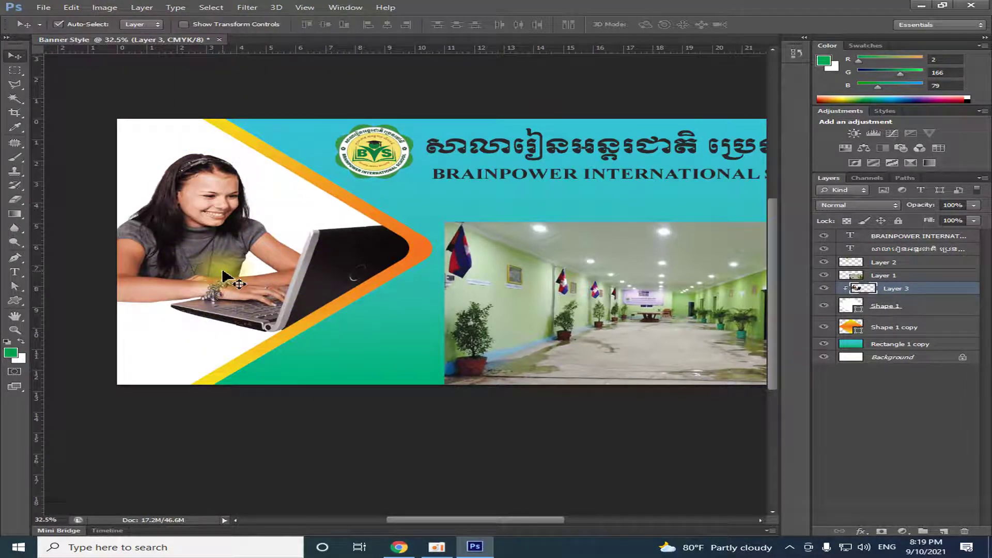
key(ctrl+t)
drag(426, 153, 457, 135)
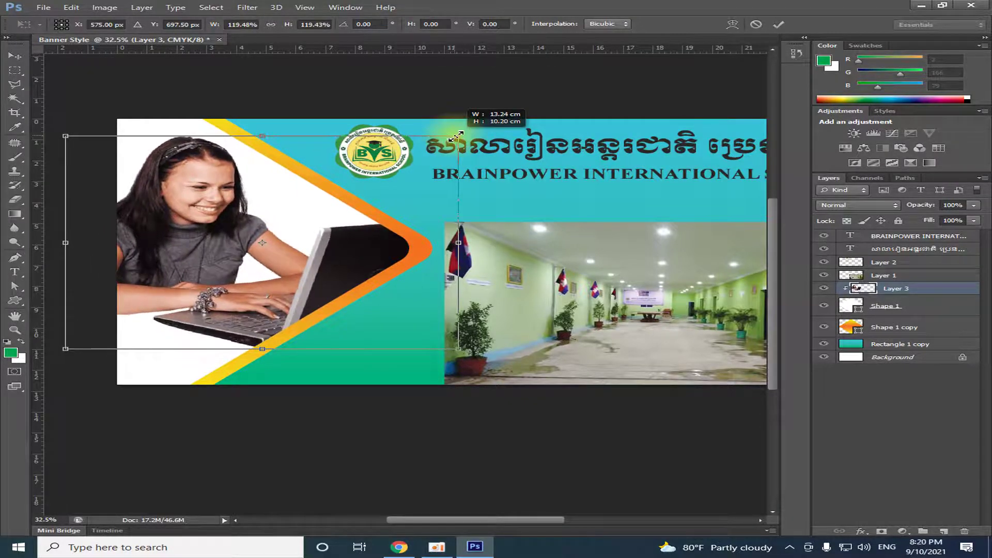
drag(352, 258, 367, 264)
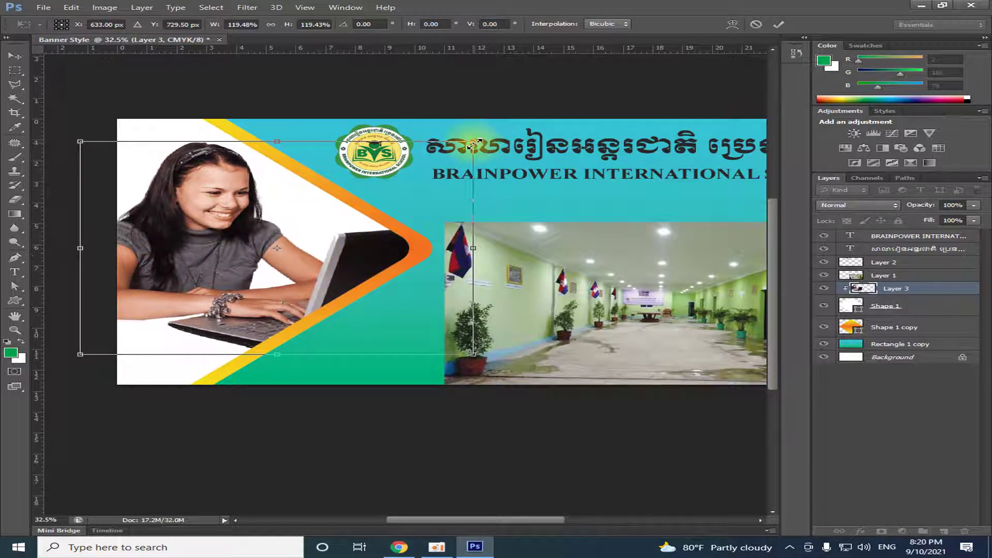
drag(474, 144, 483, 137)
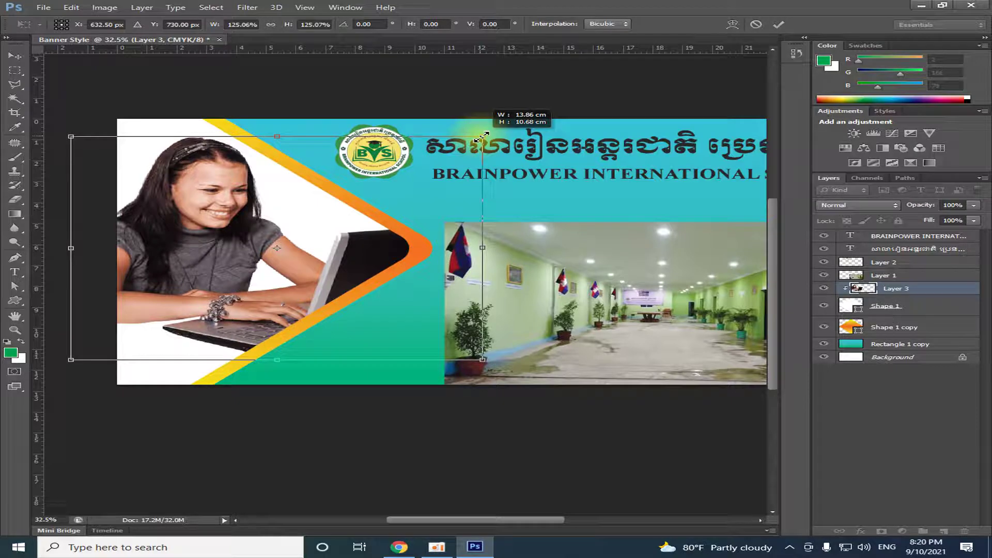
key(Return)
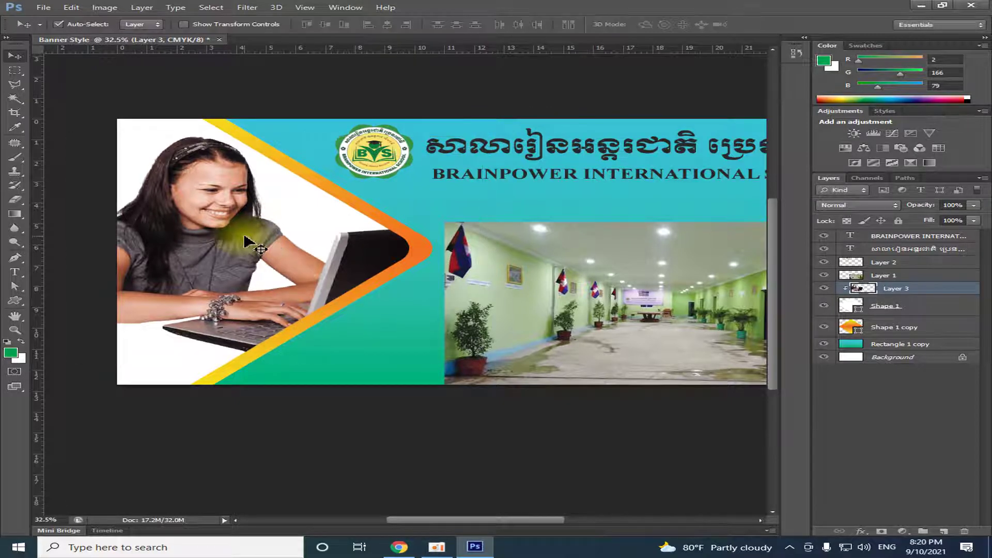
key(ctrl+m)
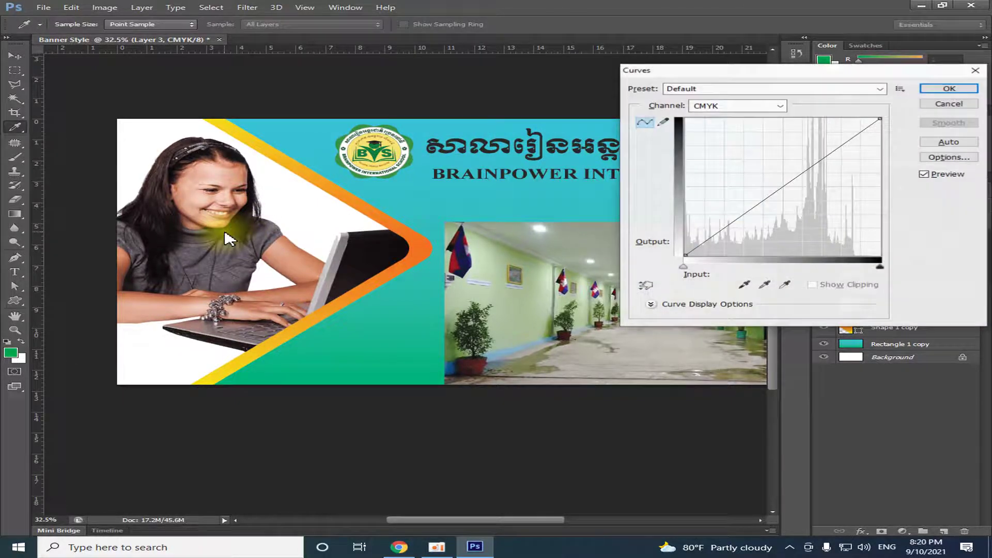
Apply a Curves point at Input 55 / Output 47 to the laptop photo.
click(777, 184)
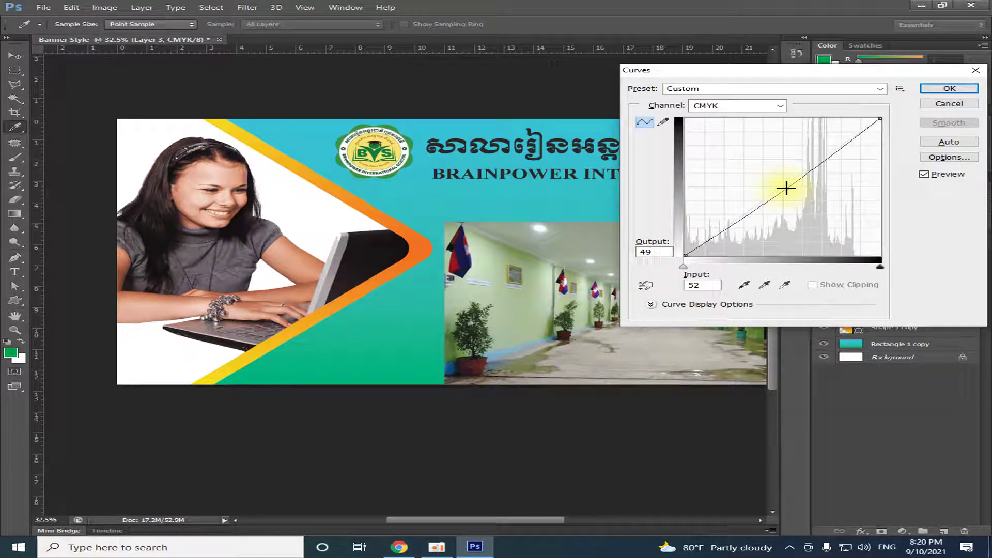
click(962, 88)
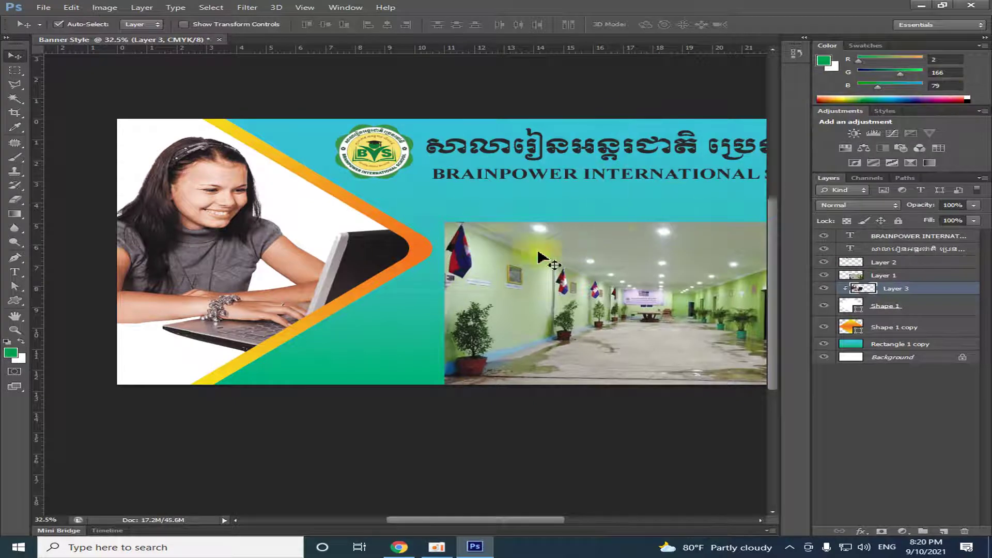
scroll(522, 298, down, 1)
scroll(527, 304, down, 1)
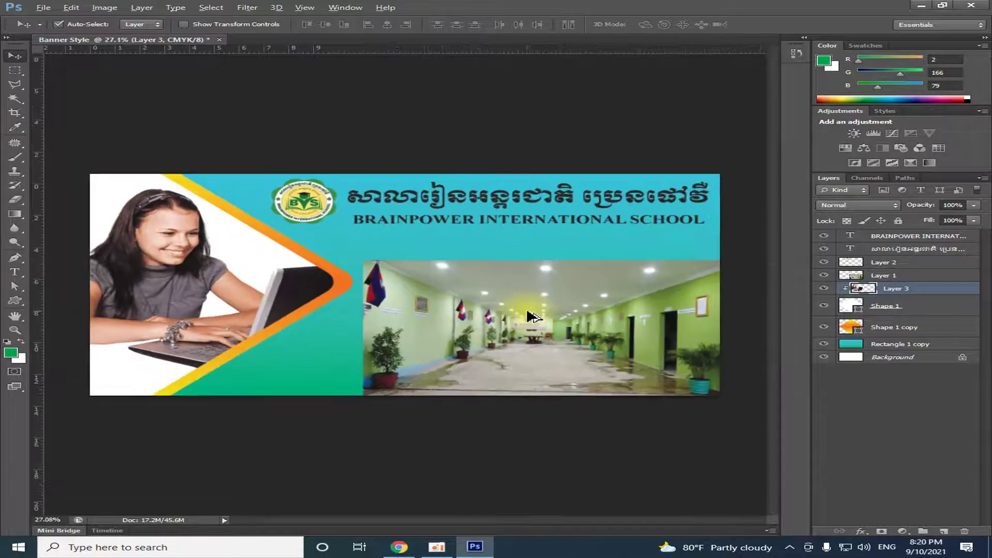
click(530, 225)
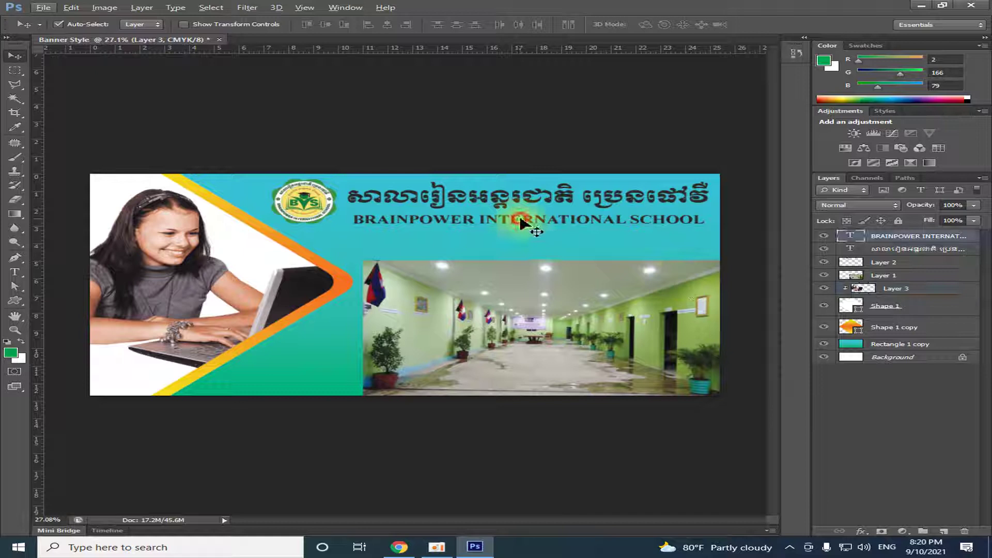
Nudge the BRAINPOWER name down and move the yellow glow (Layer 2) onto the title.
drag(521, 225, 532, 230)
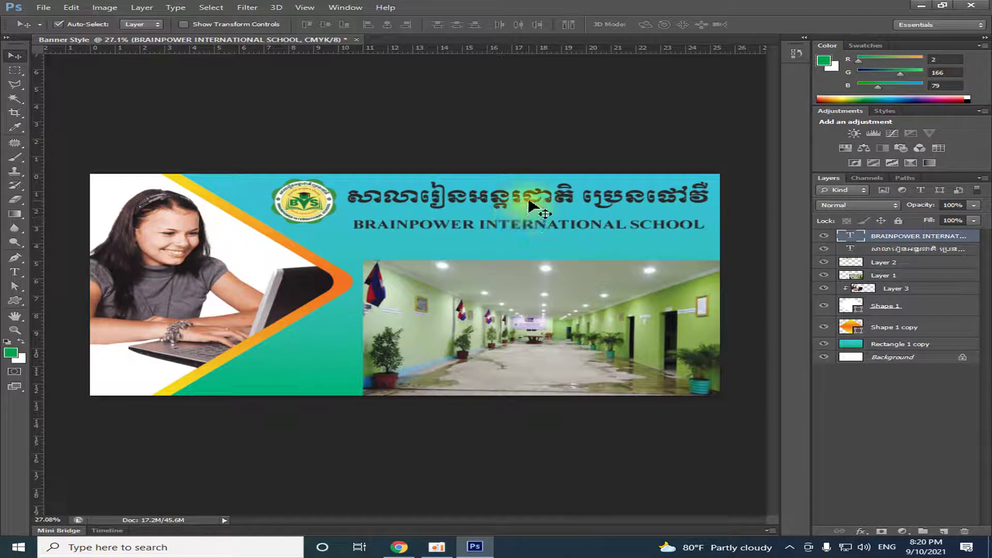
key(alt+bracketleft)
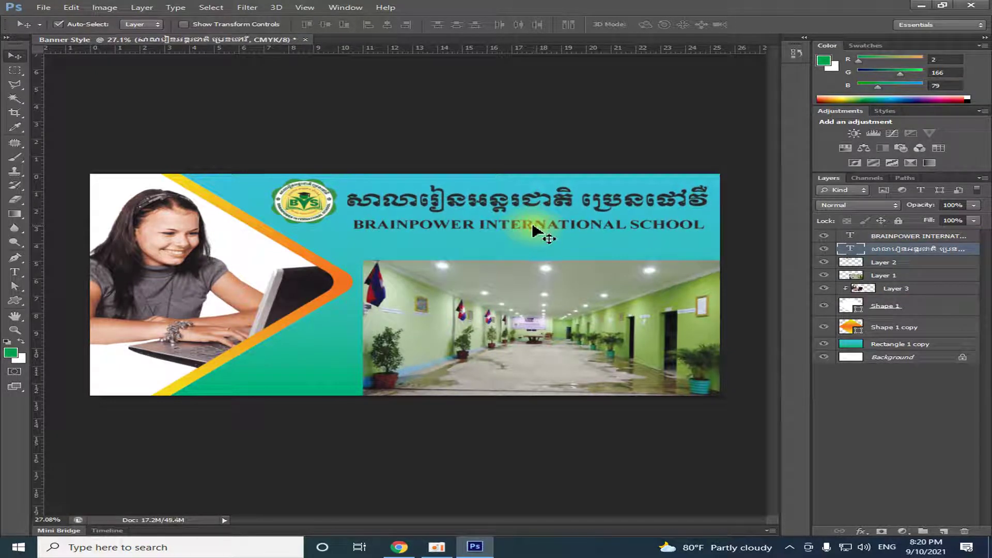
click(314, 217)
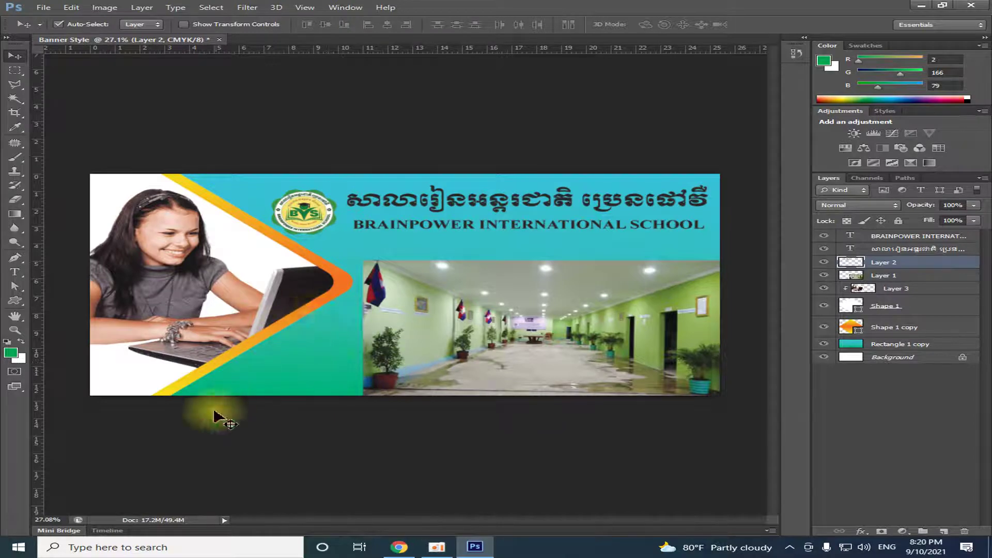
scroll(250, 407, up, 1)
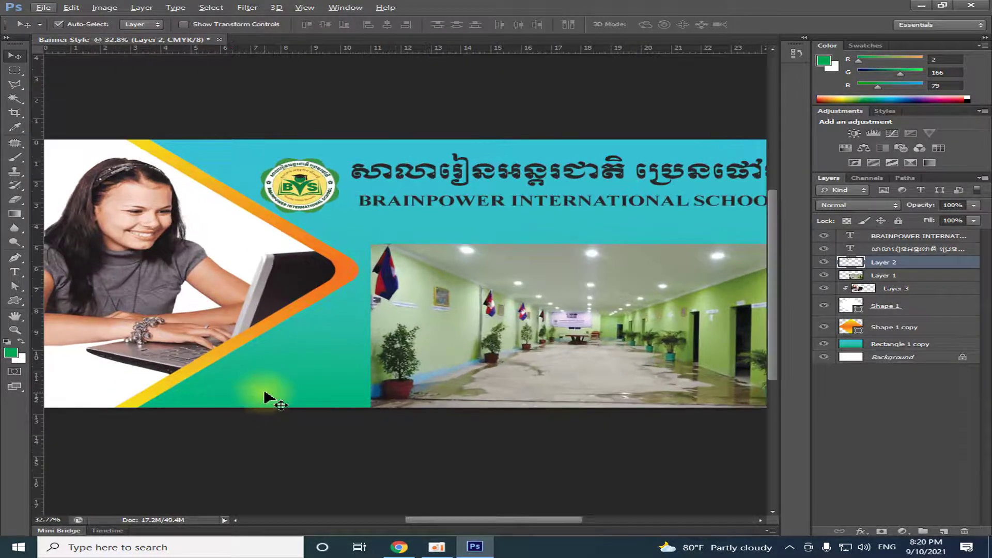
scroll(265, 401, down, 1)
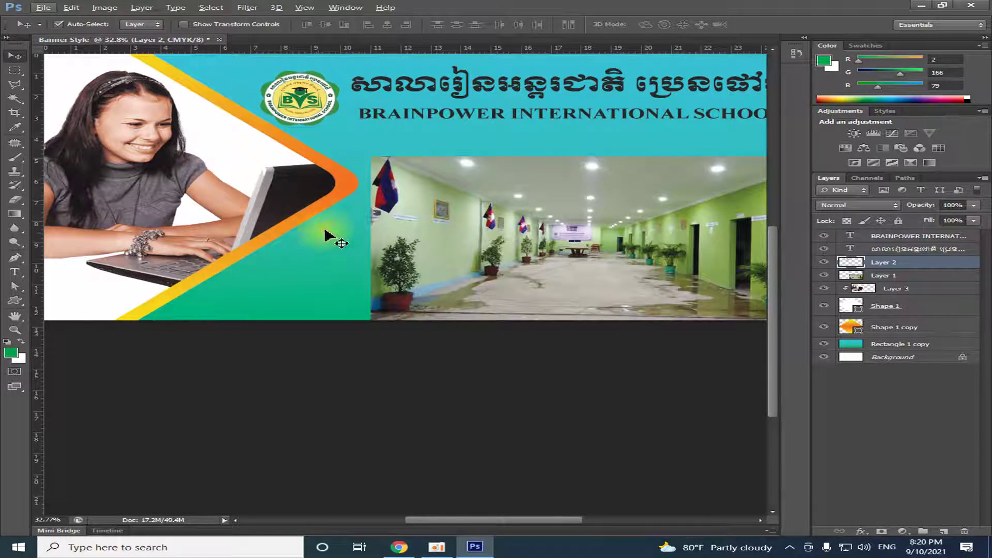
mouse_move(185, 307)
mouse_down()
mouse_move(248, 279)
mouse_move(333, 198)
mouse_up()
scroll(550, 256, down, 1)
mouse_move(553, 259)
mouse_down()
mouse_move(594, 261)
mouse_move(507, 239)
mouse_move(391, 292)
mouse_up()
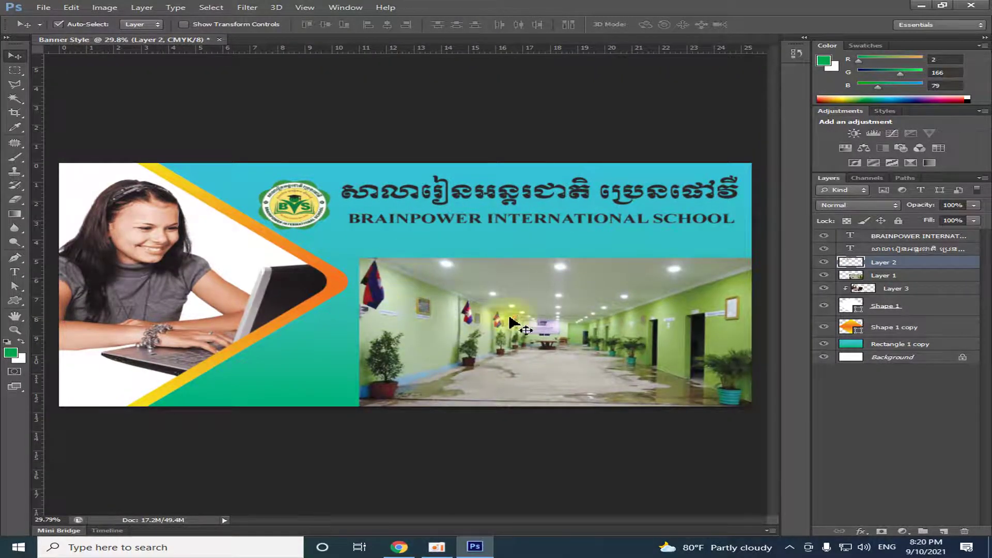
mouse_move(494, 328)
mouse_down()
mouse_move(122, 206)
mouse_move(432, 223)
mouse_move(310, 400)
mouse_move(375, 310)
mouse_move(341, 367)
mouse_move(607, 379)
mouse_move(503, 229)
mouse_up()
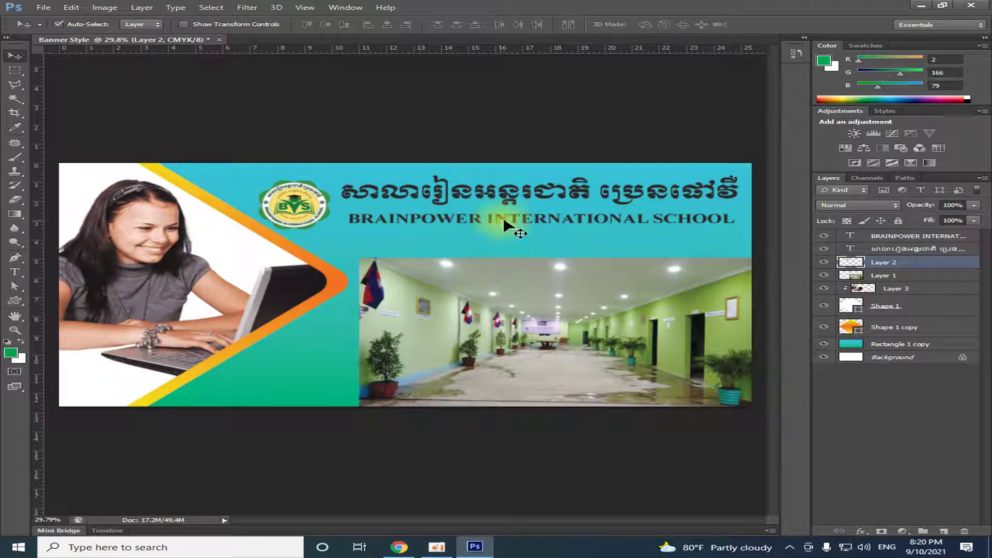
click(14, 272)
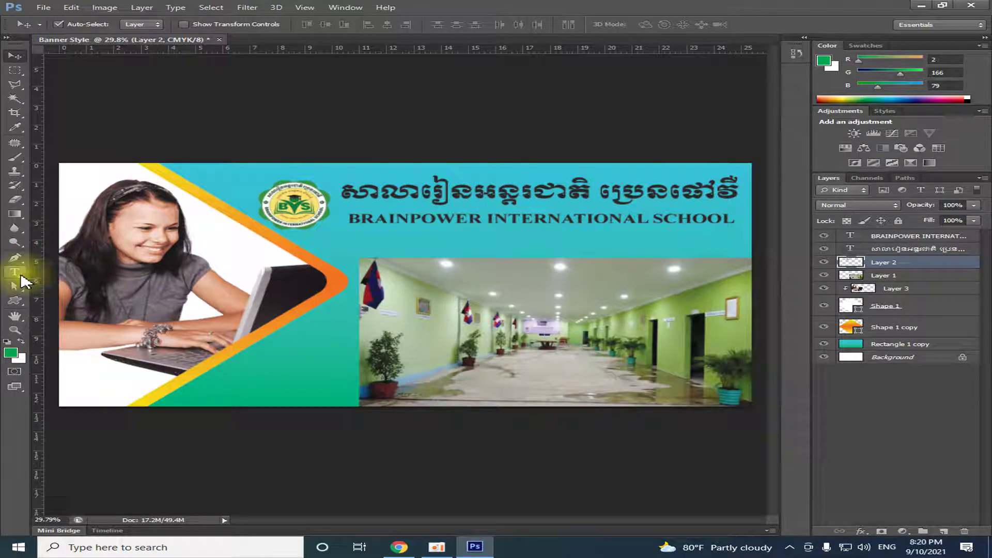
Recolour the whole Khmer title text to pure black (000000).
click(434, 202)
drag(341, 193, 710, 192)
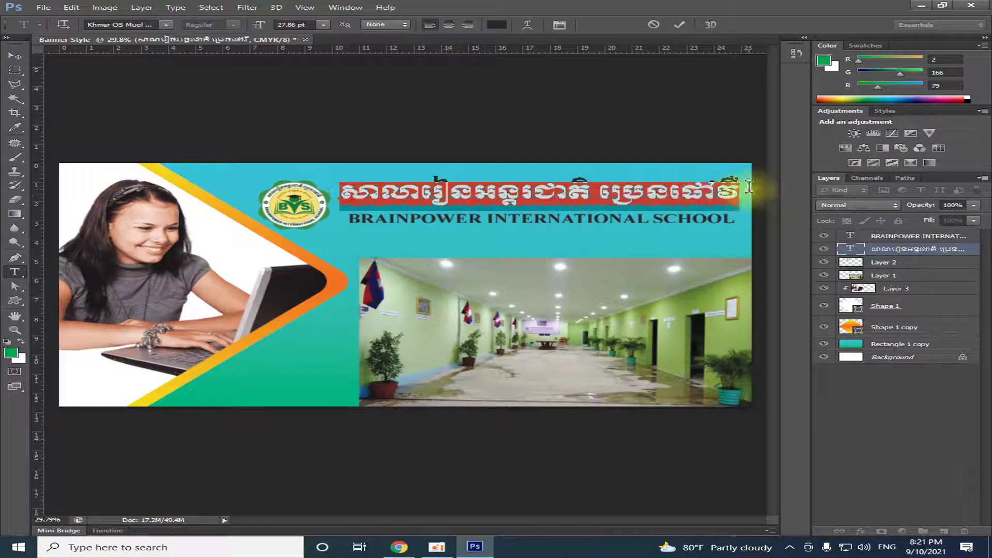
click(496, 25)
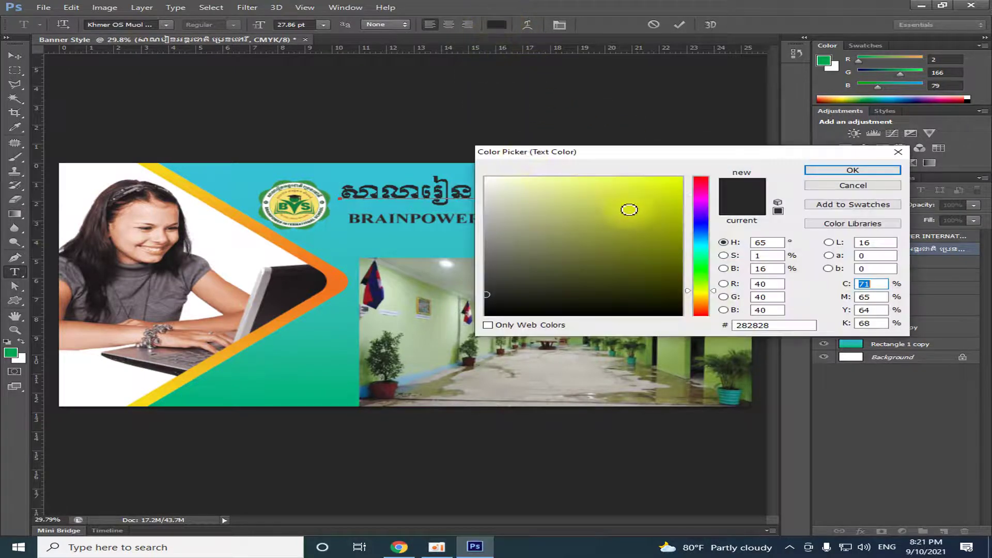
click(702, 298)
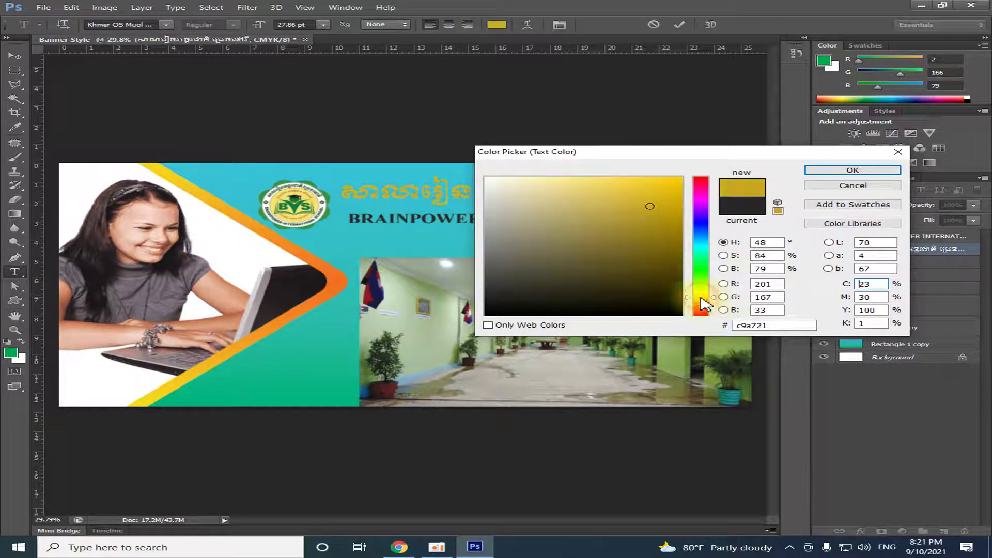
click(706, 313)
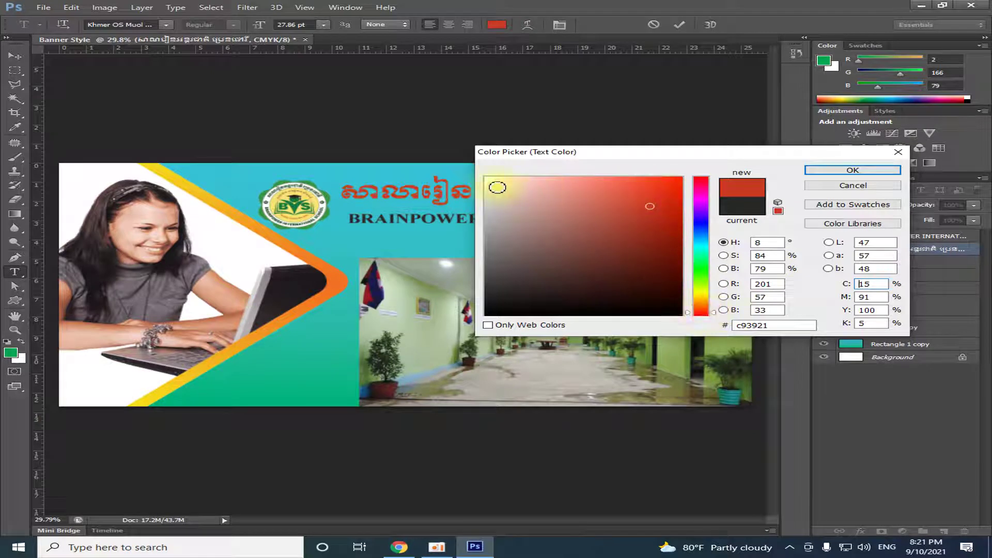
click(484, 175)
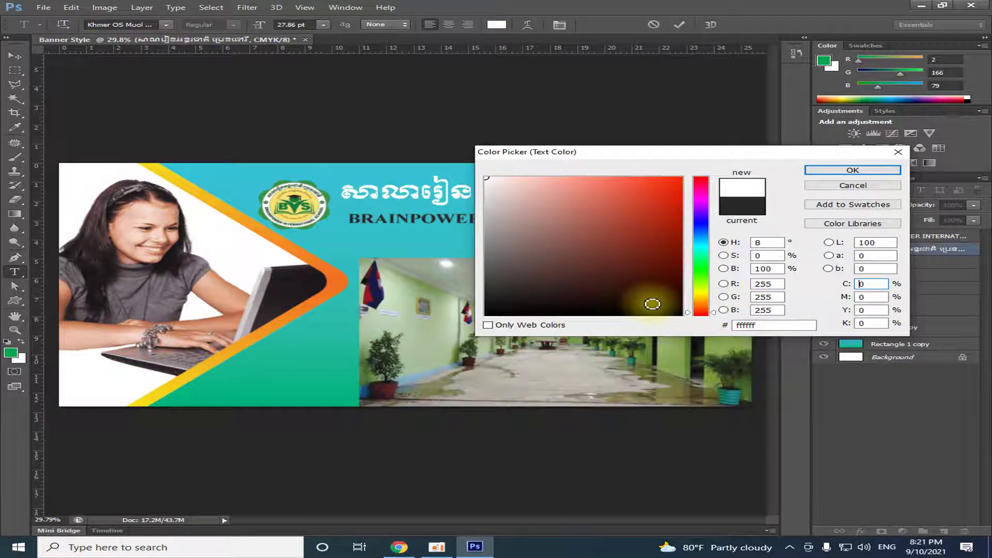
drag(667, 312, 691, 325)
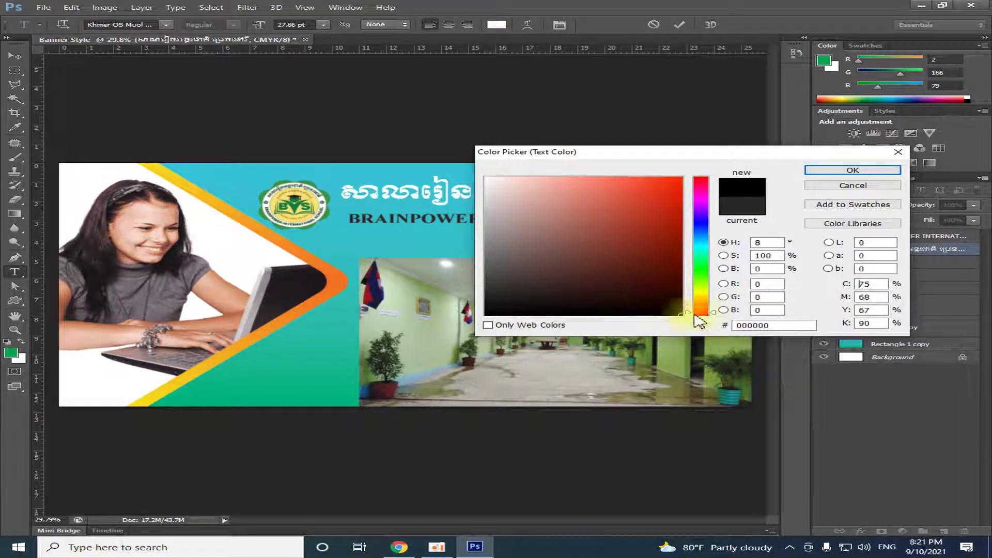
click(829, 172)
click(15, 55)
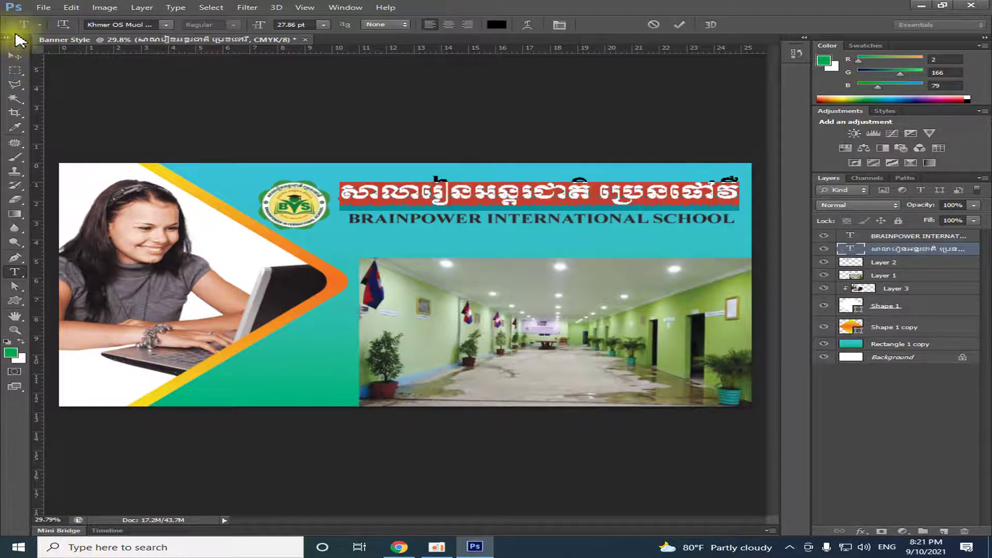
Inspect the gradient fill options of the Rectangle 1 copy shape, then deselect it.
click(889, 344)
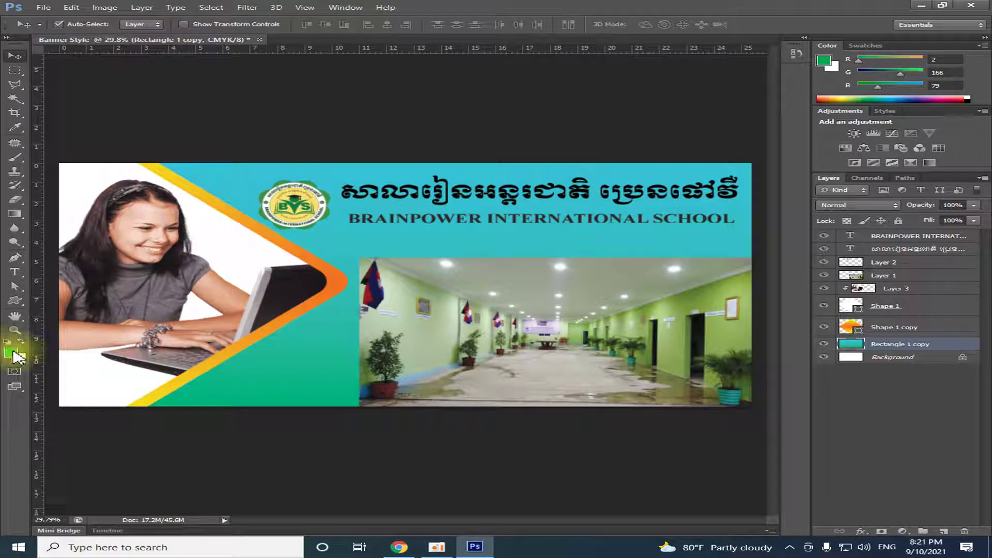
click(14, 302)
click(140, 24)
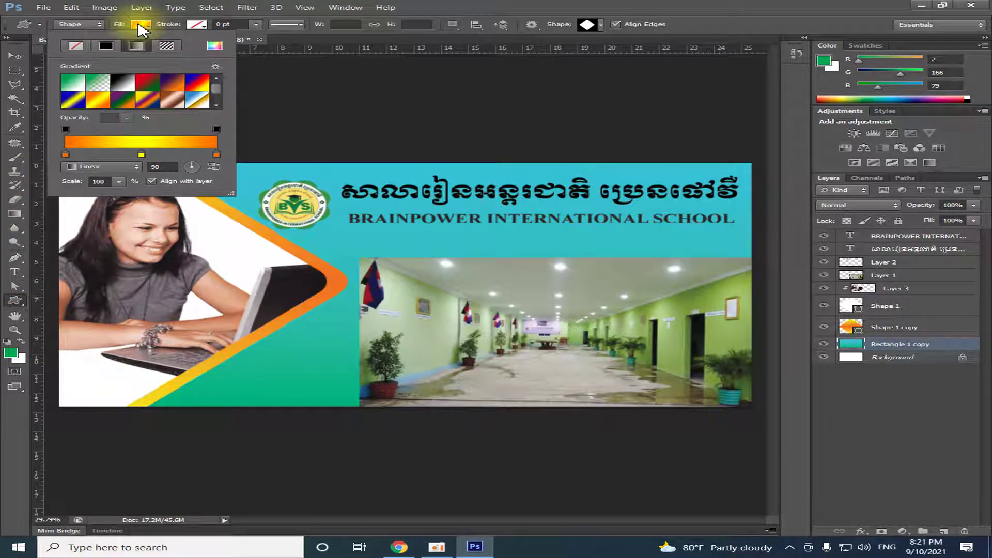
click(15, 55)
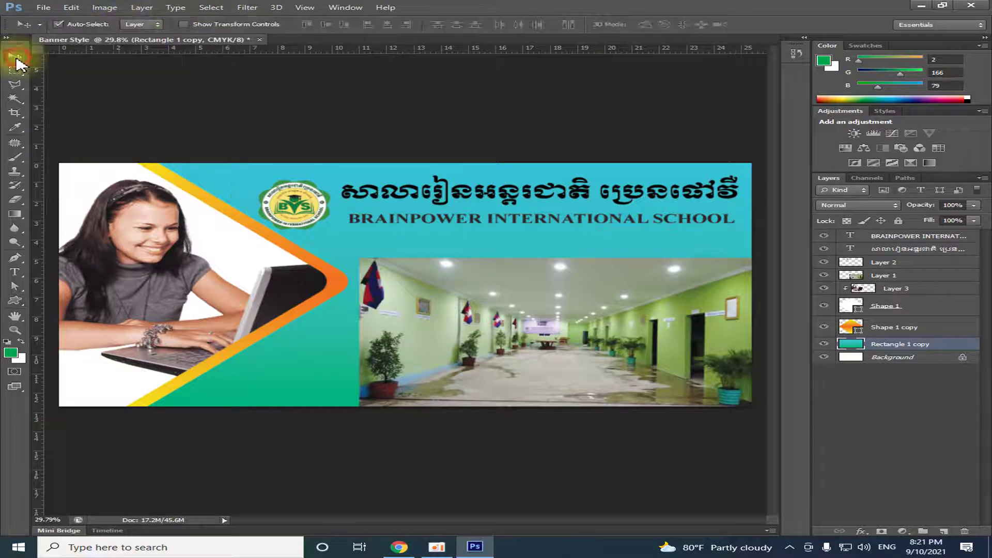
click(304, 119)
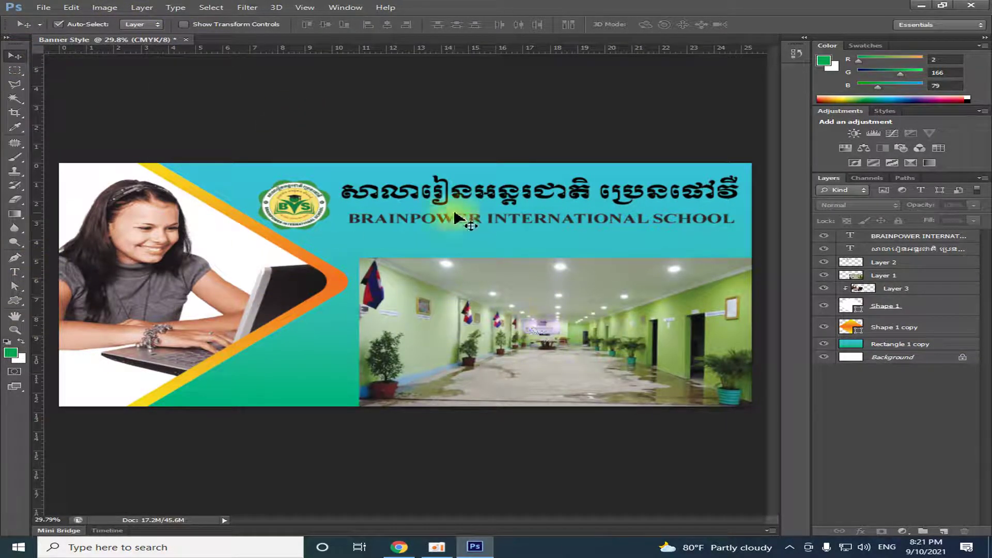
Duplicate the English title just below it and retype the copy in Khmer.
click(491, 226)
drag(491, 226, 493, 248)
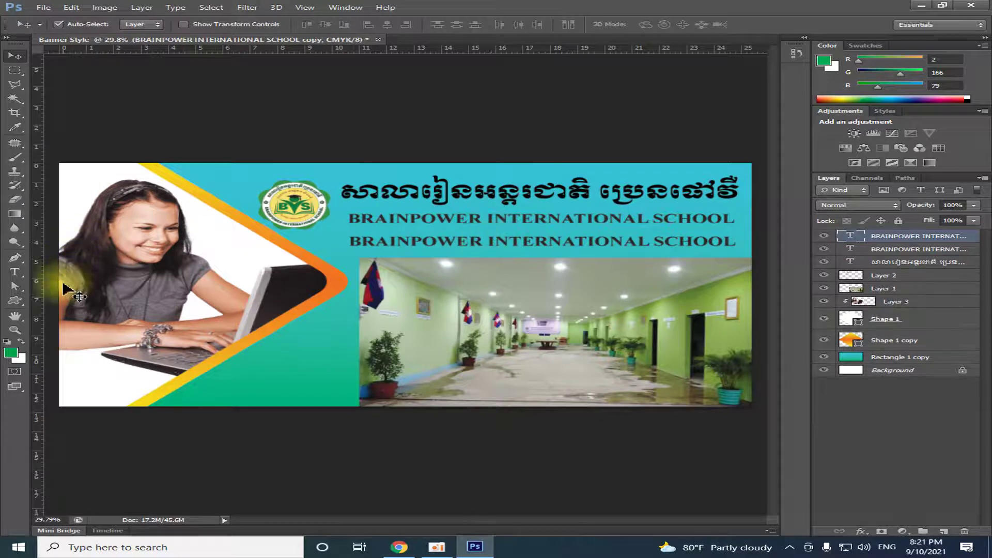
click(19, 273)
click(422, 248)
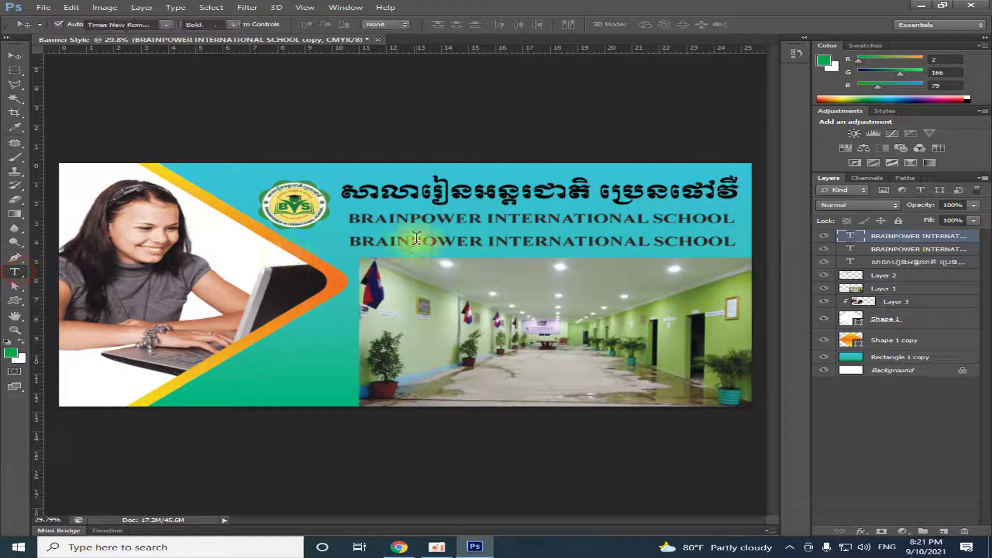
drag(338, 241, 808, 241)
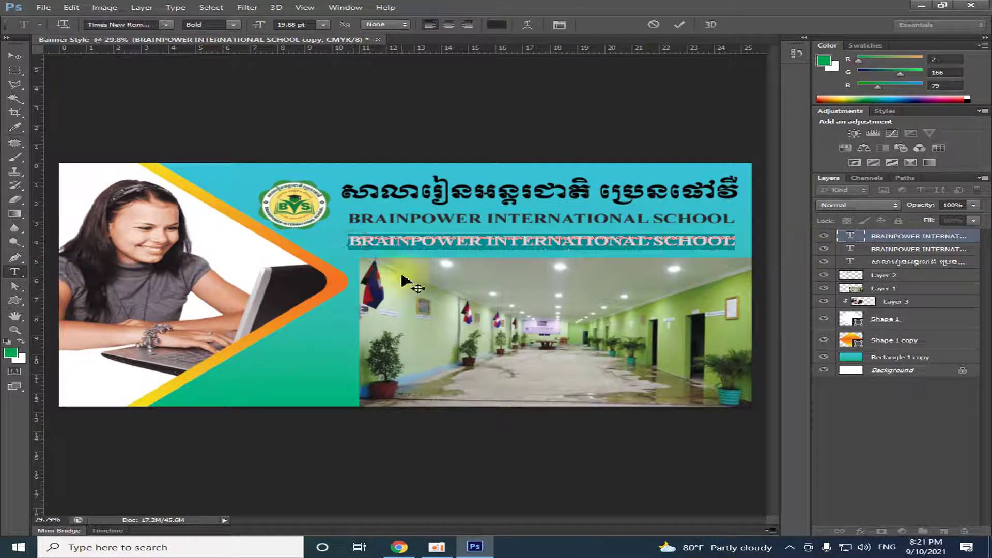
text(ស)
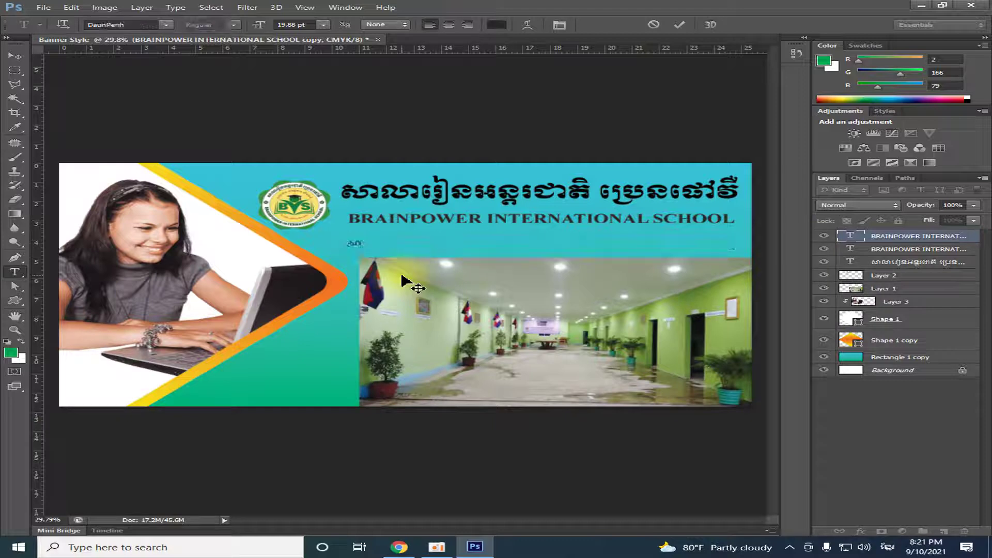
Try Khmer OS Muol Light, then settle on Khmer OS Battambang for the subtitle.
click(166, 24)
mouse_move(354, 120)
mouse_down()
mouse_move(351, 293)
mouse_move(357, 266)
mouse_up()
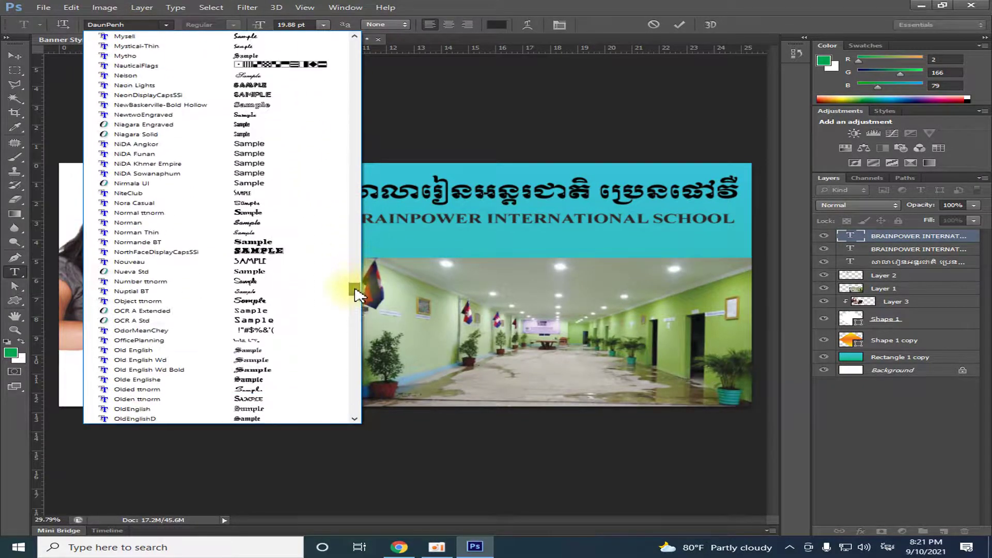
mouse_move(357, 266)
mouse_down()
mouse_move(358, 319)
mouse_move(362, 210)
mouse_up()
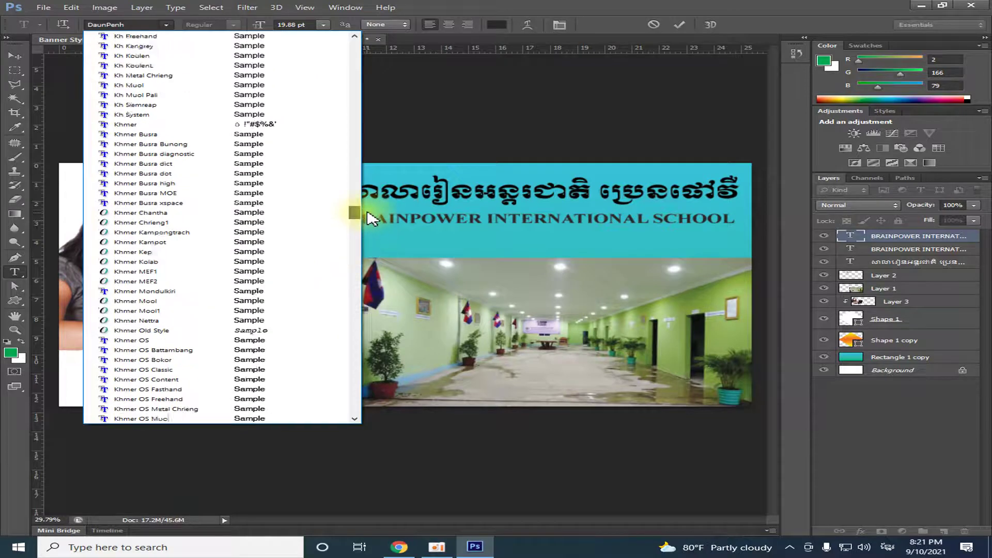
scroll(195, 188, up, 1)
scroll(178, 288, down, 2)
scroll(181, 295, down, 3)
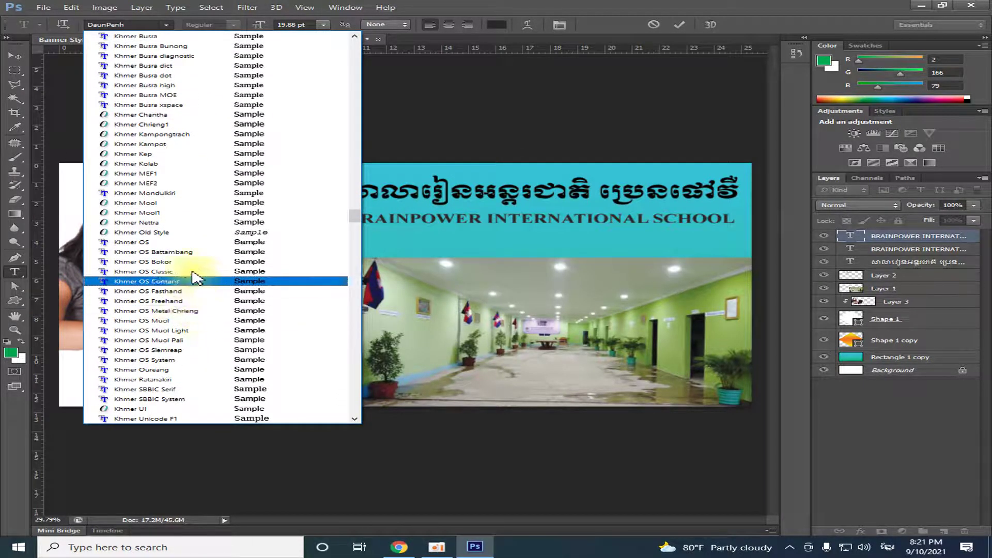
click(184, 330)
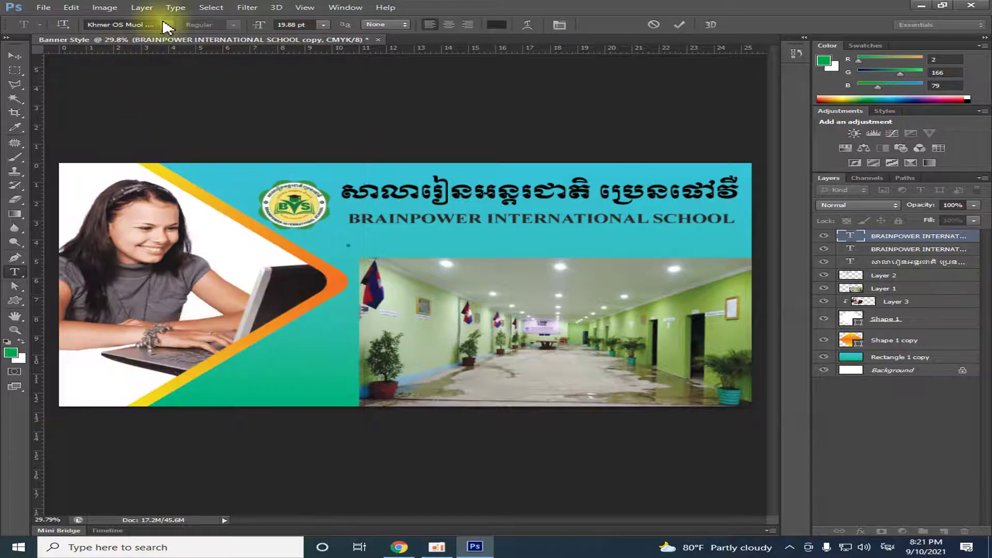
click(165, 25)
scroll(164, 217, up, 2)
scroll(173, 196, up, 3)
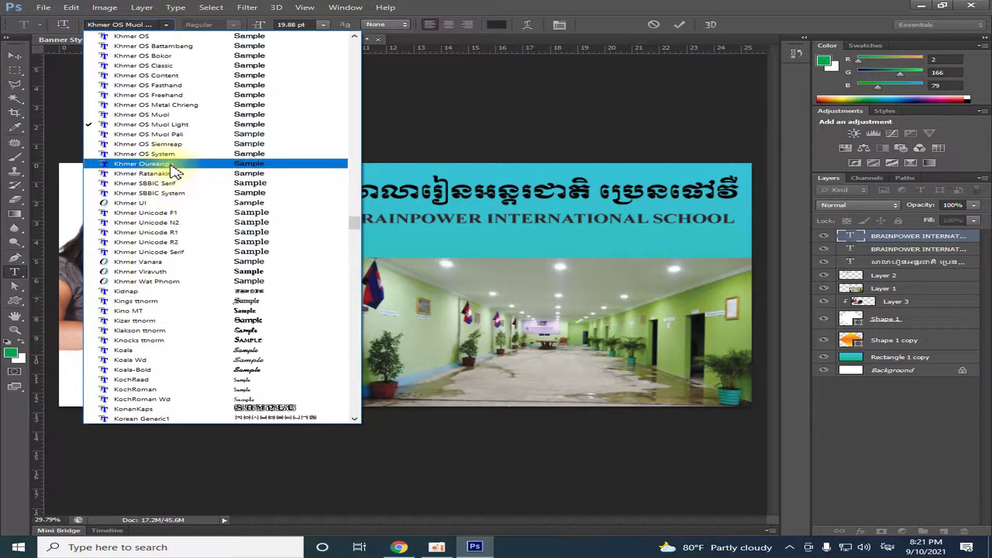
click(170, 46)
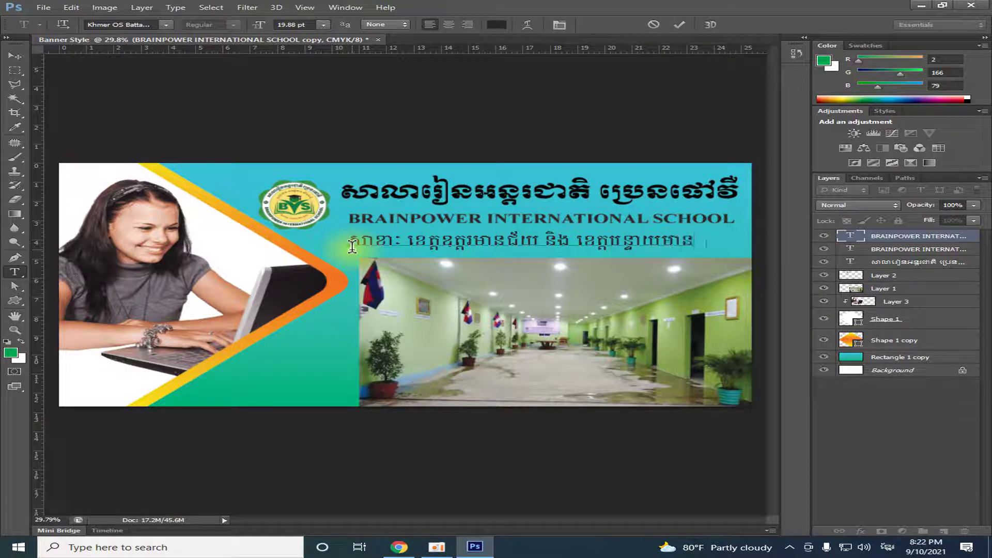
text(ភាគ: ខេត្តឧត្តរមានជ័យ និង ខេត្តបន្ទាយមានជ័យ)
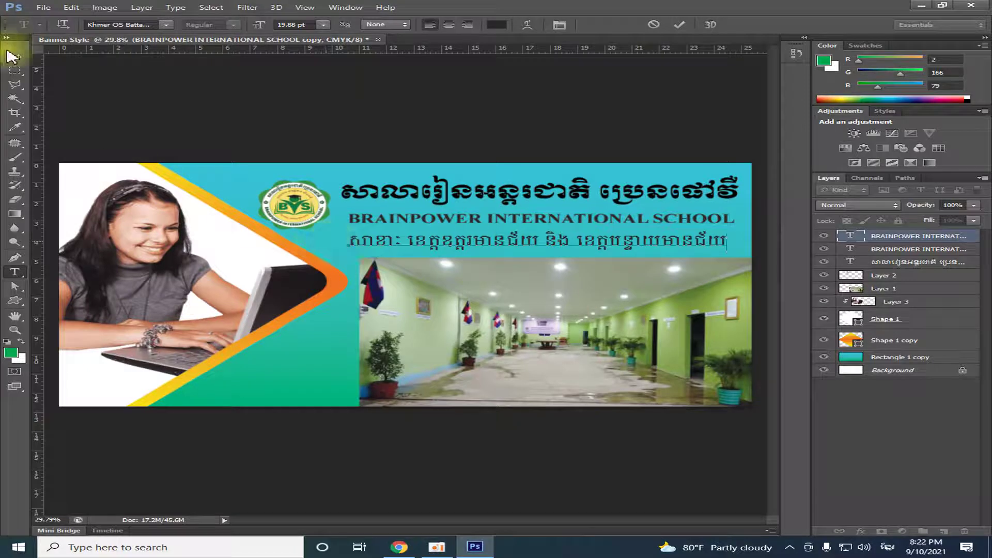
Position the Khmer subtitle under the English name, nudged slightly right.
click(12, 58)
drag(478, 242, 486, 253)
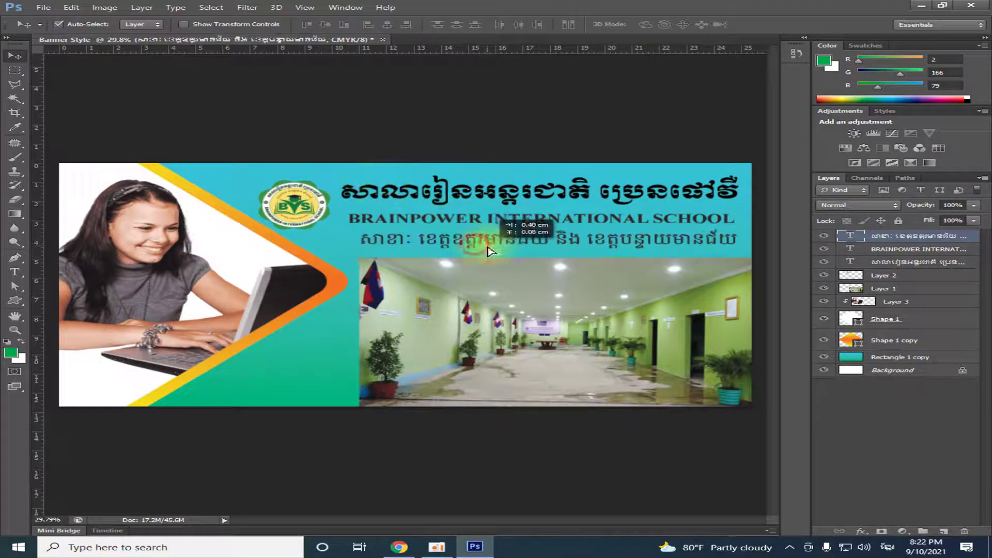
drag(486, 253, 484, 243)
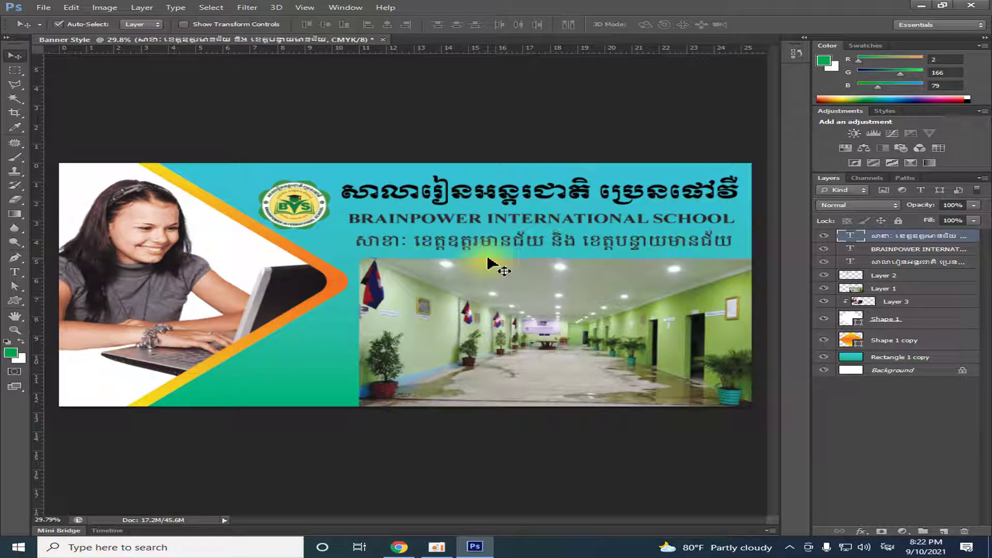
key(shift+Right)
key(shift+Right)
key(shift+Right)
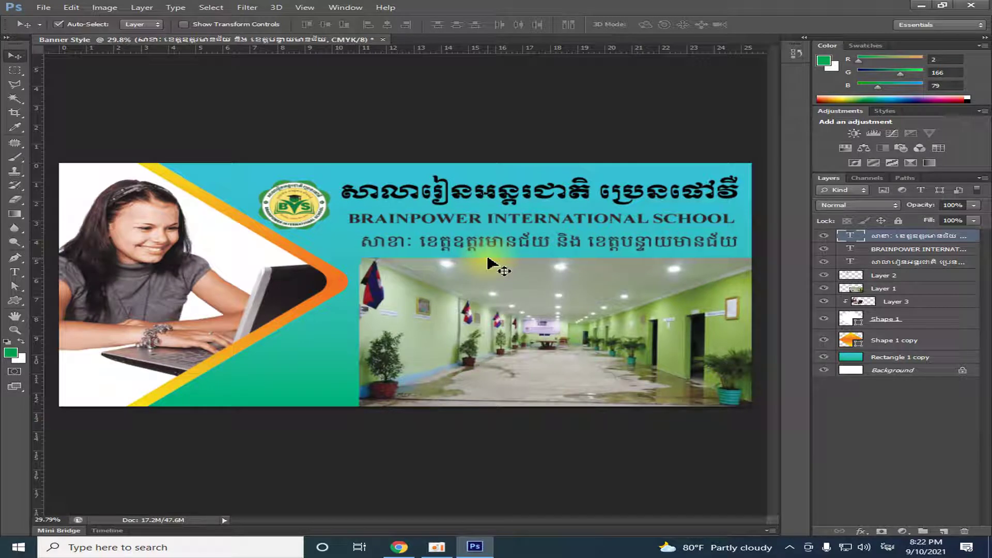
key(shift+Right)
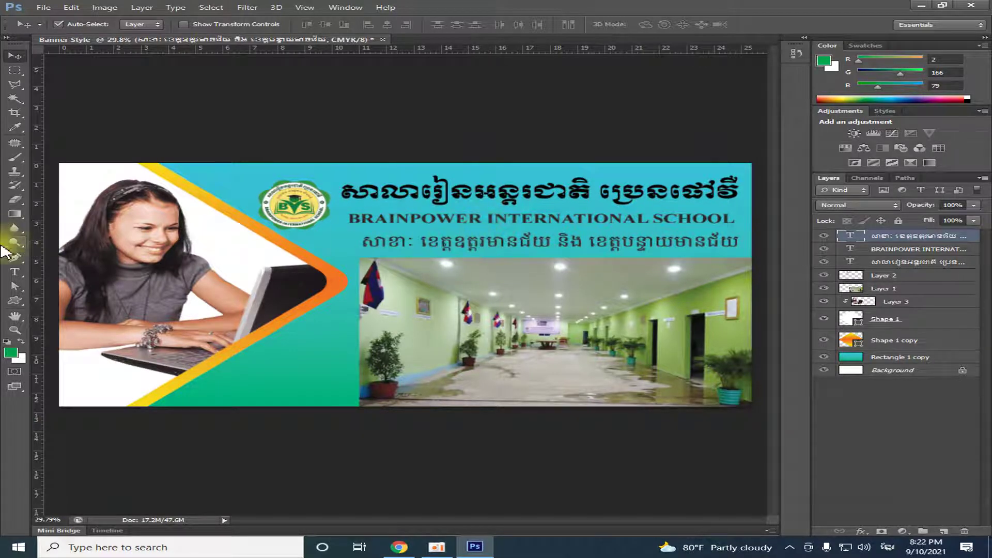
Change the whole Khmer subtitle line's text colour to black.
click(16, 271)
click(399, 243)
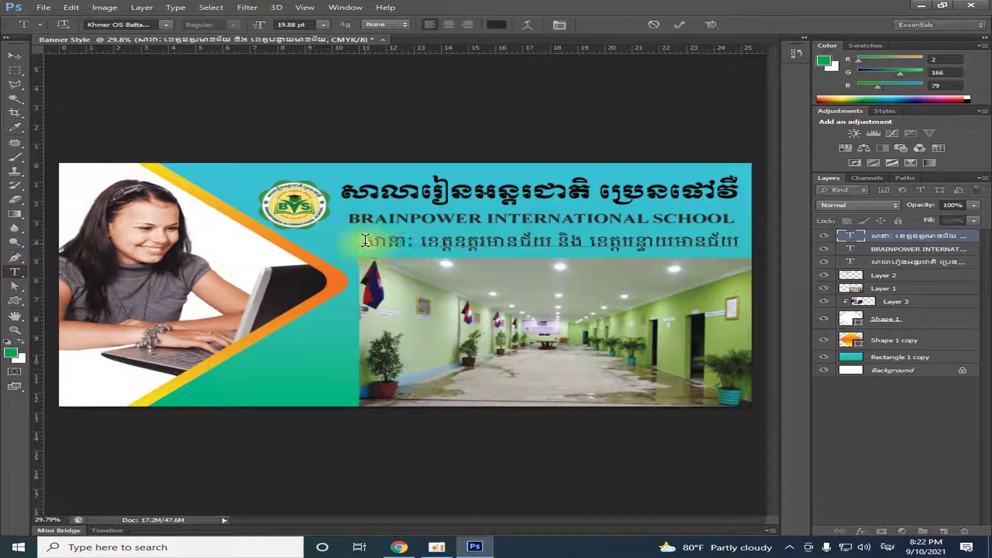
drag(360, 242, 740, 243)
click(496, 24)
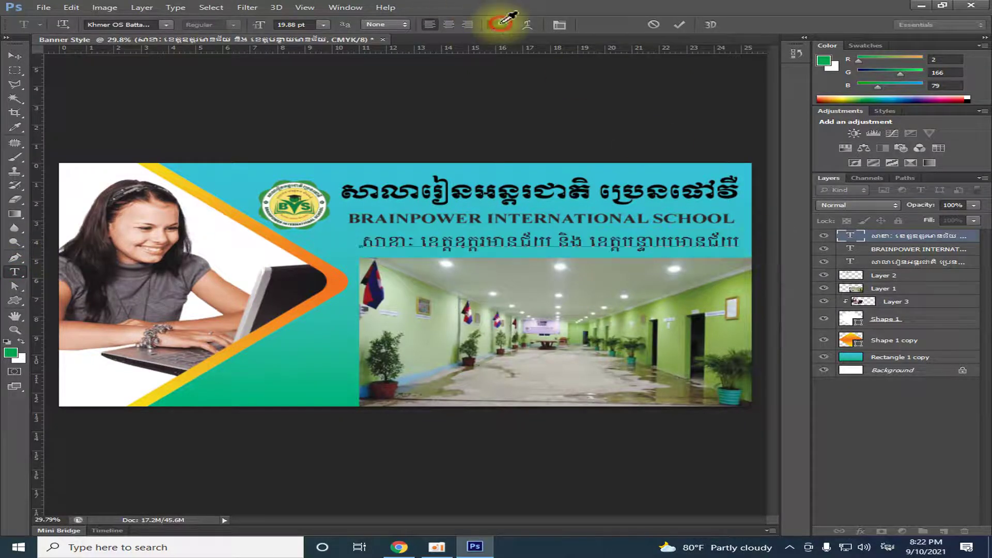
click(696, 180)
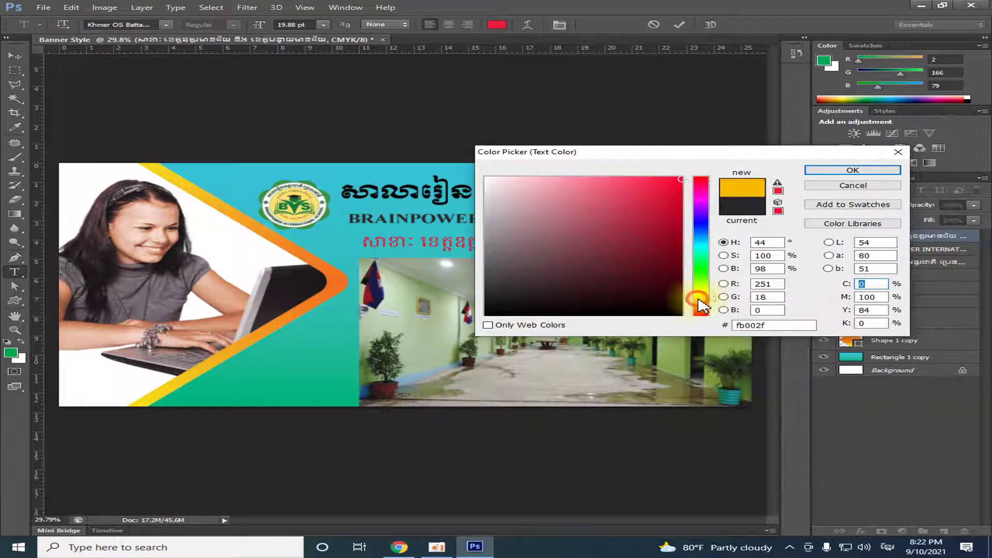
drag(698, 299, 679, 317)
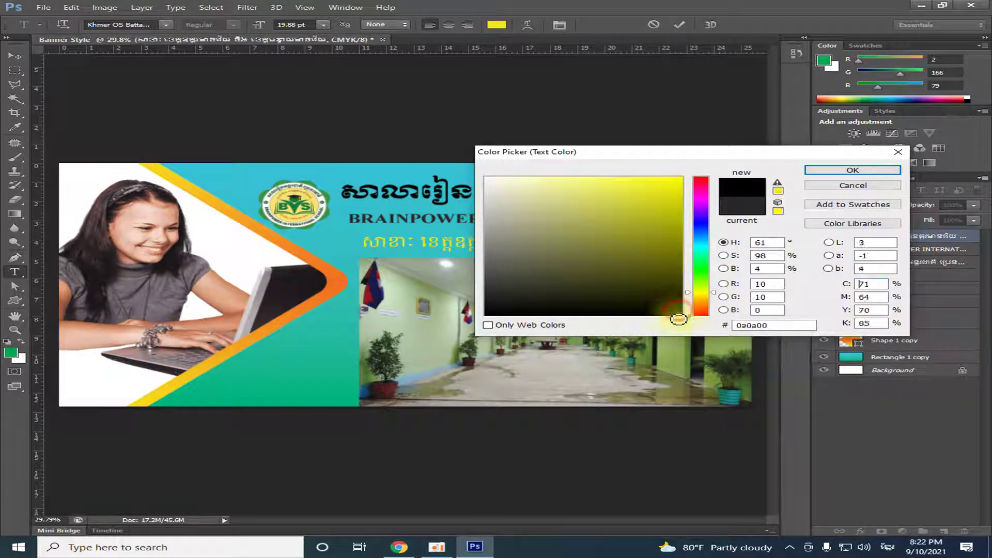
drag(700, 235, 699, 229)
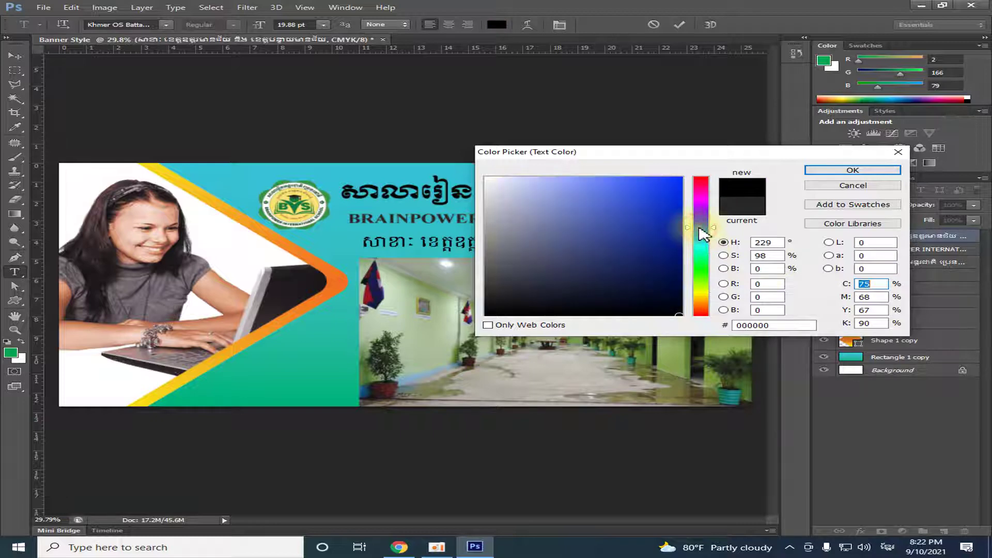
click(675, 183)
drag(675, 183, 678, 321)
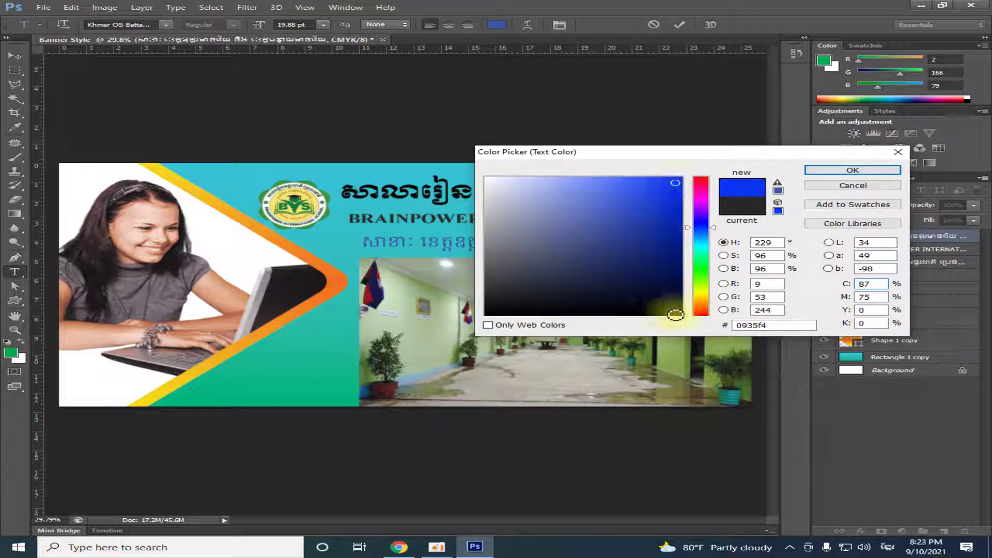
click(825, 171)
click(14, 55)
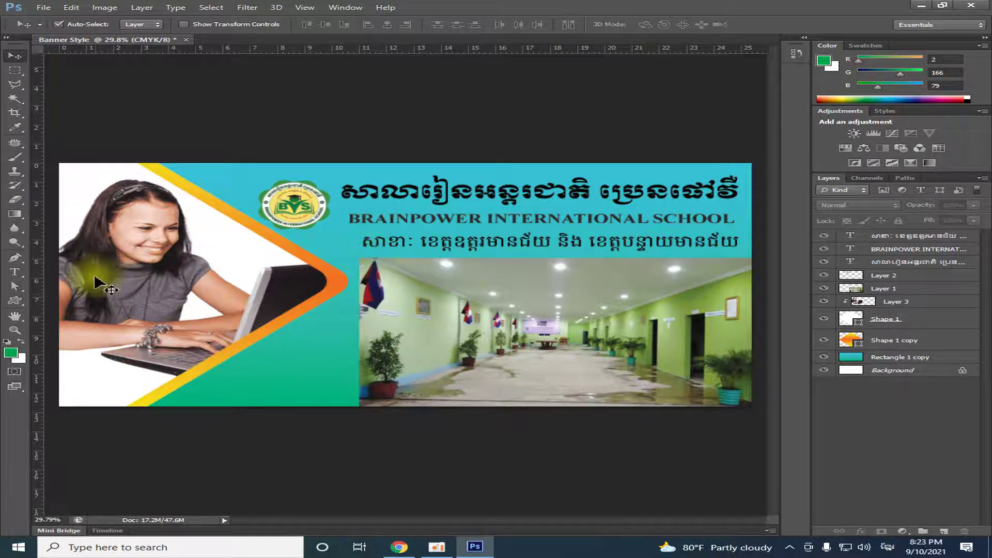
scroll(287, 382, down, 1)
scroll(287, 382, down, 2)
scroll(262, 427, up, 2)
scroll(261, 427, down, 2)
scroll(253, 439, up, 3)
scroll(254, 439, up, 1)
scroll(254, 439, down, 1)
scroll(254, 450, down, 2)
scroll(255, 460, up, 3)
scroll(254, 462, down, 3)
scroll(257, 466, up, 2)
scroll(271, 462, up, 1)
scroll(277, 461, down, 1)
scroll(270, 468, up, 2)
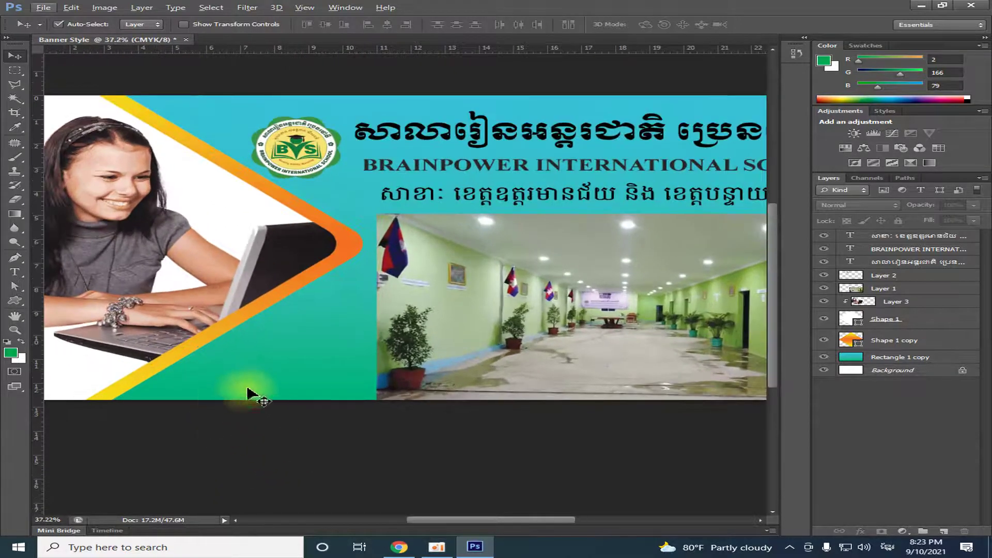
right_click(14, 300)
click(66, 347)
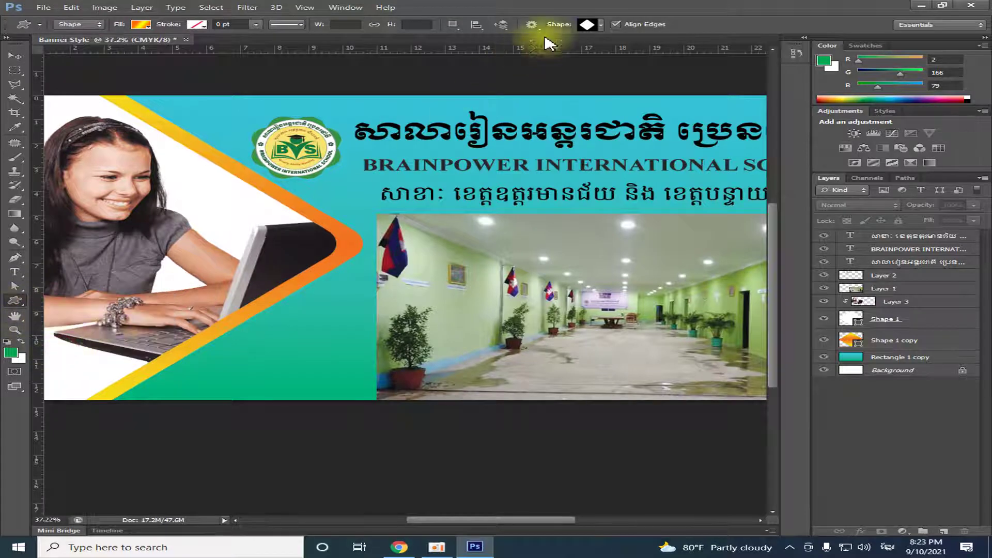
click(600, 25)
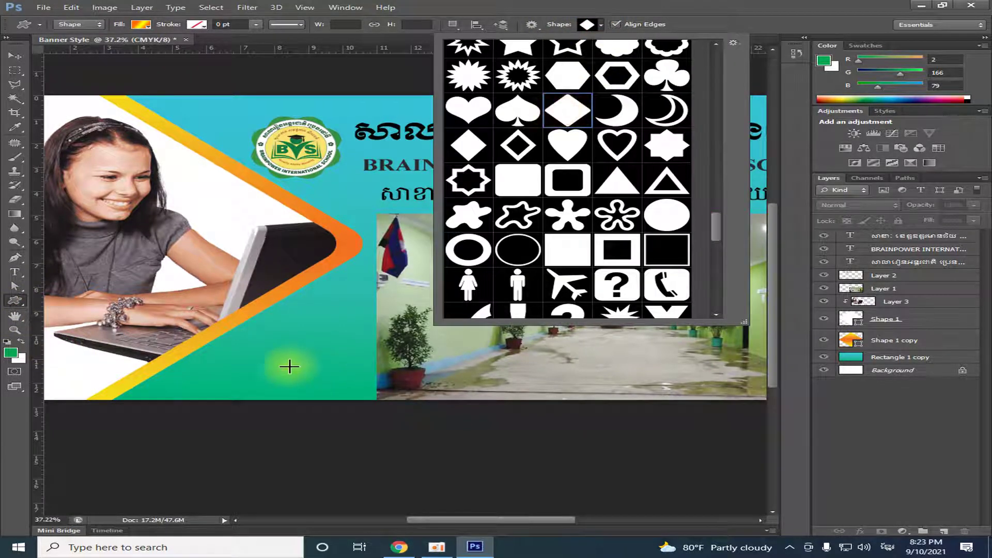
click(203, 362)
drag(202, 335, 311, 427)
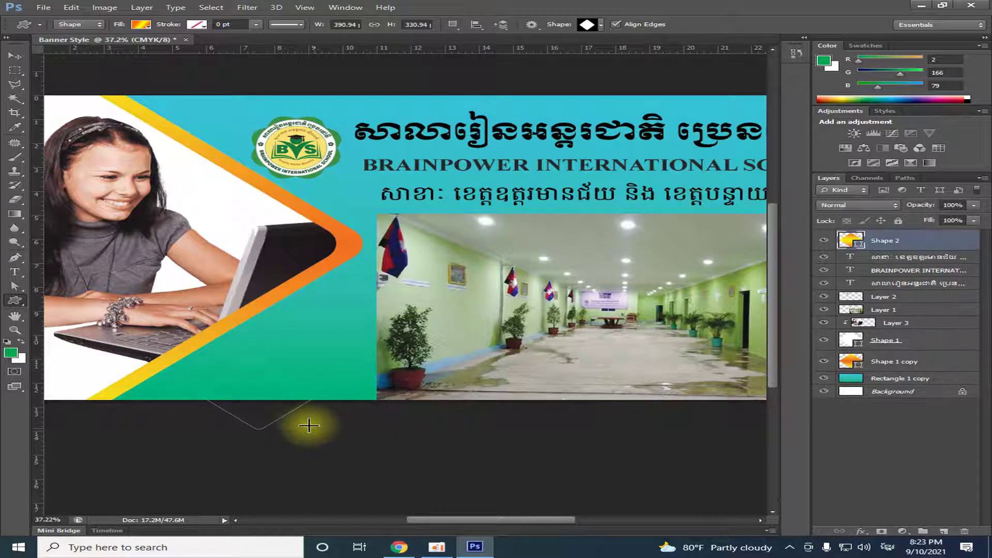
click(14, 55)
drag(275, 409, 267, 389)
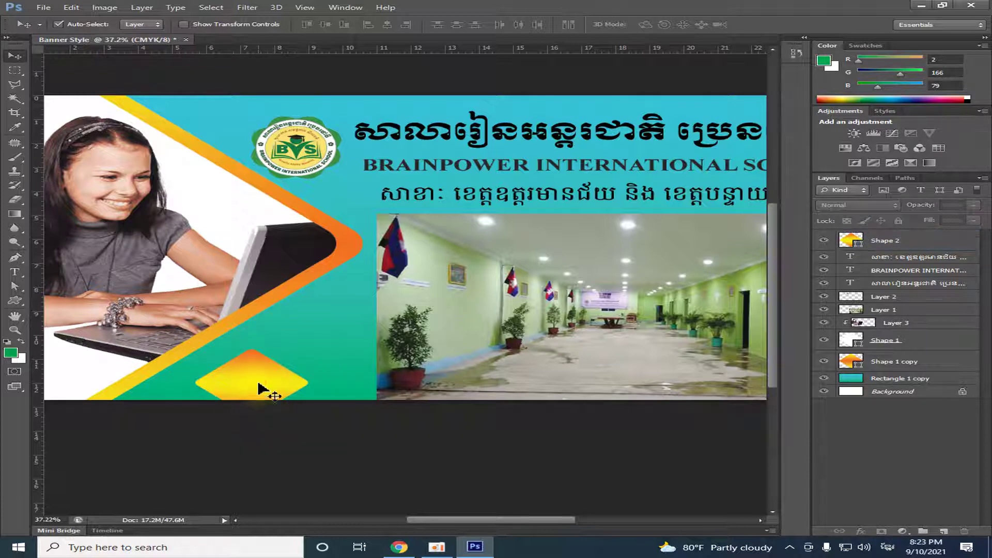
key(Delete)
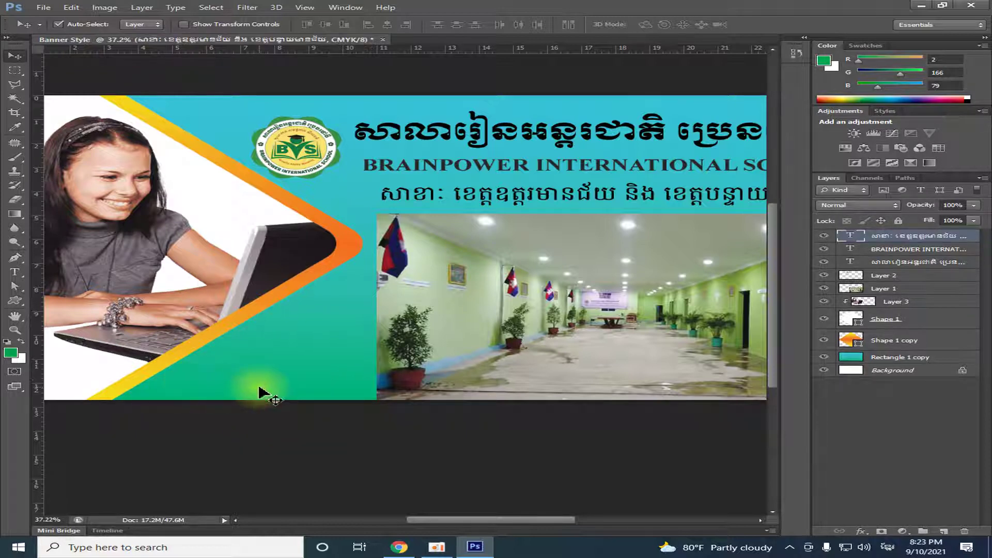
Select the diamond checker shape in the Custom Shape Tool.
click(14, 305)
click(62, 348)
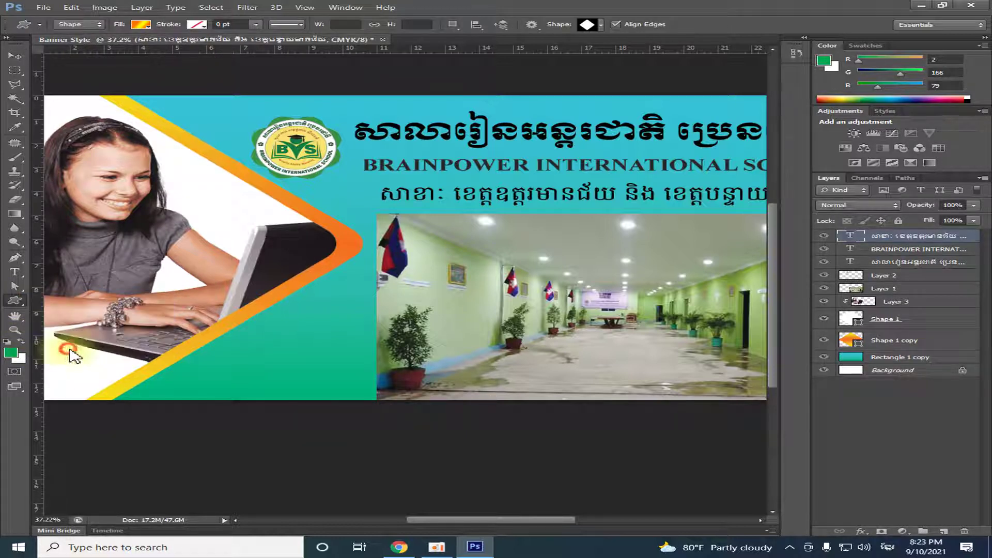
click(601, 25)
mouse_move(716, 230)
mouse_down()
mouse_move(716, 195)
mouse_move(727, 247)
mouse_up()
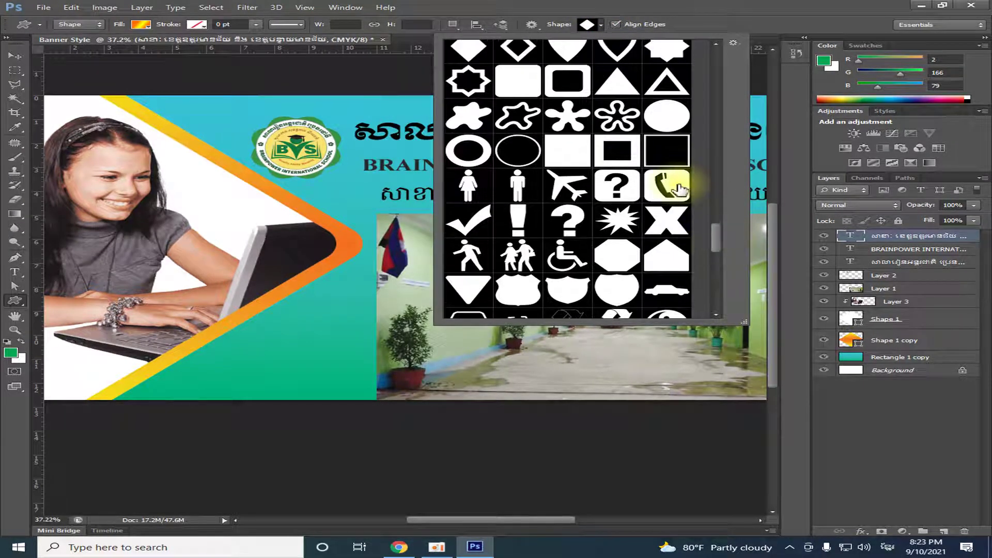
mouse_move(717, 230)
mouse_down()
mouse_move(723, 294)
mouse_move(723, 270)
mouse_move(726, 282)
mouse_up()
click(518, 226)
Draw the checker pattern at the banner's bottom-left and slide it into place.
drag(225, 339, 309, 399)
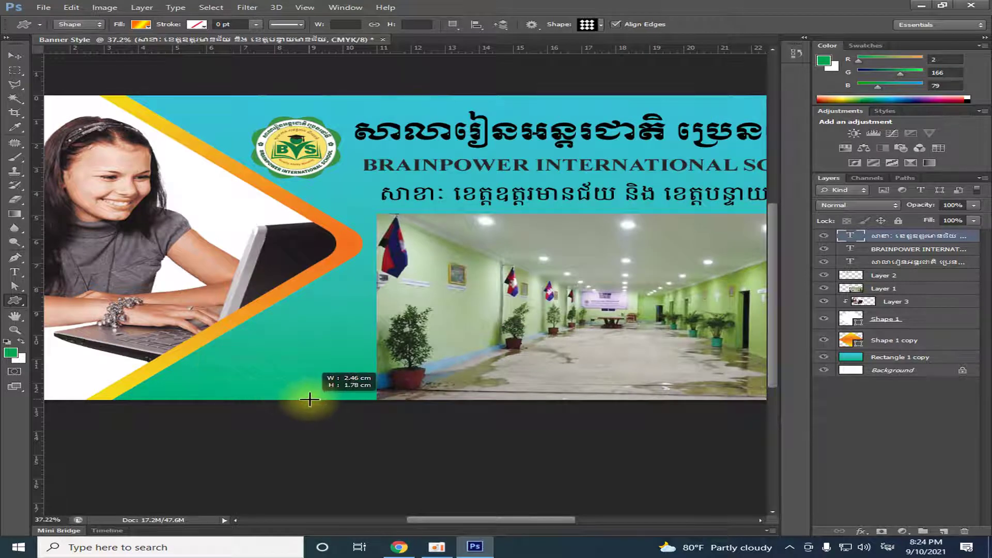
drag(301, 402, 302, 402)
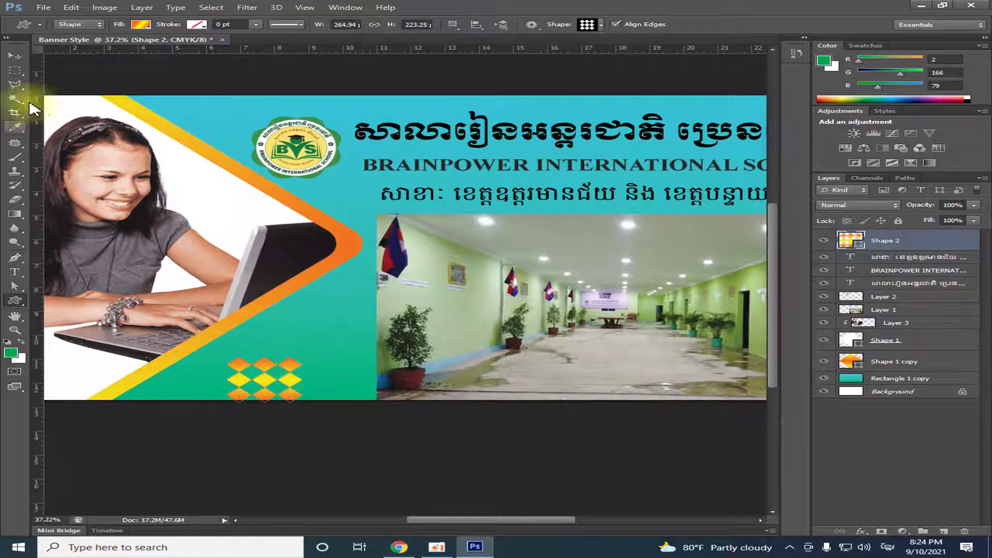
click(15, 56)
mouse_move(284, 381)
mouse_down()
mouse_move(231, 382)
mouse_move(313, 388)
mouse_up()
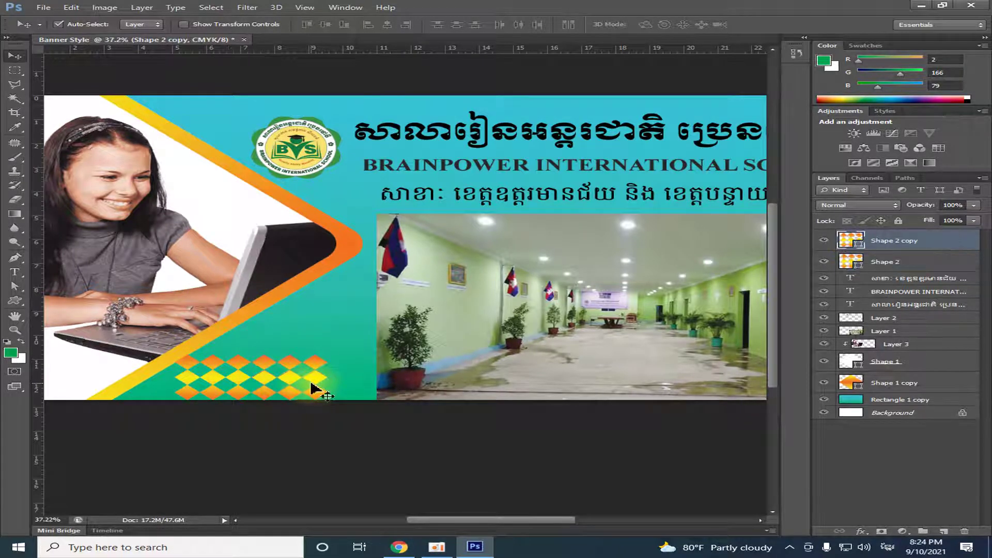
Copy the checker patterns rightwards over the photo and upward over the laptop.
shift+click(895, 262)
drag(312, 382, 325, 382)
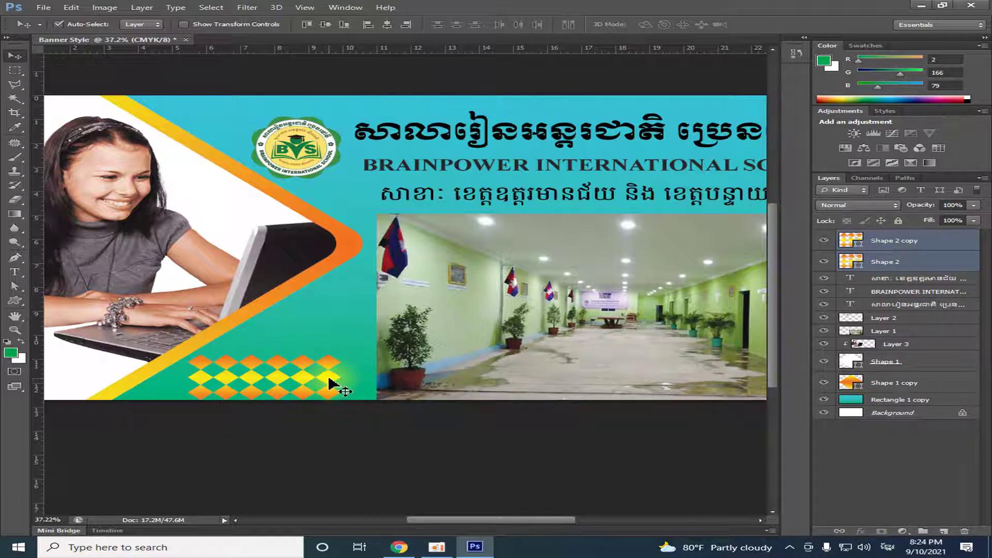
drag(330, 383, 481, 385)
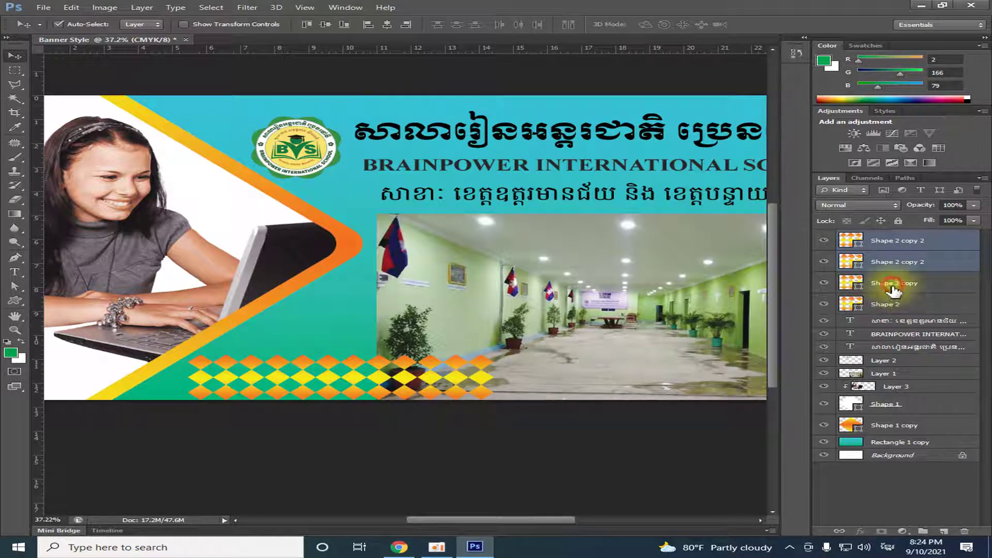
click(886, 304)
shift+click(881, 240)
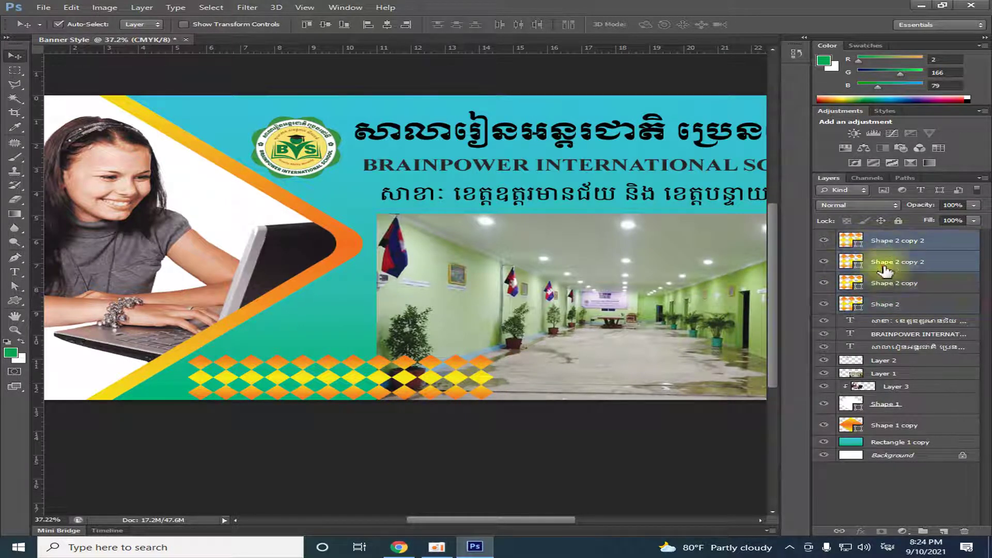
ctrl+click(892, 291)
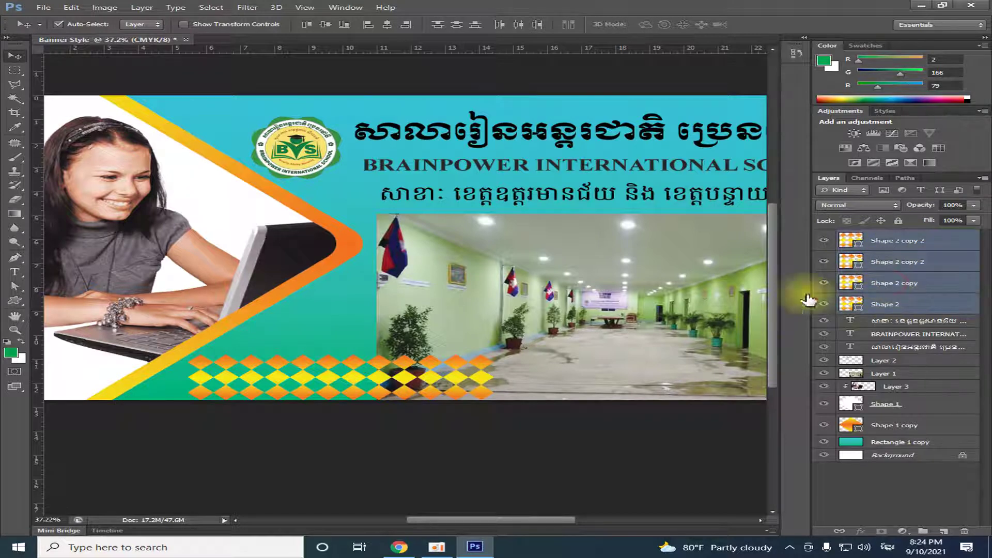
mouse_move(389, 383)
mouse_down()
mouse_move(321, 383)
mouse_move(348, 337)
mouse_up()
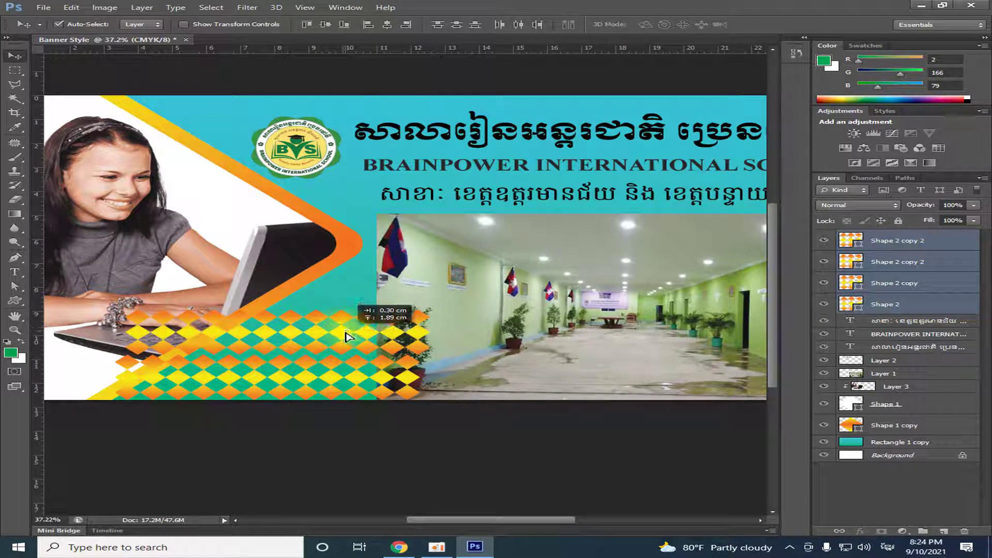
drag(347, 338, 341, 336)
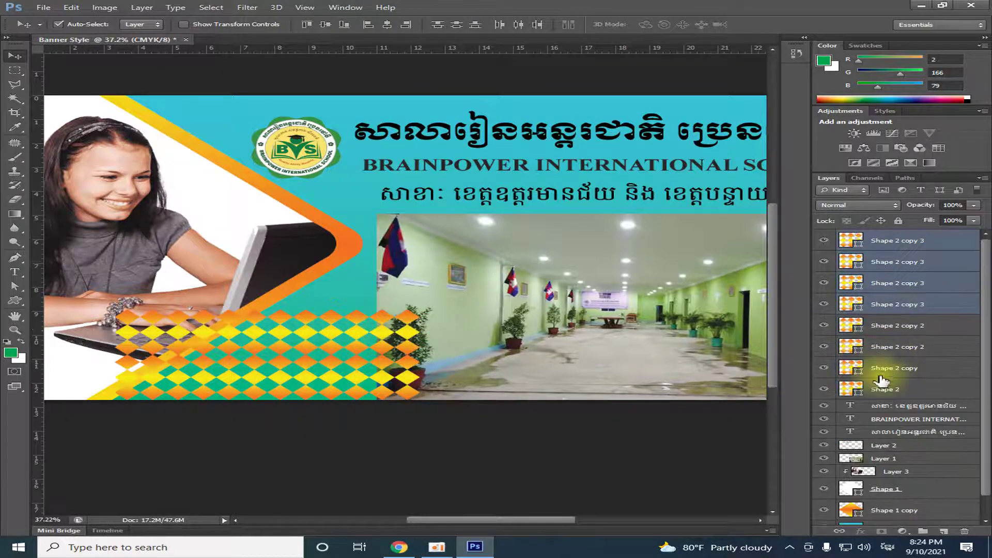
Select all the checker pattern layers and bring up their layer options.
shift+click(885, 388)
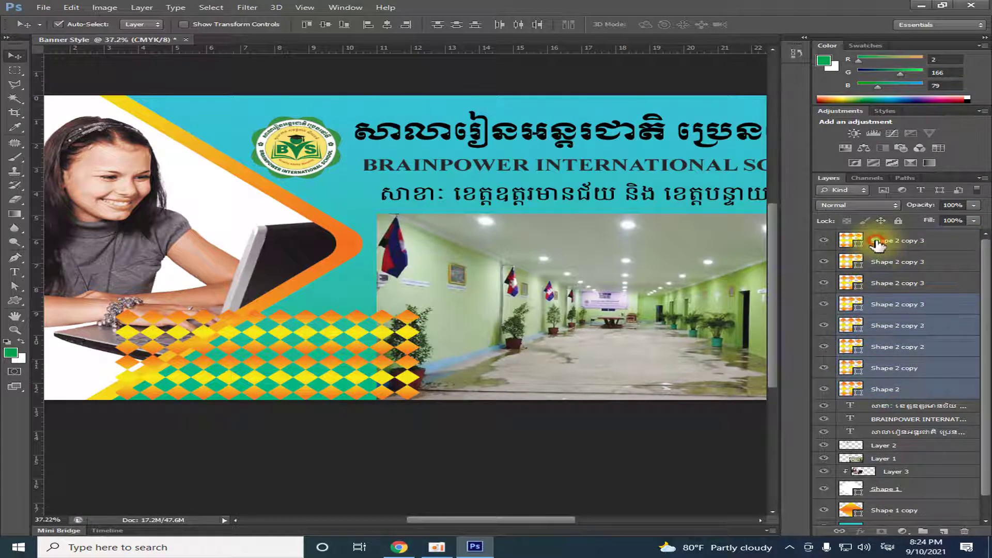
shift+click(877, 242)
ctrl+click(891, 392)
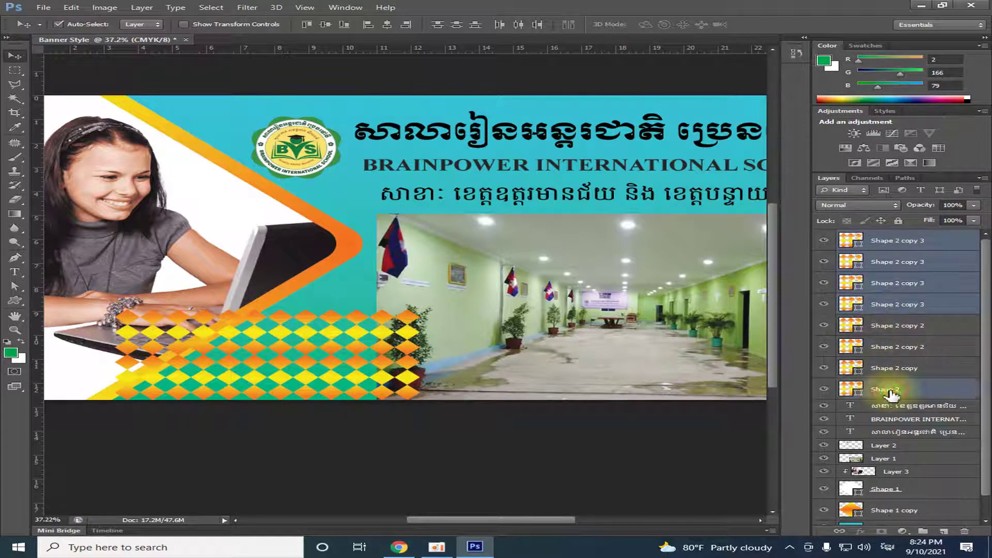
ctrl+click(891, 348)
ctrl+click(893, 368)
ctrl+click(897, 327)
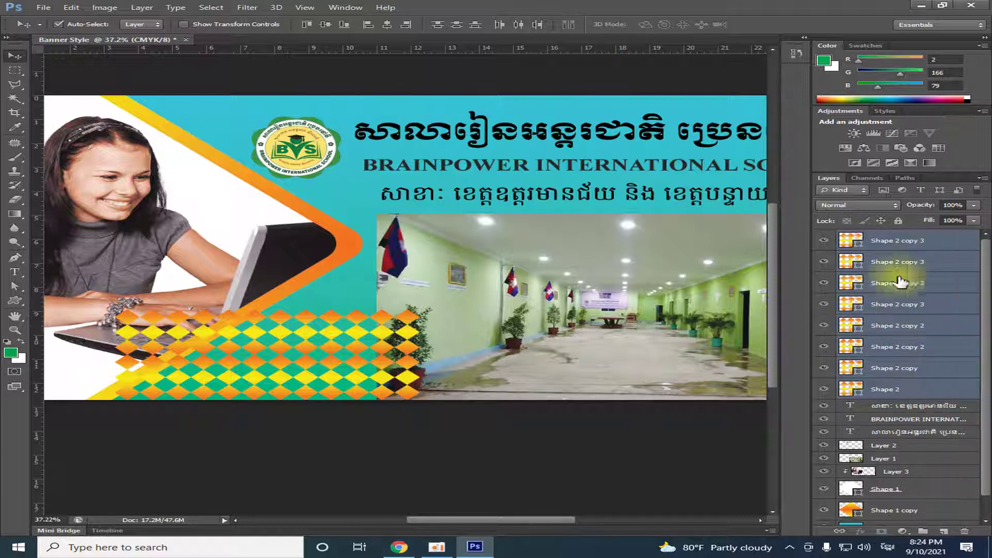
right_click(876, 282)
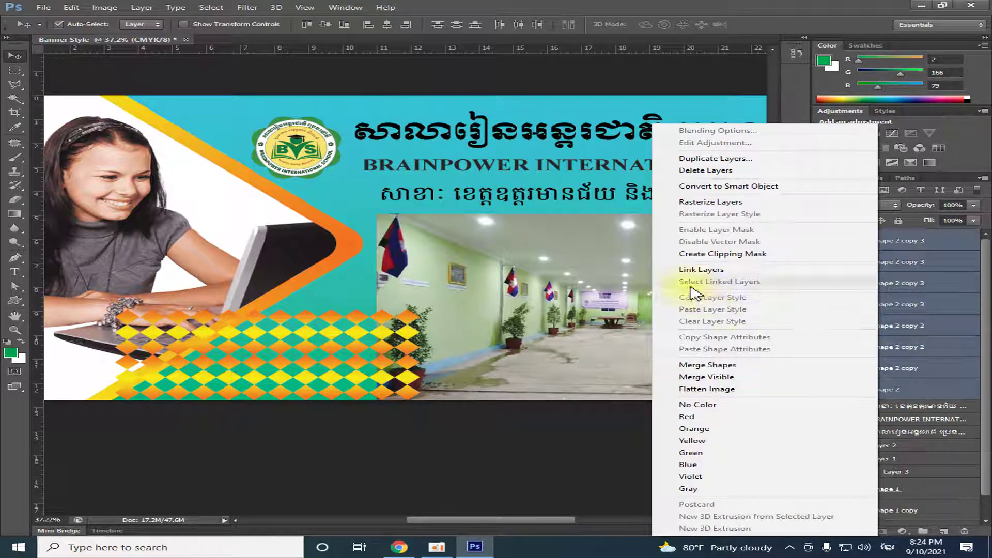
Merge the checker layers into one and stack it just above Rectangle 1 copy.
click(714, 206)
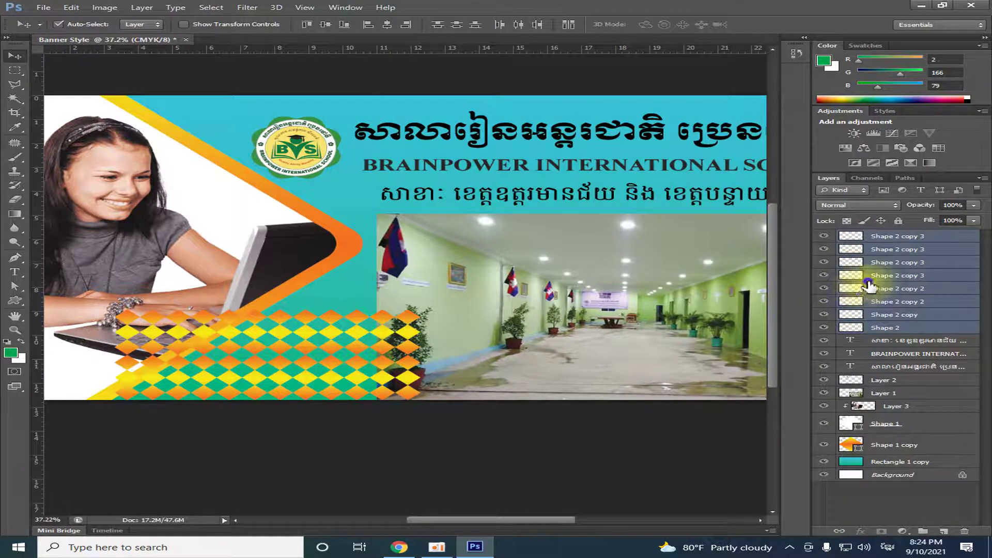
right_click(868, 285)
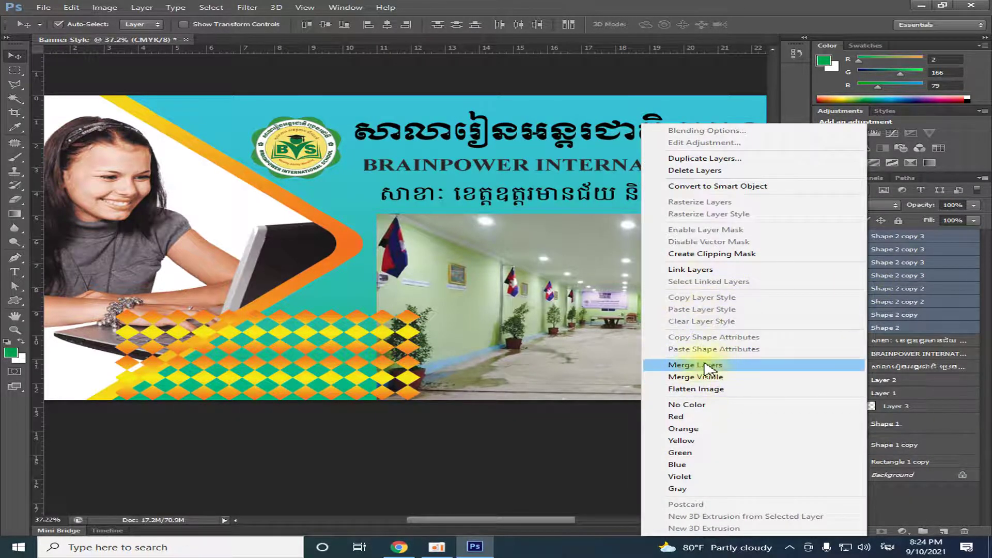
click(709, 364)
drag(868, 241, 917, 365)
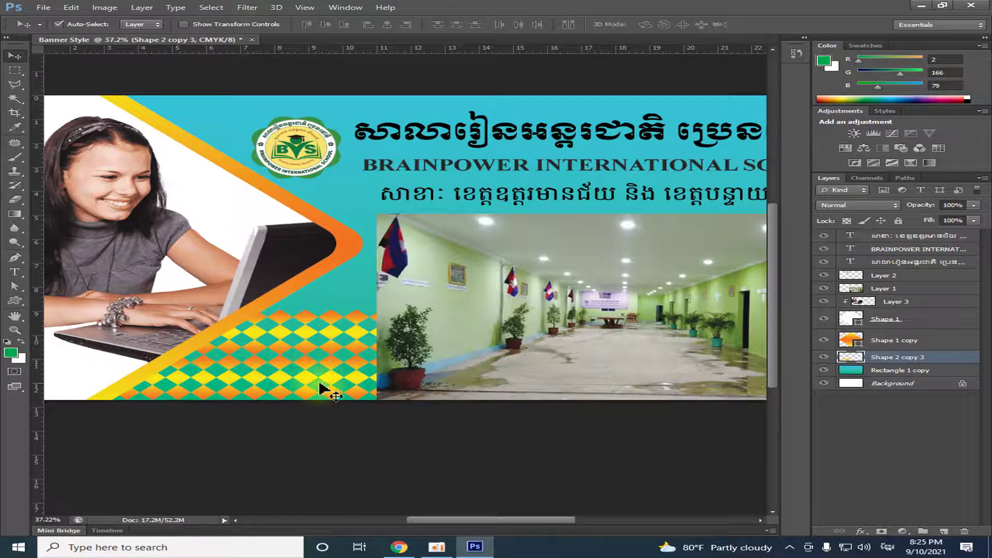
drag(331, 393, 333, 395)
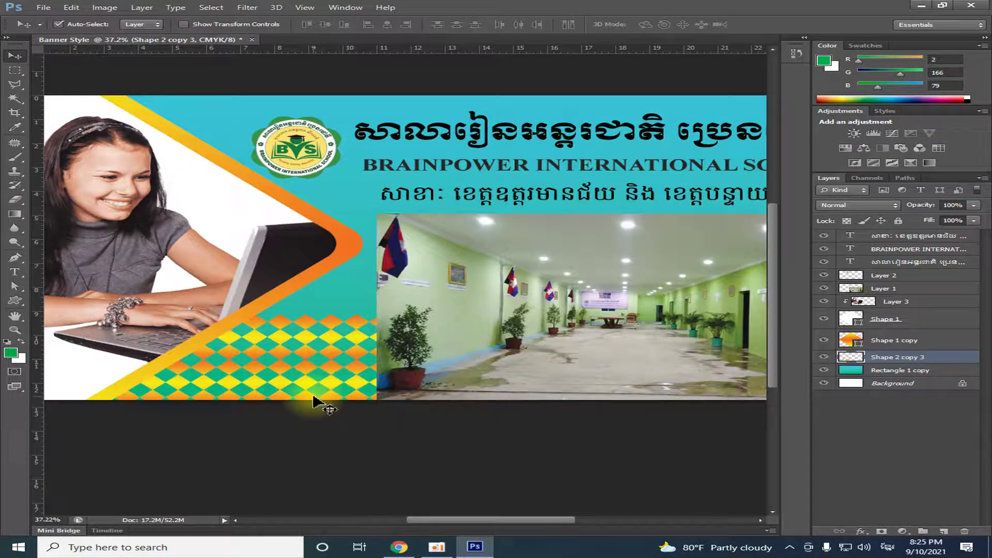
Set the Type tool to 36 pt and move Layer 4 just below the top text layer.
scroll(310, 408, down, 3)
scroll(294, 418, down, 2)
scroll(299, 426, up, 2)
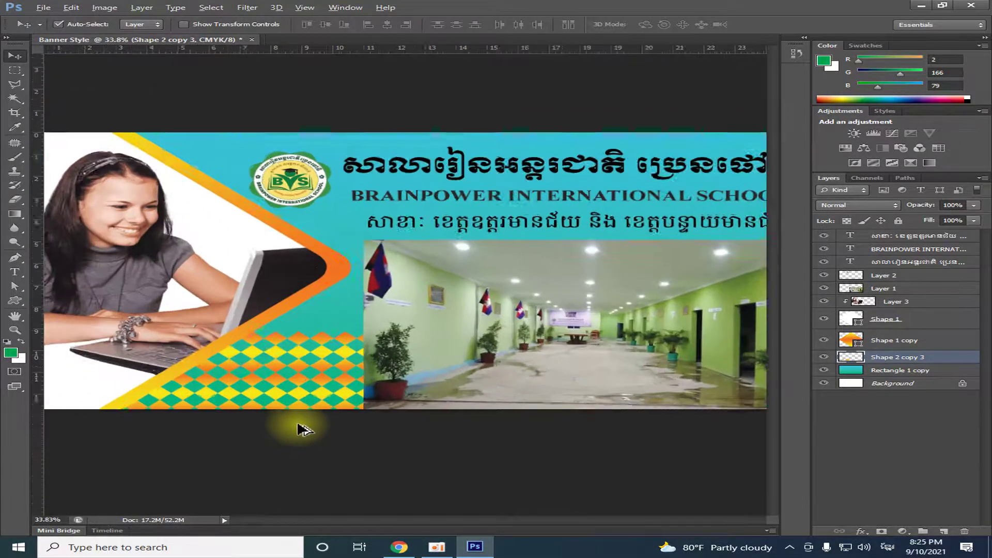
scroll(326, 412, up, 2)
scroll(323, 414, down, 2)
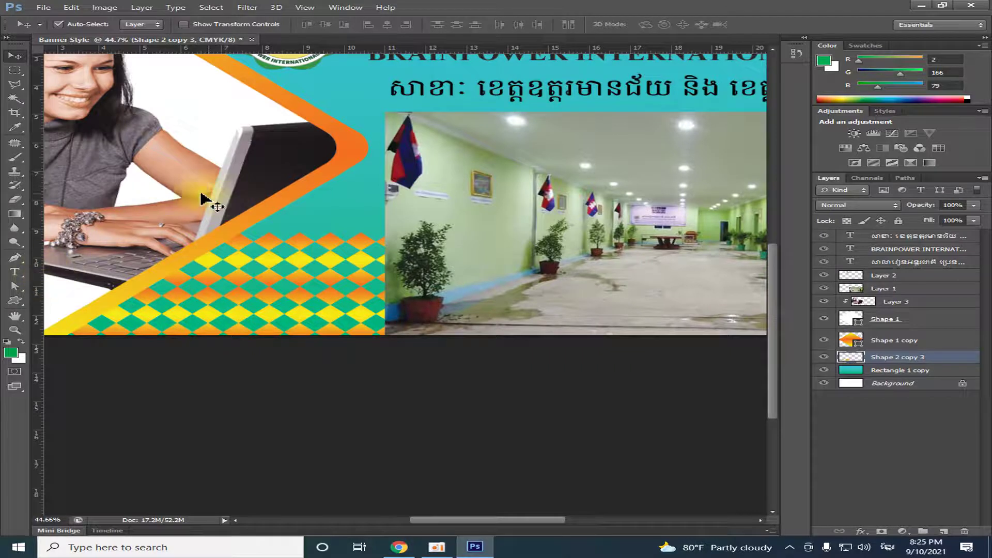
click(14, 274)
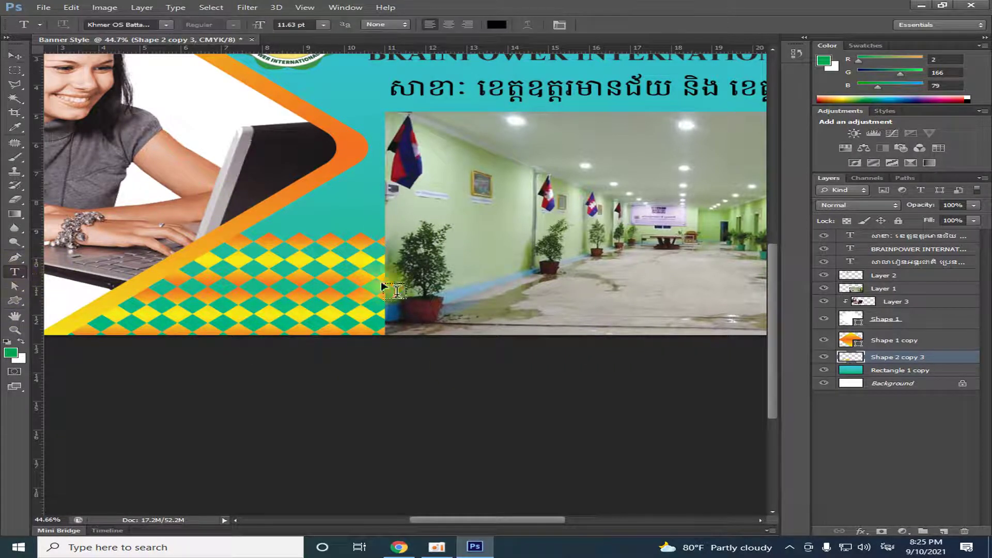
click(474, 310)
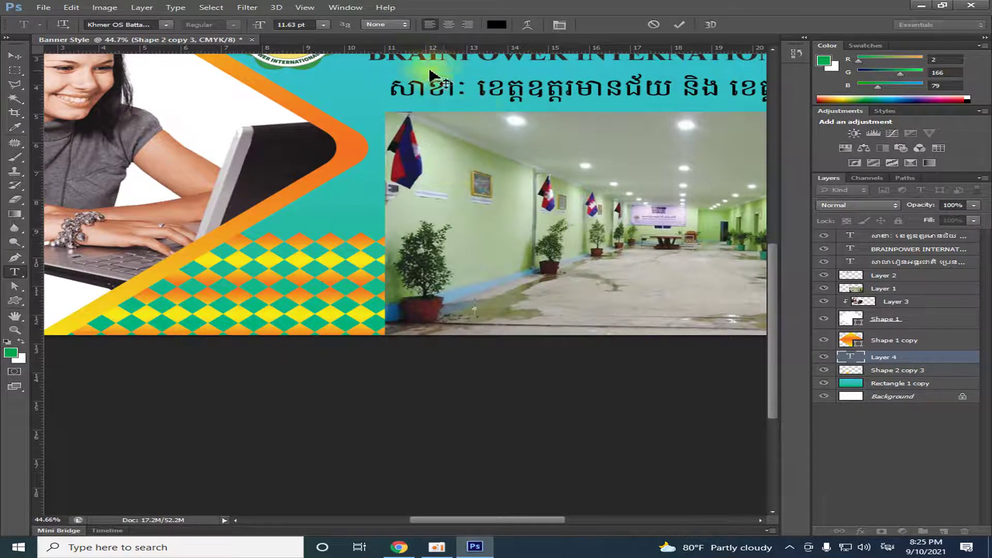
click(323, 24)
click(295, 176)
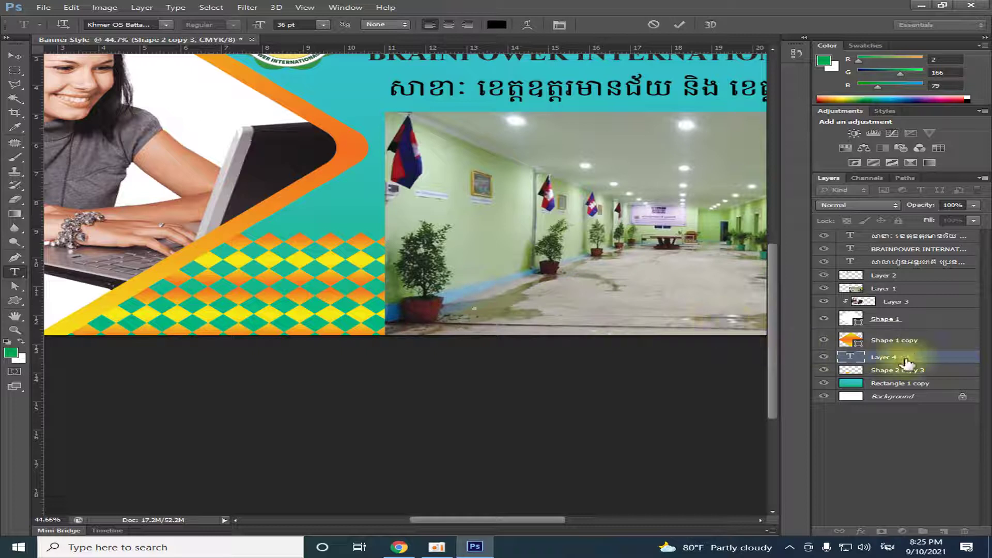
drag(889, 357, 886, 283)
drag(886, 341, 878, 249)
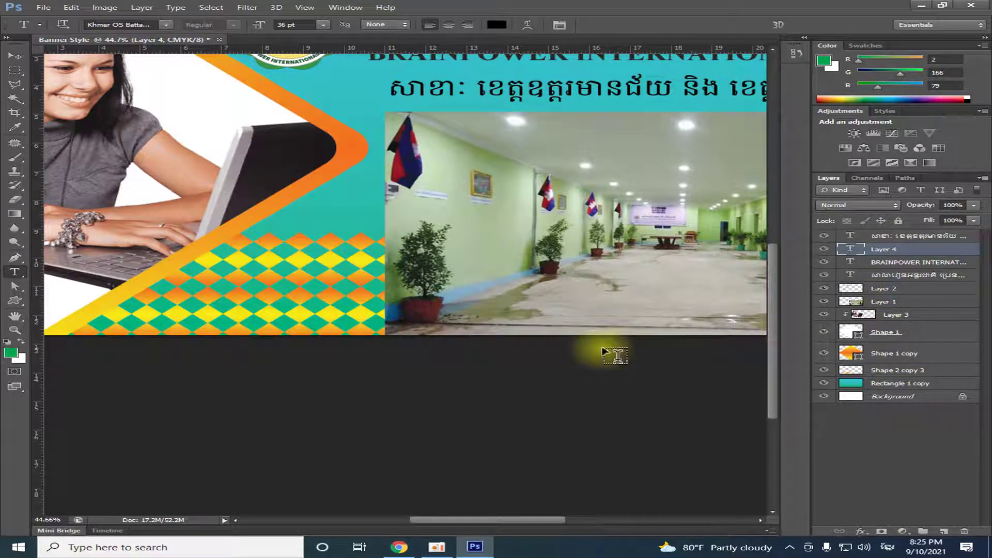
Add the caption 'Press F1-0' on the corridor photo.
click(480, 301)
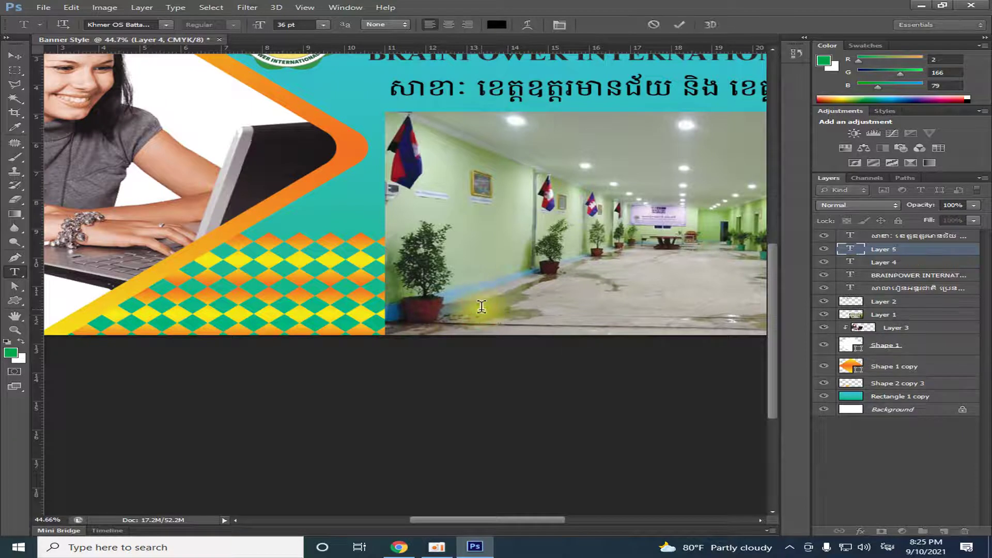
text(ក)
key(BackSpace)
key(super+space)
text(P)
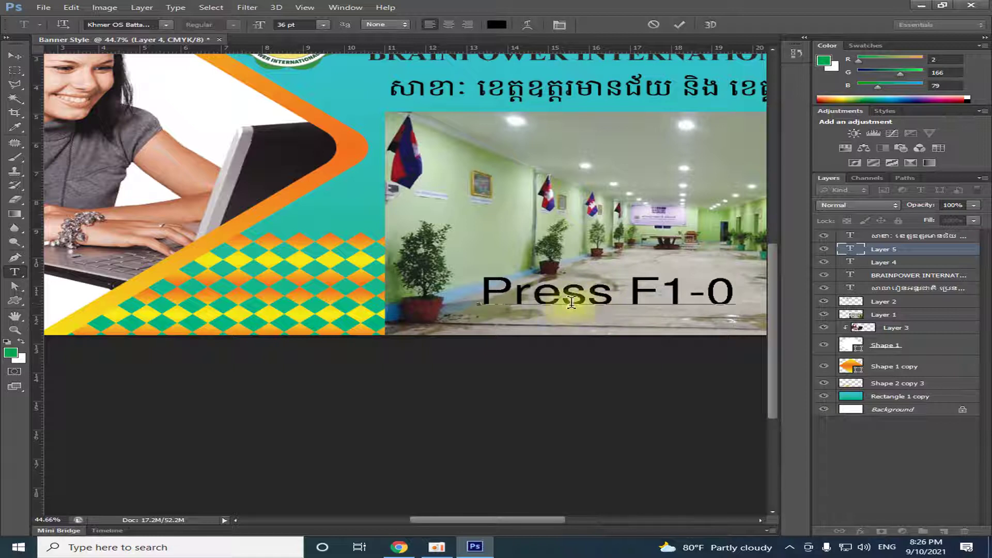
click(13, 56)
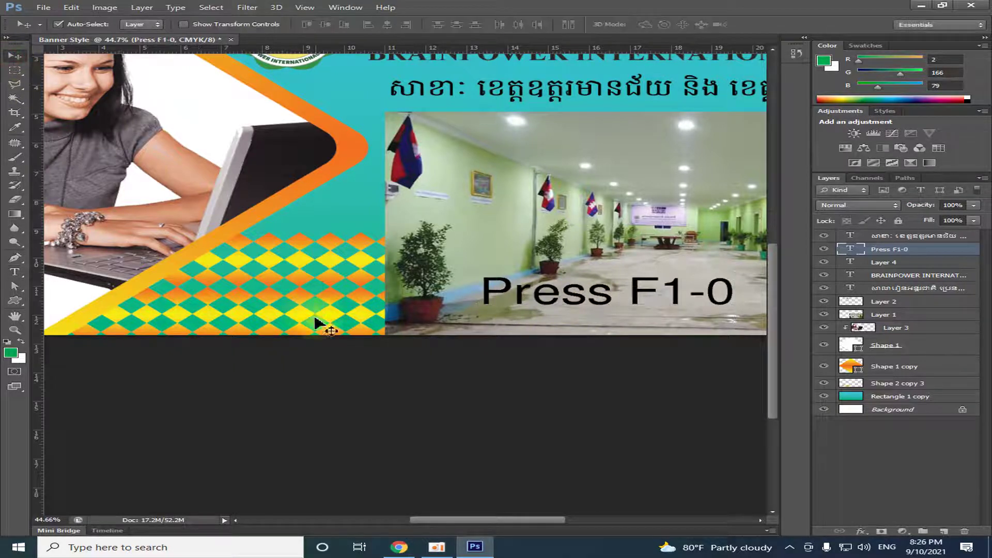
Replace 'F1-0' with '1-0' in the corridor caption.
click(300, 298)
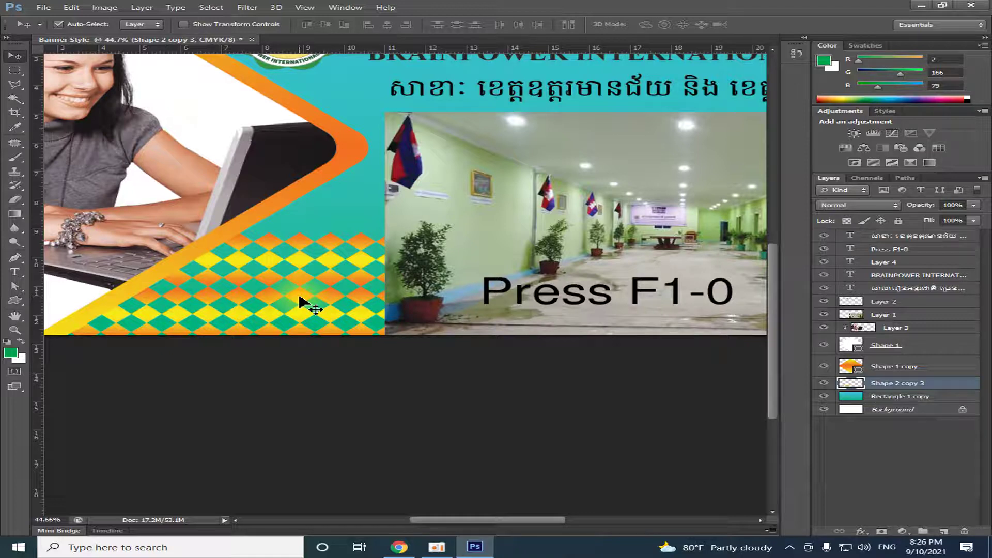
click(542, 303)
click(331, 279)
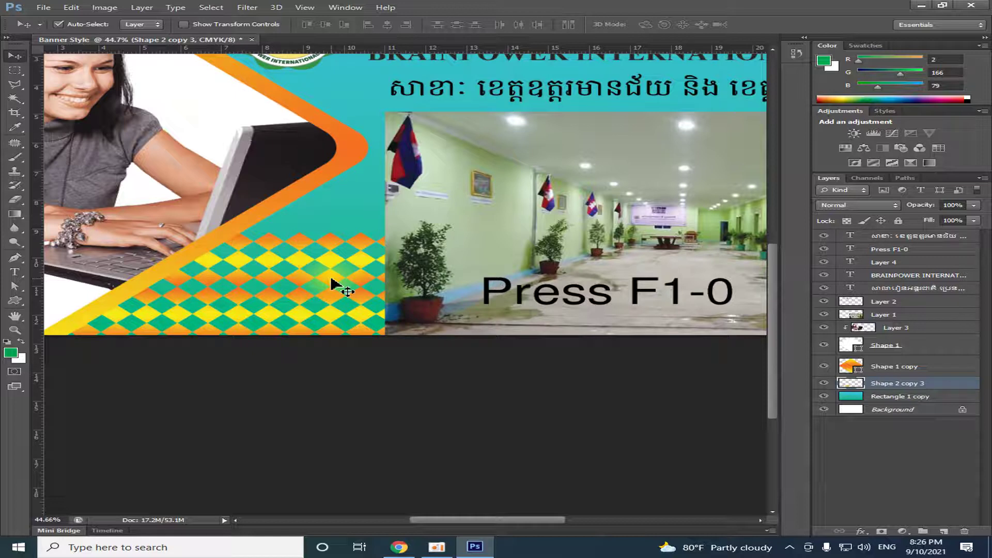
click(14, 272)
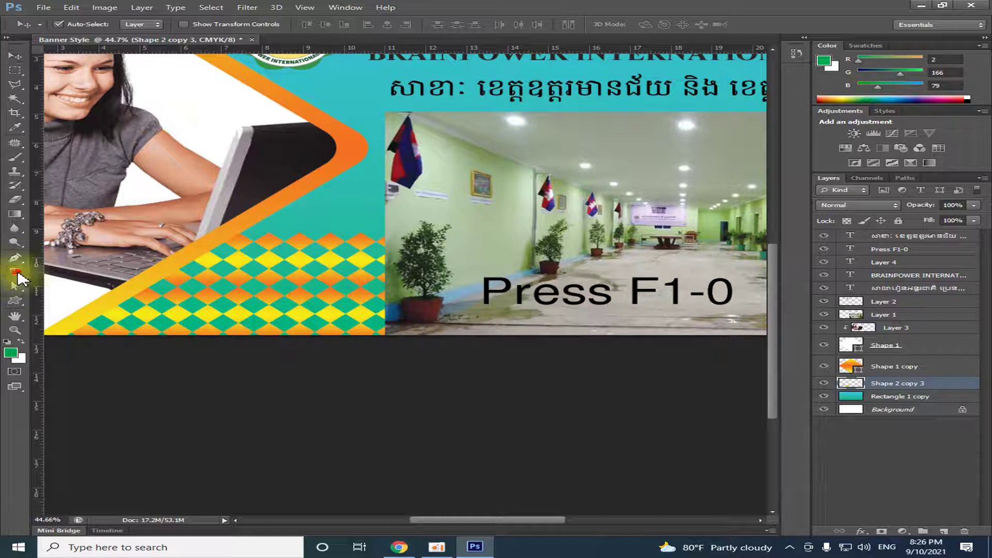
drag(627, 290, 768, 286)
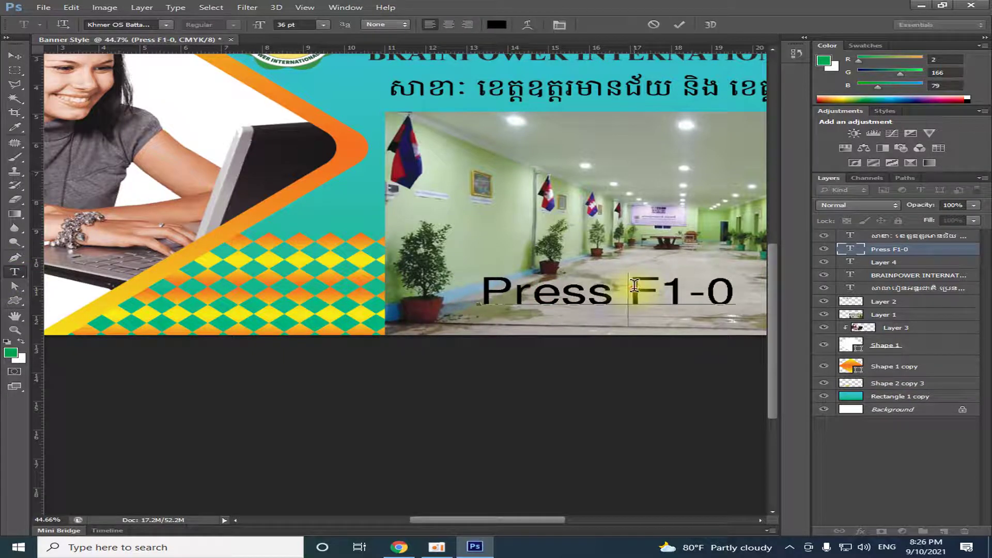
click(654, 292)
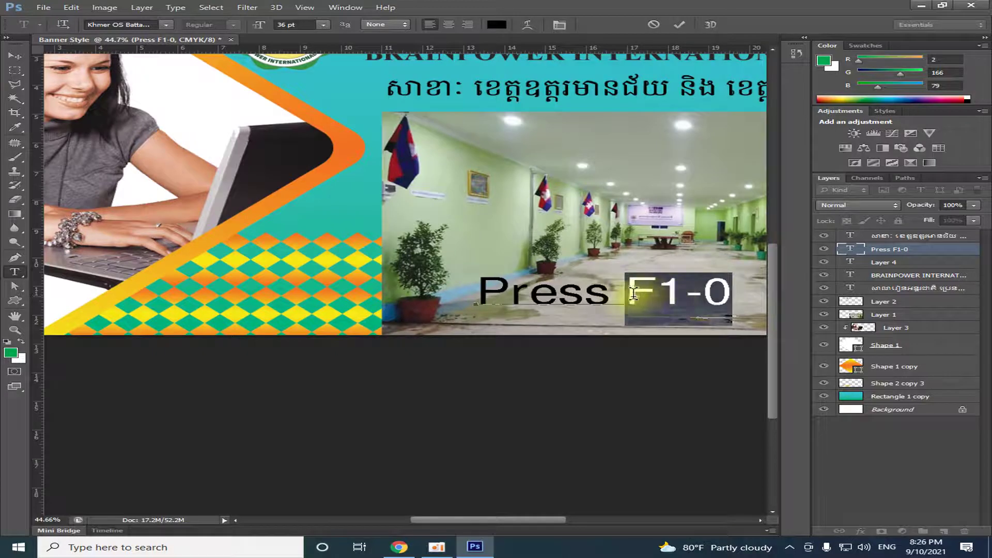
double_click(630, 294)
text(1)
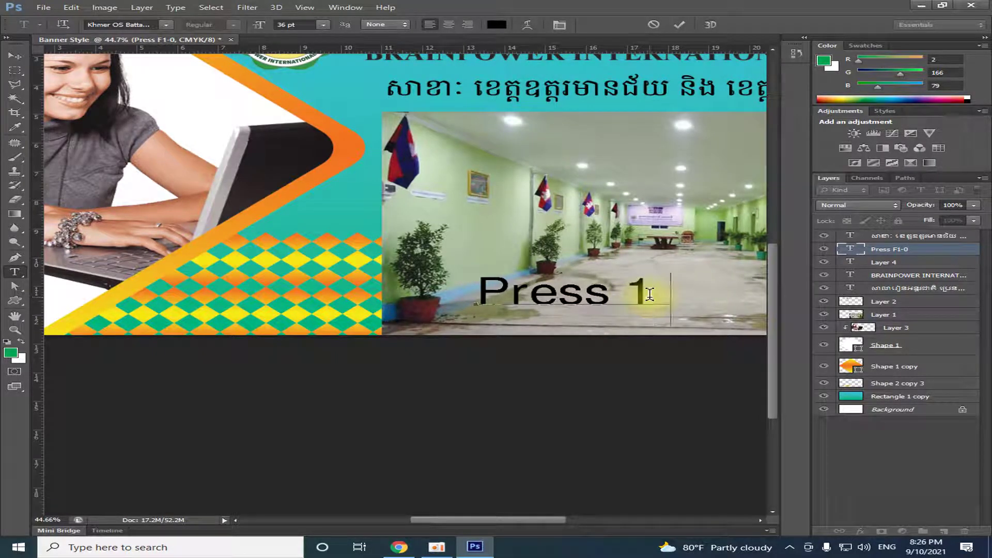
text(-0)
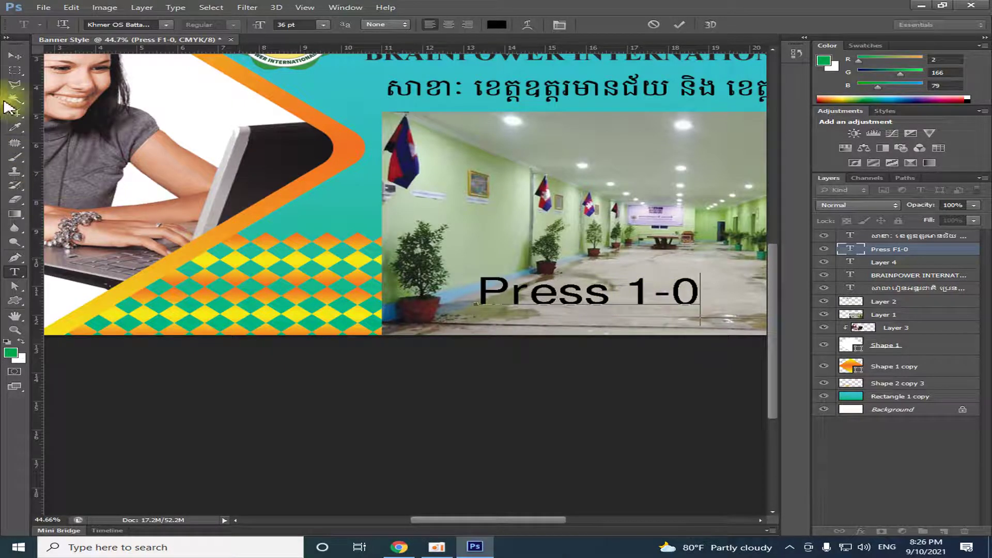
click(15, 55)
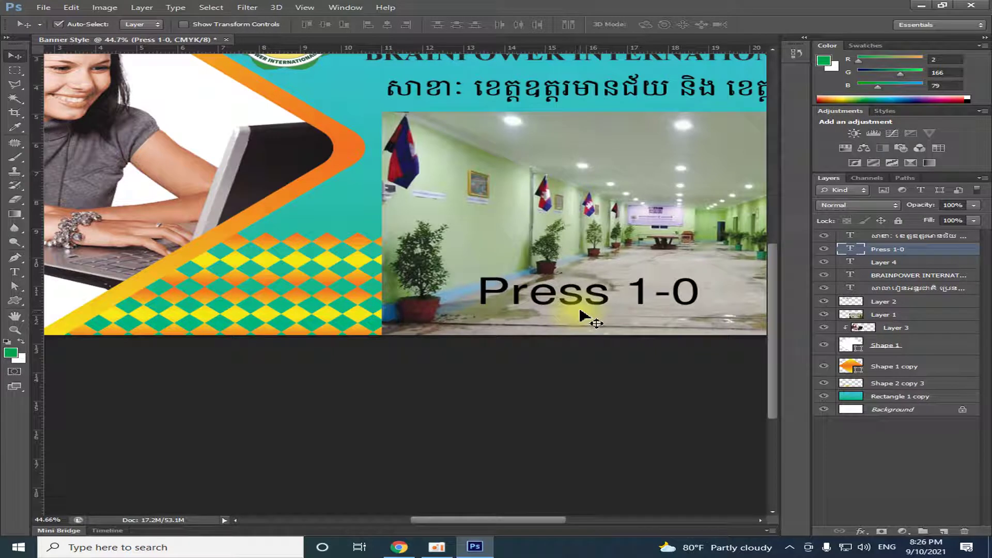
Set the Shape 2 copy 3 diamond pattern layer to 80% opacity.
key(1)
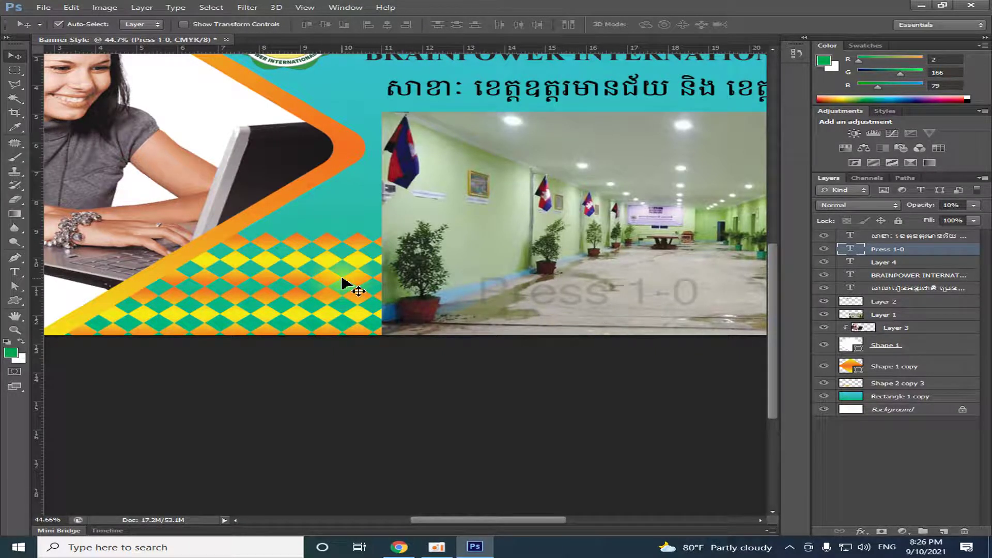
key(0)
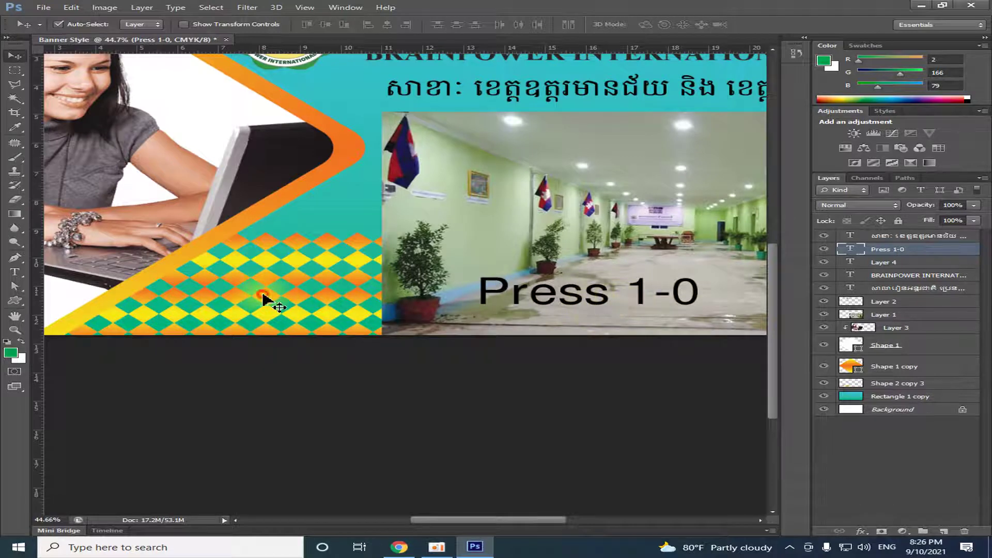
click(263, 296)
key(2)
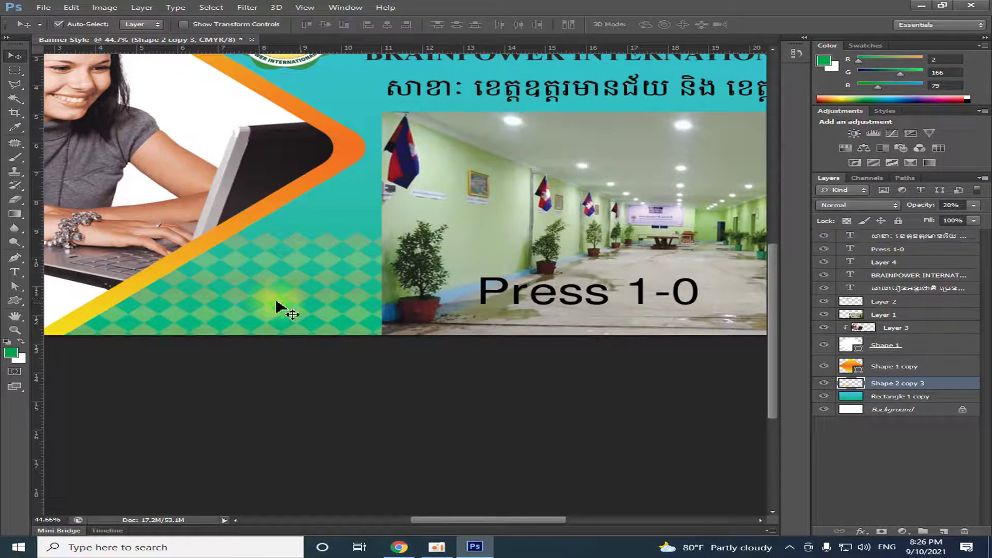
key(3)
key(4)
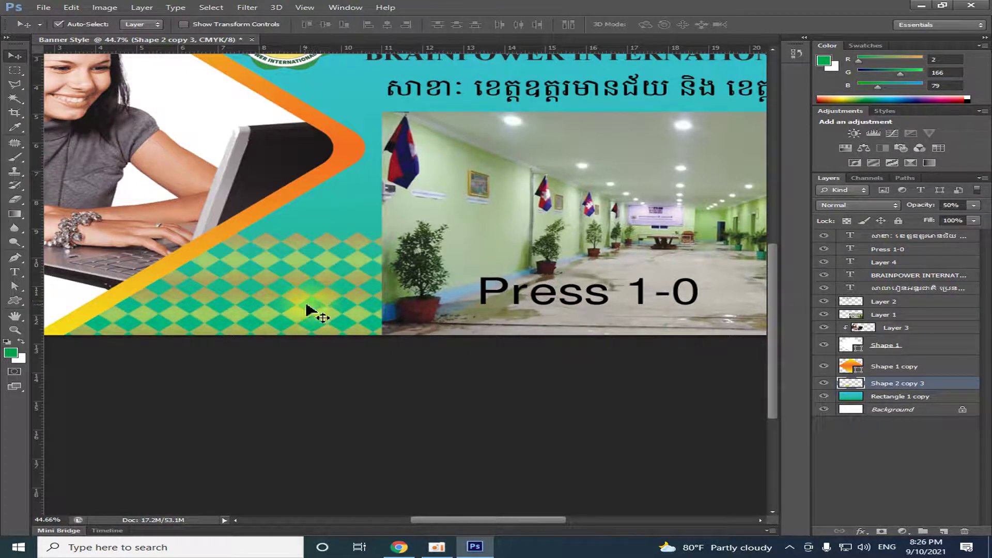
key(6)
key(7)
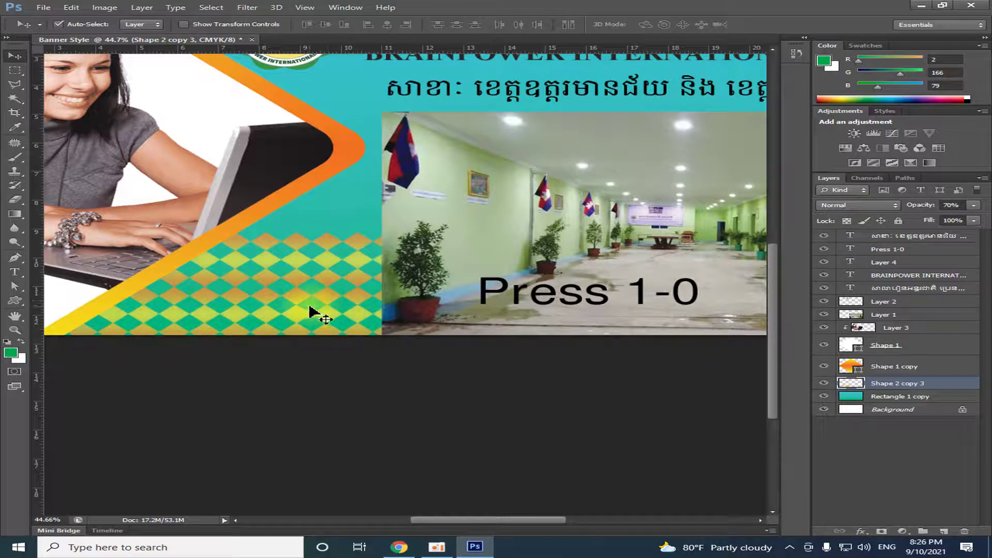
key(8)
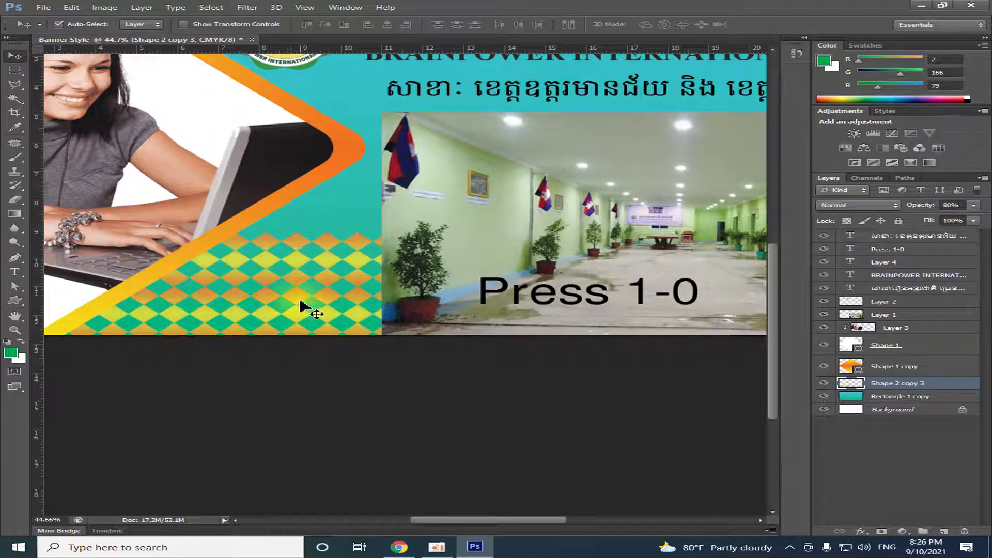
Delete the Press 1-0 caption layer from the corridor photo.
click(600, 298)
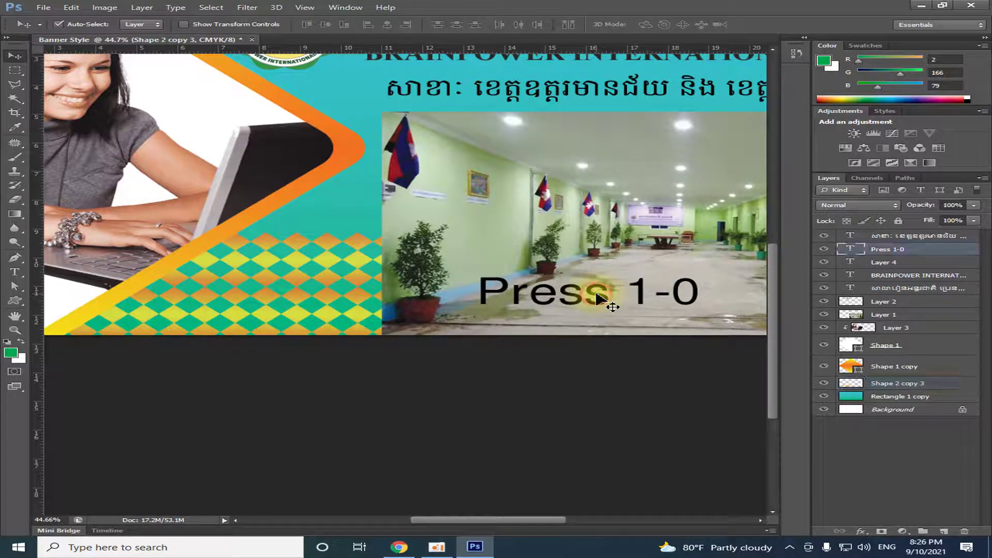
key(Delete)
scroll(337, 337, down, 3)
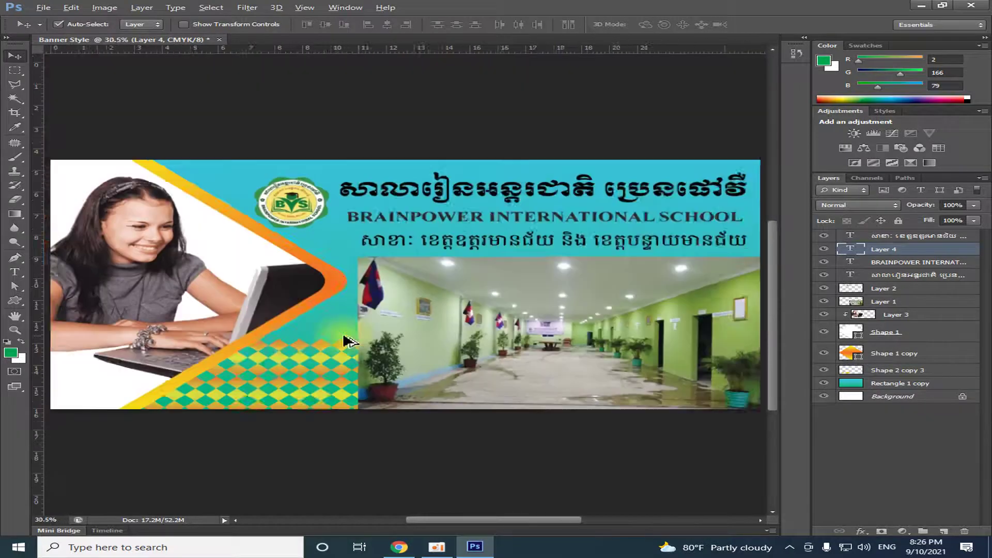
scroll(347, 356, down, 2)
scroll(346, 380, up, 2)
scroll(331, 381, up, 2)
scroll(331, 381, down, 1)
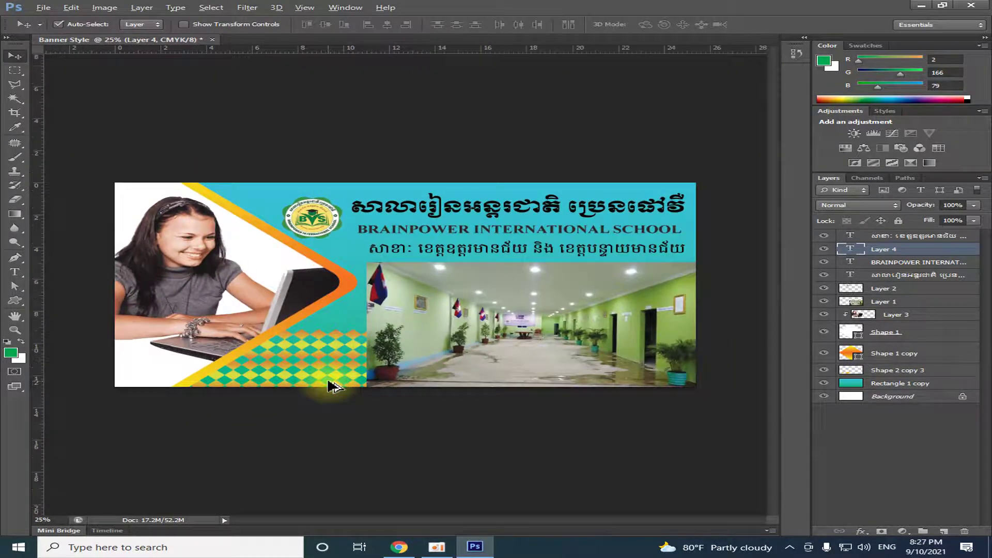
scroll(333, 385, up, 1)
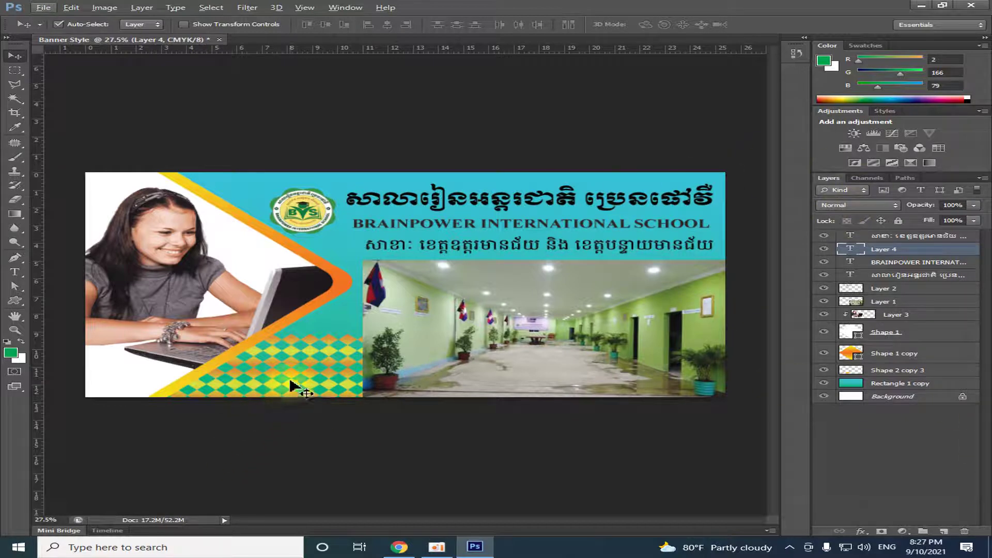
Rotate the diamond pattern about -1.1° and move it down and left.
click(307, 362)
key(ctrl+t)
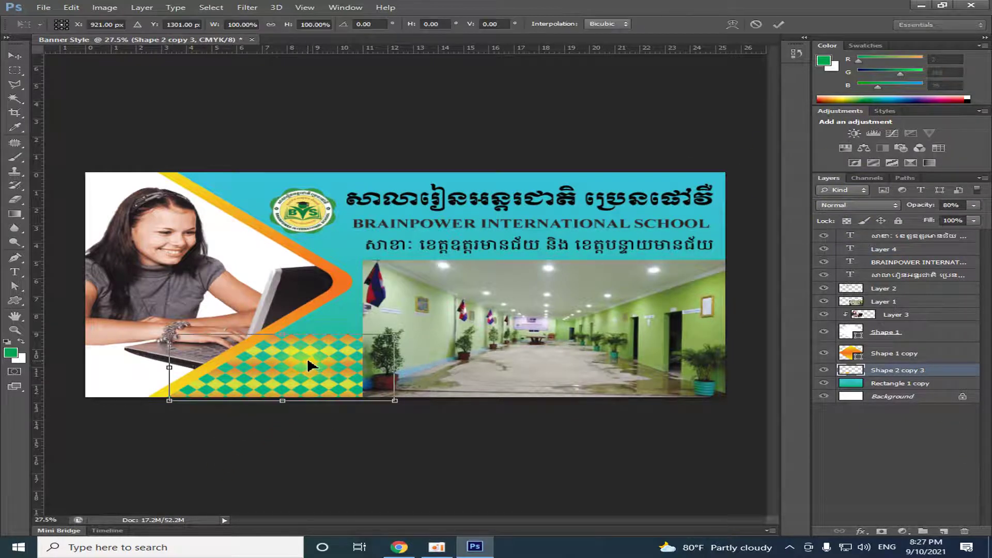
drag(425, 333, 376, 273)
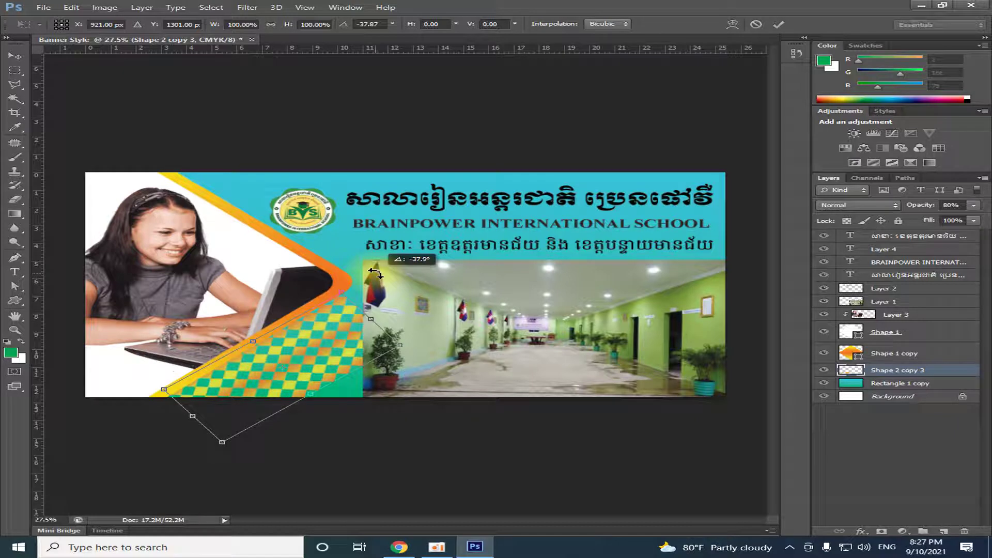
key(Return)
drag(277, 353, 269, 364)
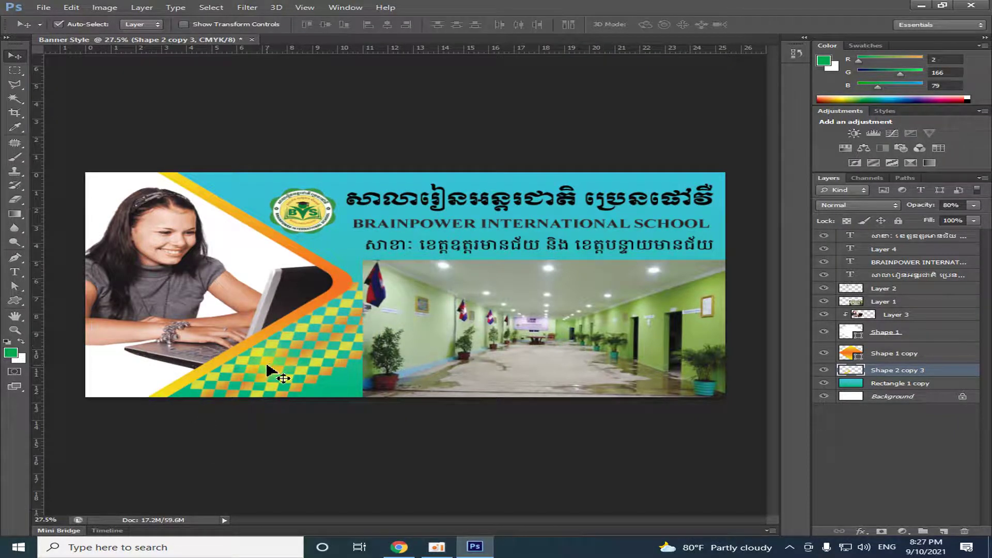
Enlarge the checkered shape to about 133% and Alt-drag a copy down-right.
key(ctrl+t)
drag(177, 418, 161, 437)
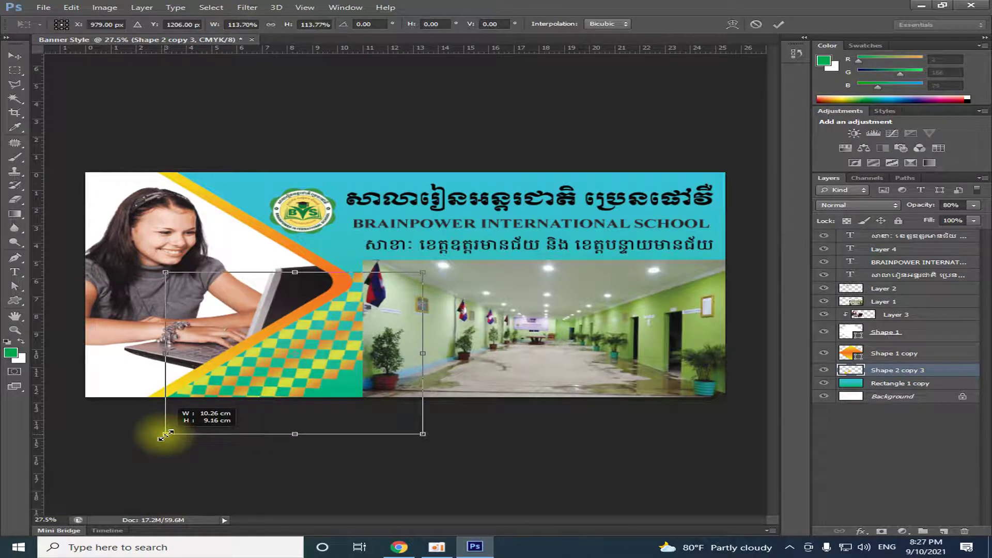
drag(166, 435, 133, 437)
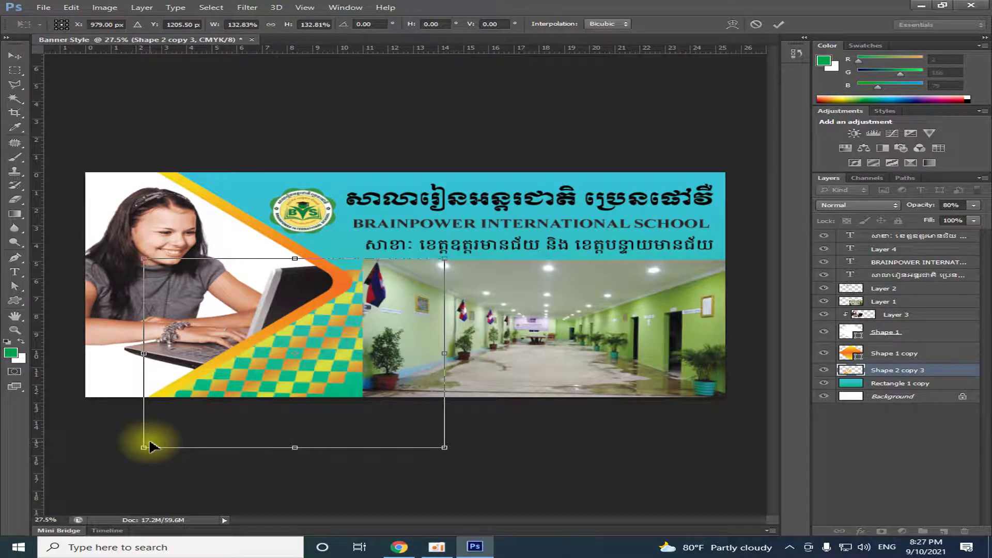
key(Return)
drag(290, 367, 275, 393)
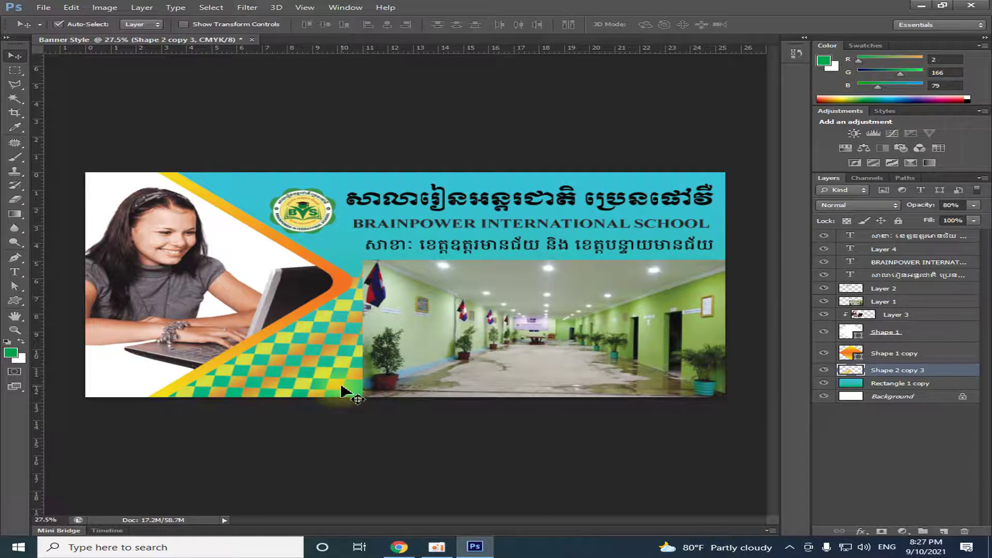
mouse_move(341, 388)
mouse_down()
mouse_move(430, 445)
mouse_move(281, 408)
mouse_up()
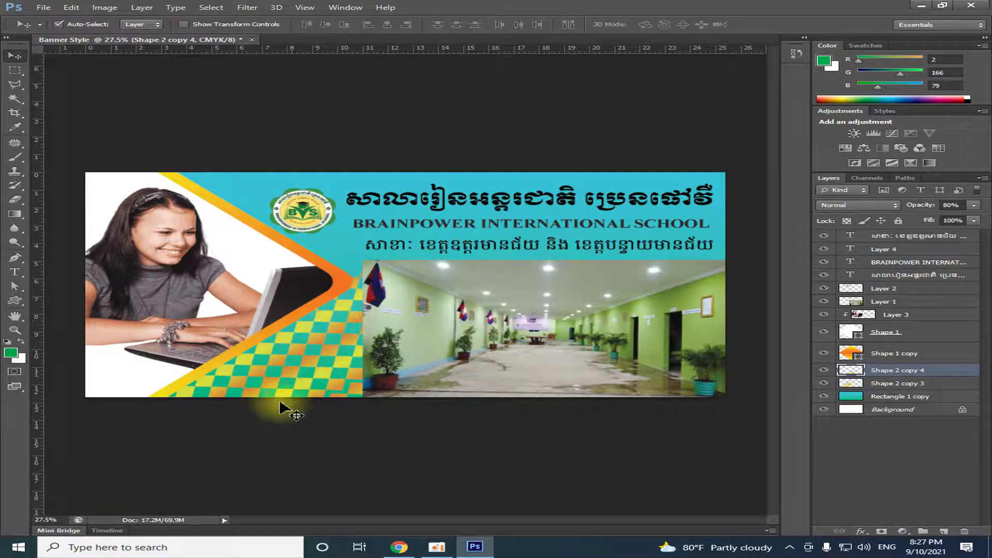
scroll(312, 422, down, 2)
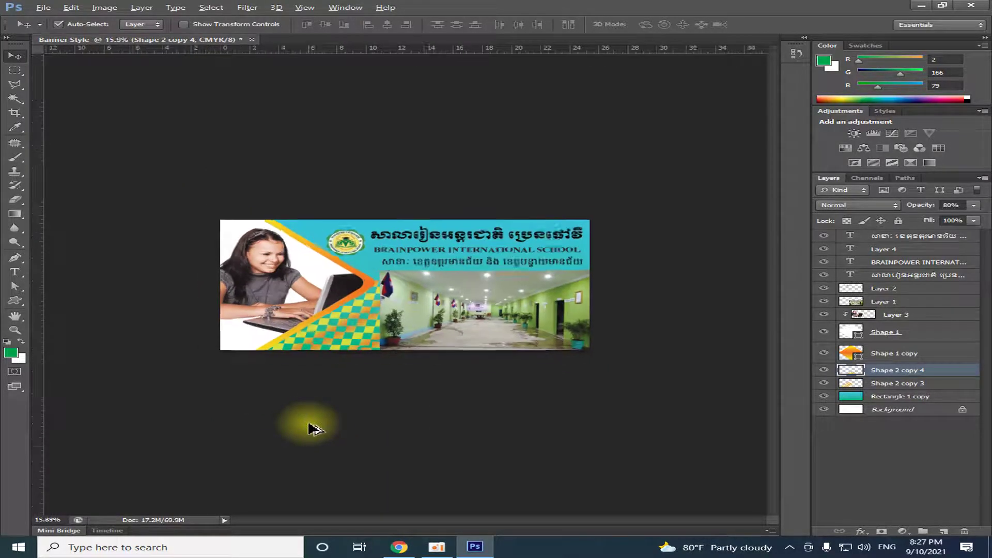
scroll(320, 424, up, 4)
scroll(321, 425, down, 2)
scroll(322, 425, up, 2)
scroll(323, 425, down, 2)
scroll(323, 427, up, 2)
scroll(322, 426, down, 2)
scroll(322, 427, up, 2)
scroll(322, 426, down, 2)
scroll(322, 426, up, 2)
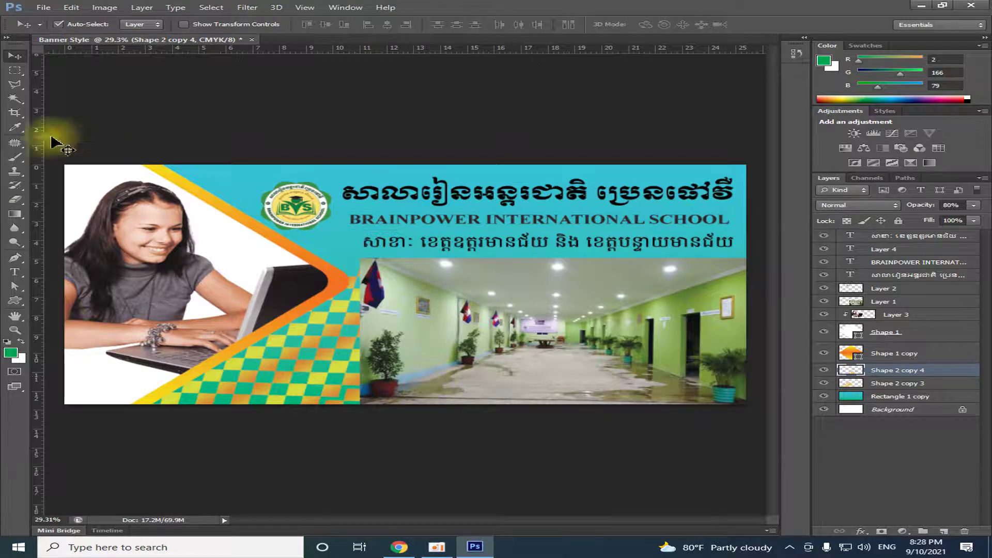
click(15, 273)
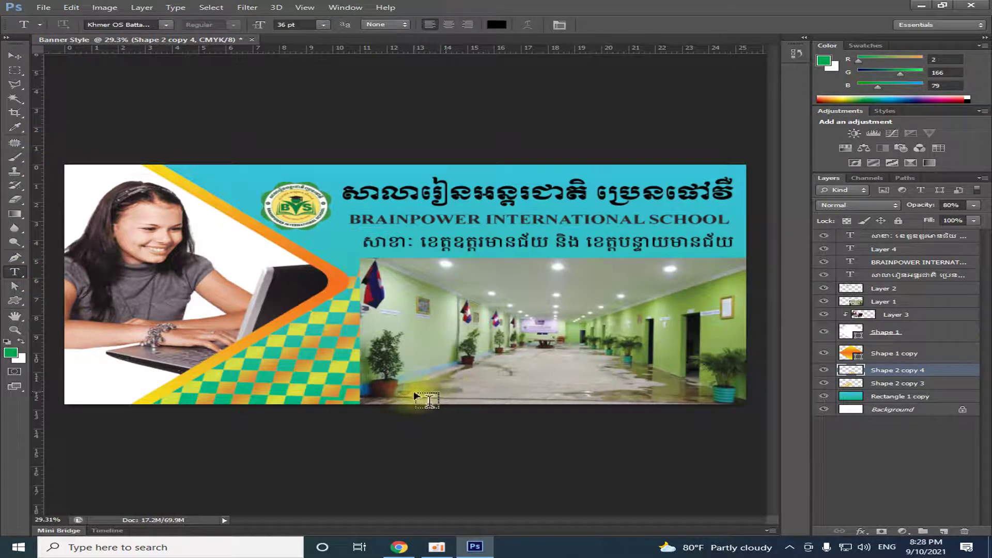
Add the school's phone-number text, raise its layer, shrink it to about 52%, and position it.
click(205, 399)
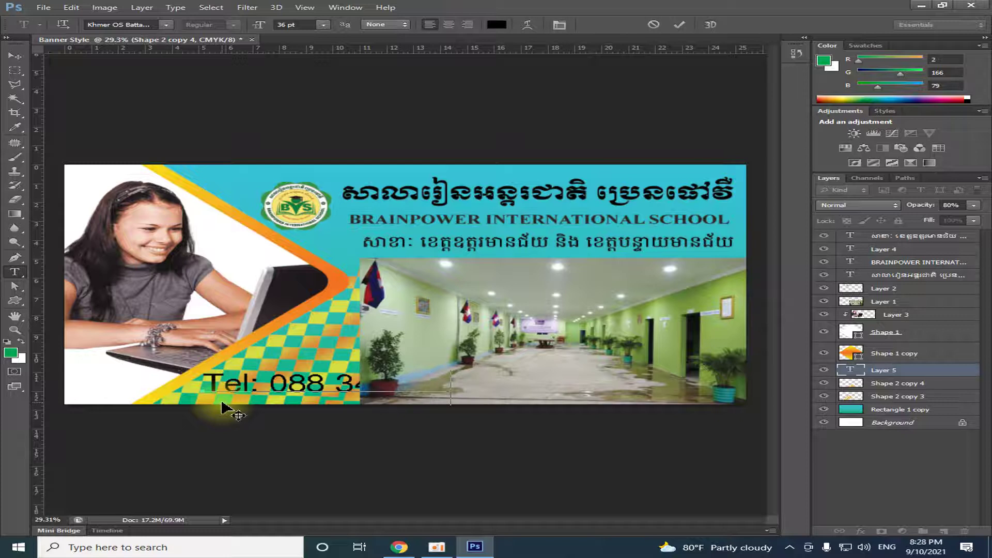
click(14, 55)
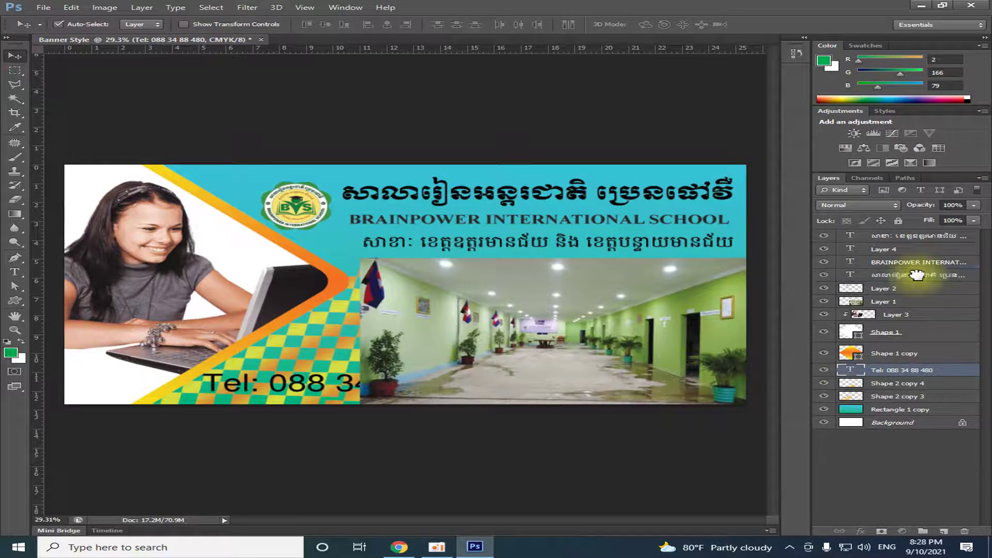
drag(905, 371, 901, 270)
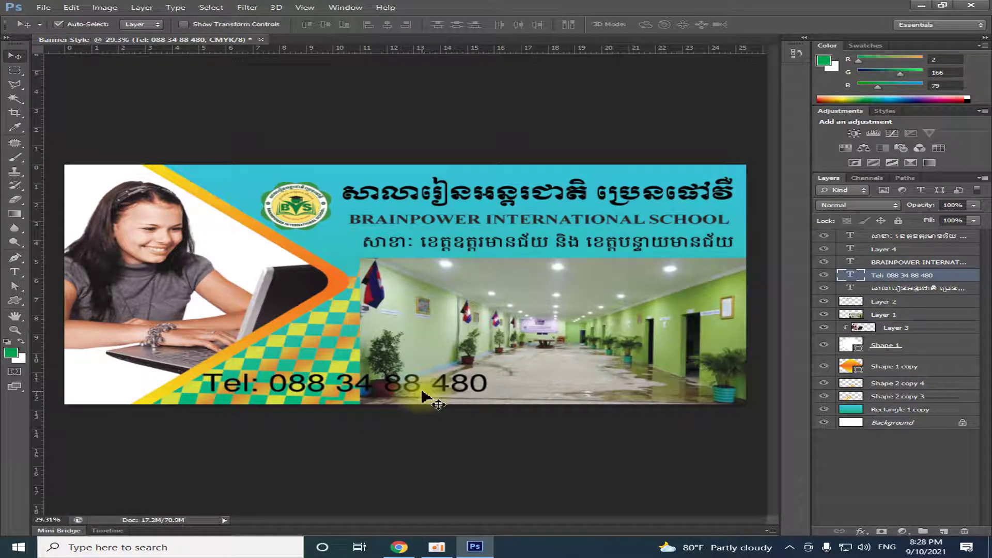
key(ctrl+t)
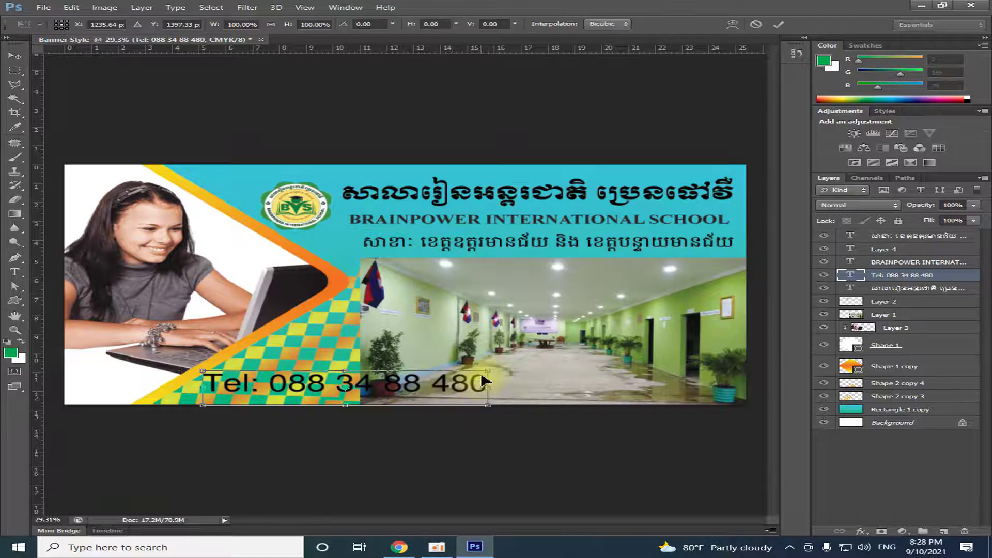
drag(488, 372, 316, 400)
key(Return)
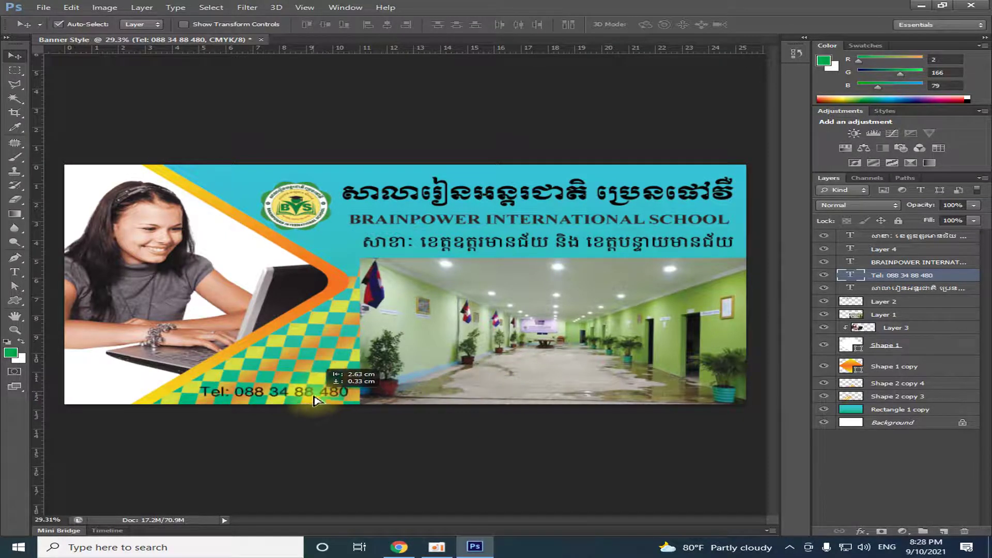
drag(316, 397, 309, 400)
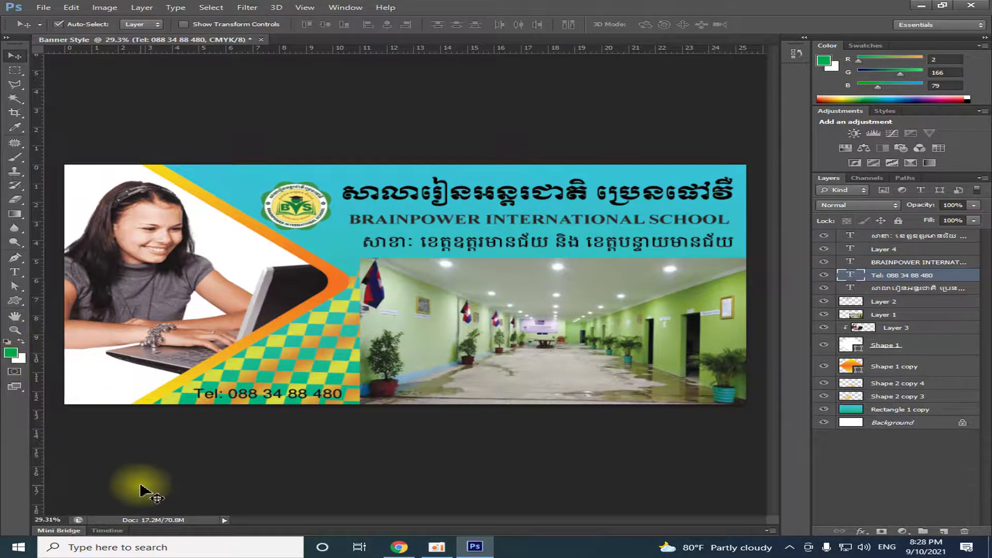
Set the phone-number line in Times New Roman Bold.
scroll(195, 470, up, 5)
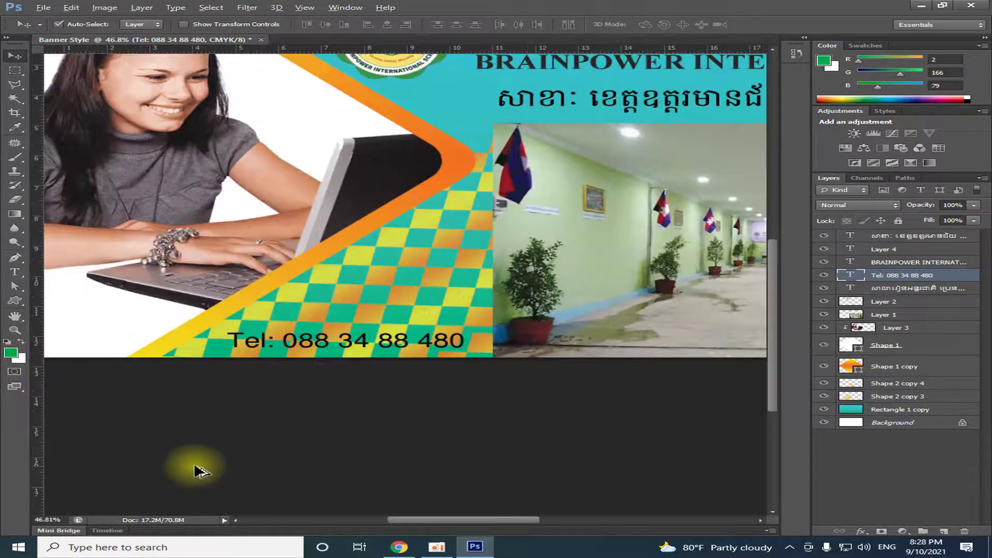
click(15, 272)
drag(228, 341, 490, 343)
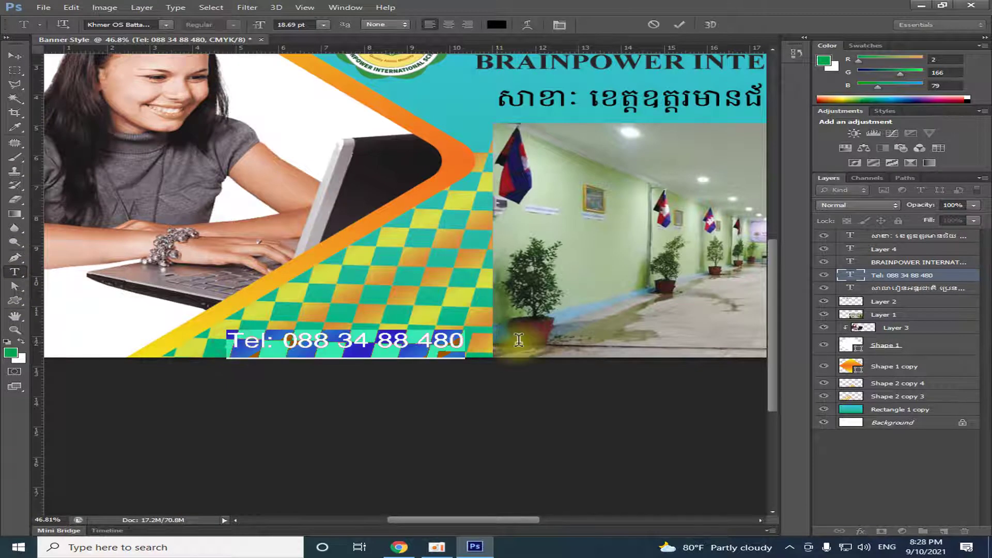
text(t)
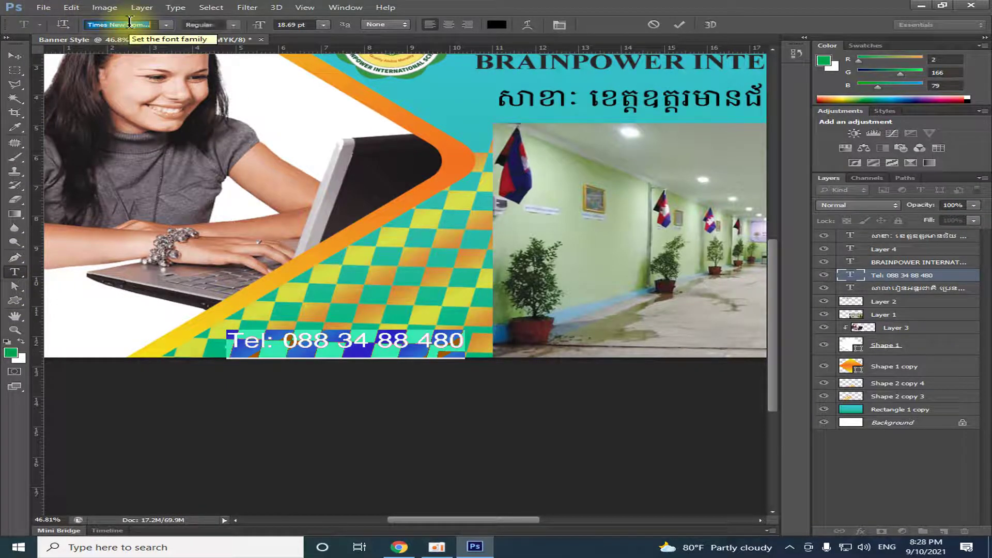
key(Return)
click(227, 24)
click(212, 54)
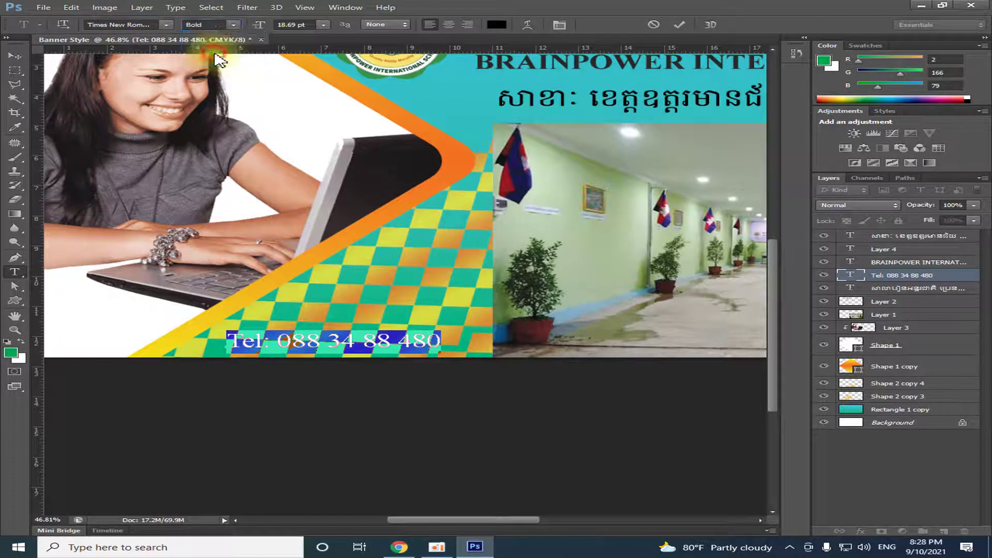
Nudge the phone-number line back into place over the diamond pattern.
click(14, 58)
drag(335, 346, 345, 349)
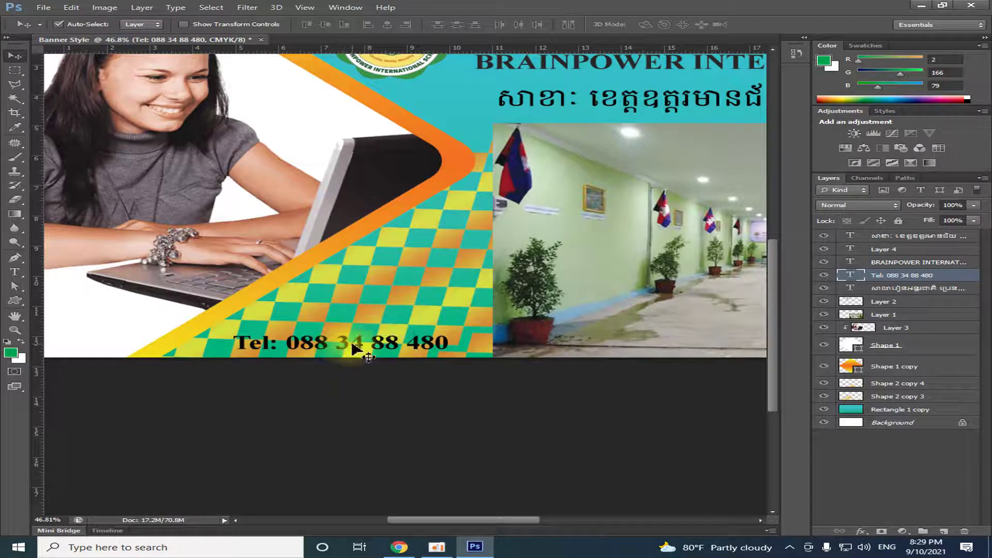
click(357, 344)
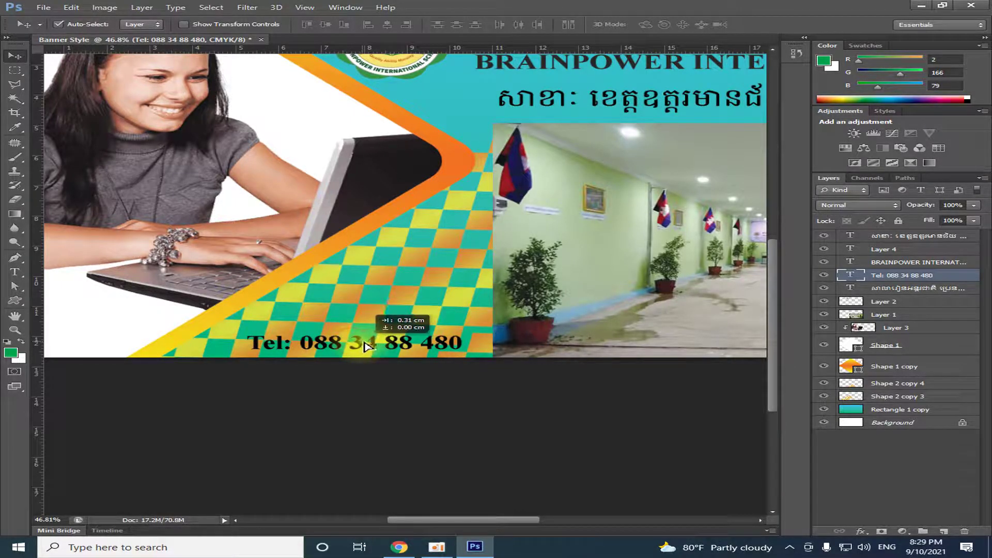
drag(355, 343, 356, 346)
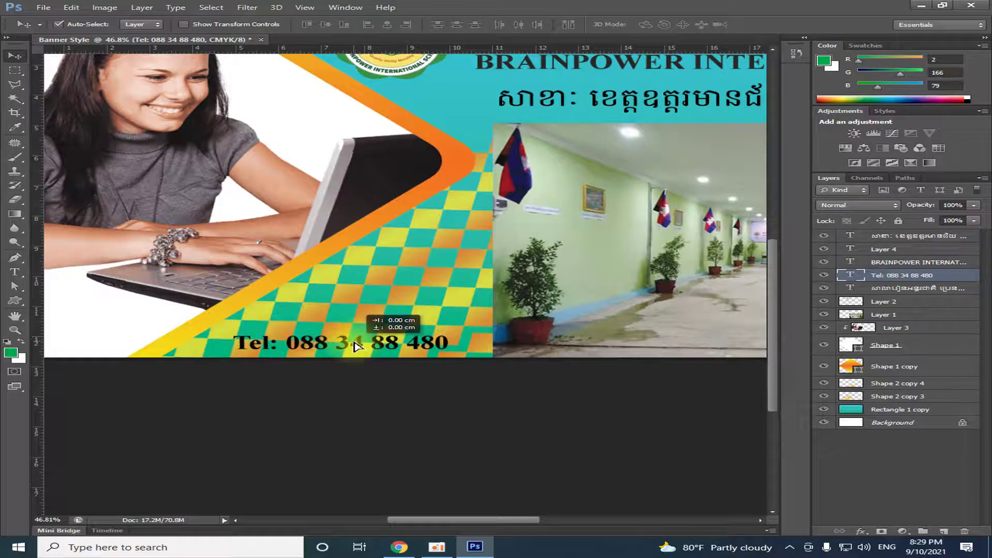
click(15, 287)
click(251, 343)
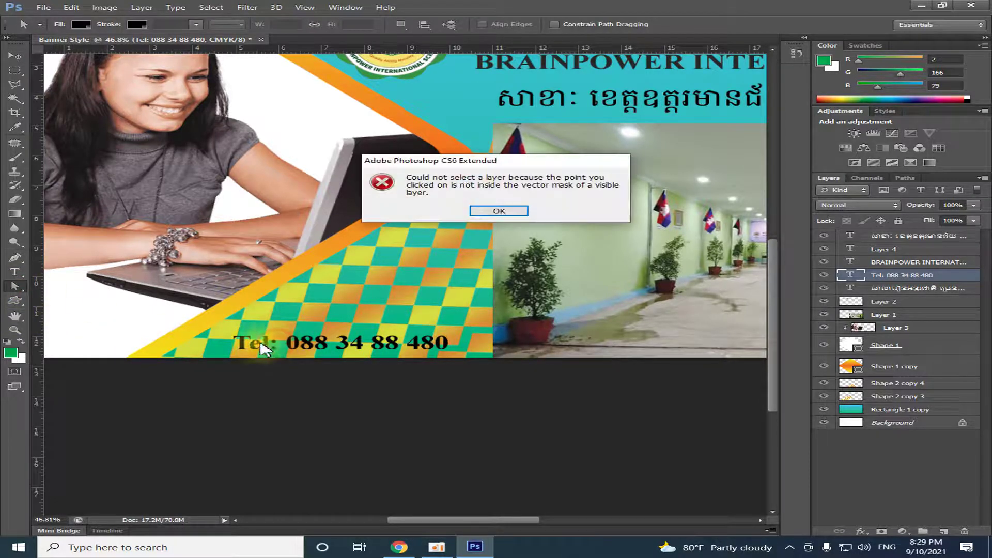
click(508, 211)
click(15, 55)
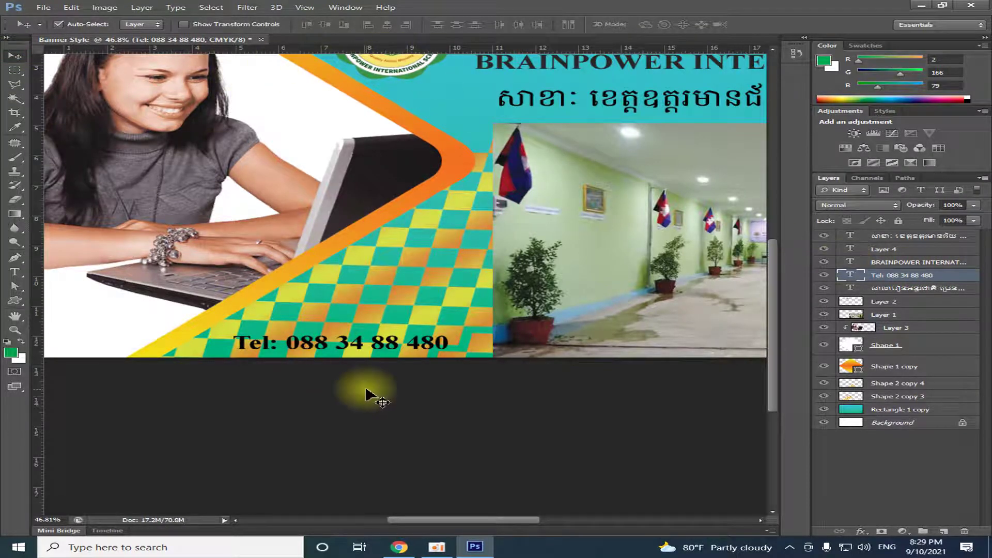
Give the phone-number text layer an 18 px bright cyan Stroke effect.
click(138, 9)
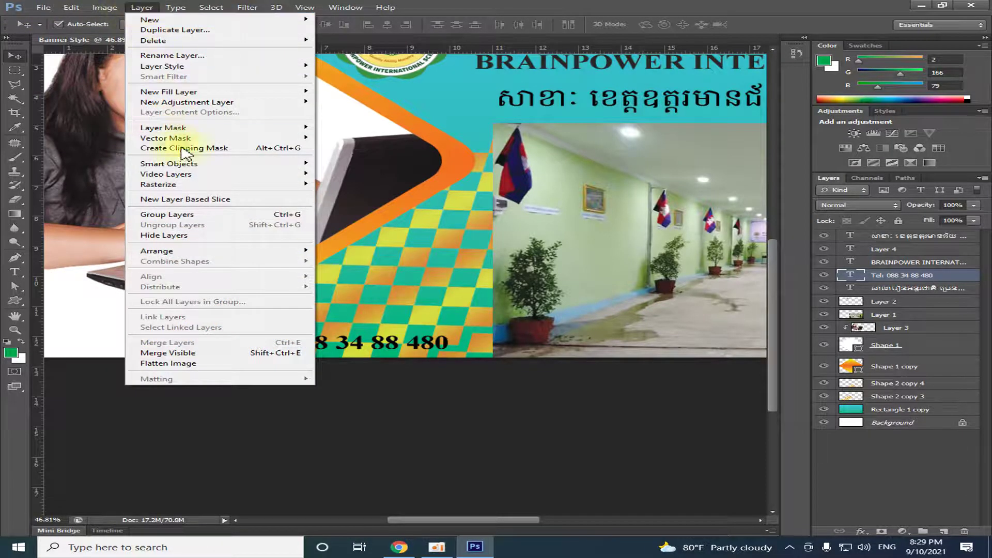
mouse_move(162, 66)
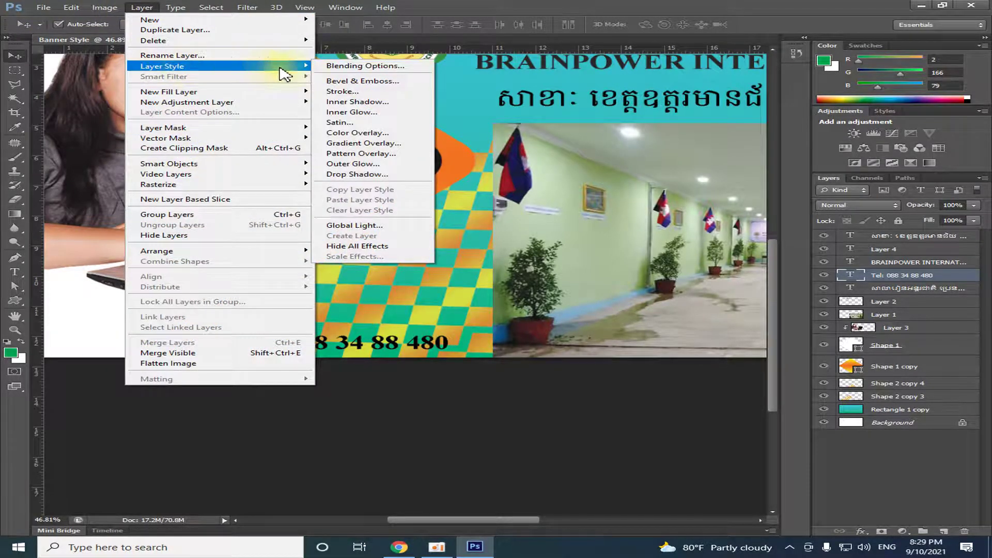
click(341, 93)
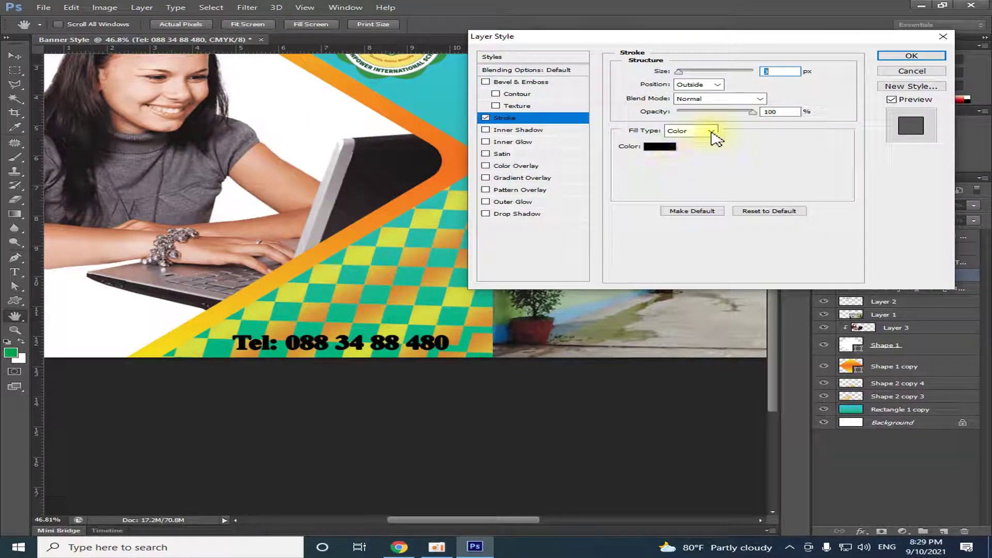
drag(688, 77, 680, 82)
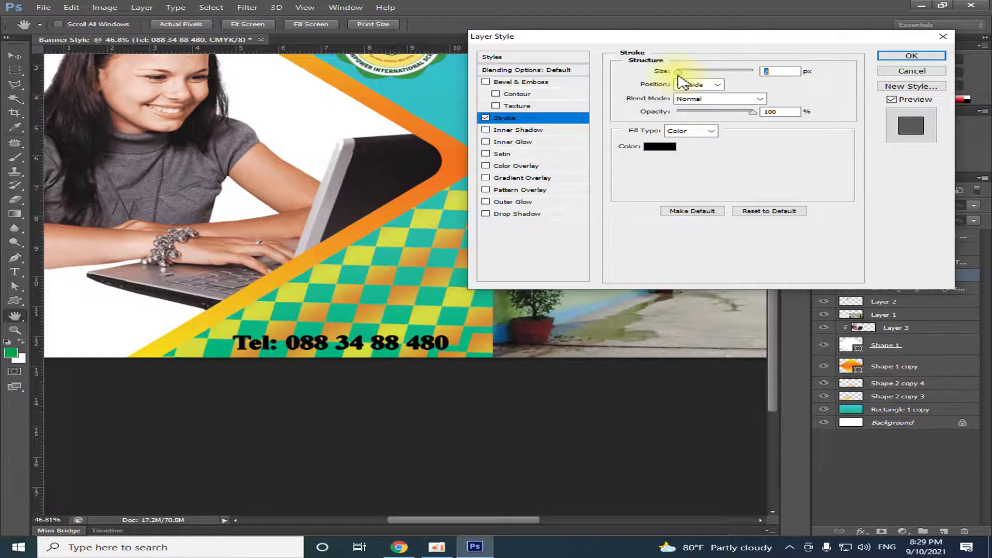
click(666, 148)
click(422, 253)
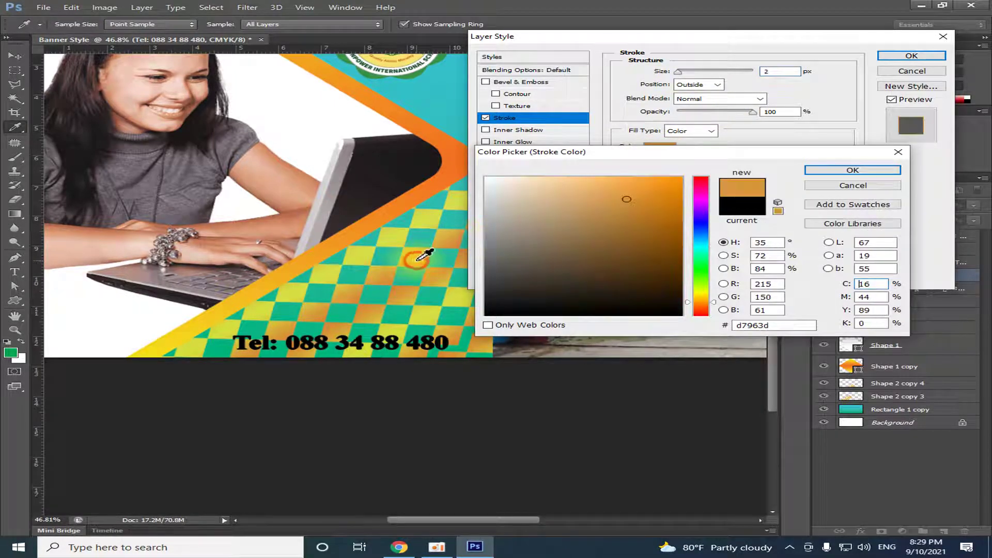
click(700, 287)
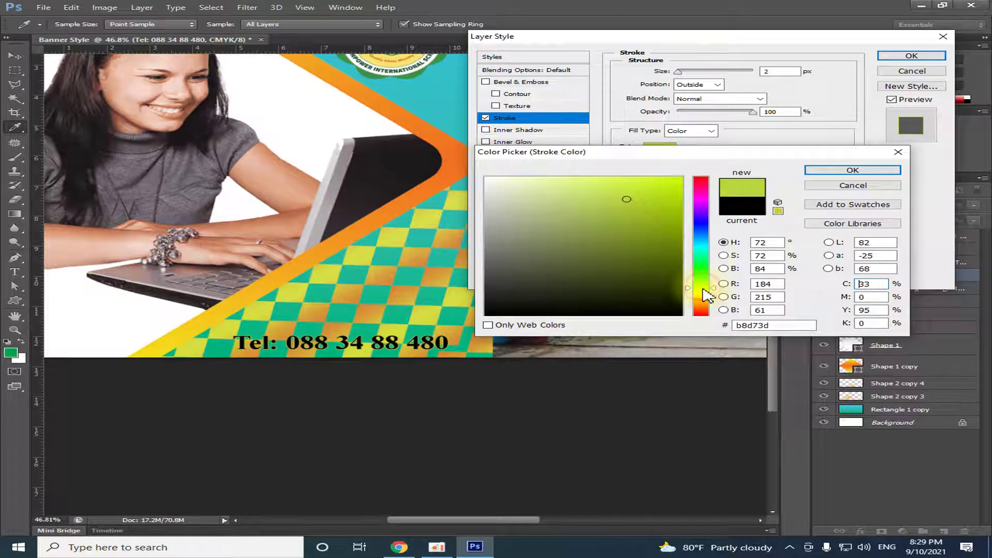
click(702, 244)
drag(652, 241, 678, 176)
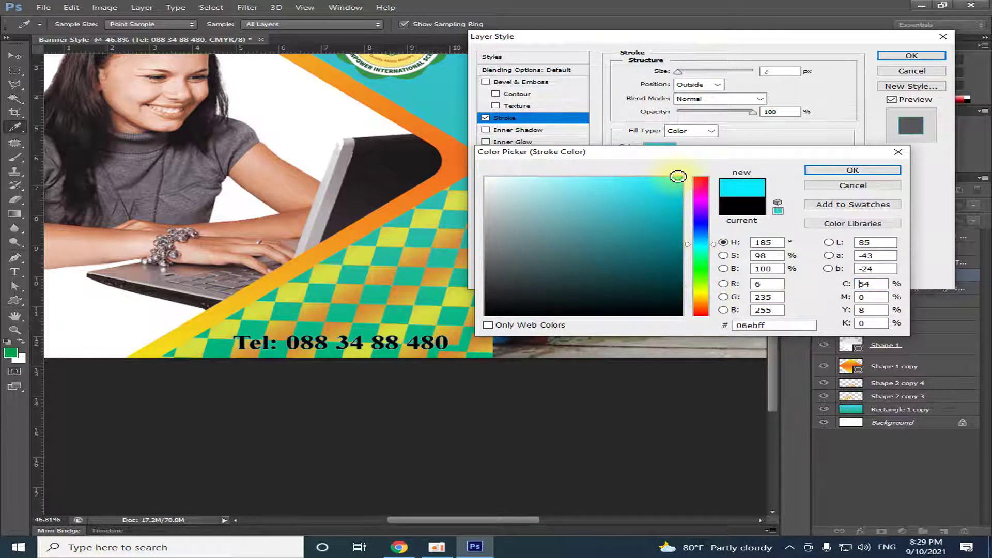
click(827, 171)
drag(678, 72, 685, 73)
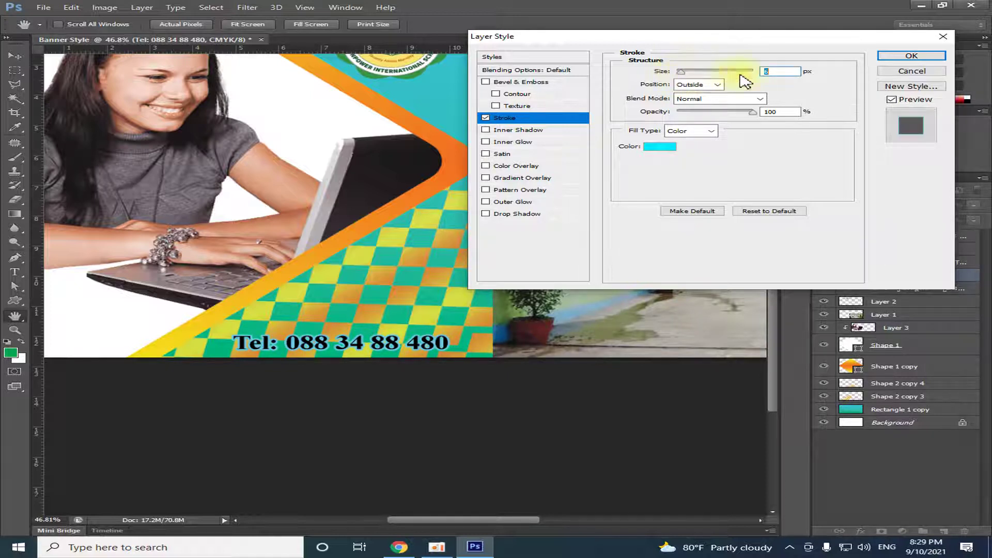
click(925, 58)
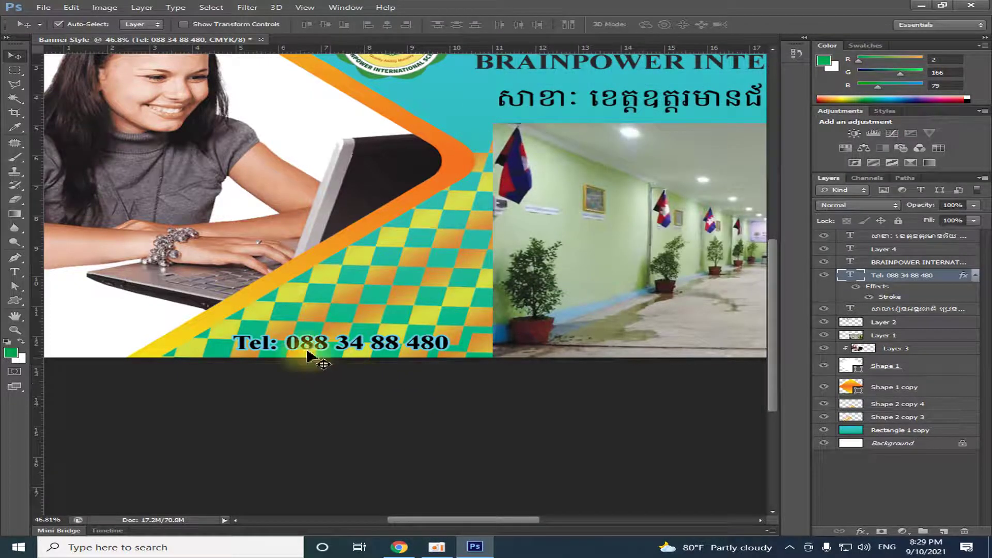
scroll(395, 310, down, 5)
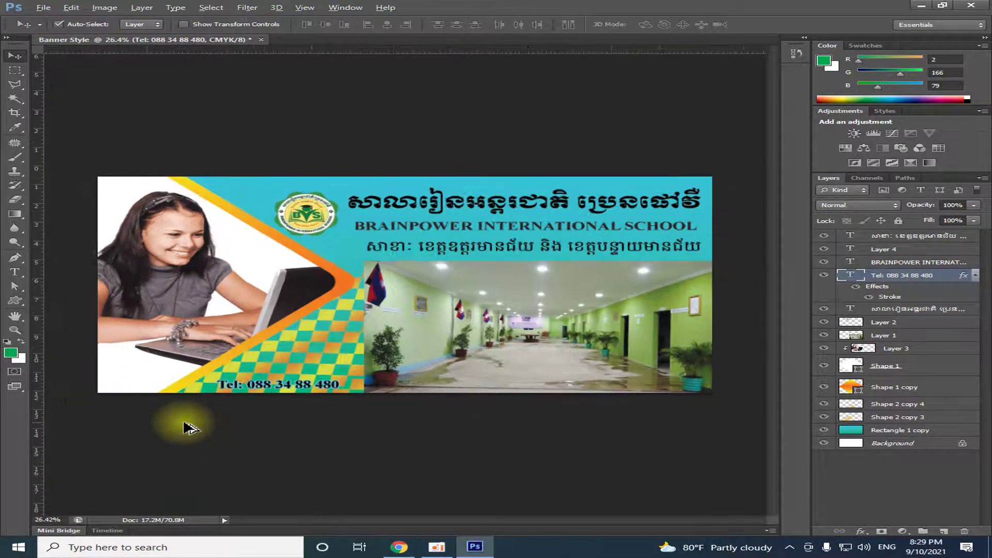
Select the logo's Layer 2 and zoom in to about 96% around it.
scroll(189, 427, up, 1)
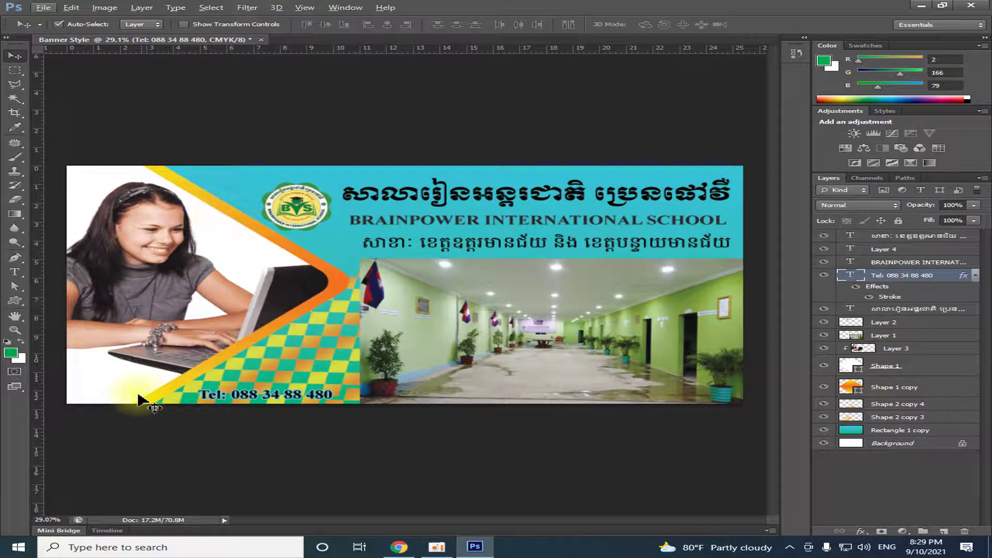
click(282, 214)
scroll(282, 215, up, 7)
scroll(282, 215, up, 6)
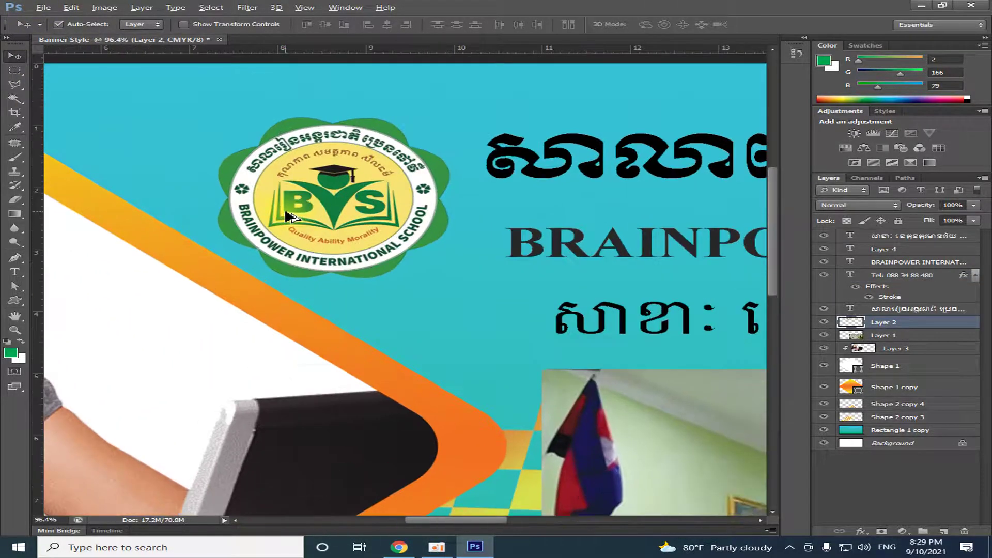
Add an Outer Glow to the logo with Normal blending, noise, and enlarged size.
click(72, 7)
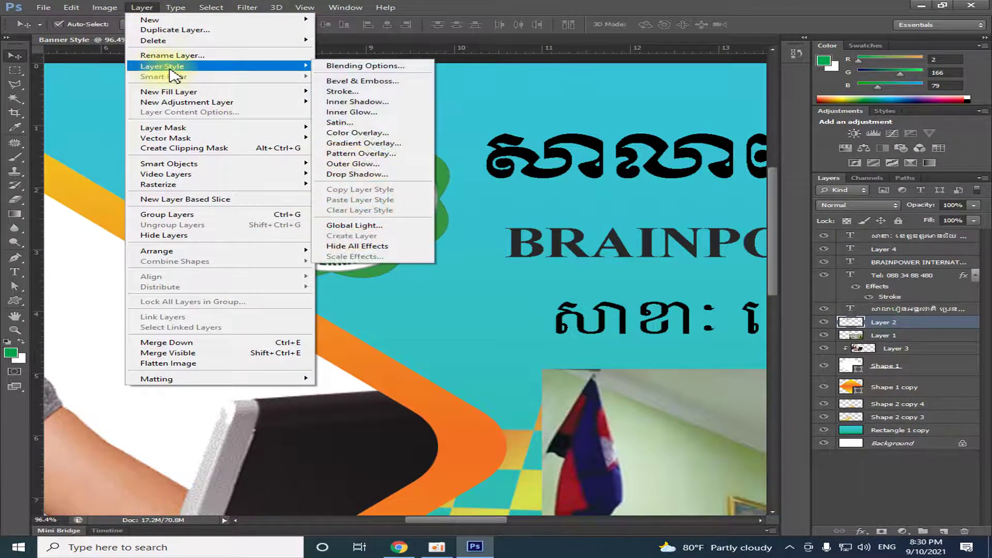
mouse_move(162, 66)
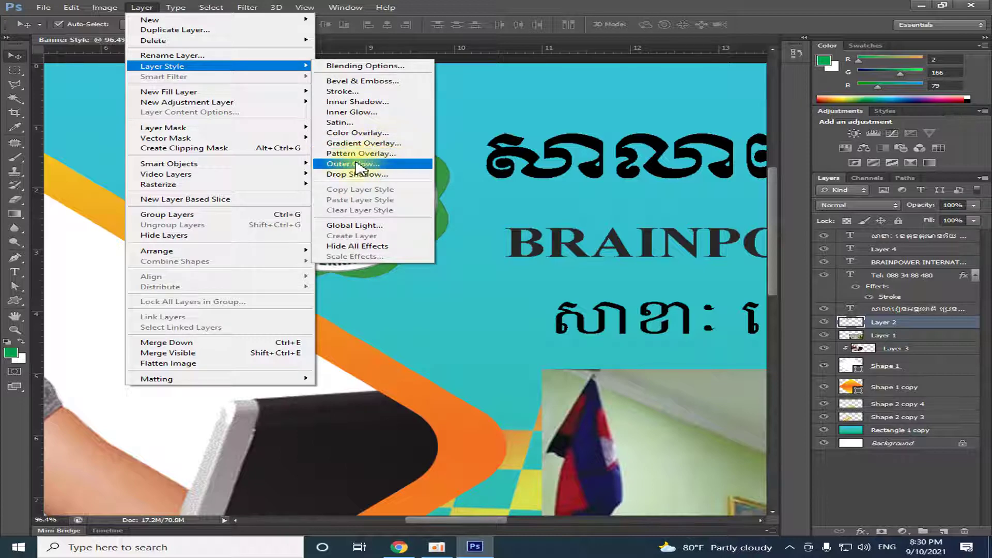
click(389, 165)
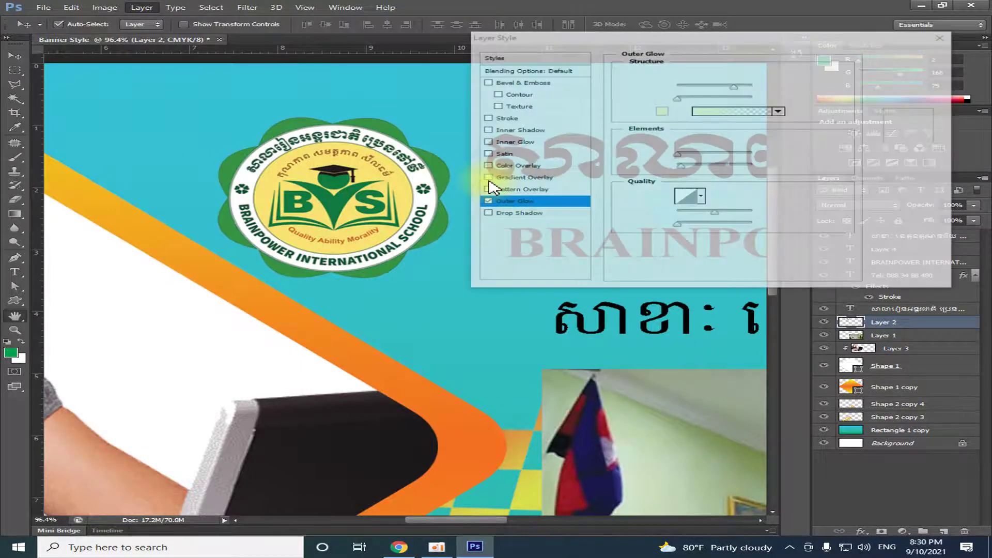
click(760, 72)
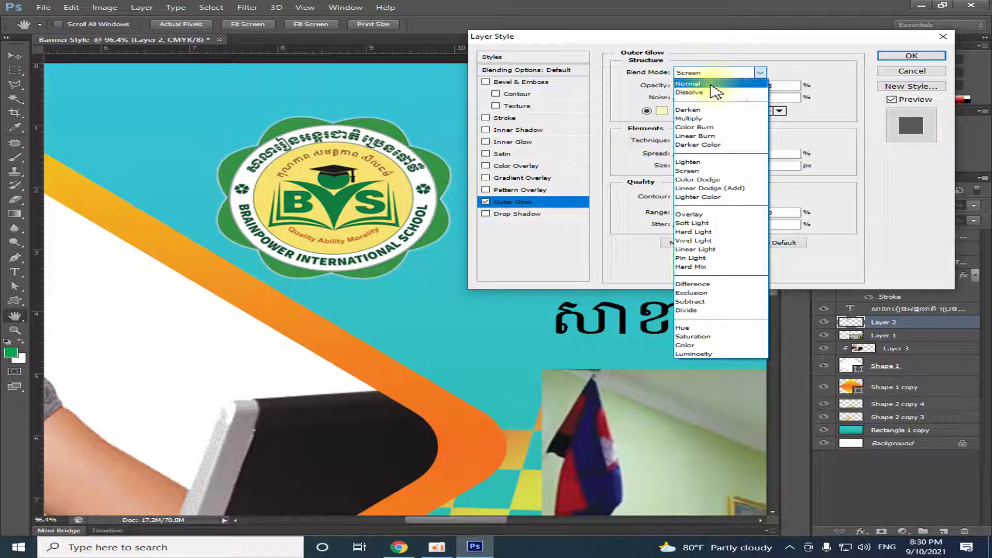
click(688, 85)
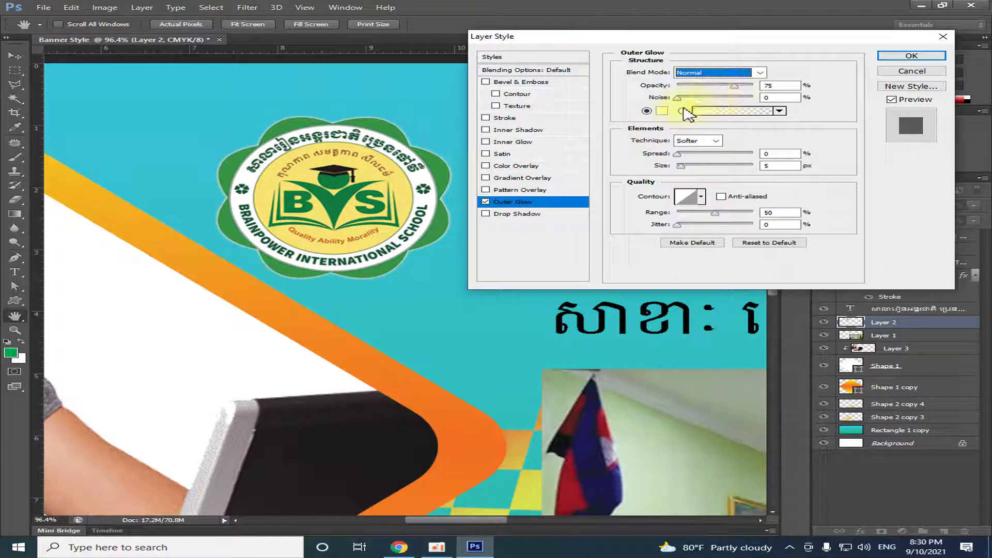
drag(676, 98, 696, 103)
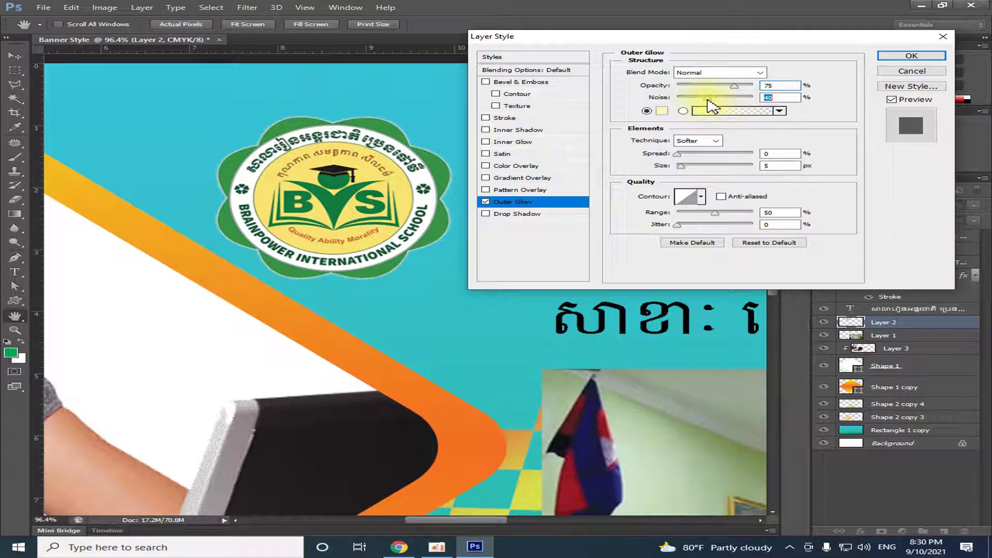
drag(685, 168, 702, 168)
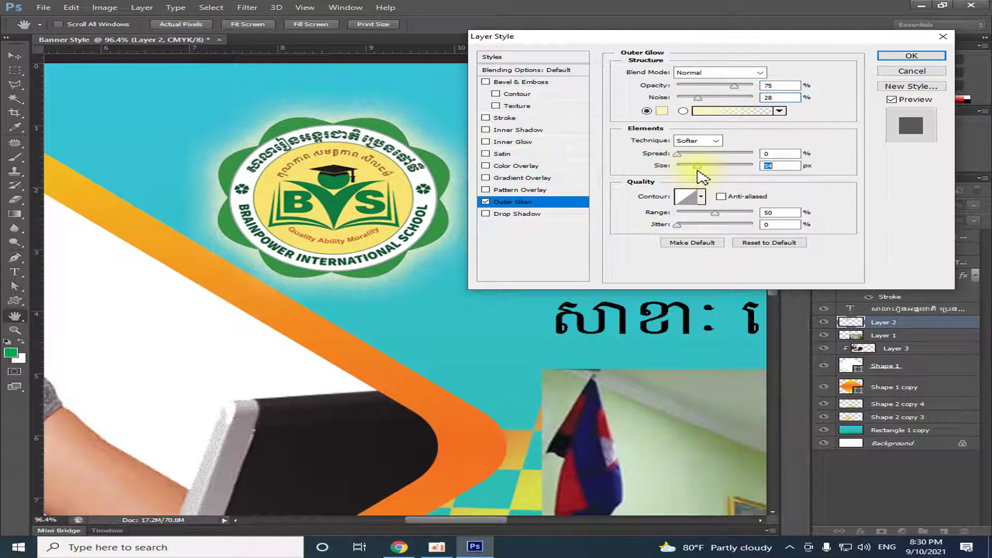
drag(694, 170, 693, 171)
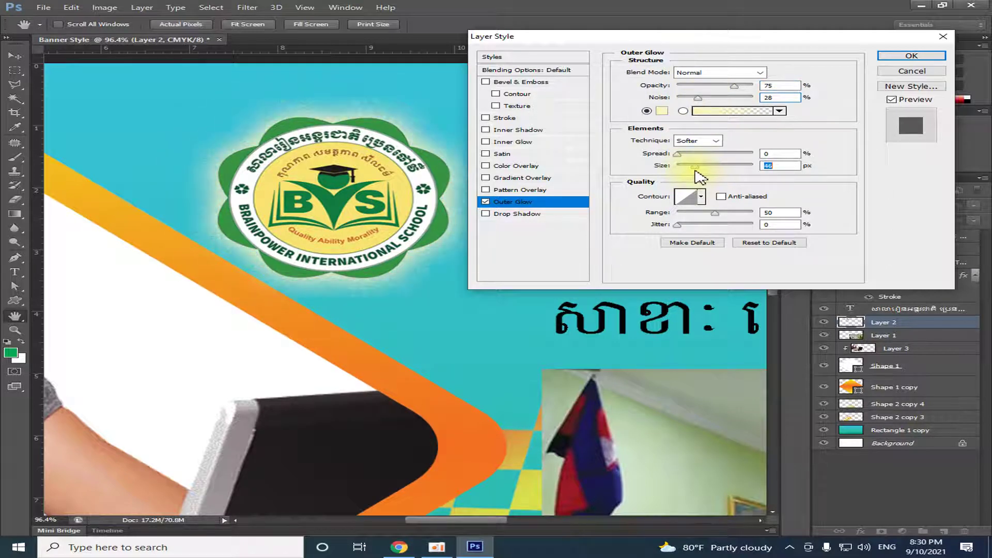
Set the outer glow colour to bright yellow fff003.
click(662, 111)
click(443, 122)
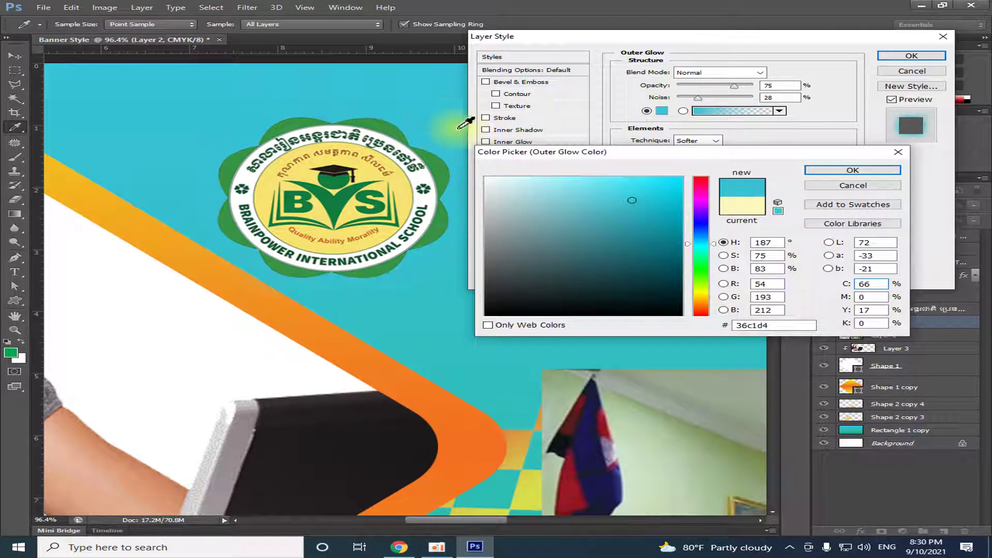
drag(701, 243, 702, 293)
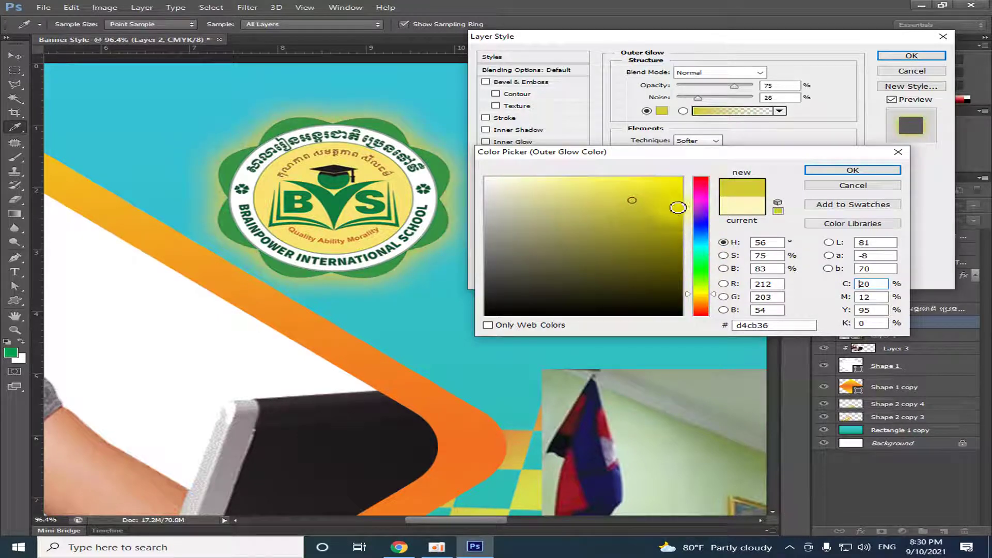
drag(672, 186, 680, 177)
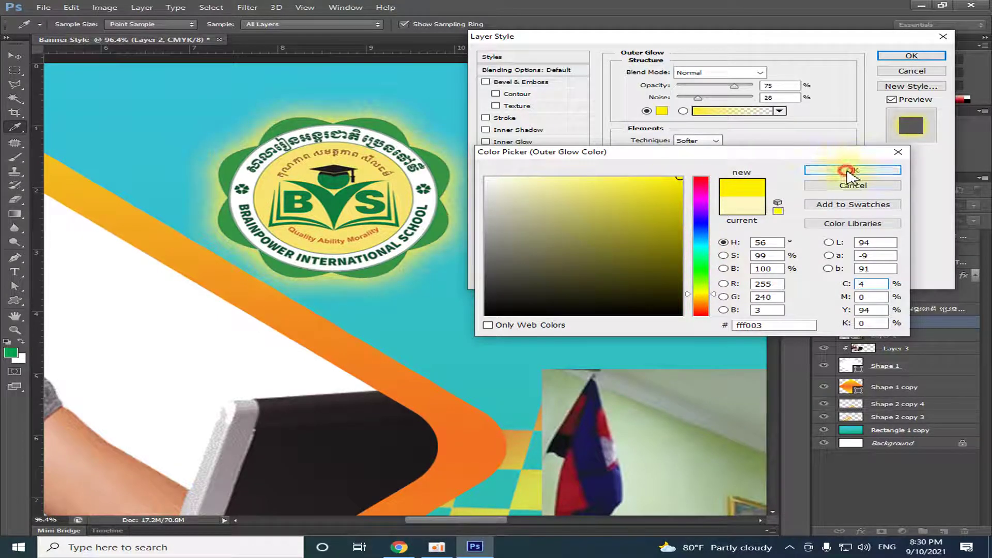
click(847, 172)
Set the glow to 46% opacity and 49 px size, and apply it.
drag(746, 87, 711, 87)
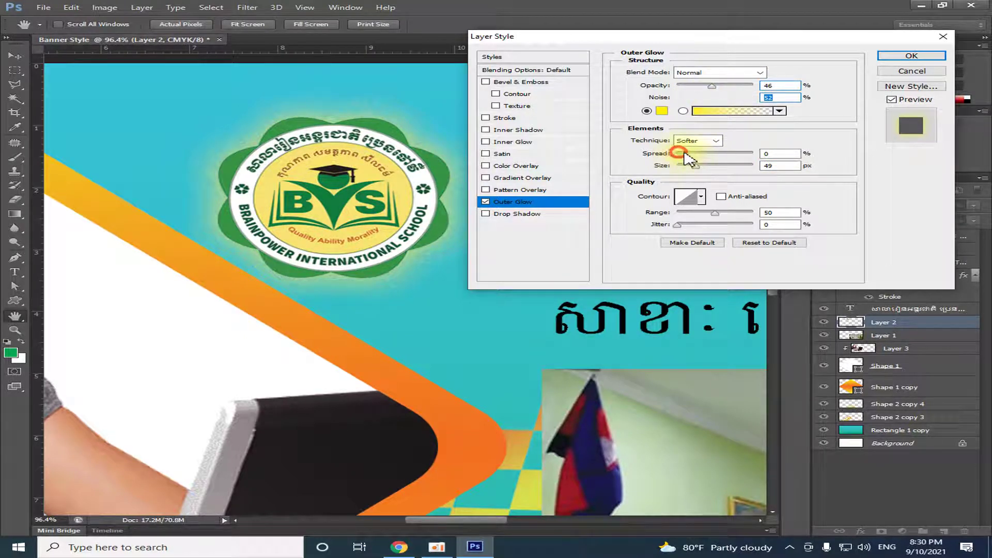
drag(678, 153, 709, 154)
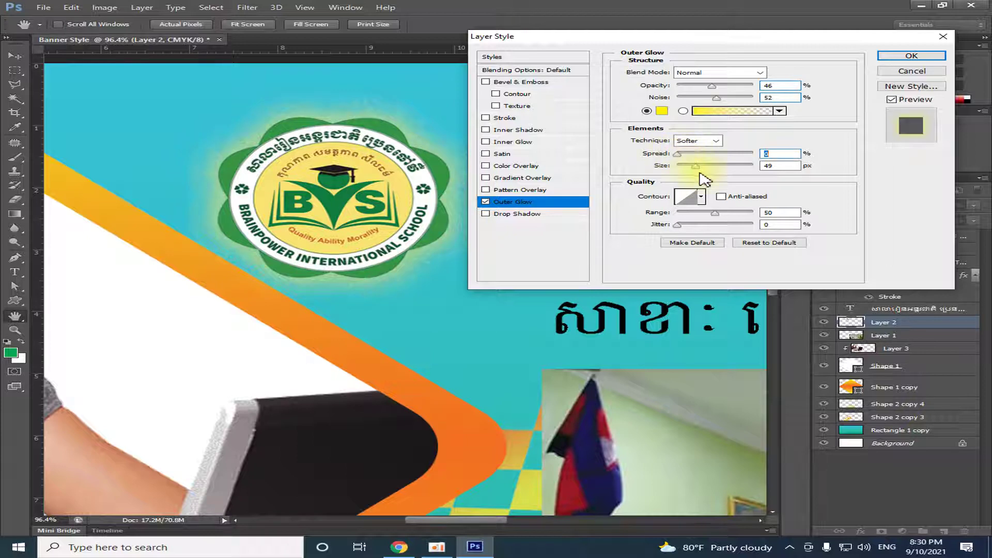
drag(705, 167, 696, 167)
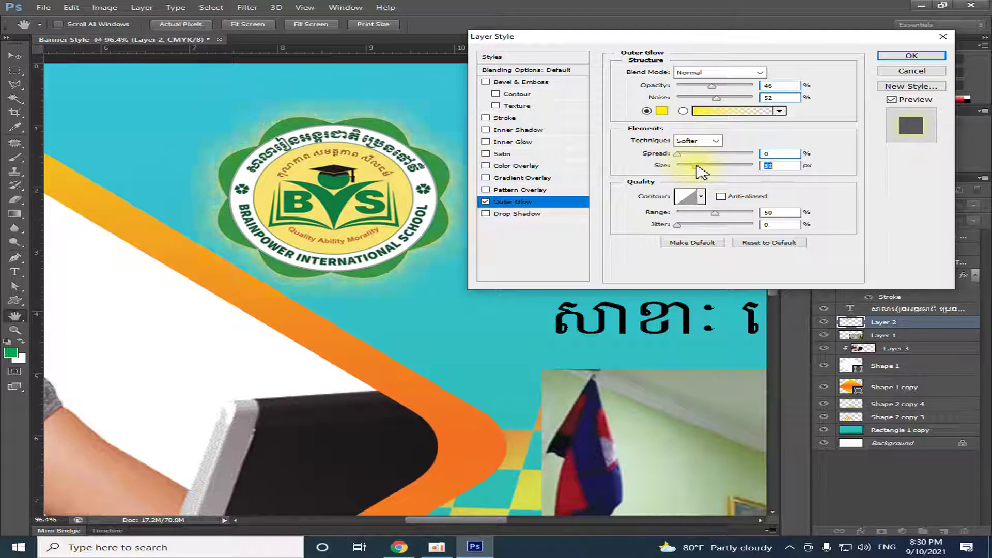
click(901, 55)
scroll(439, 258, down, 3)
scroll(432, 267, down, 2)
scroll(410, 299, down, 2)
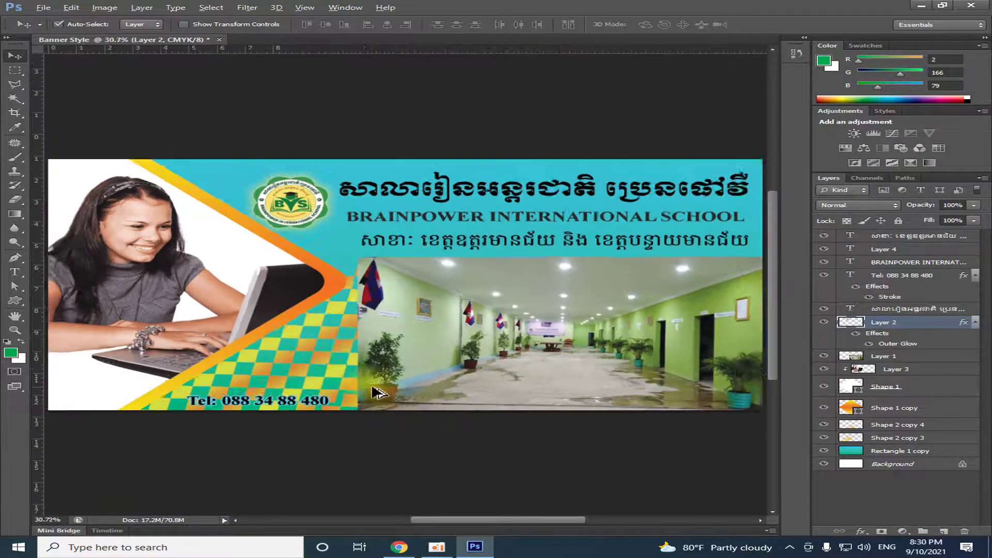
Start Save As for the banner with JPEG as the format.
scroll(262, 436, down, 1)
scroll(261, 436, up, 1)
scroll(261, 436, down, 1)
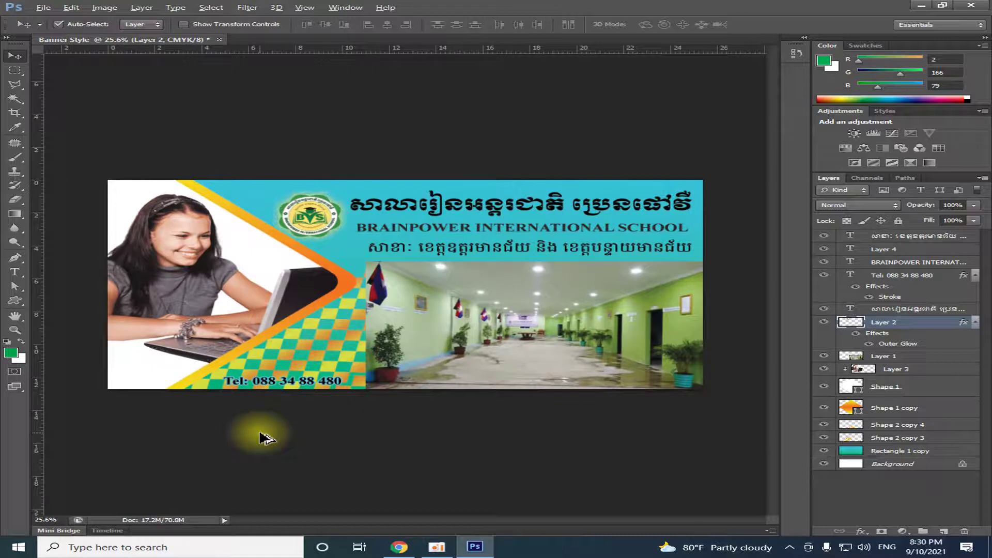
click(42, 8)
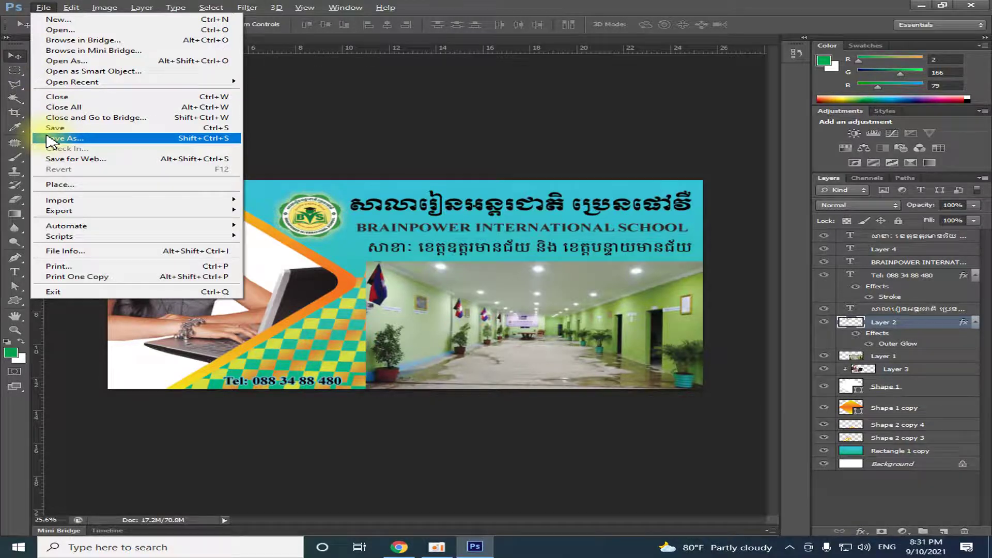
click(78, 141)
text(Banner Style BIS)
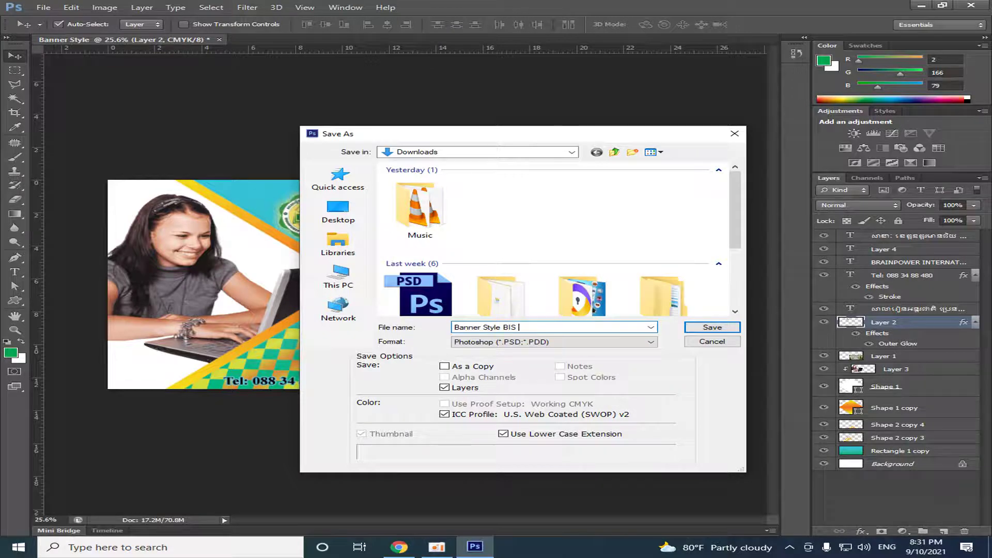
click(588, 342)
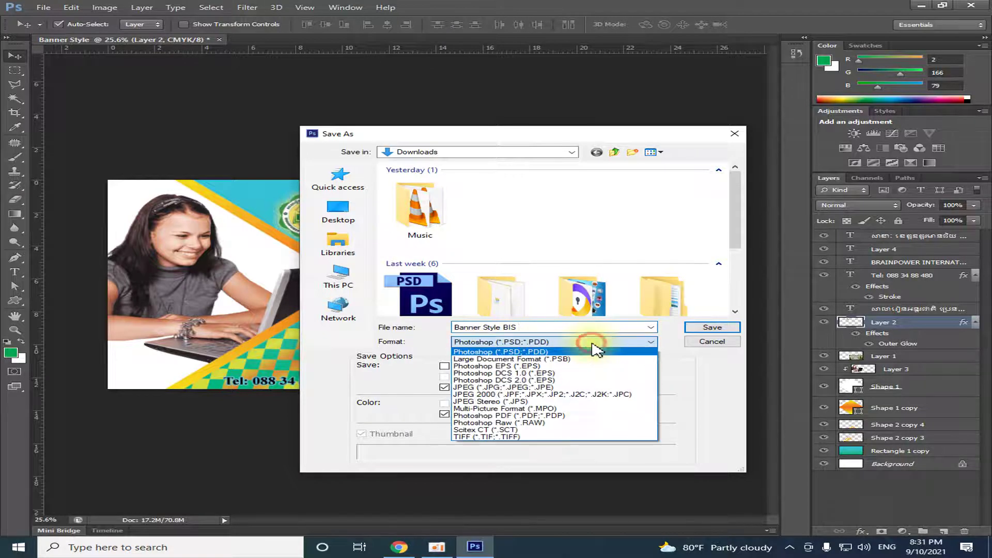
click(503, 388)
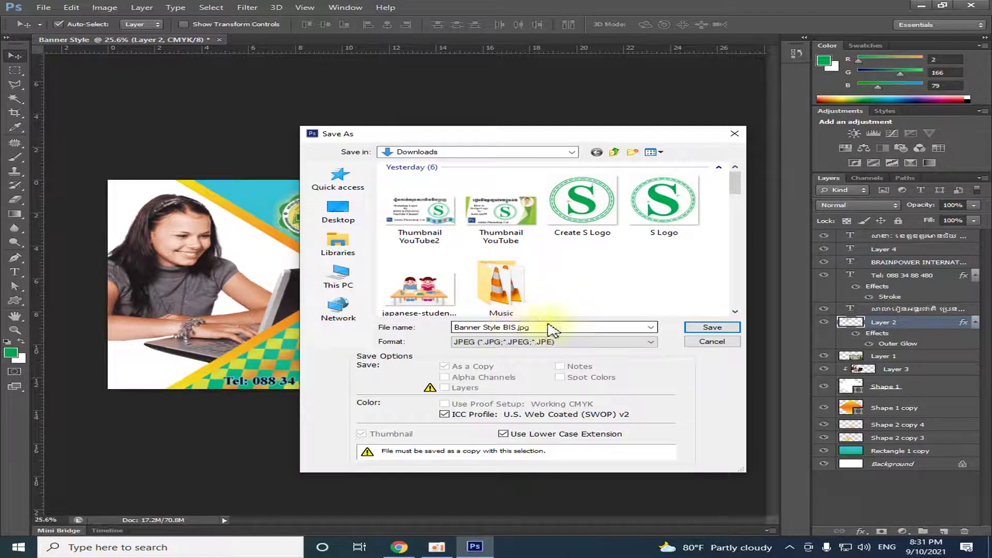
Save Banner Style BIS.jpg to the Desktop, accept JPEG options, and minimize Photoshop.
click(347, 281)
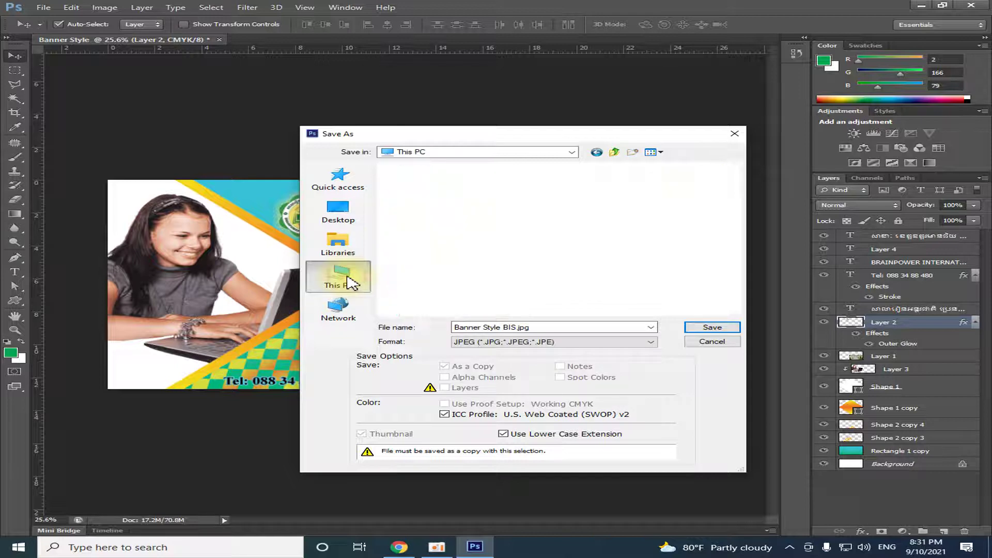
click(345, 220)
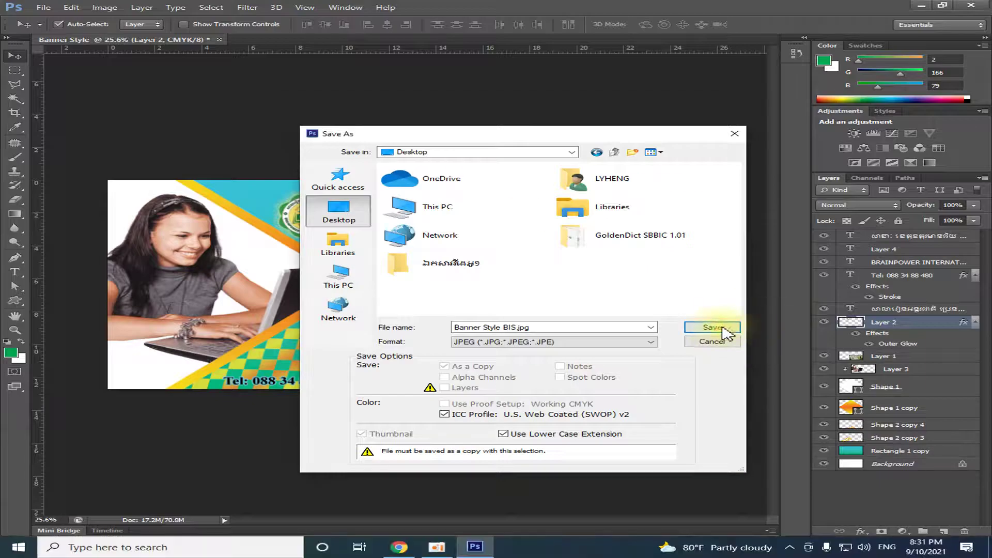
click(713, 332)
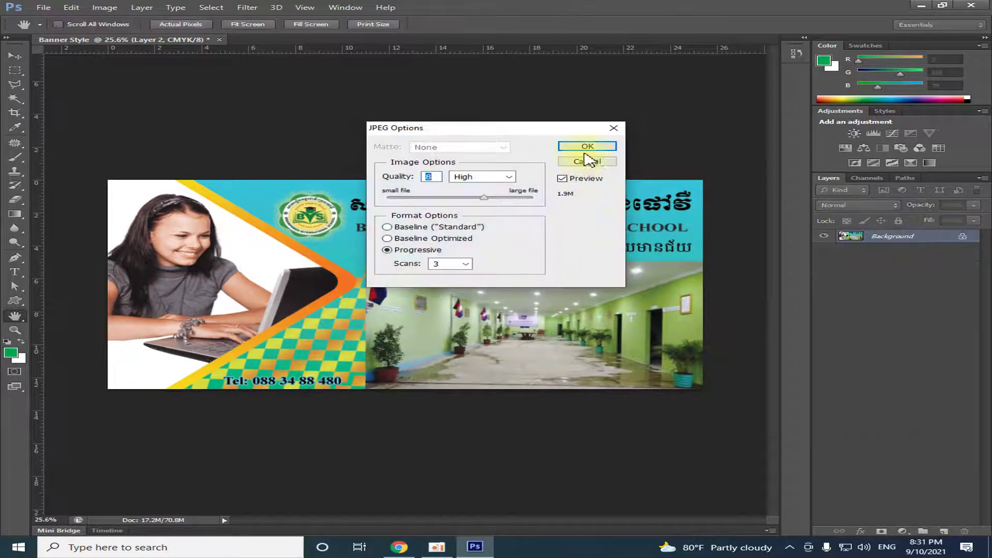
click(587, 147)
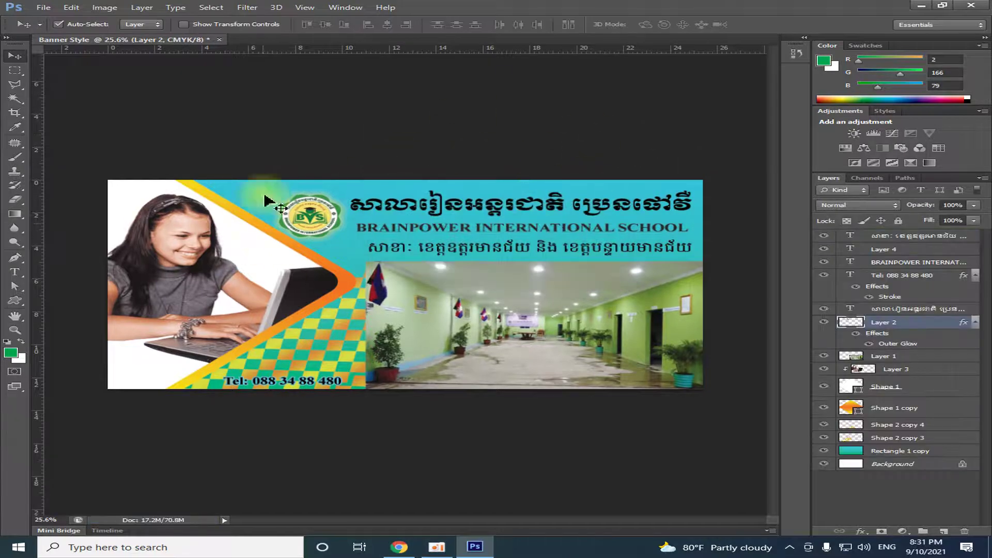
click(915, 7)
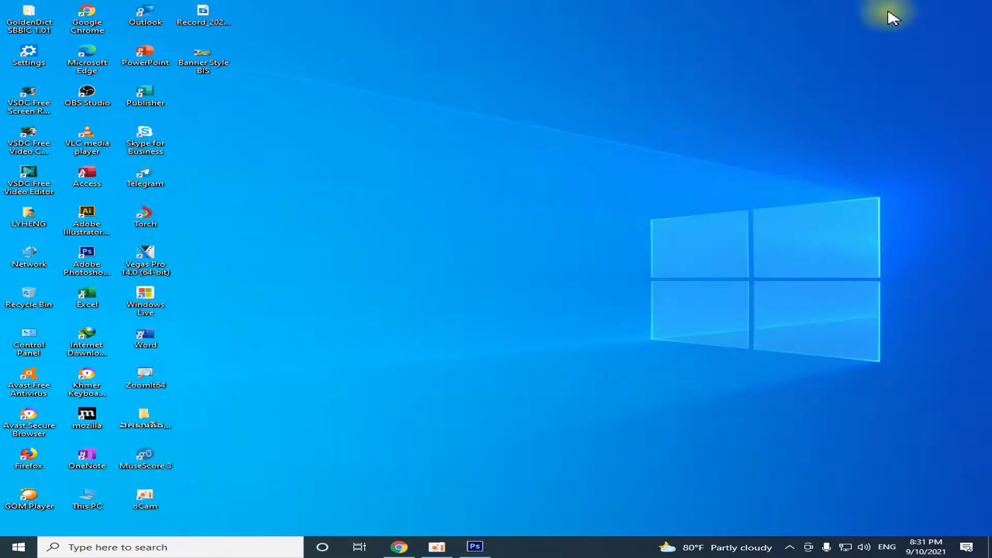
Refresh the desktop and select the saved Banner Style BIS image.
right_click(408, 76)
click(447, 107)
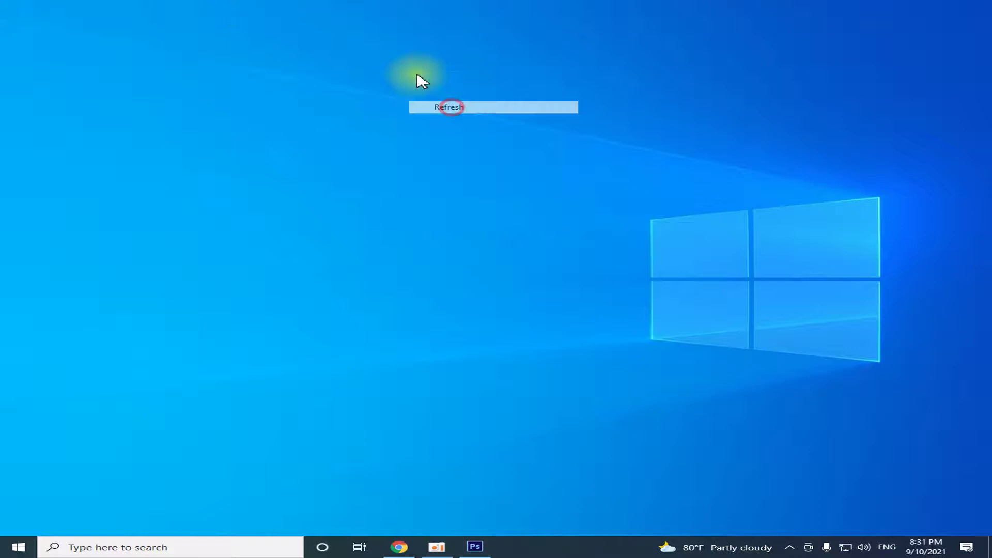
right_click(408, 76)
click(268, 82)
click(210, 51)
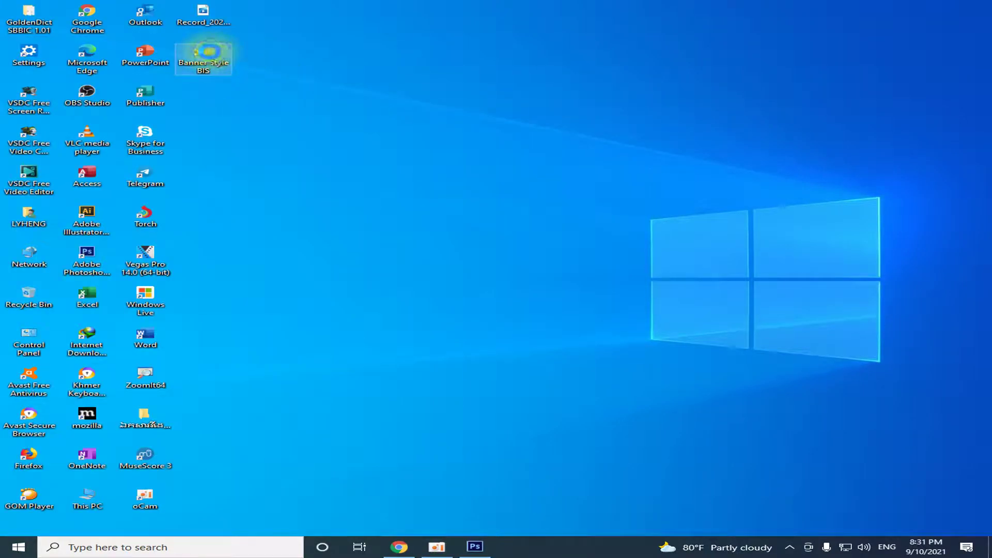
right_click(209, 52)
click(536, 190)
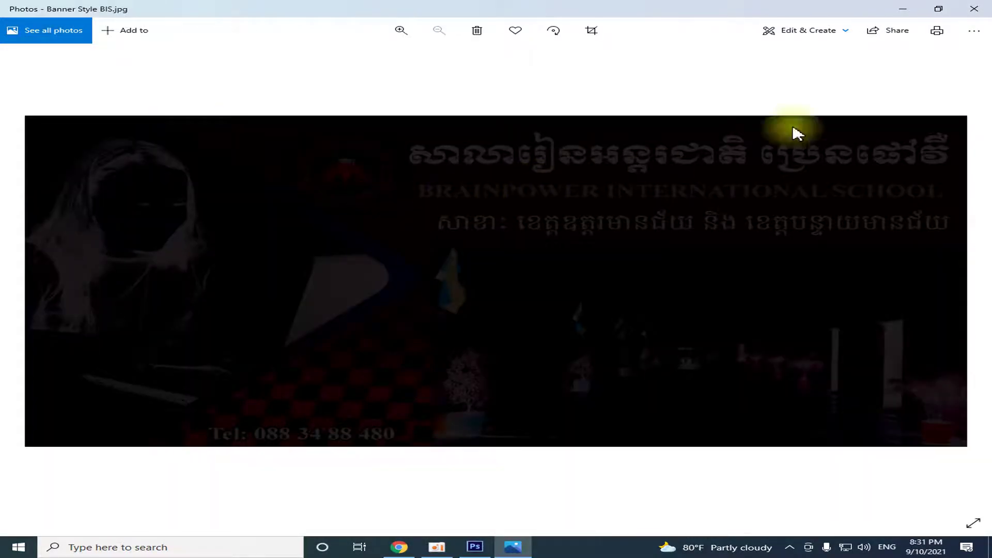
Close the banner preview and refresh the desktop several times.
click(974, 9)
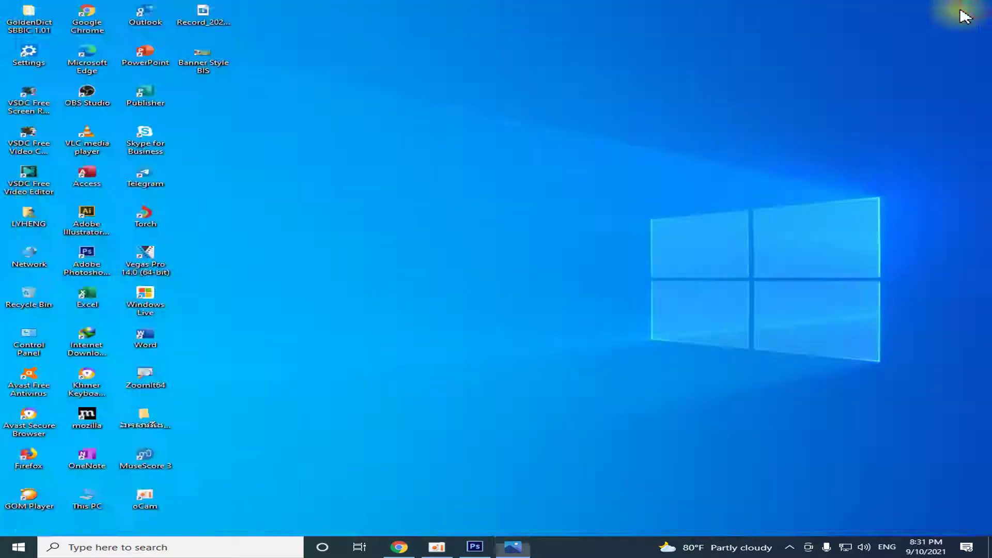
right_click(383, 95)
click(411, 126)
right_click(372, 83)
click(413, 112)
right_click(387, 71)
click(413, 102)
right_click(403, 73)
click(444, 104)
right_click(423, 76)
click(449, 107)
right_click(421, 73)
click(460, 102)
right_click(434, 77)
click(463, 108)
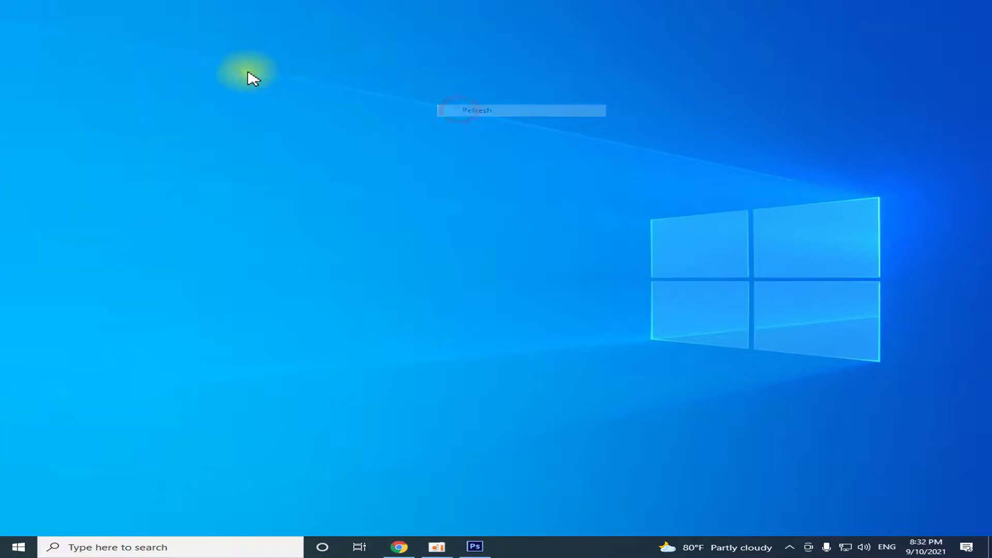
Reopen Banner Style BIS.jpg in Photos, close it, and return to Photoshop.
right_click(218, 61)
click(237, 62)
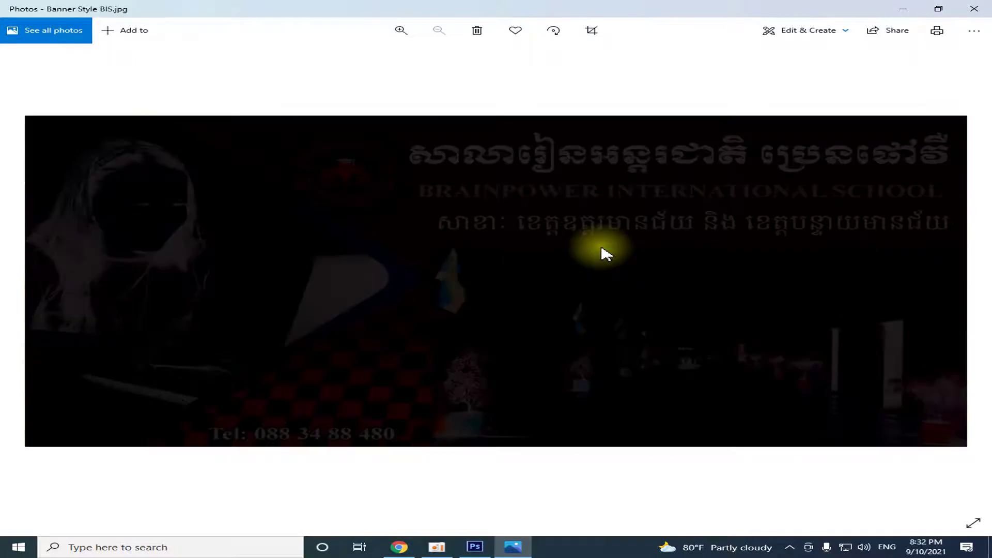
click(974, 9)
right_click(215, 57)
click(256, 62)
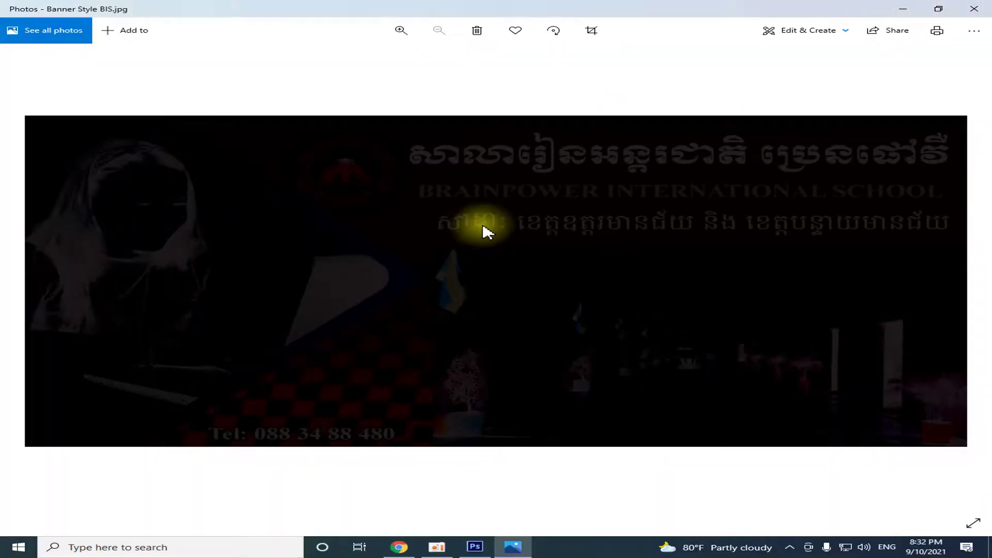
click(977, 7)
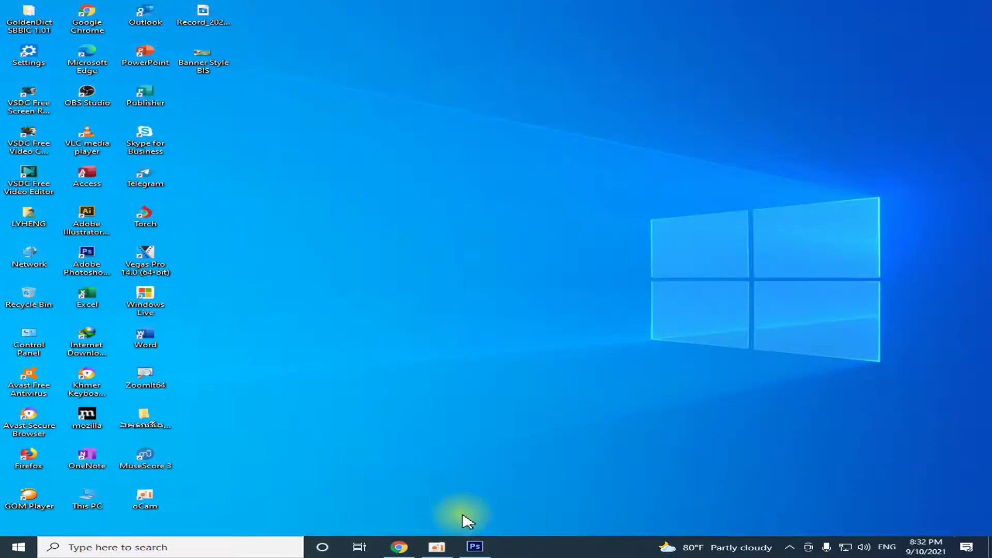
click(475, 547)
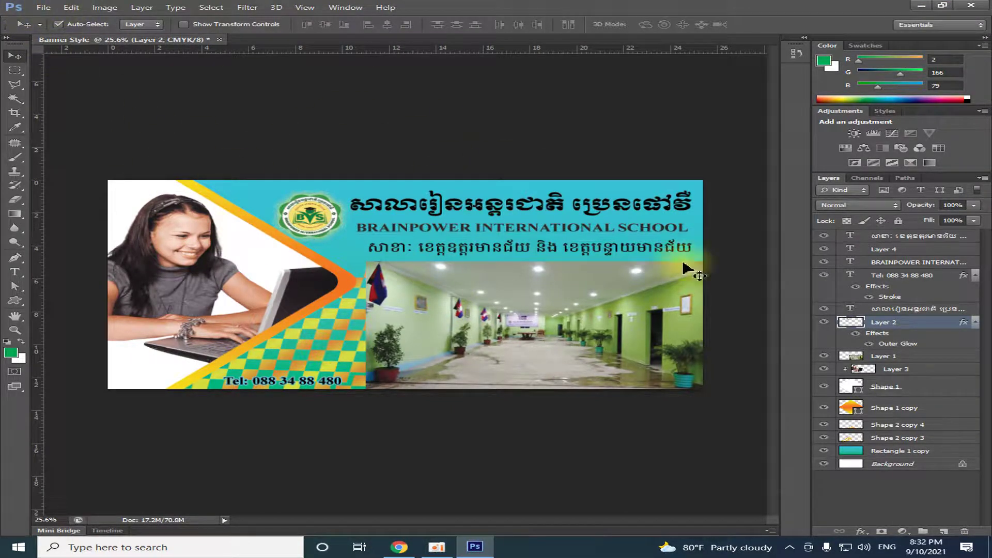
click(43, 7)
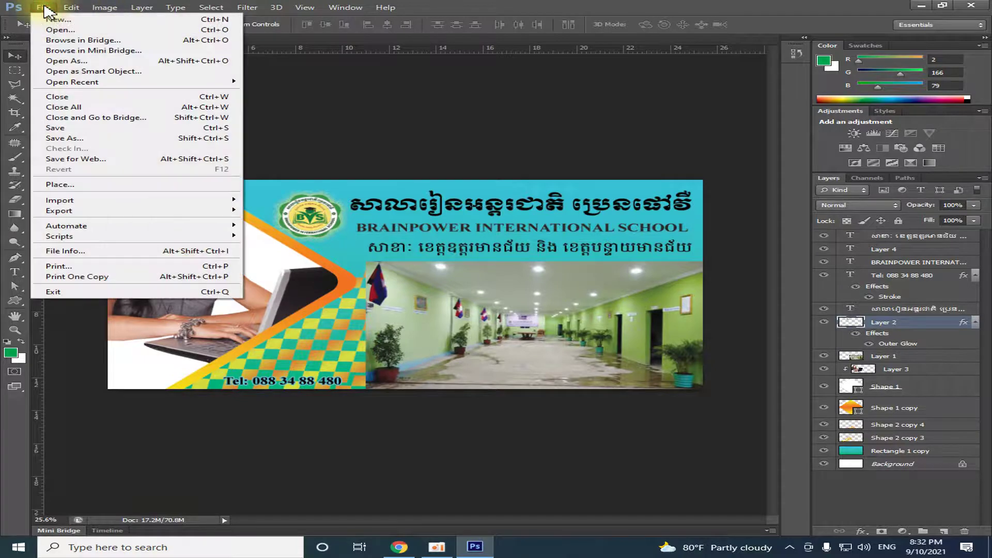
click(46, 21)
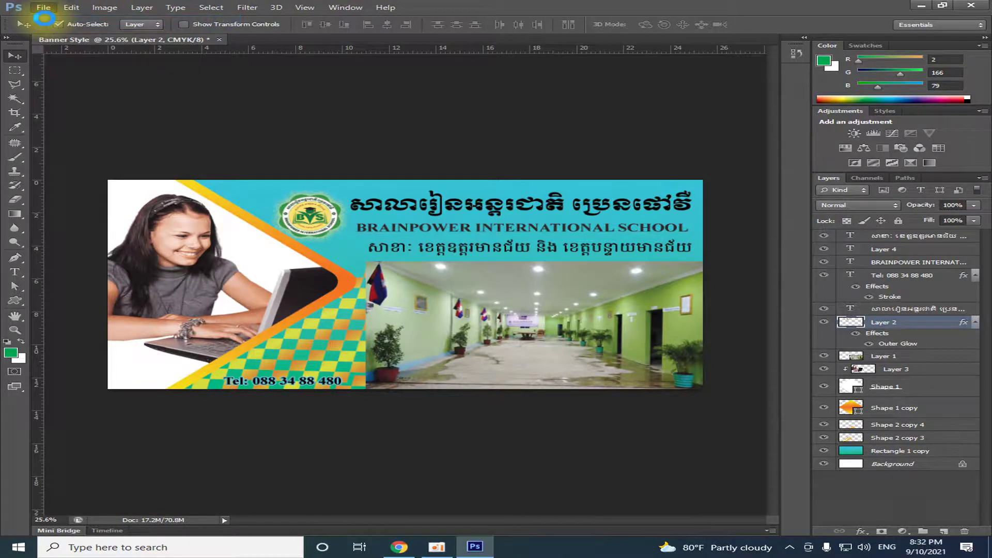
click(645, 135)
click(44, 7)
click(51, 137)
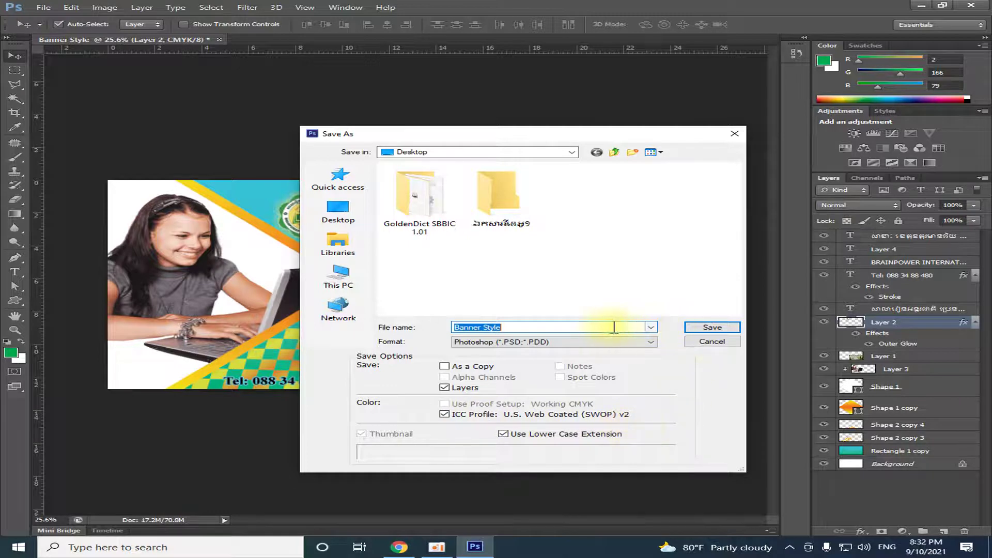
click(629, 342)
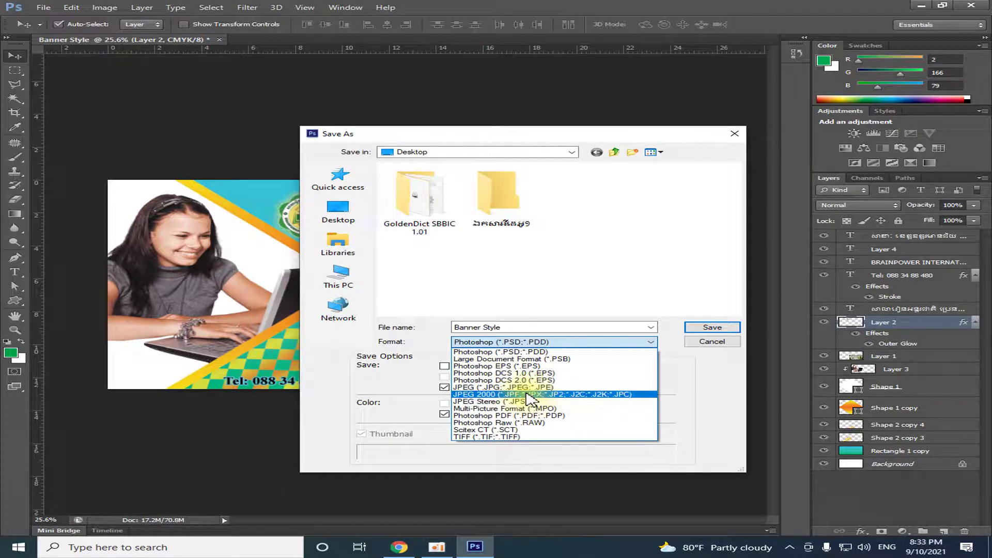
click(653, 307)
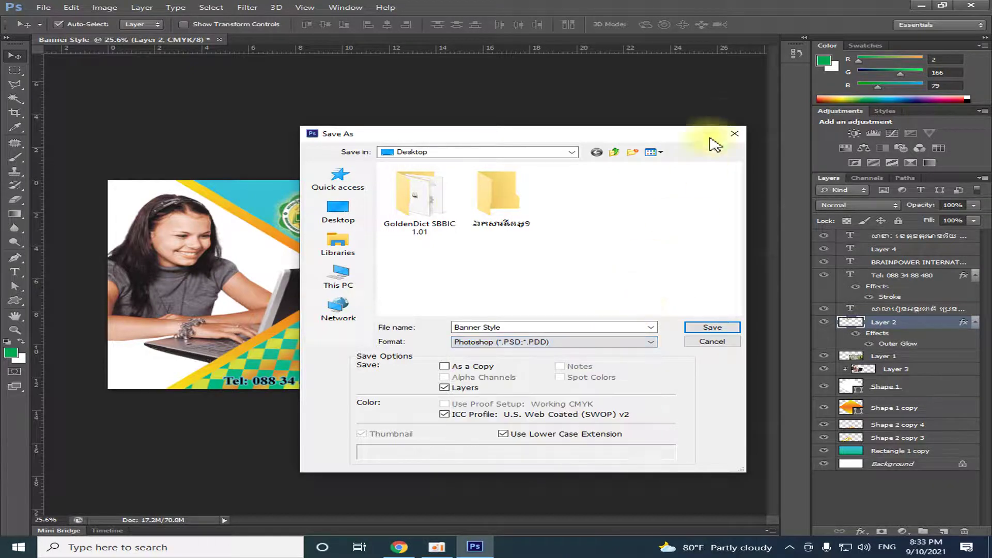
click(734, 134)
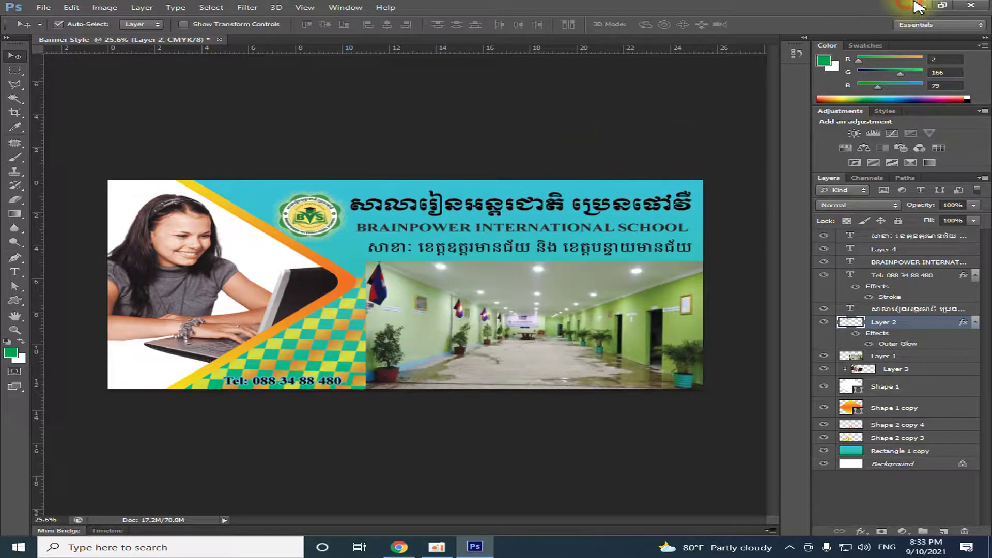
click(921, 6)
right_click(441, 84)
click(428, 61)
right_click(213, 61)
click(235, 63)
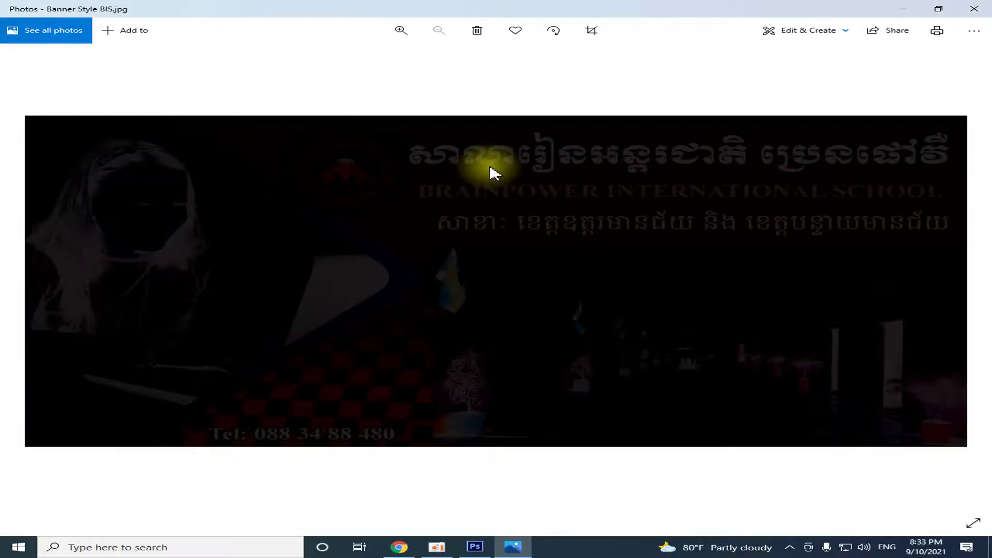
click(973, 9)
right_click(455, 114)
click(491, 148)
right_click(458, 132)
click(487, 155)
right_click(445, 122)
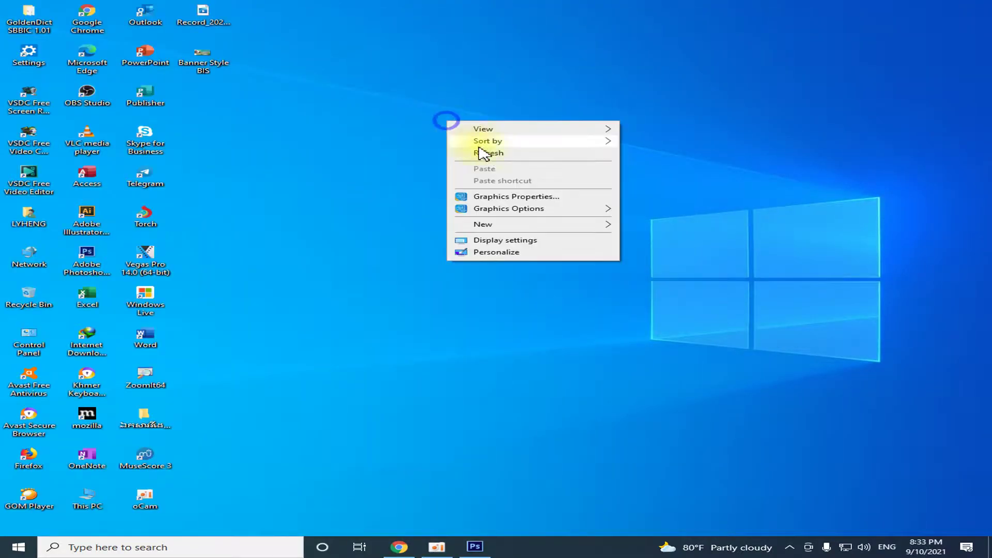
click(485, 150)
right_click(435, 106)
click(476, 150)
right_click(434, 104)
click(470, 135)
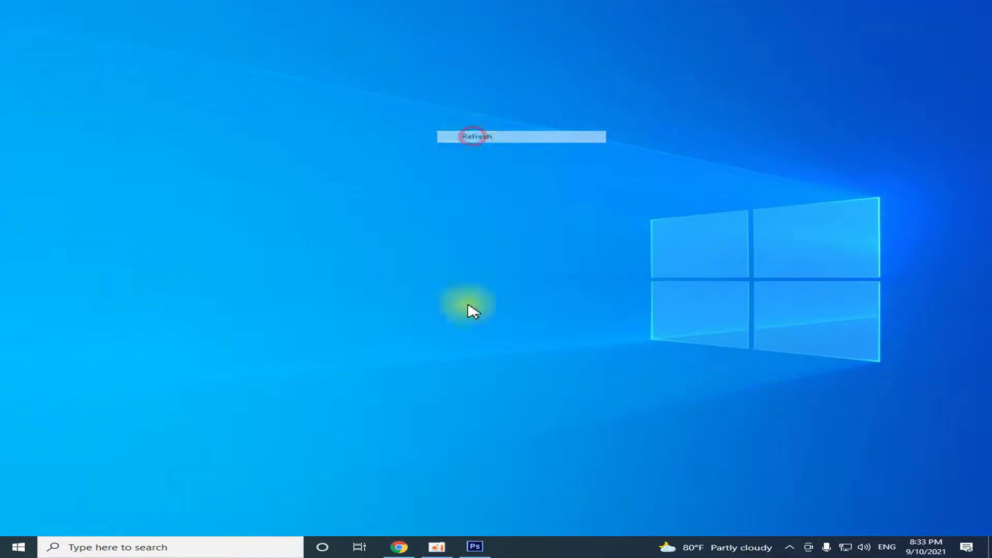
click(482, 551)
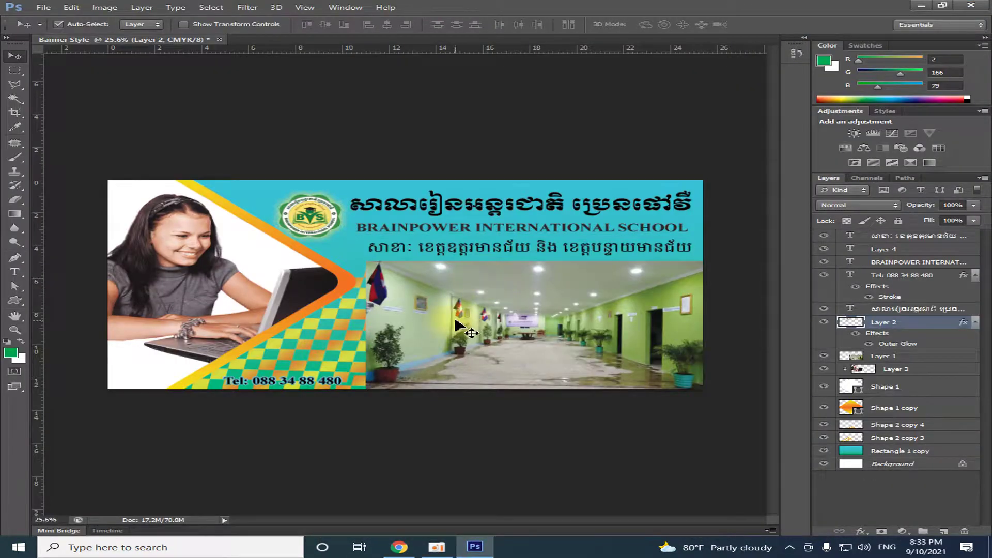
Zoom the banner view from 25.6% to about 31%.
key(ctrl+plus)
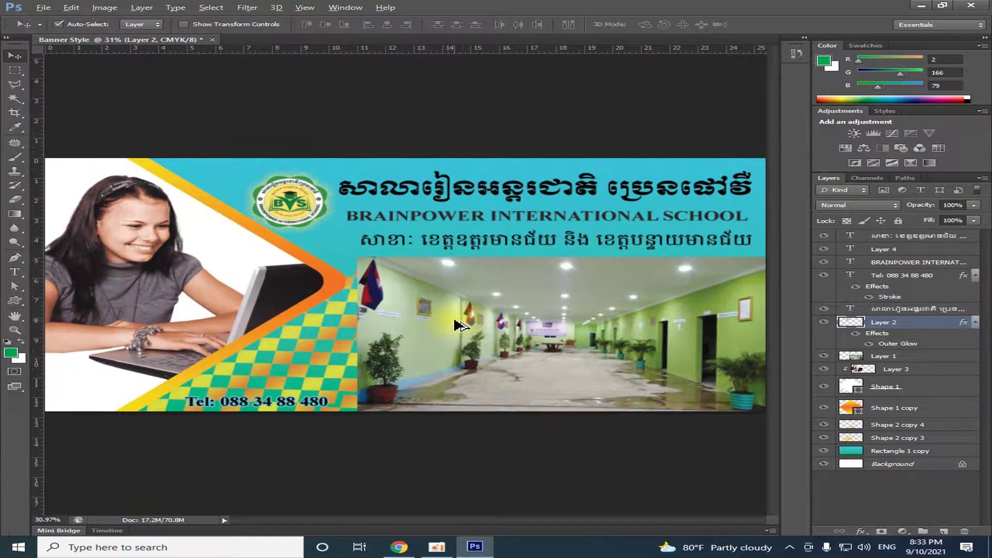
key(ctrl+minus)
key(ctrl+plus)
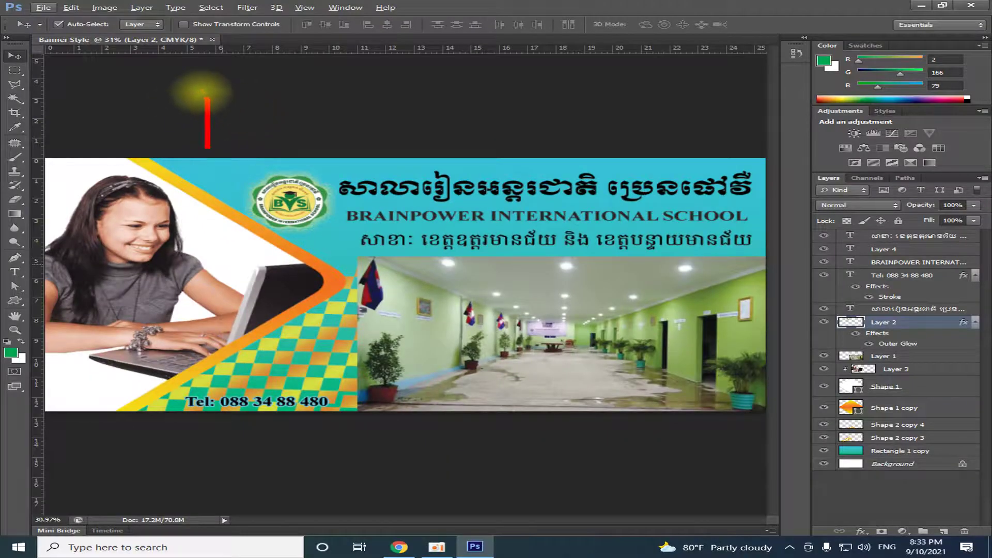
Type the line "Thank you for watching!" in large red text above the banner.
click(139, 78)
text(tha)
key(BackSpace)
key(BackSpace)
key(BackSpace)
text(Thank you )
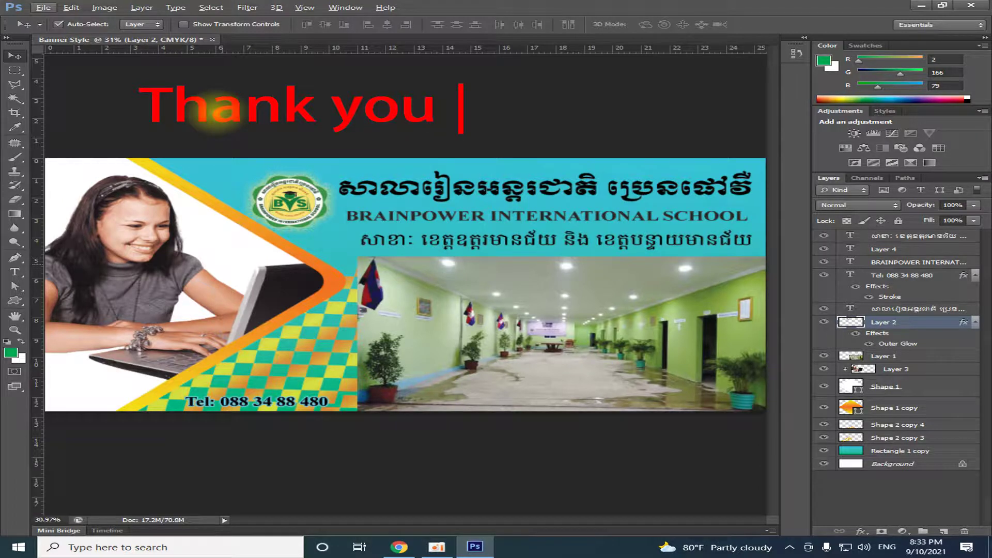
text(for)
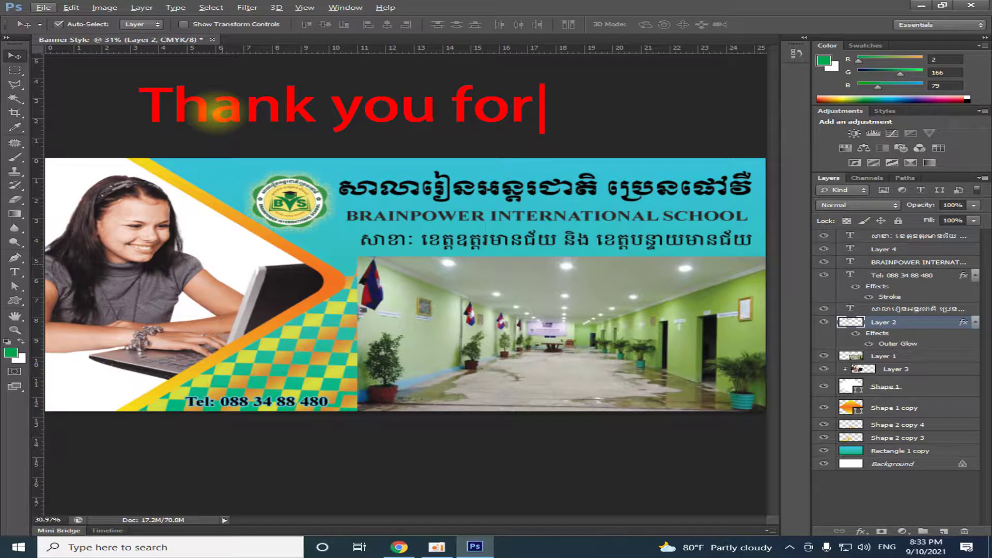
text(wa)
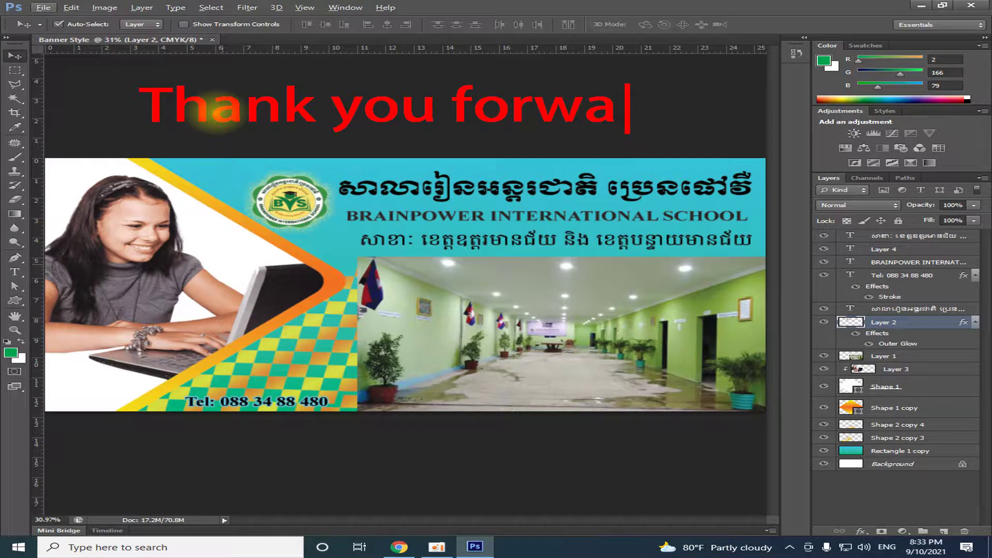
key(BackSpace)
key(BackSpace)
text(watching!)
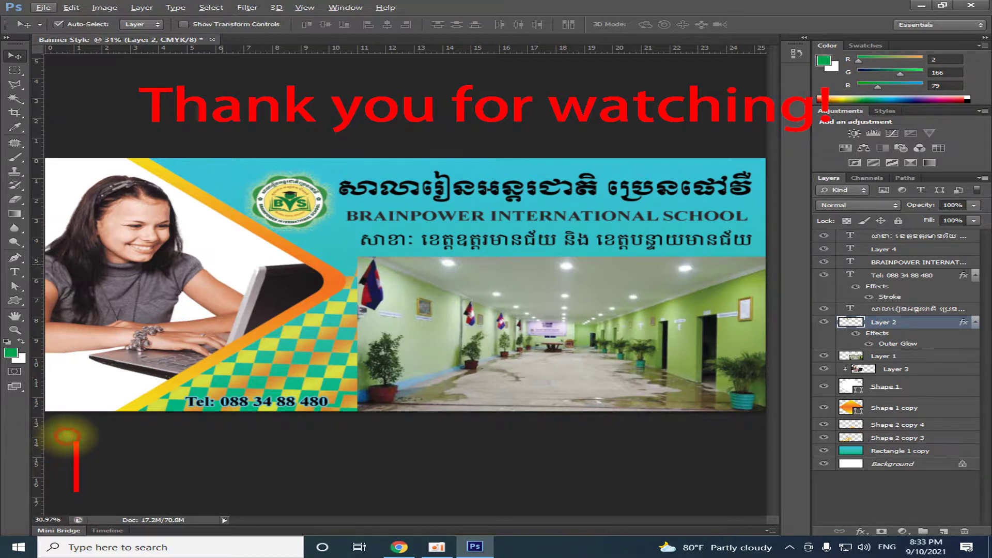
Type the line "See you next time!" below the banner.
text(See )
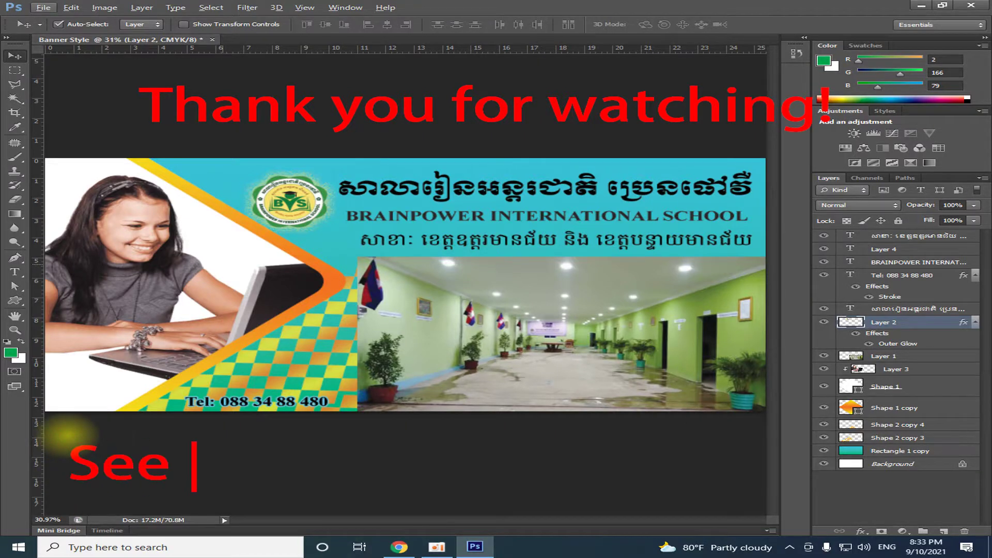
text(you next time!)
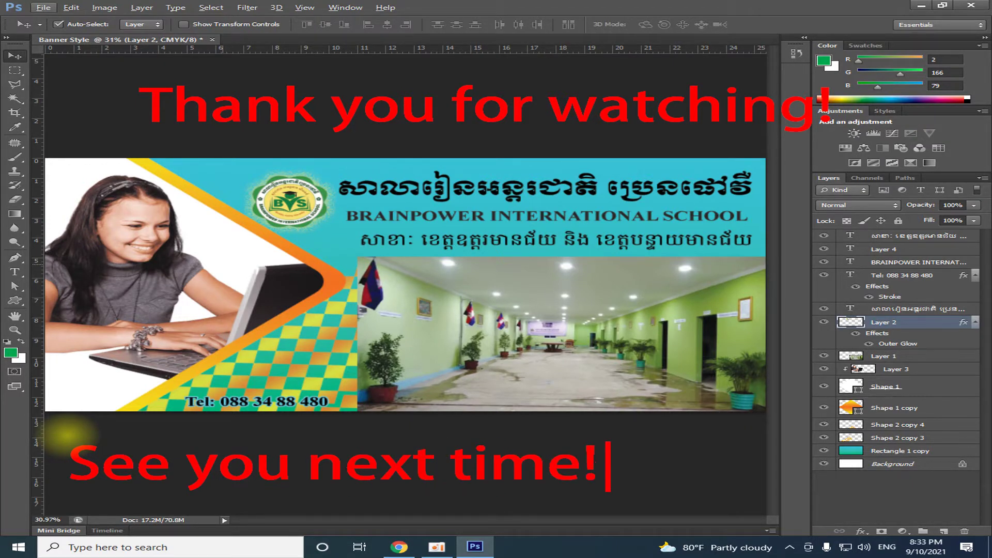